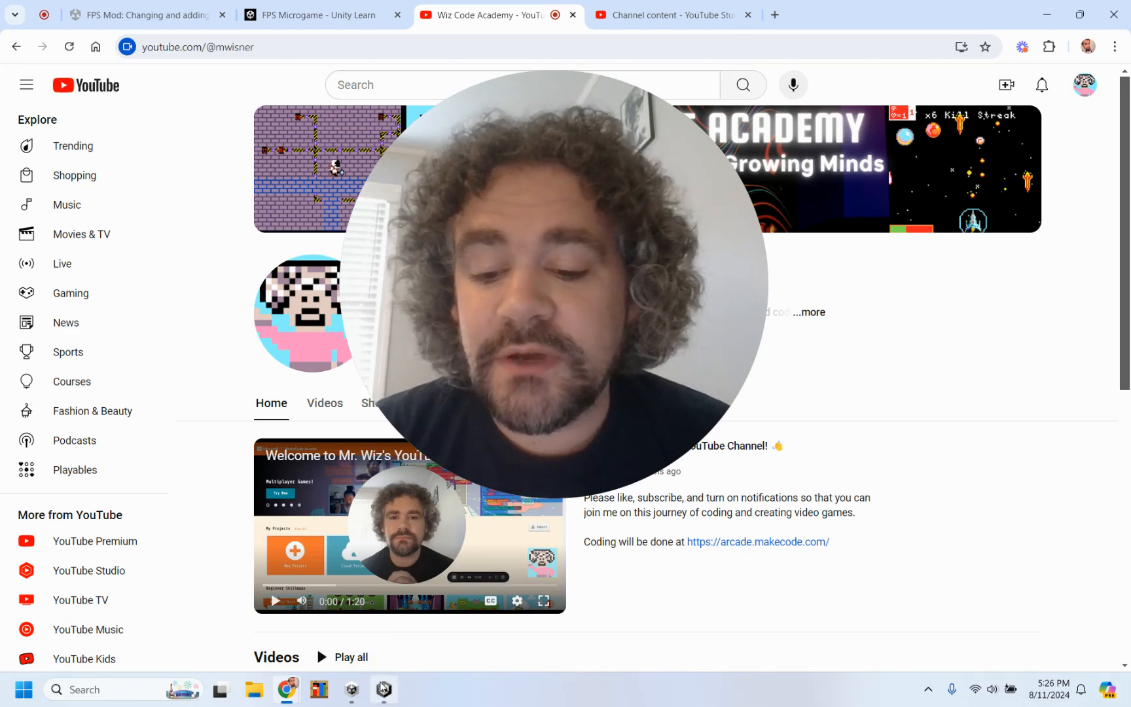
Step: Switch to the Unity project and open the Get started tutorial, saving the modified MainScene
mouse_move(384, 691)
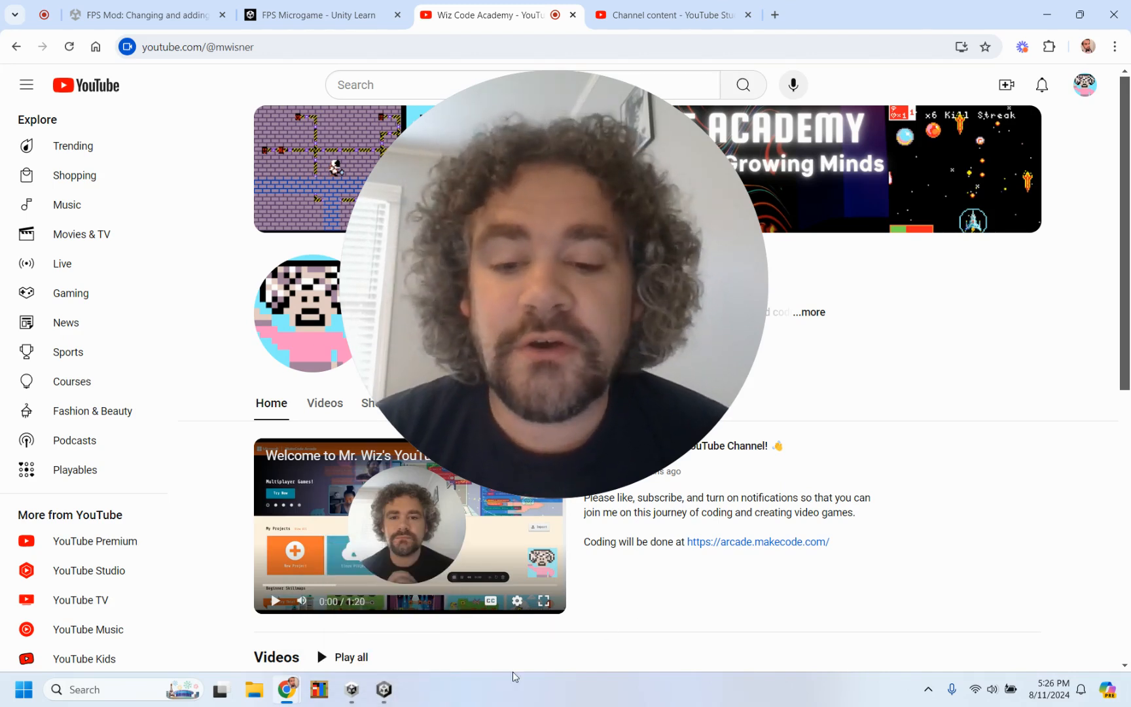
click(384, 691)
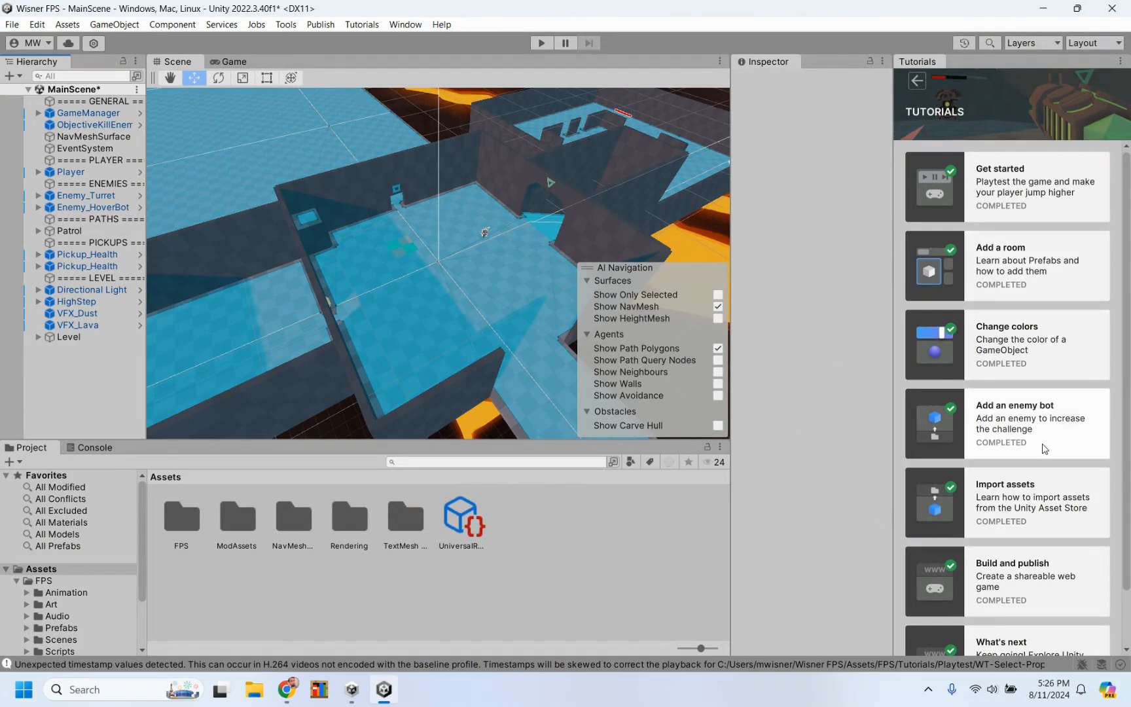
scroll(1043, 448, down, 2)
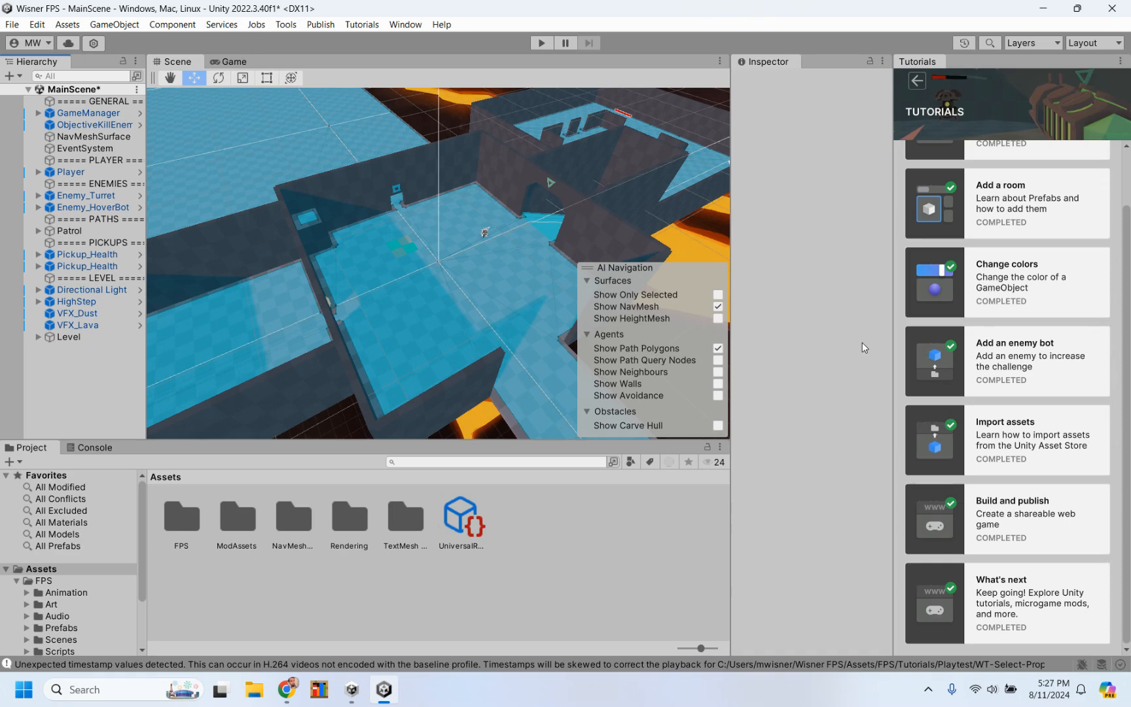
scroll(1004, 341, up, 2)
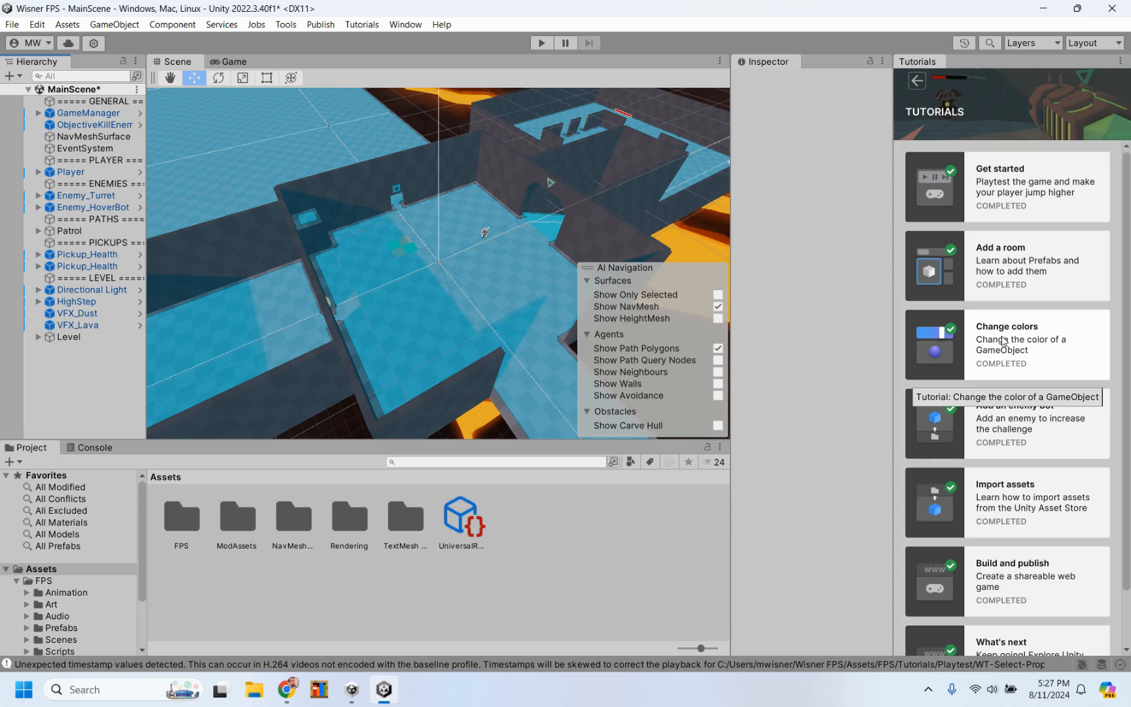
click(1041, 191)
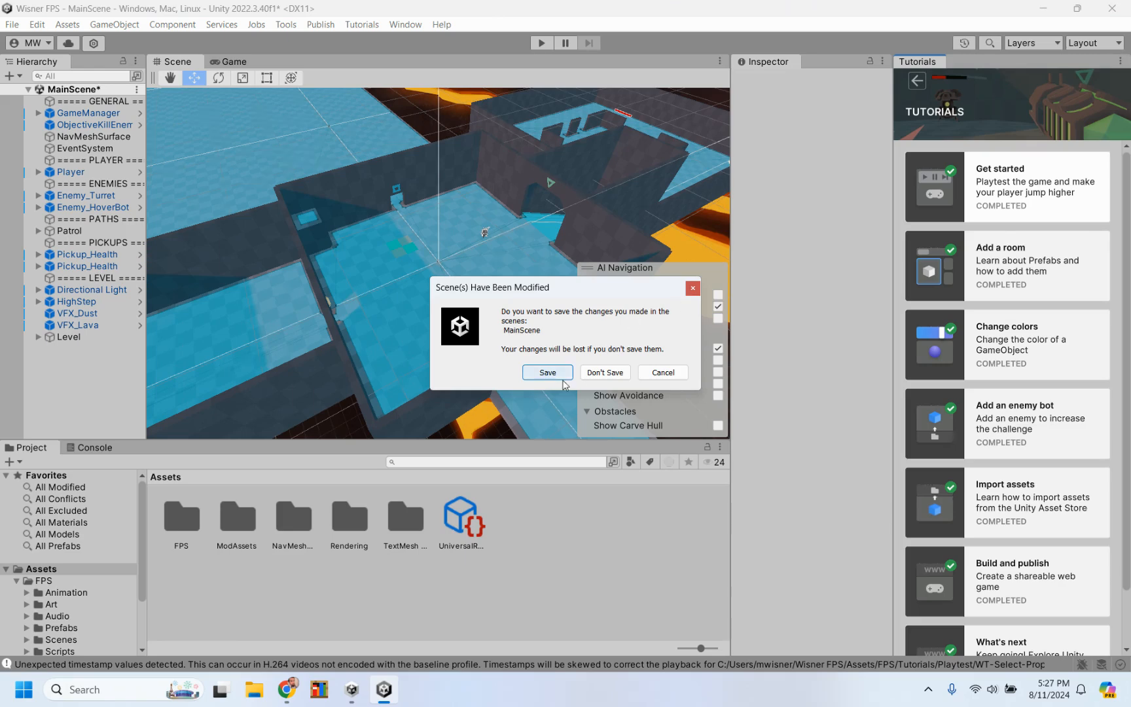
click(544, 372)
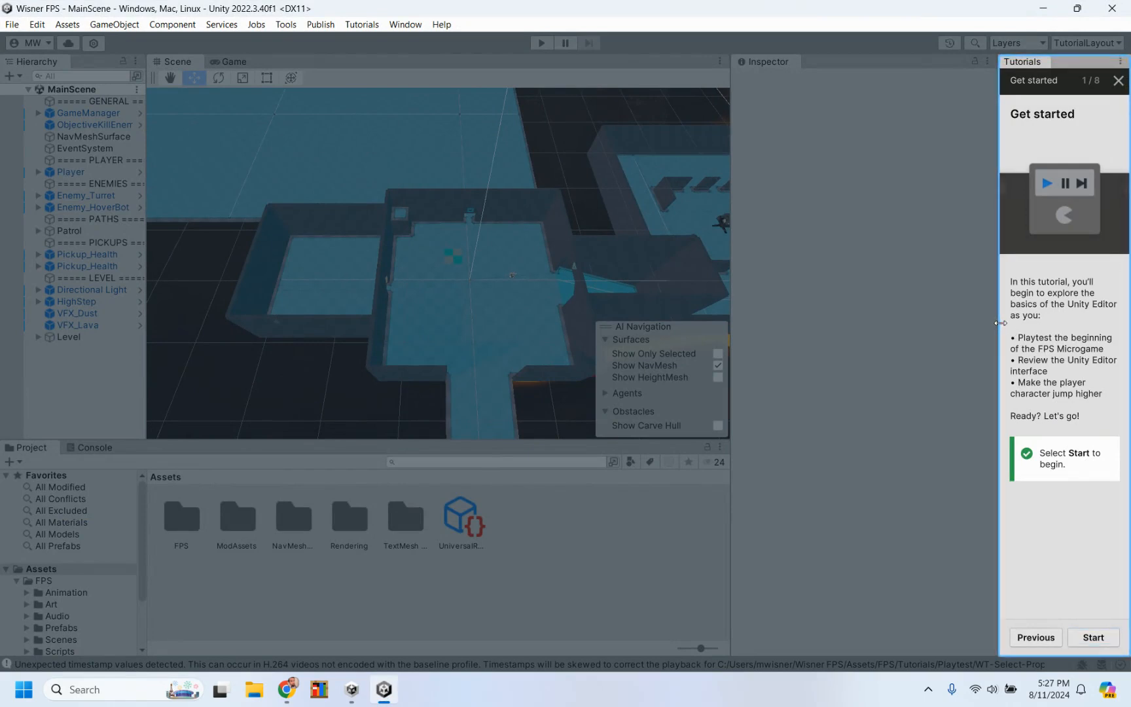
Step: Widen the tutorial pane and advance the Get started tutorial by entering Play Mode
drag(1000, 323, 936, 320)
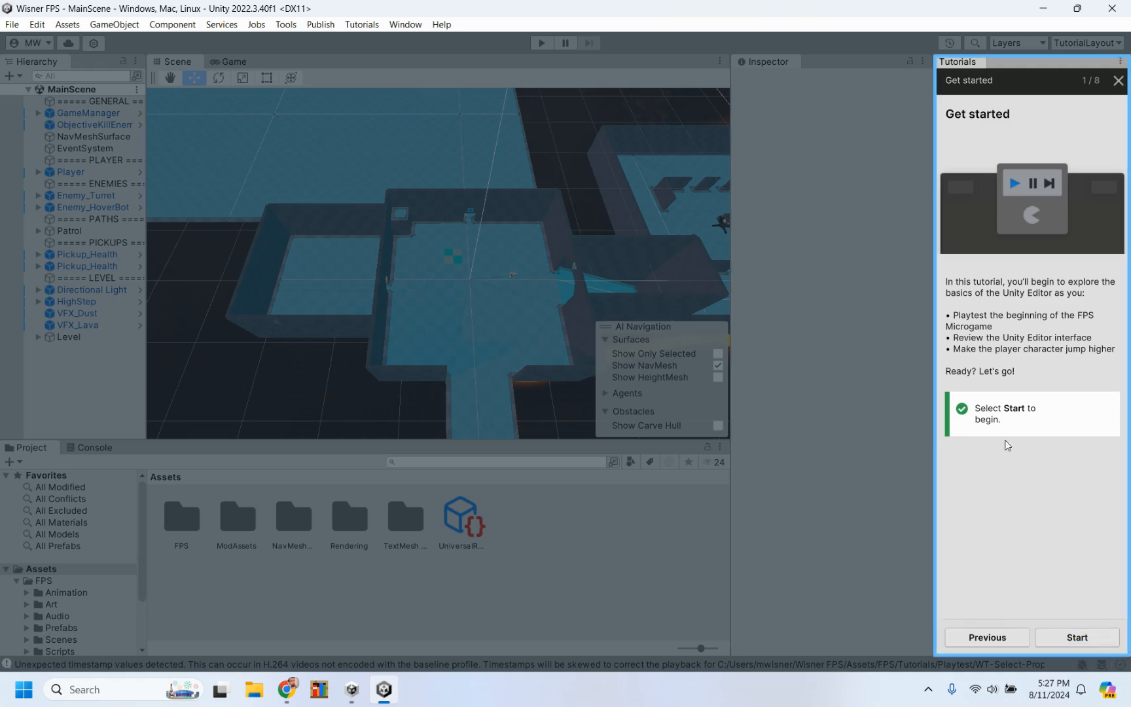
click(1085, 636)
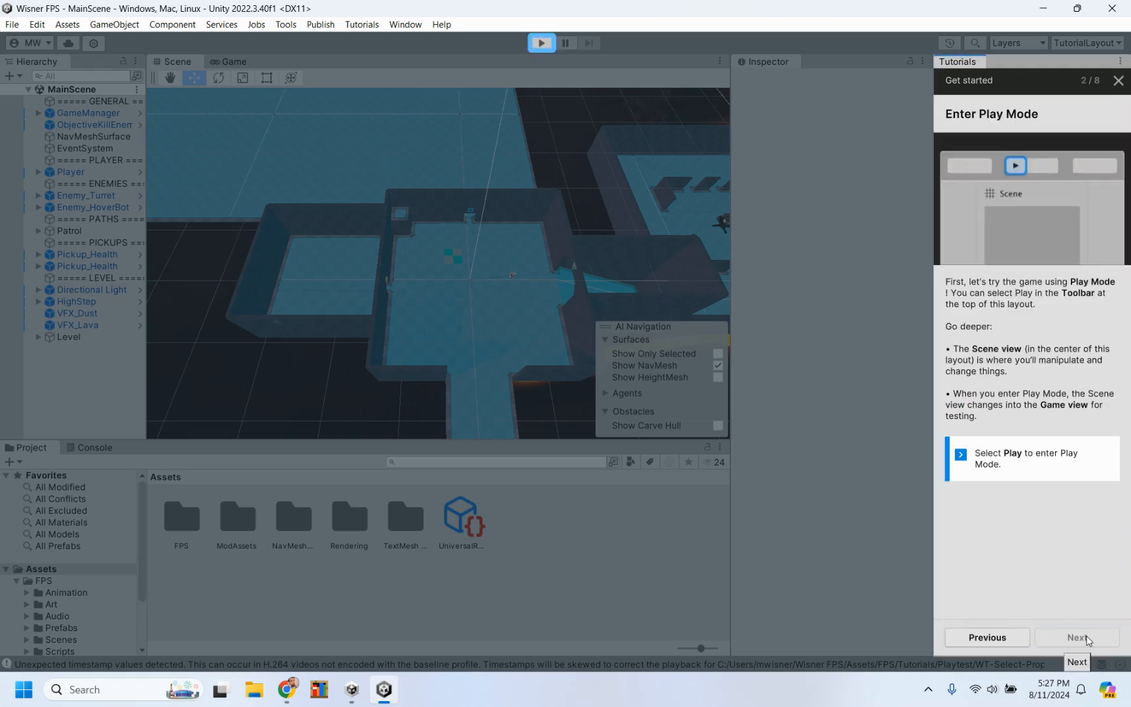
click(546, 45)
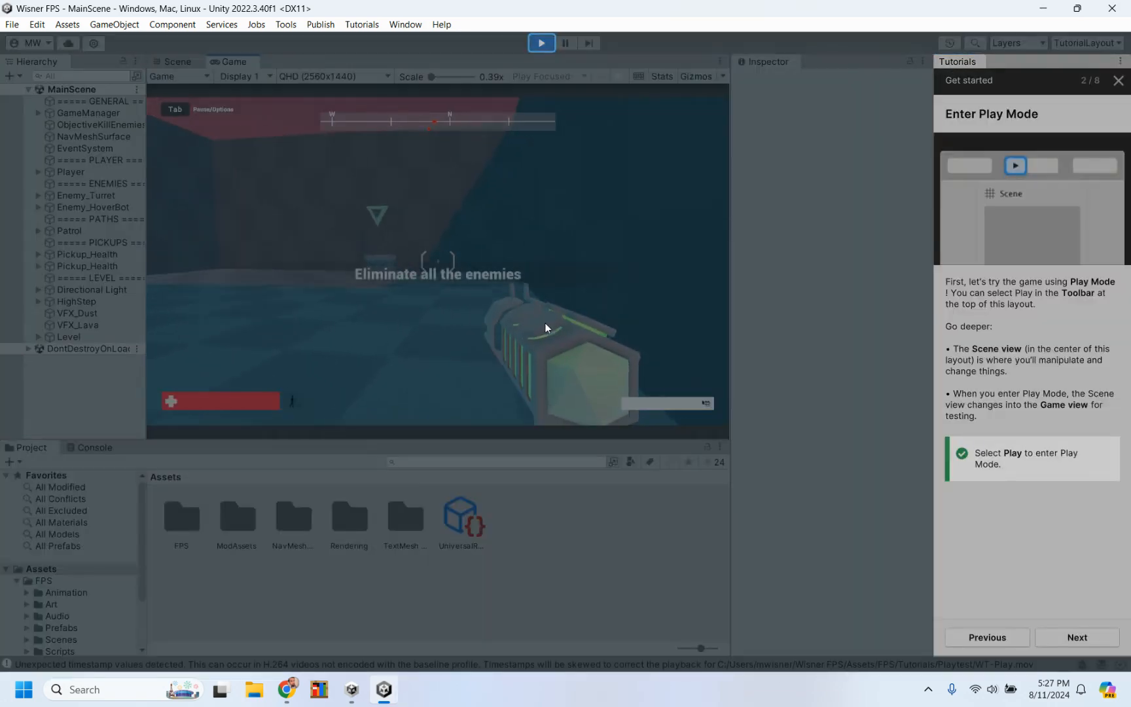
Step: Playtest the start of the game by moving forward and shooting the hover bot ahead
click(546, 327)
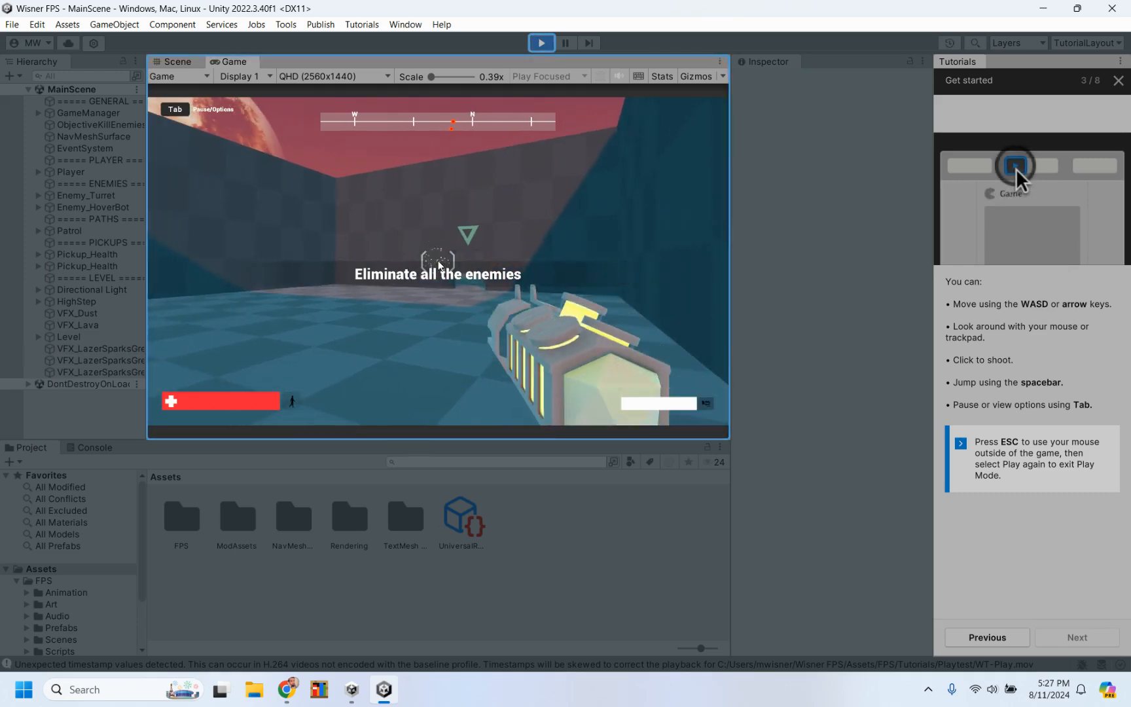
key(w)
click(439, 265)
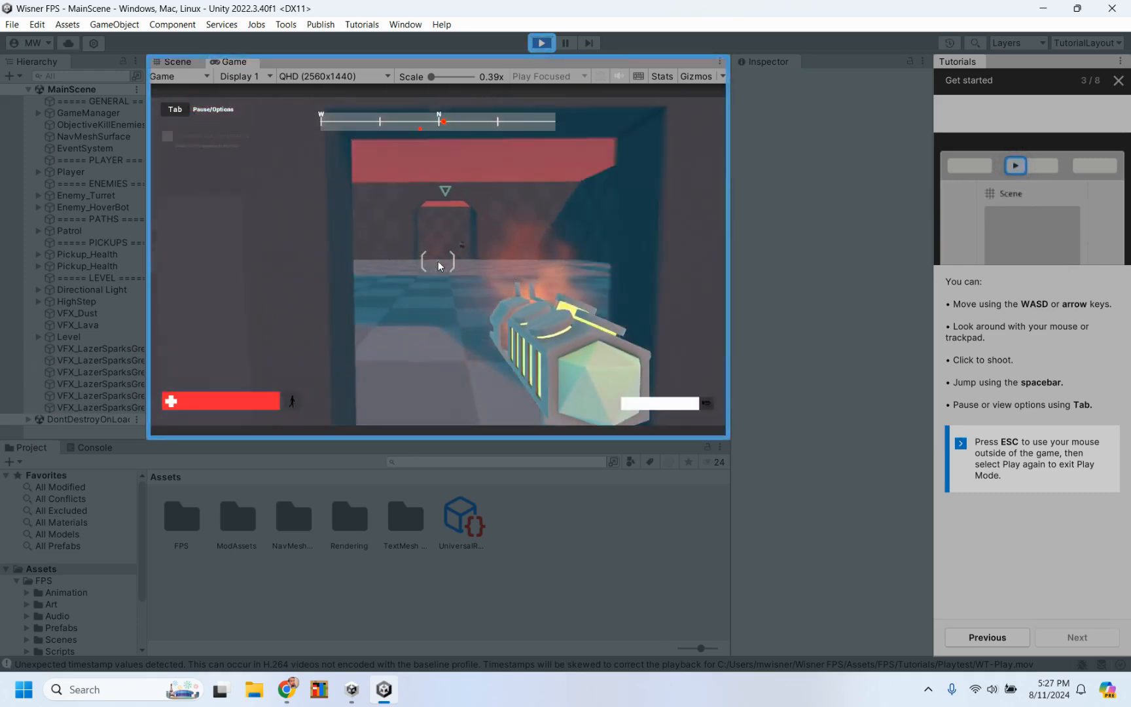
click(439, 265)
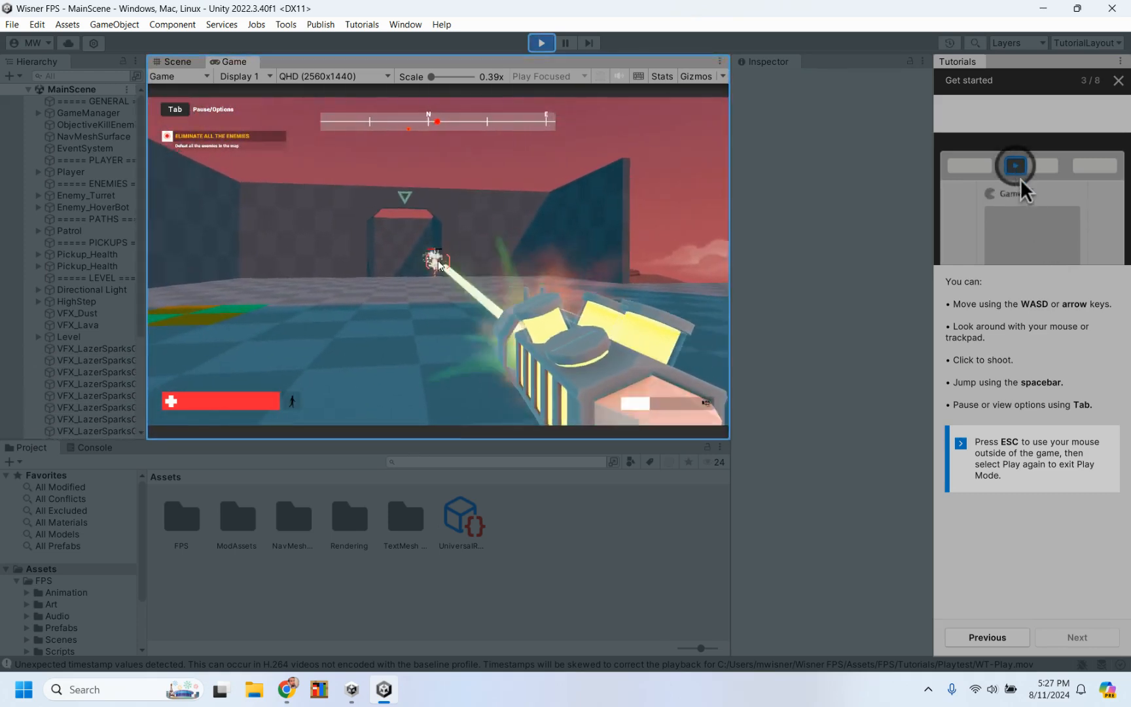
key(w)
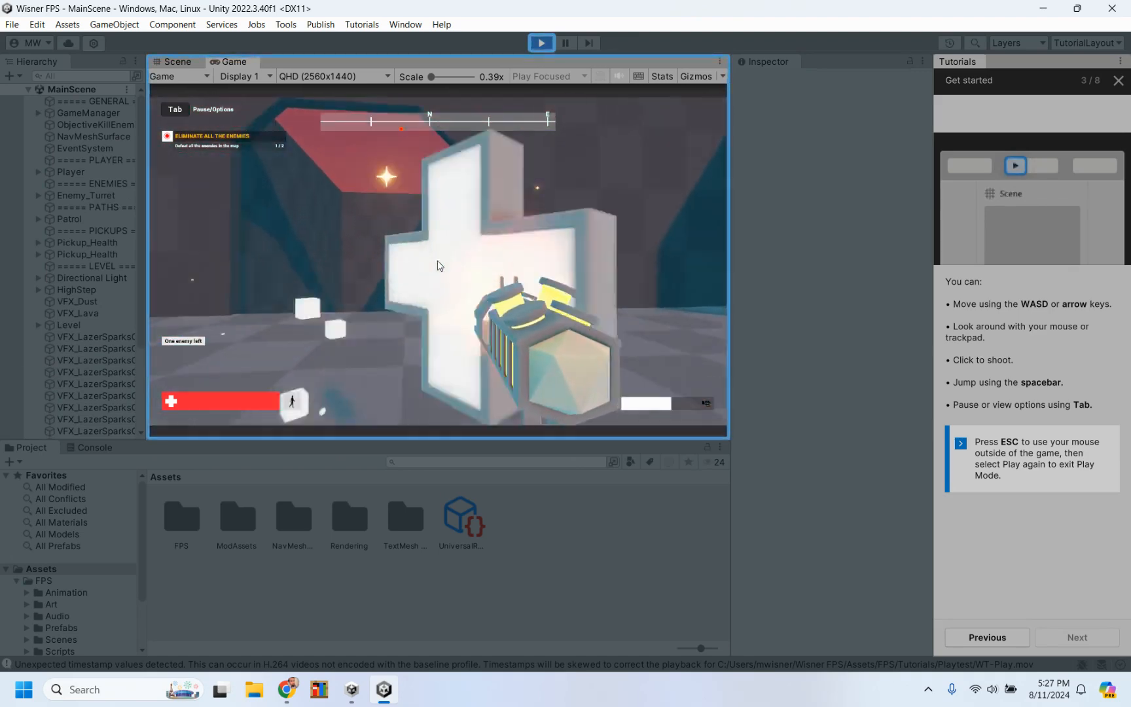
Step: Move through the corridor into the next room and shoot the turret from beside the wall until it is destroyed
key(w)
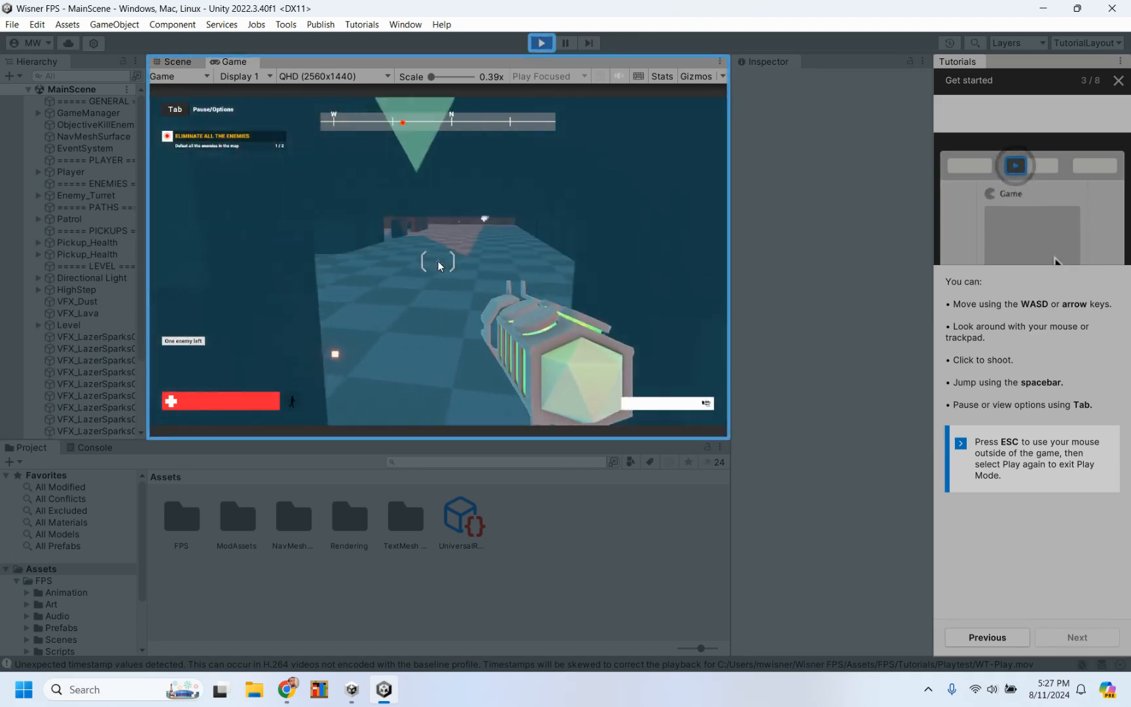
key(w)
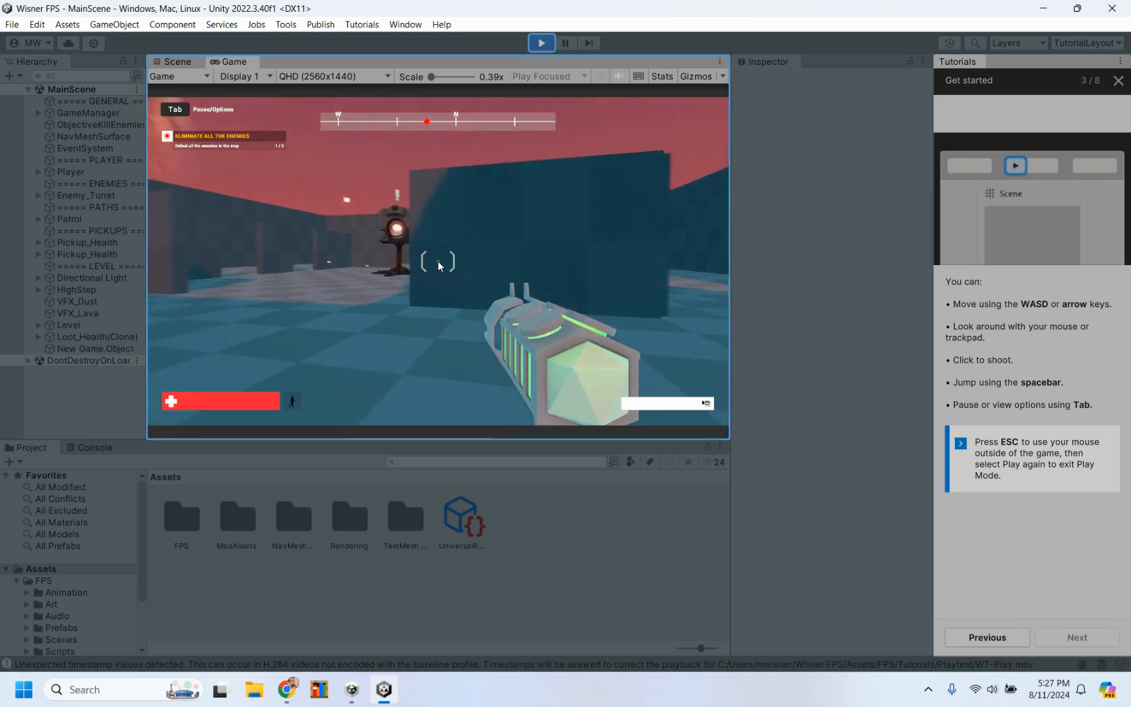
click(439, 266)
click(437, 261)
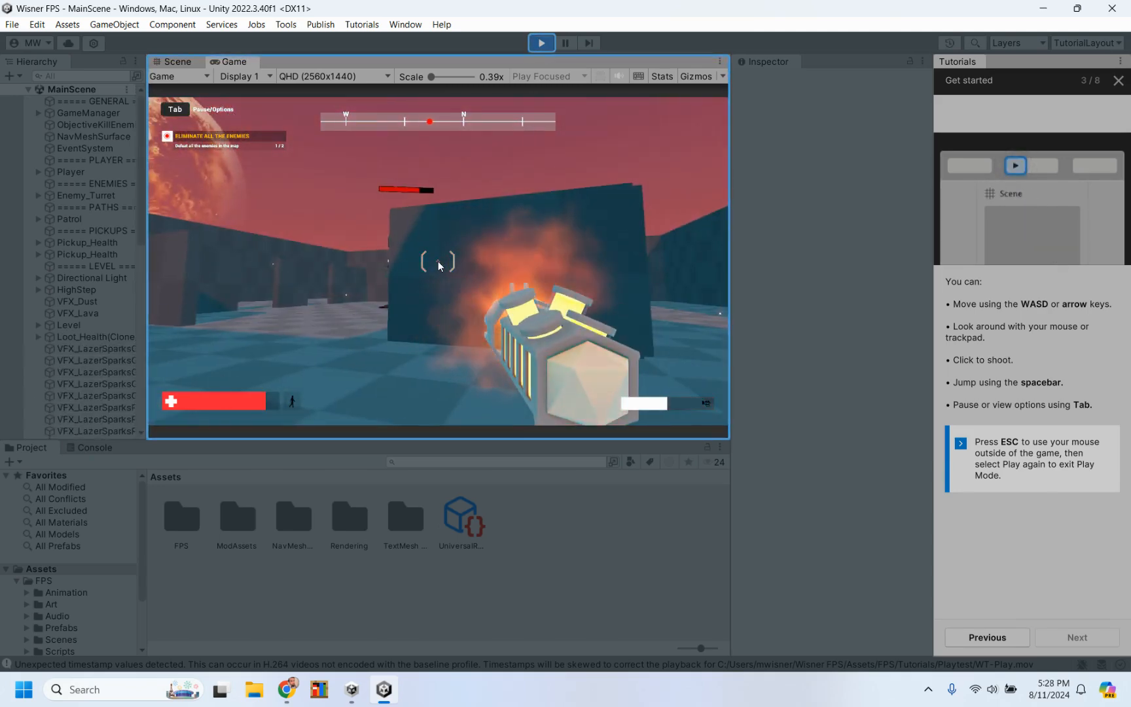
key(a)
click(438, 265)
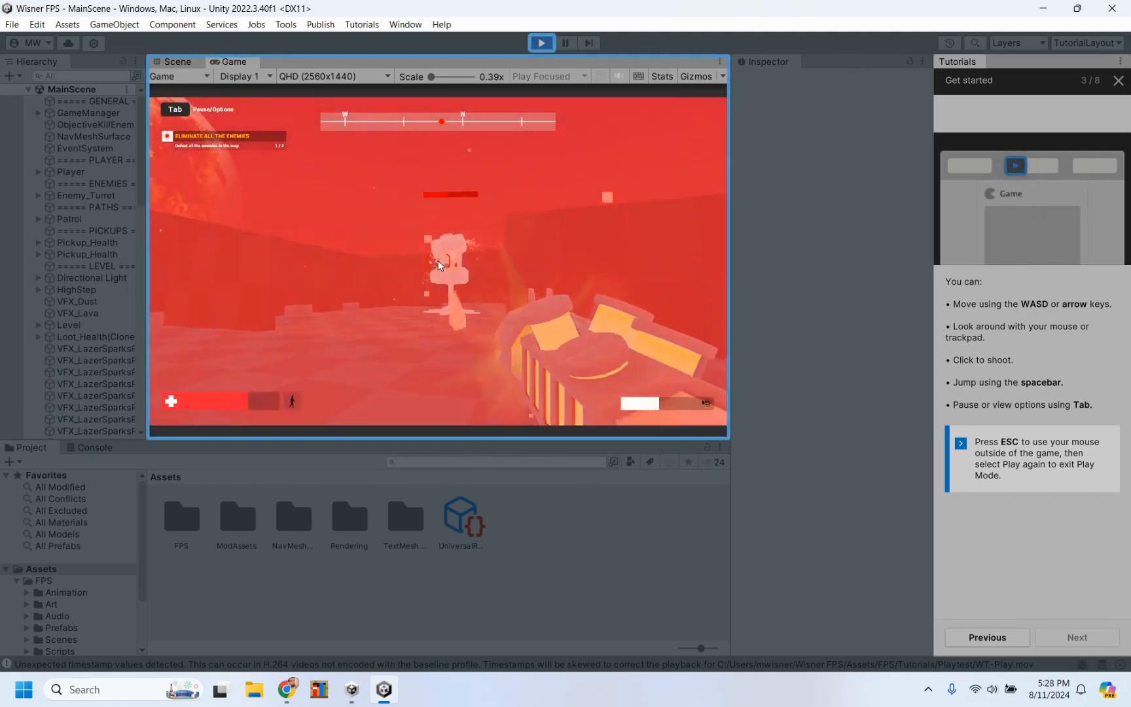
key(d)
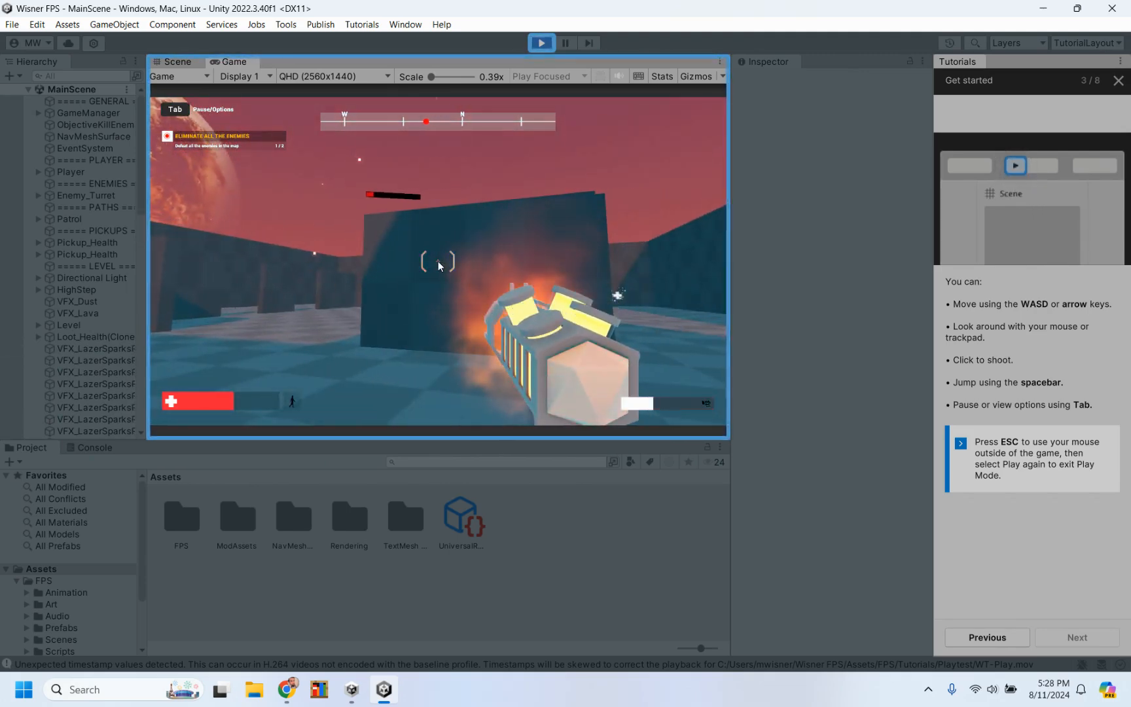
key(a)
click(439, 265)
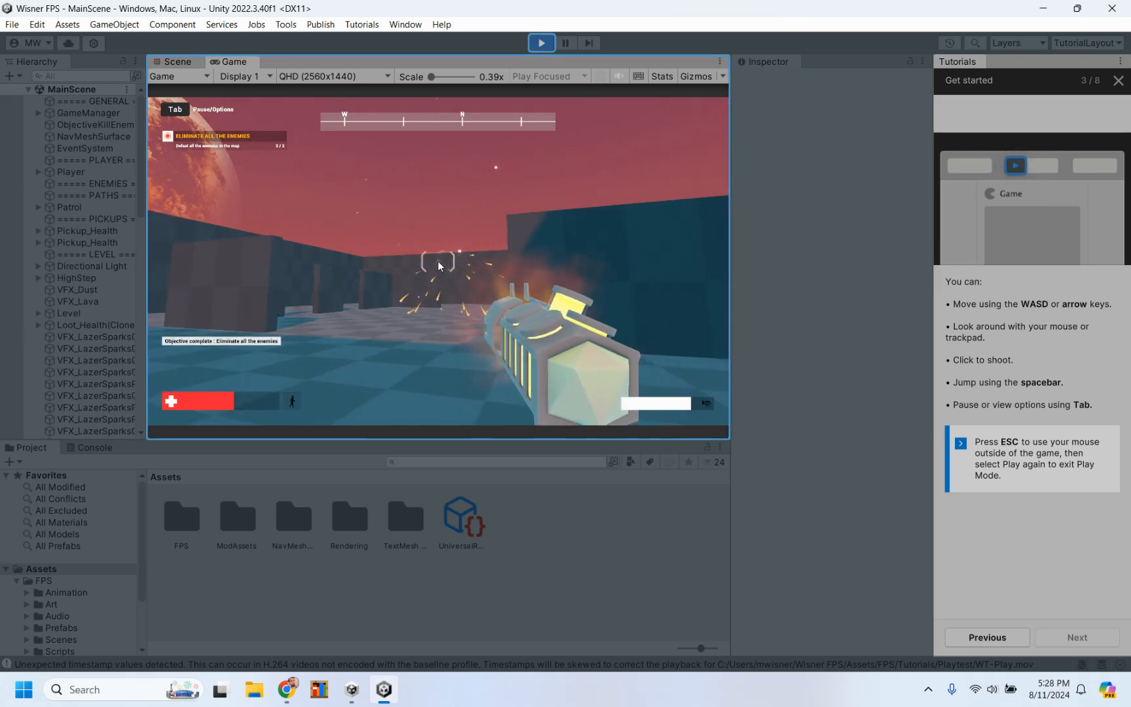
Step: Mute the game audio and exit Play Mode
click(619, 77)
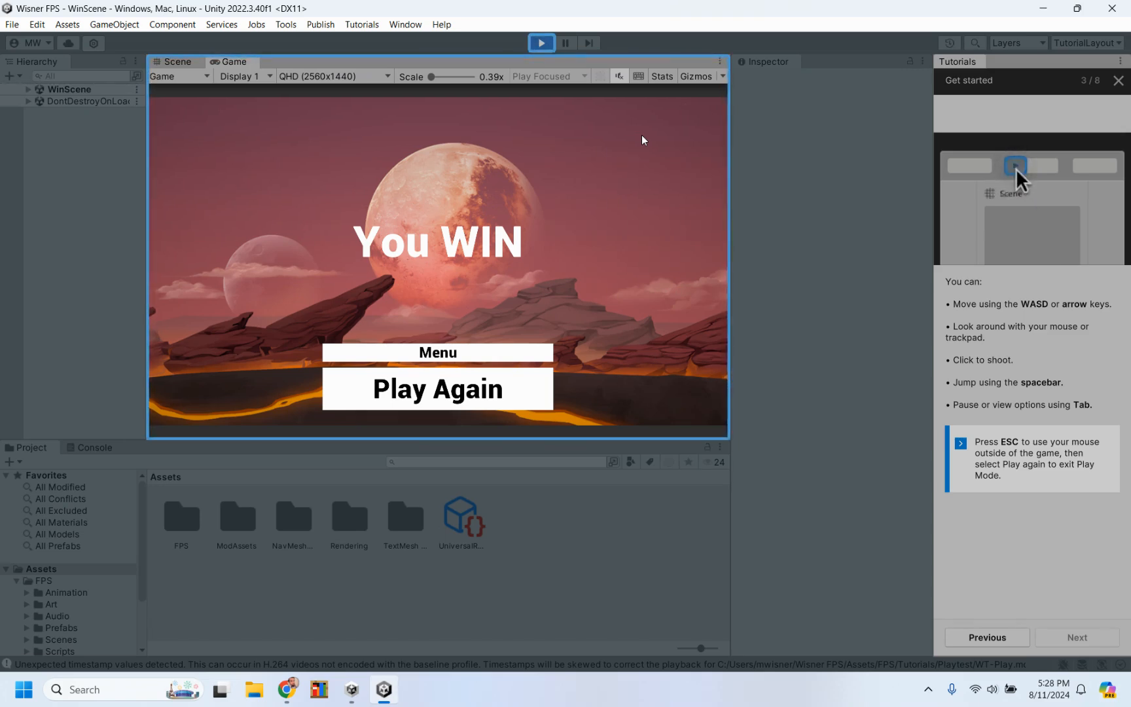
click(542, 43)
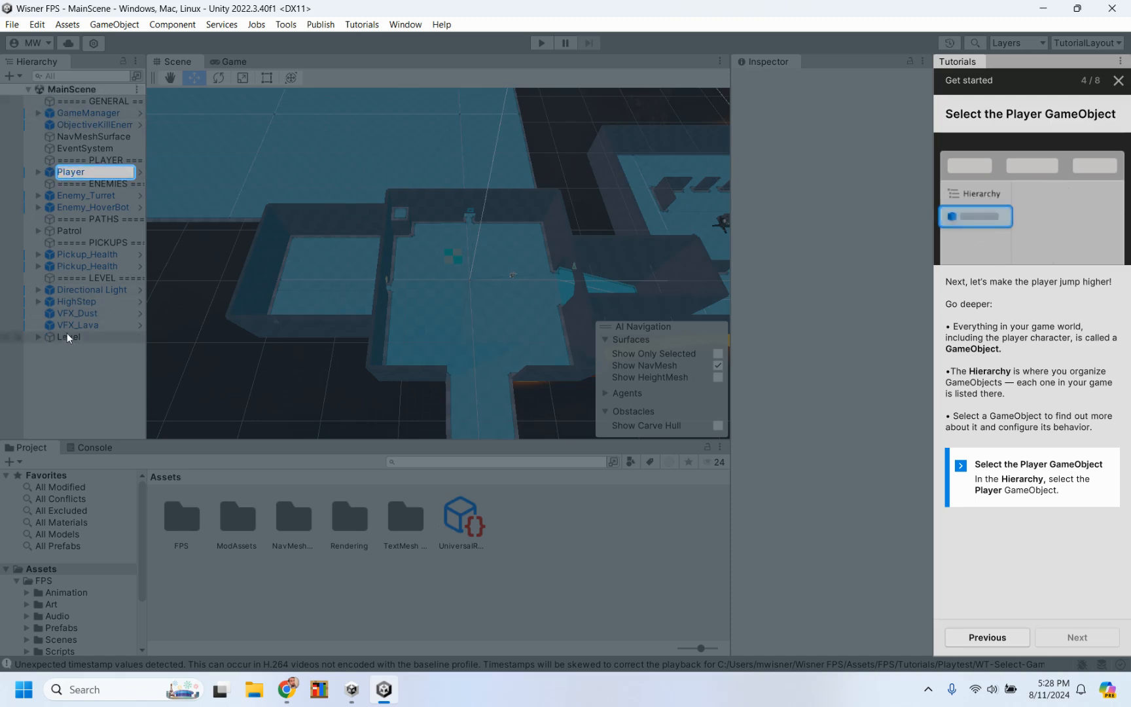
Step: Set the Player GameObject's Gravity Down Force to 12 and continue to the tutorial's next page
click(96, 173)
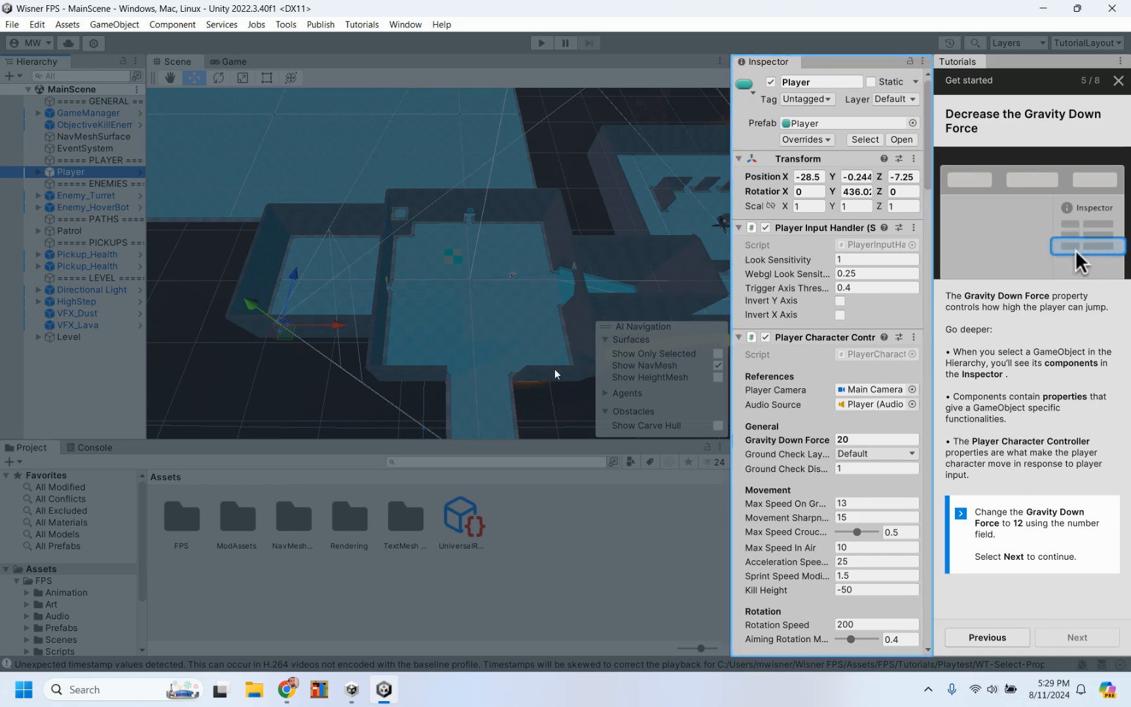
click(858, 442)
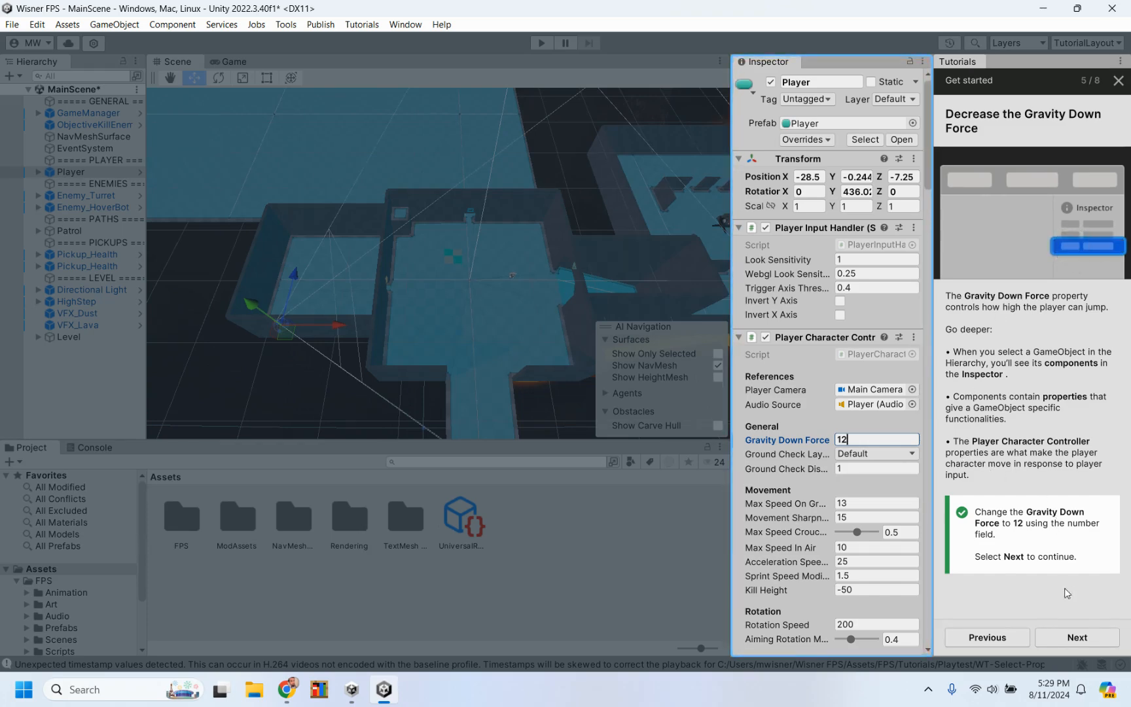
click(1077, 638)
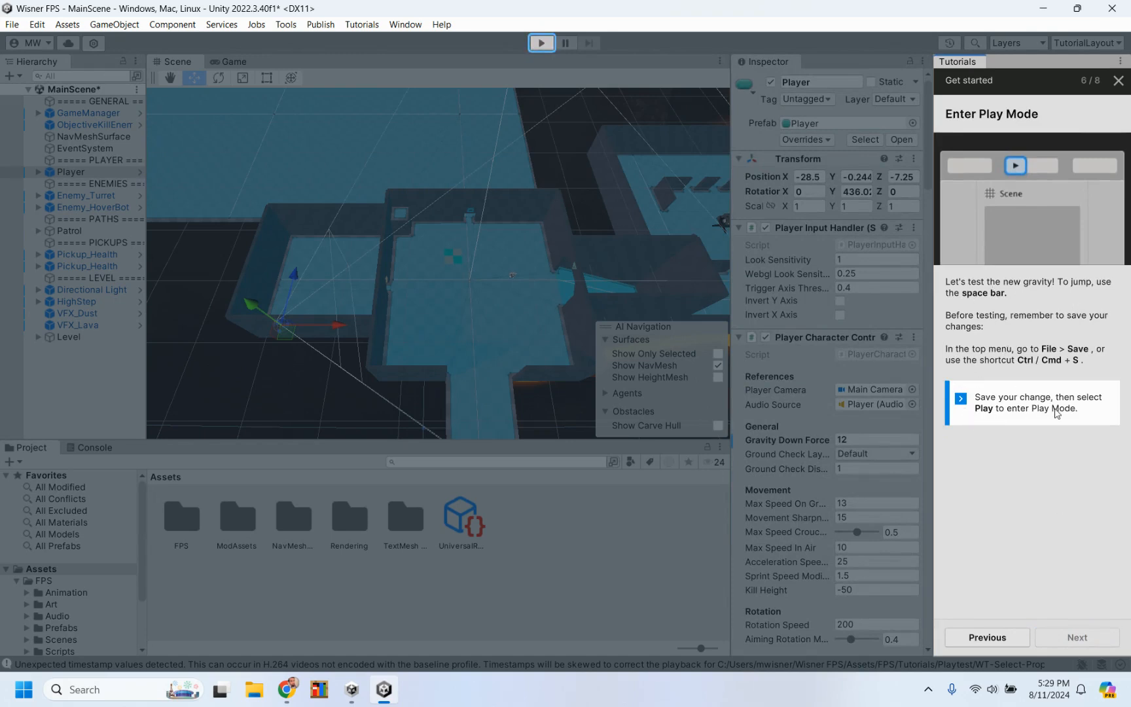
Step: Test the new gravity by jumping in Play Mode, and exit Play Mode
click(540, 43)
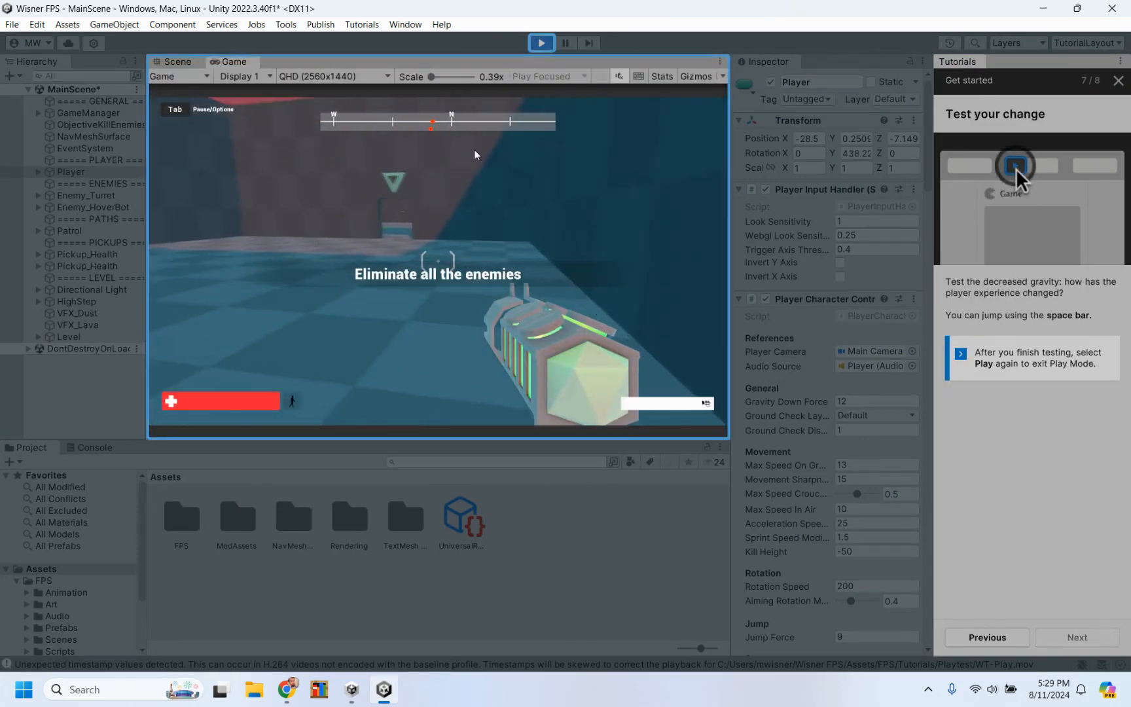
key(space)
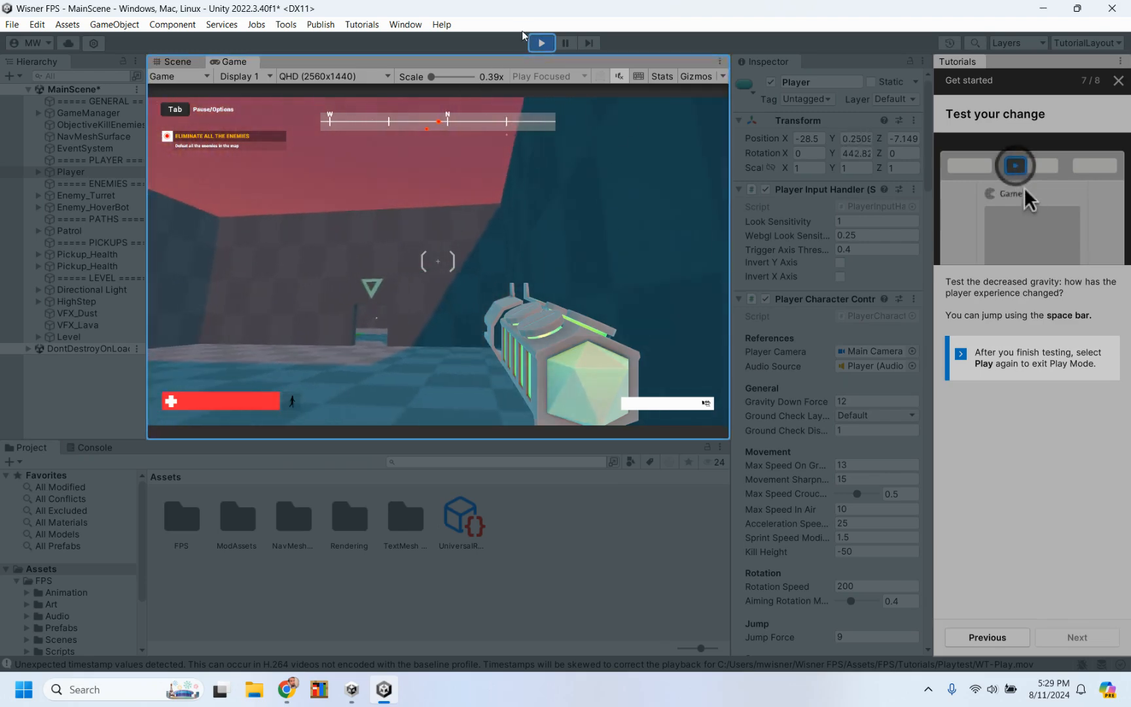
click(541, 43)
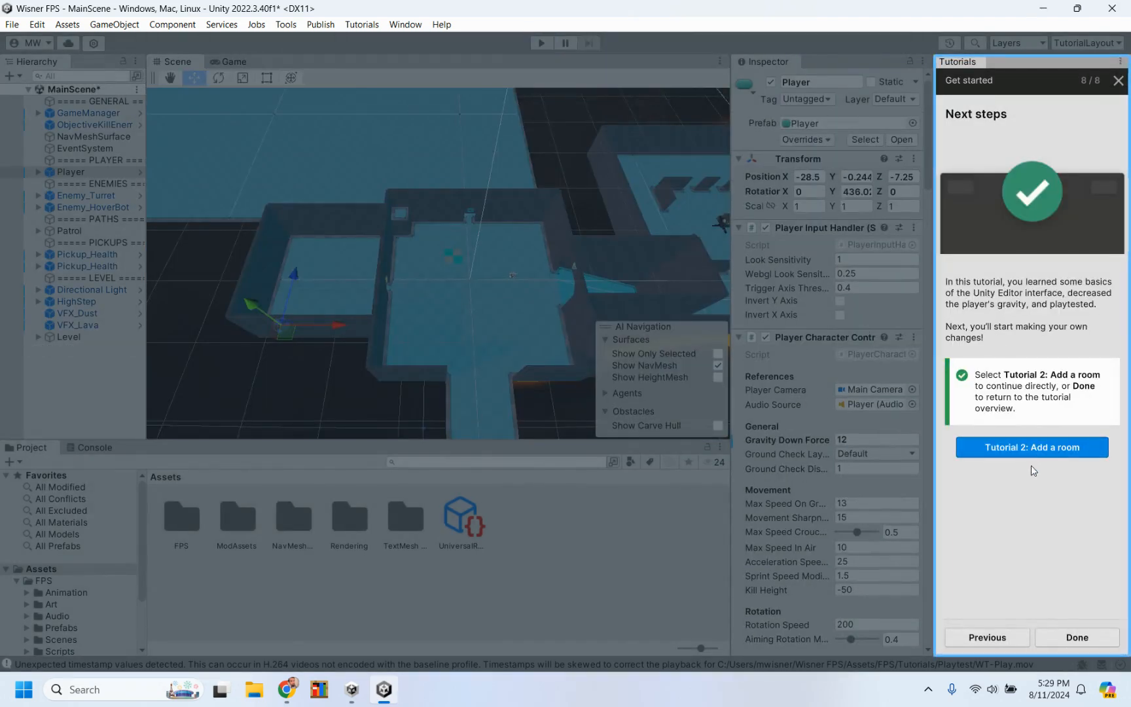
Step: Continue to Tutorial 2: Add a room, saving the MainScene changes, and start it
click(1044, 447)
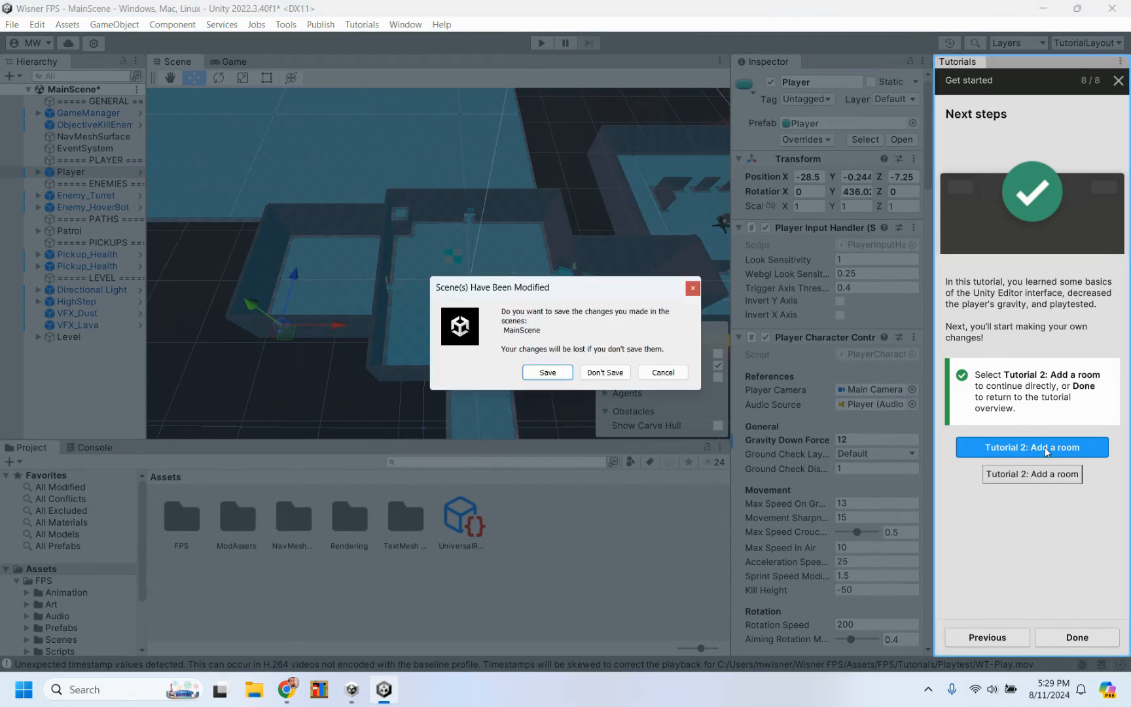
click(547, 372)
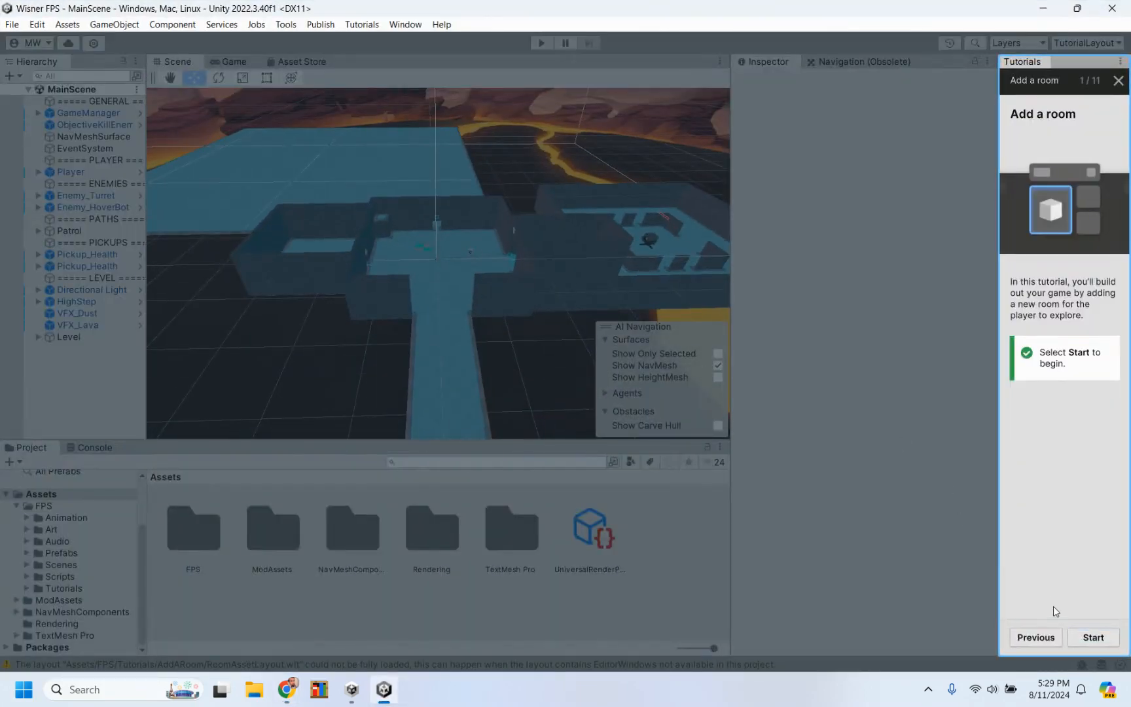
click(1091, 638)
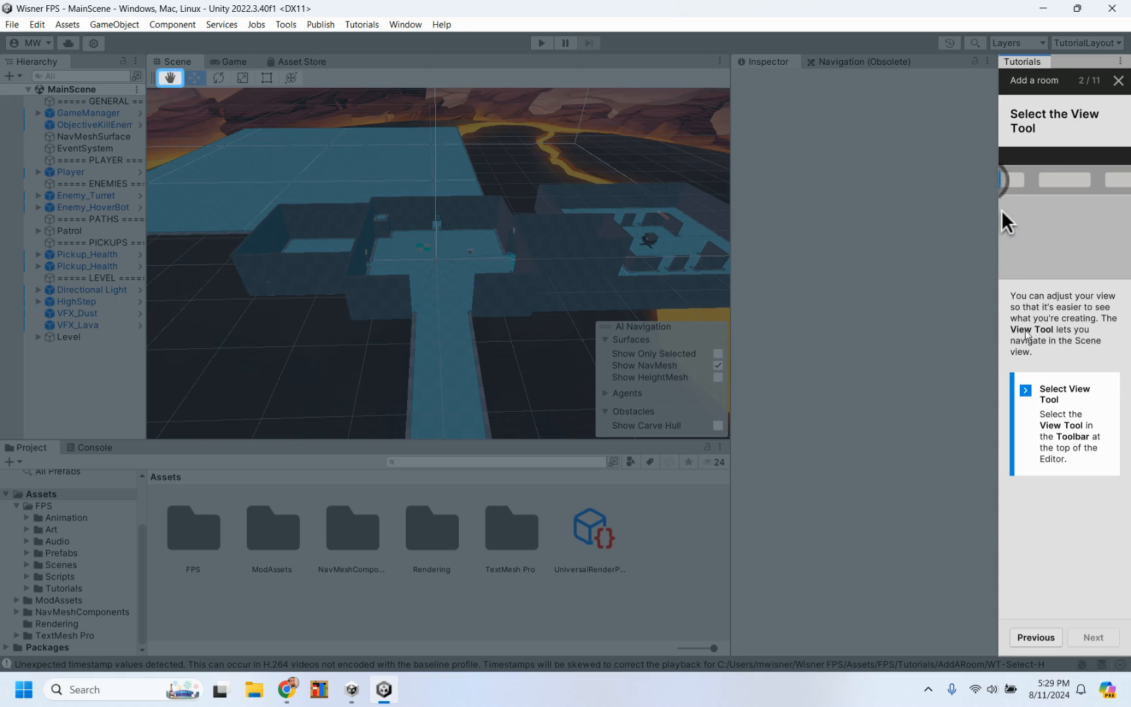
Step: Pan around the Scene view with the View Tool and continue to the orbit page of the tutorial
click(171, 80)
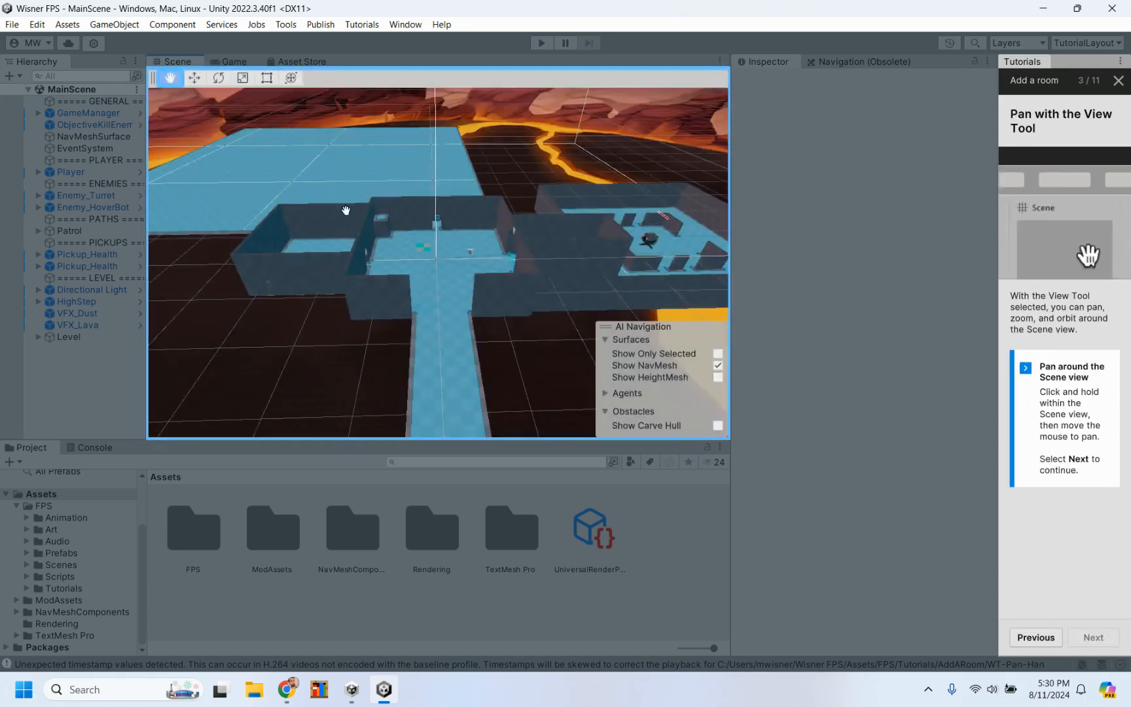
drag(346, 209, 280, 205)
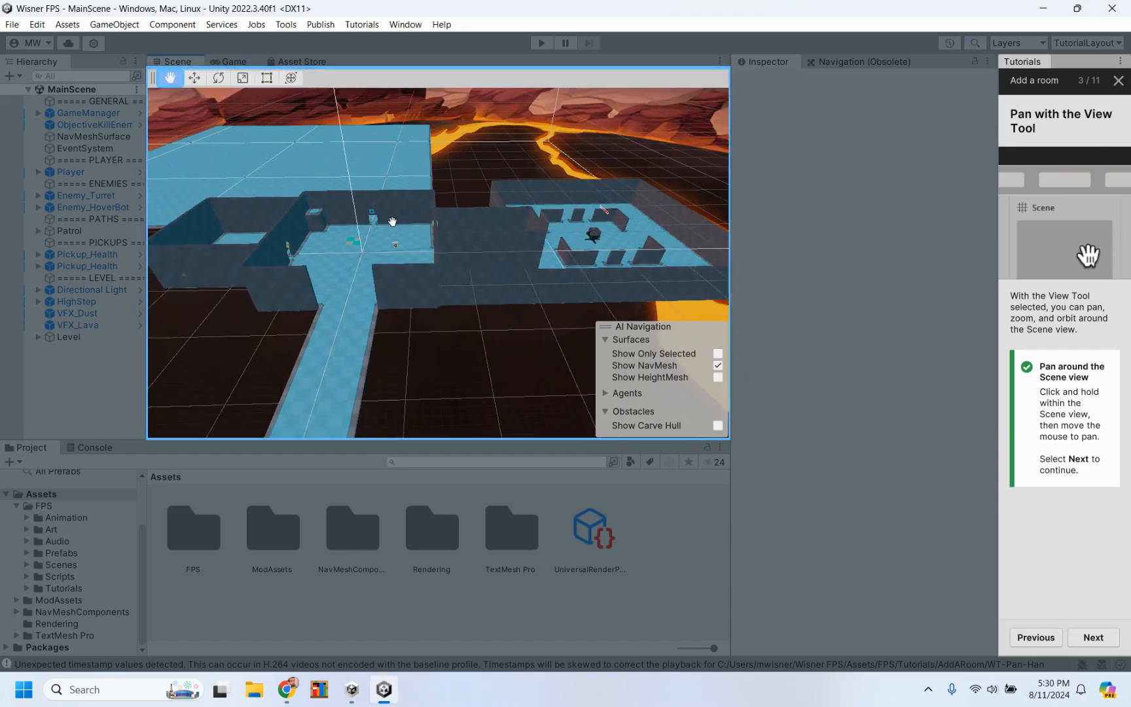
drag(392, 221, 430, 242)
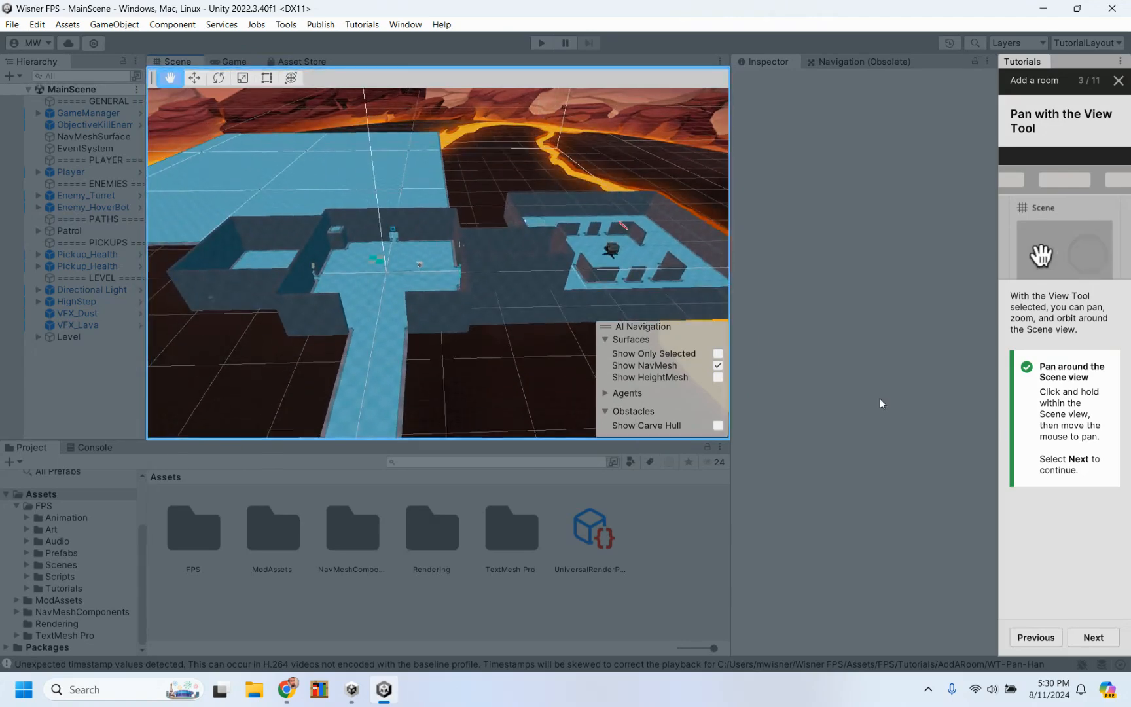
click(1093, 636)
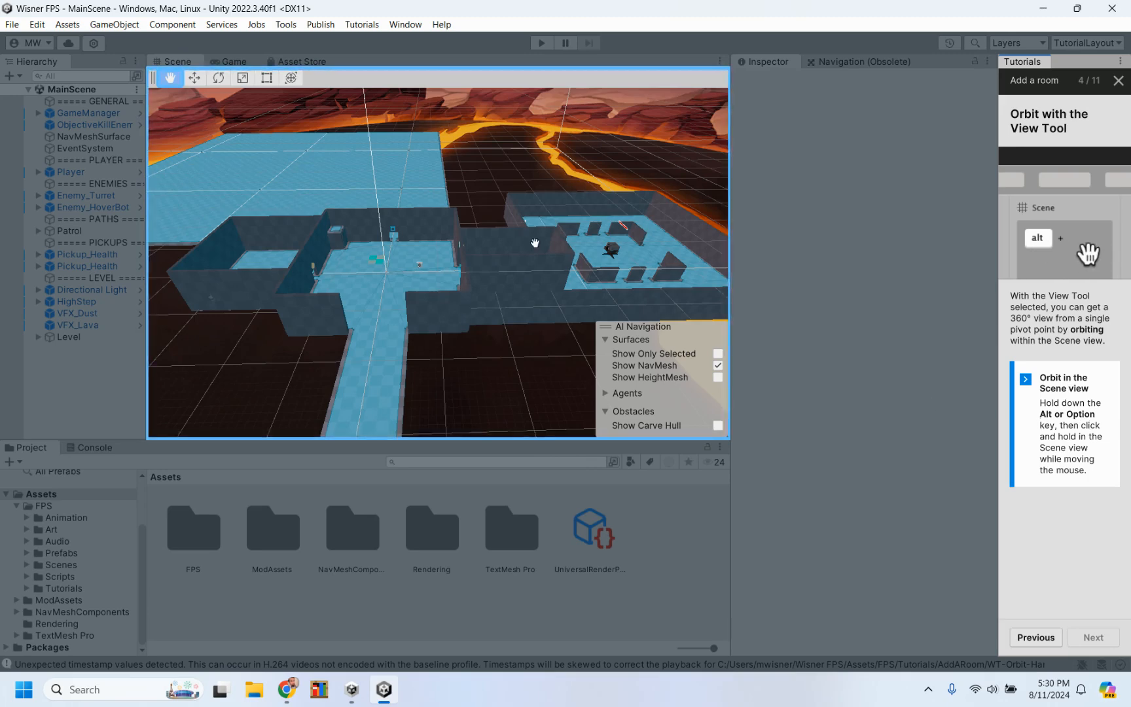
Step: Orbit the Scene view around the level with the View Tool
alt+drag(432, 238, 519, 233)
alt+drag(597, 235, 499, 257)
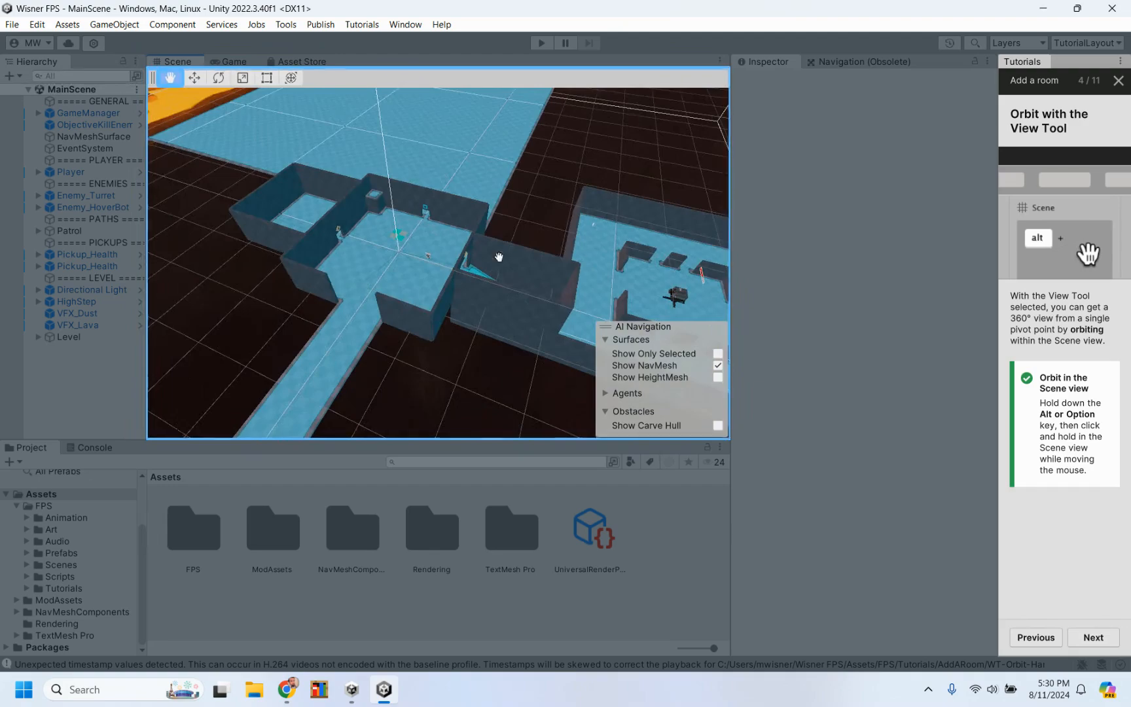
Step: Orbit and zoom the Scene view with the View Tool, continuing the tutorial to the Drag the Prefab into the Scene page
alt+drag(350, 278, 181, 292)
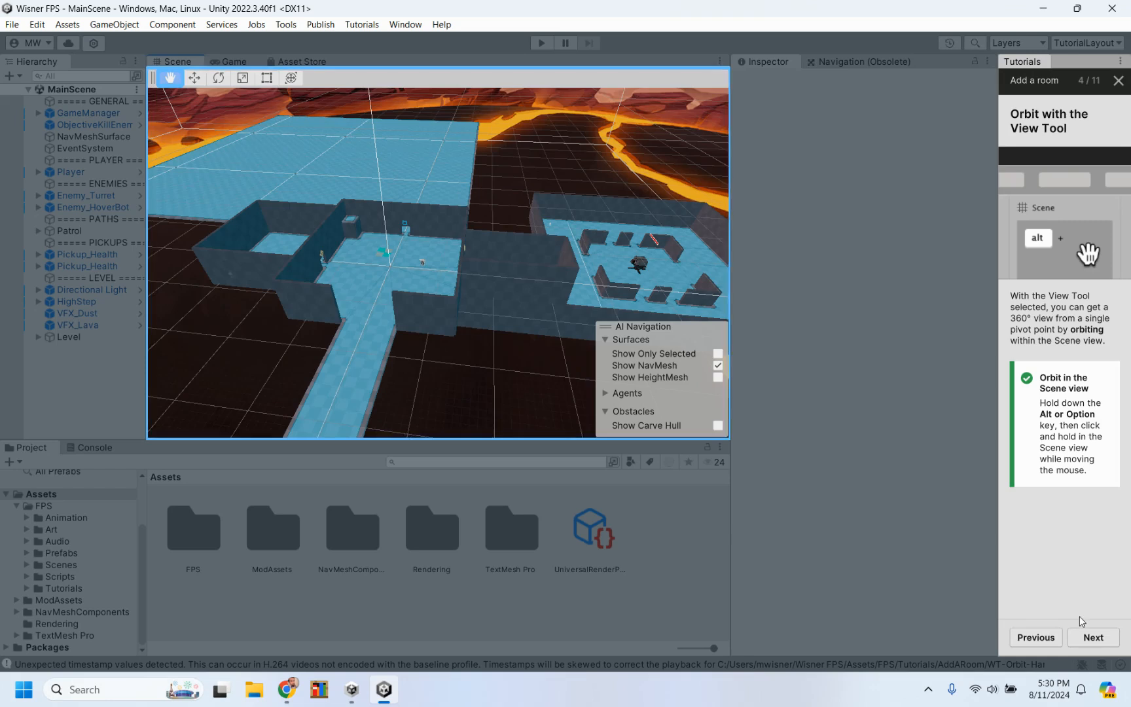
click(1091, 639)
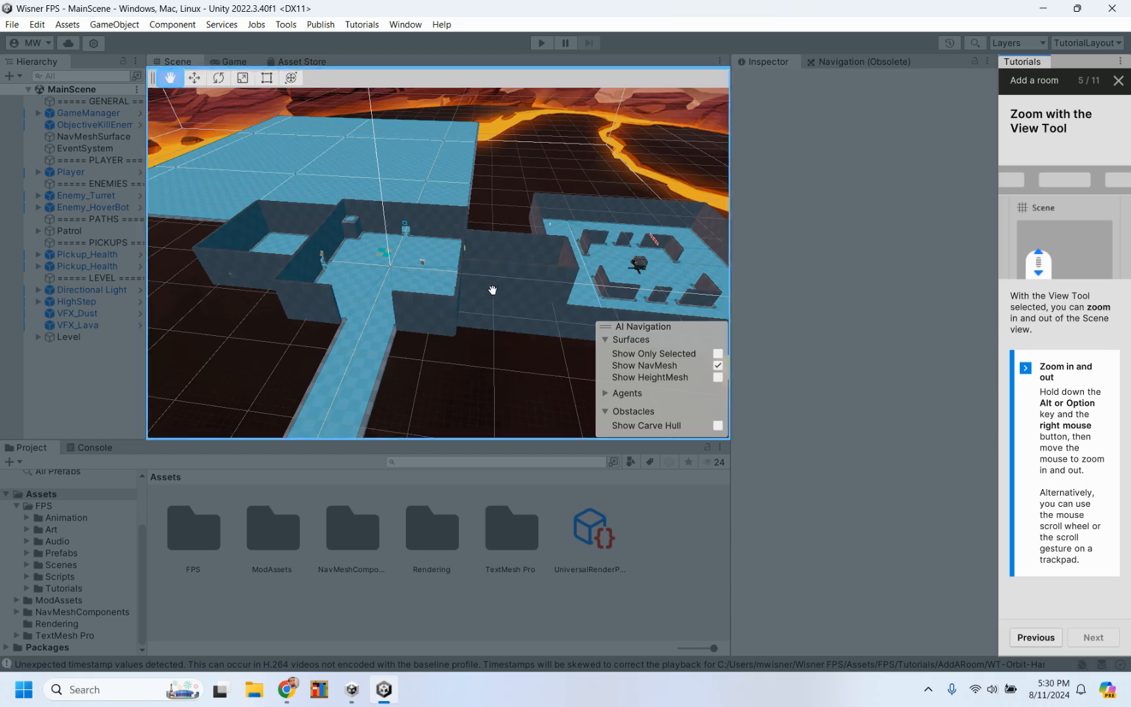
scroll(492, 290, up, 2)
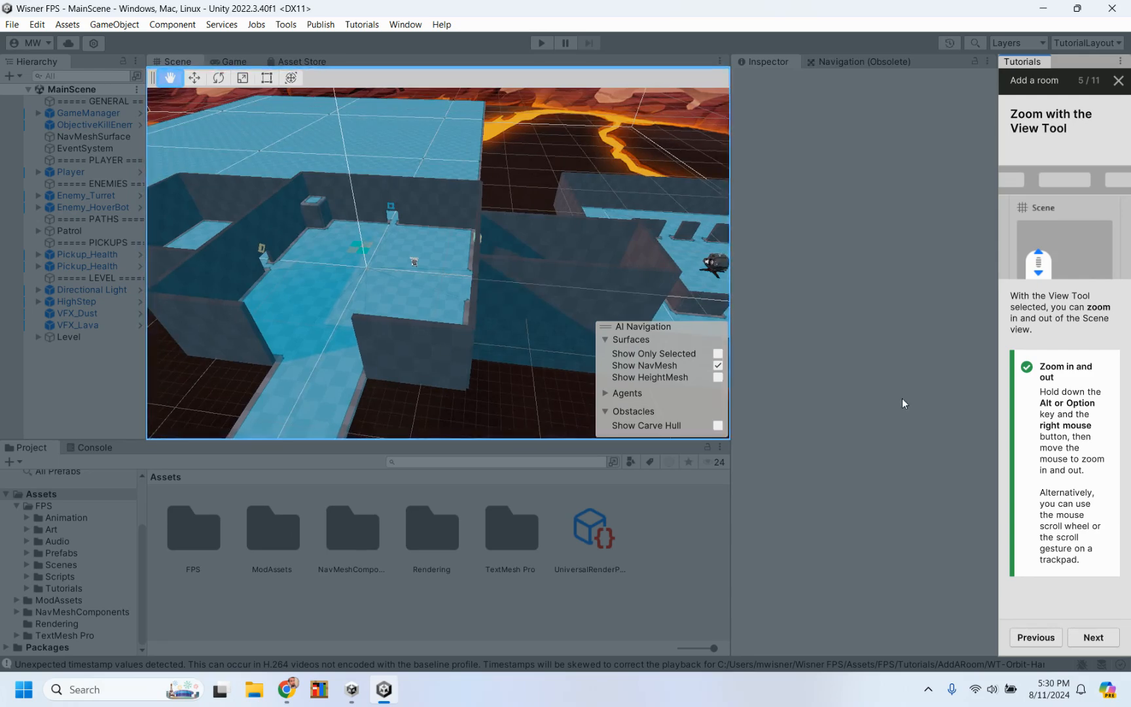
click(1095, 638)
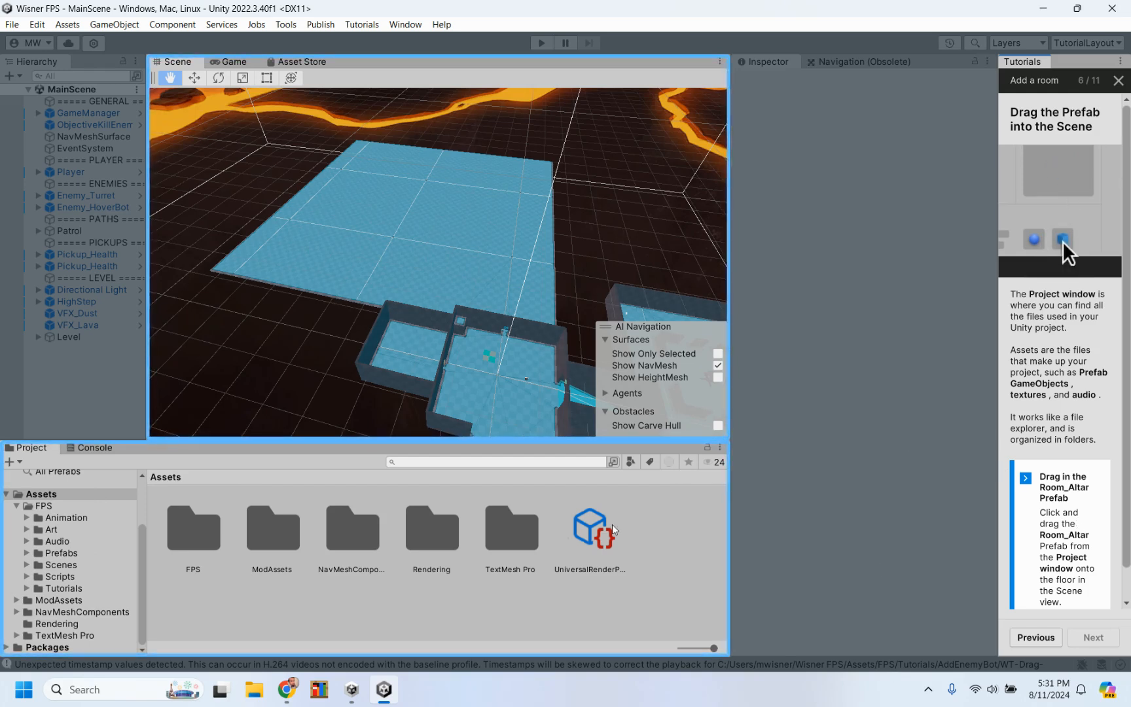
Step: Open the Rooms folder under FPS > Prefabs > Level in the project assets
click(58, 554)
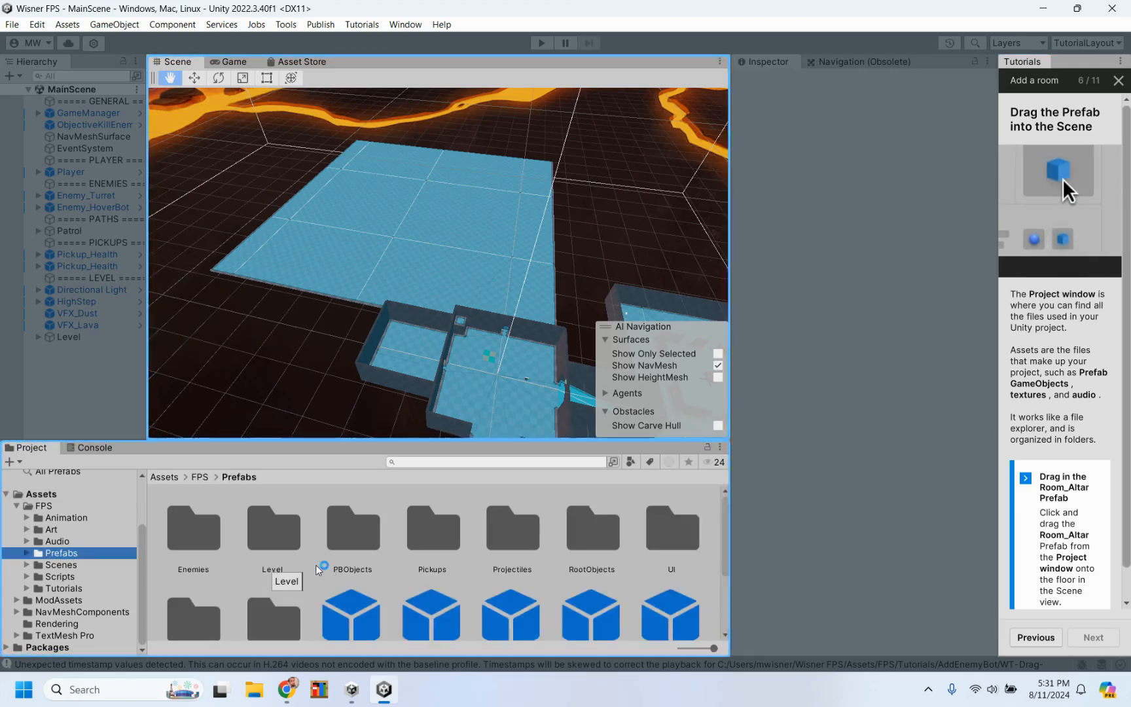
scroll(319, 572, up, 3)
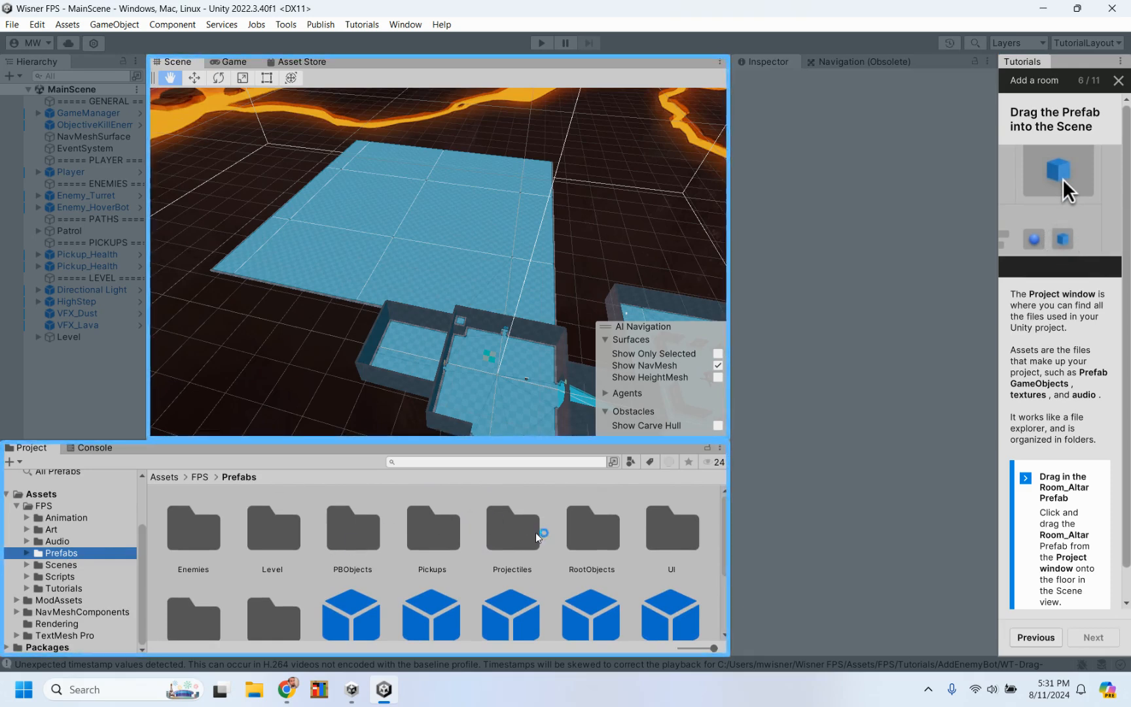
double_click(283, 540)
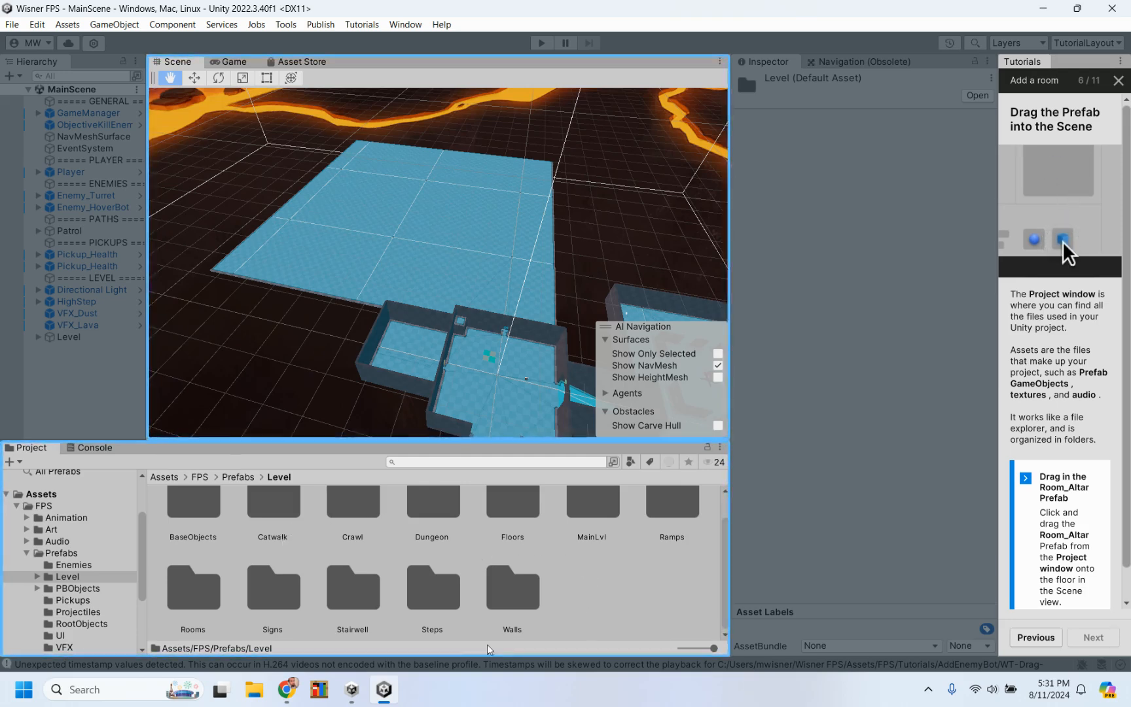
double_click(196, 599)
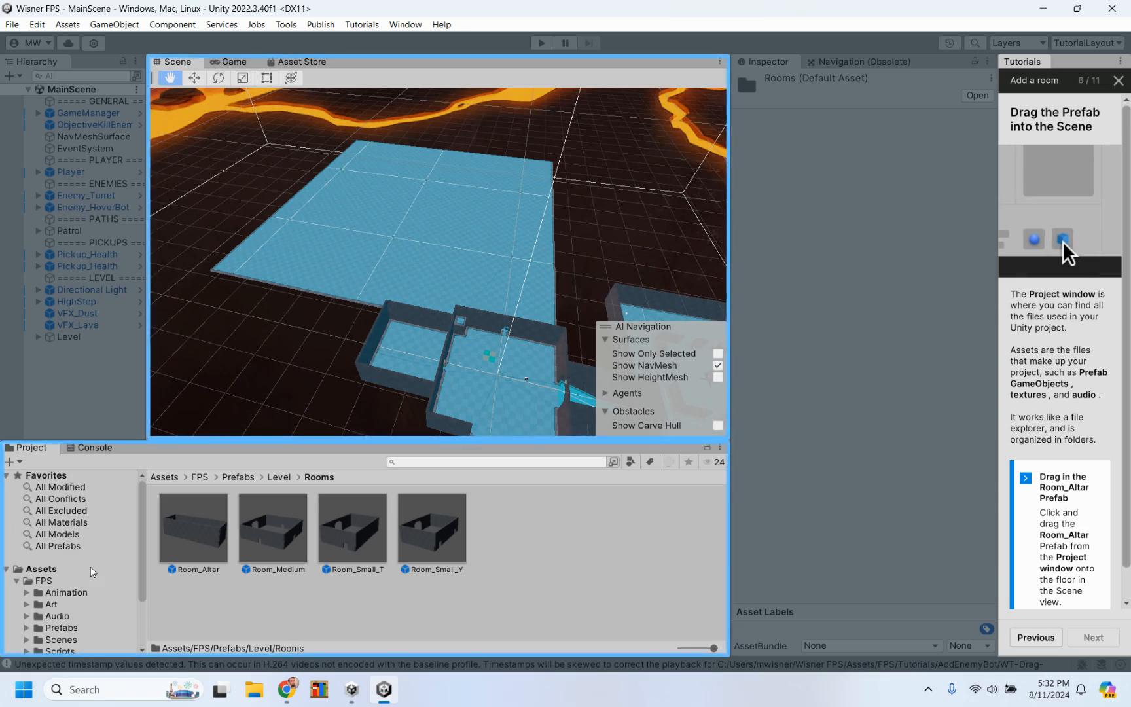
Step: Find the Room_Altar Prefab among all Prefabs, place it on the large floor behind the existing rooms, and activate the Move Tool
click(61, 547)
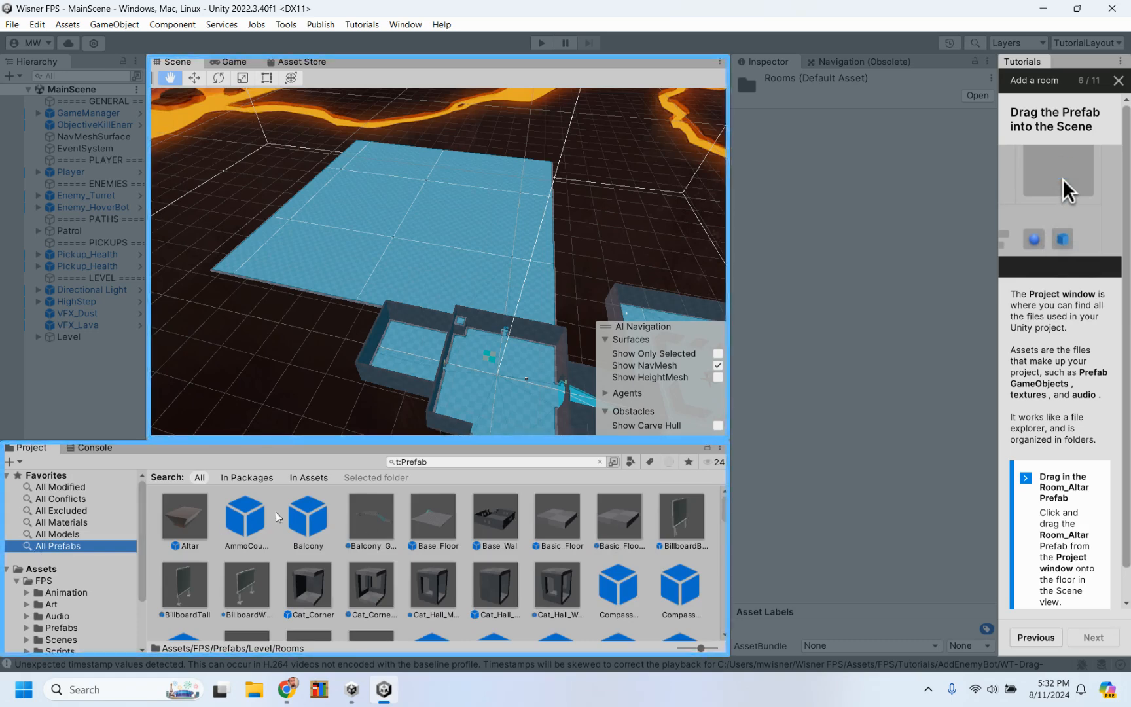
scroll(395, 553, down, 5)
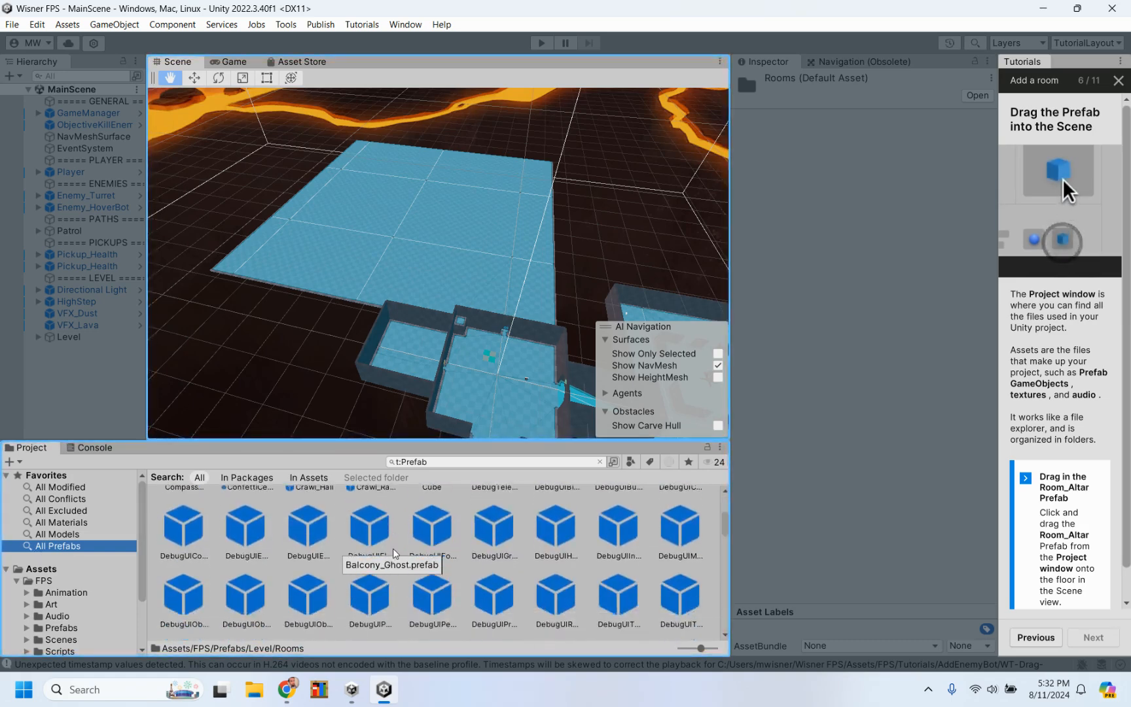
scroll(394, 553, down, 3)
scroll(395, 553, up, 6)
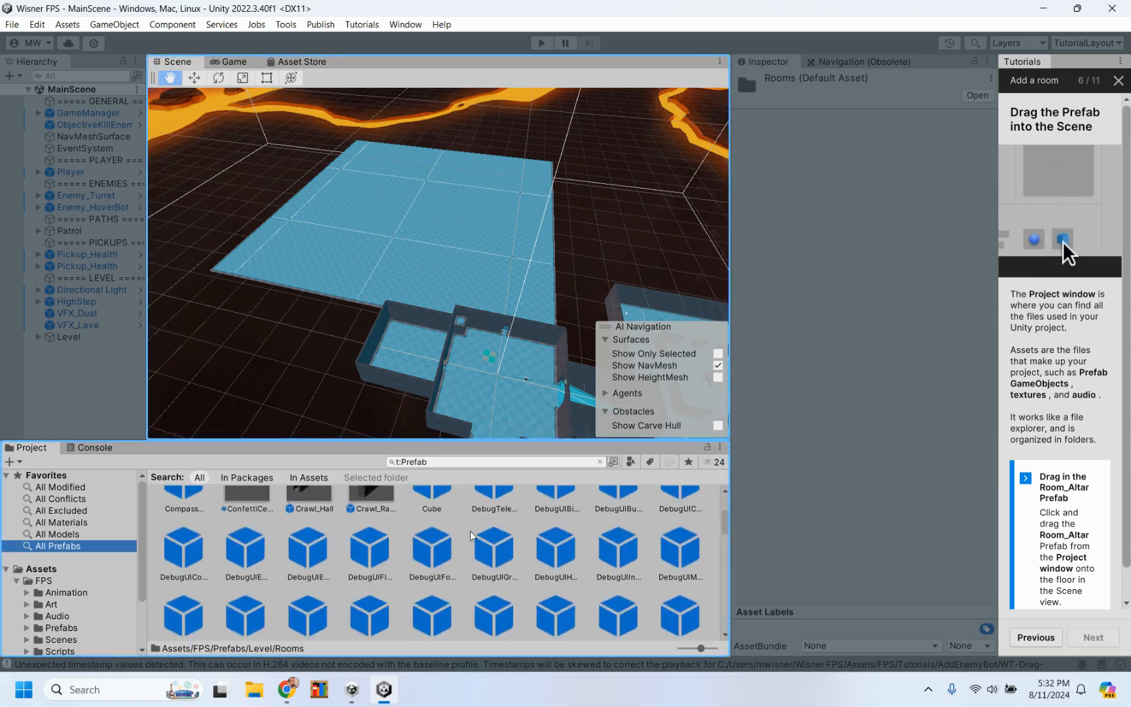
scroll(472, 535, down, 5)
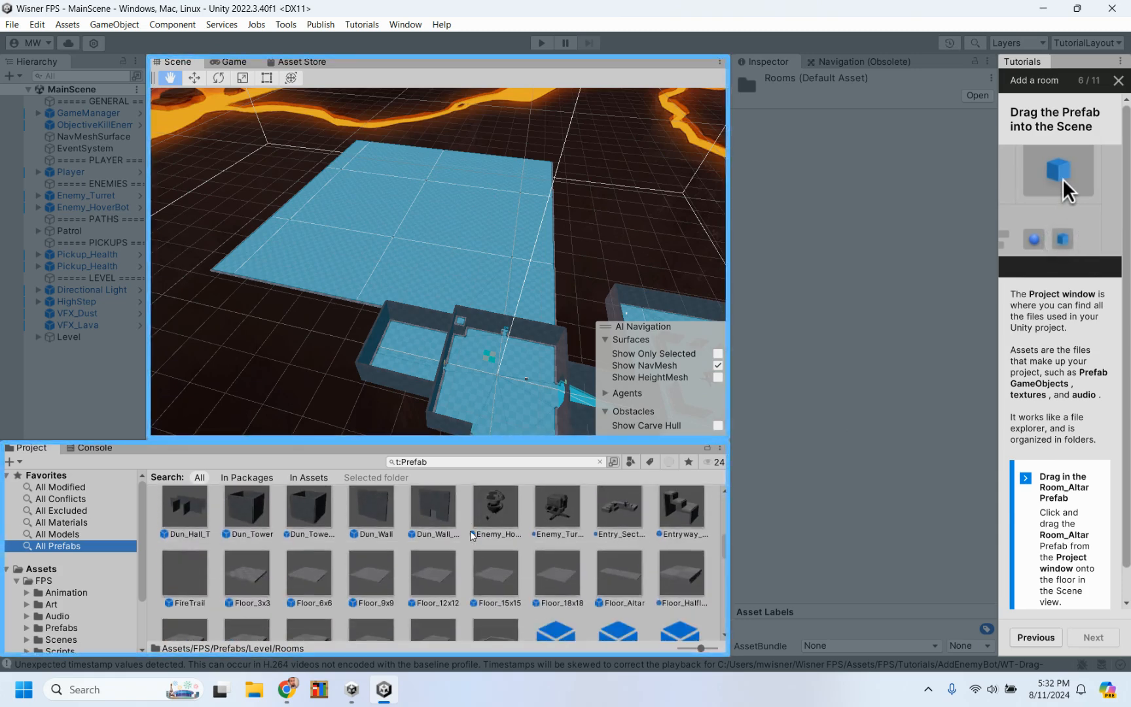
scroll(471, 536, down, 3)
scroll(468, 540, down, 5)
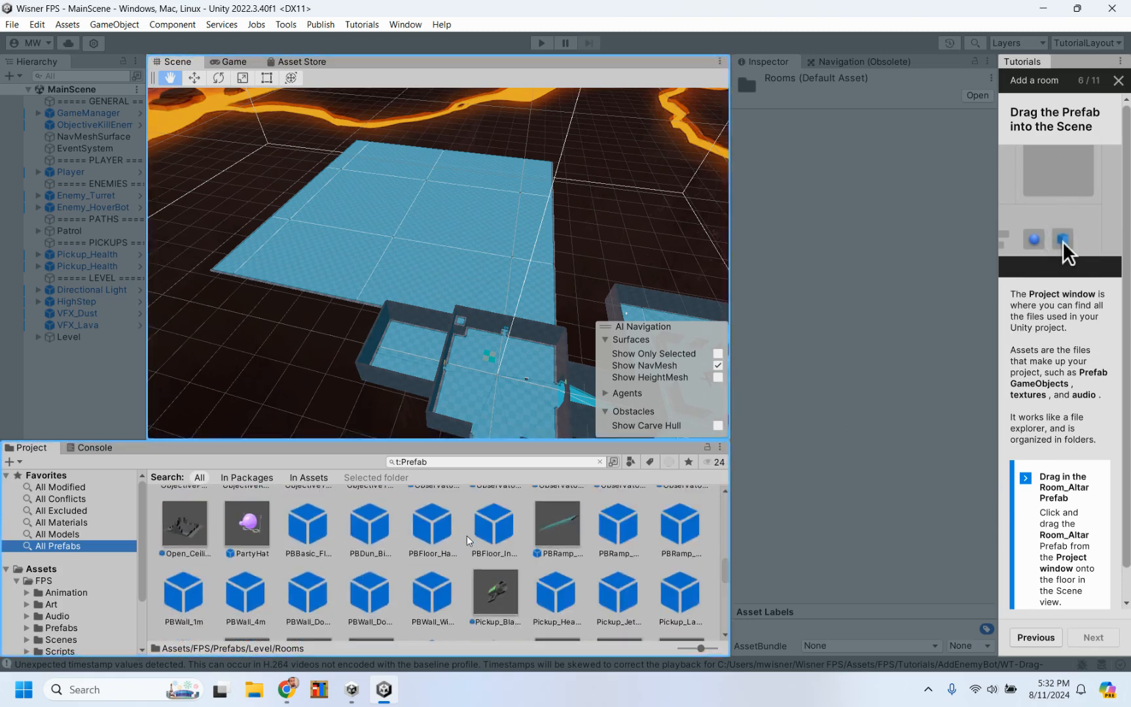
scroll(469, 541, down, 3)
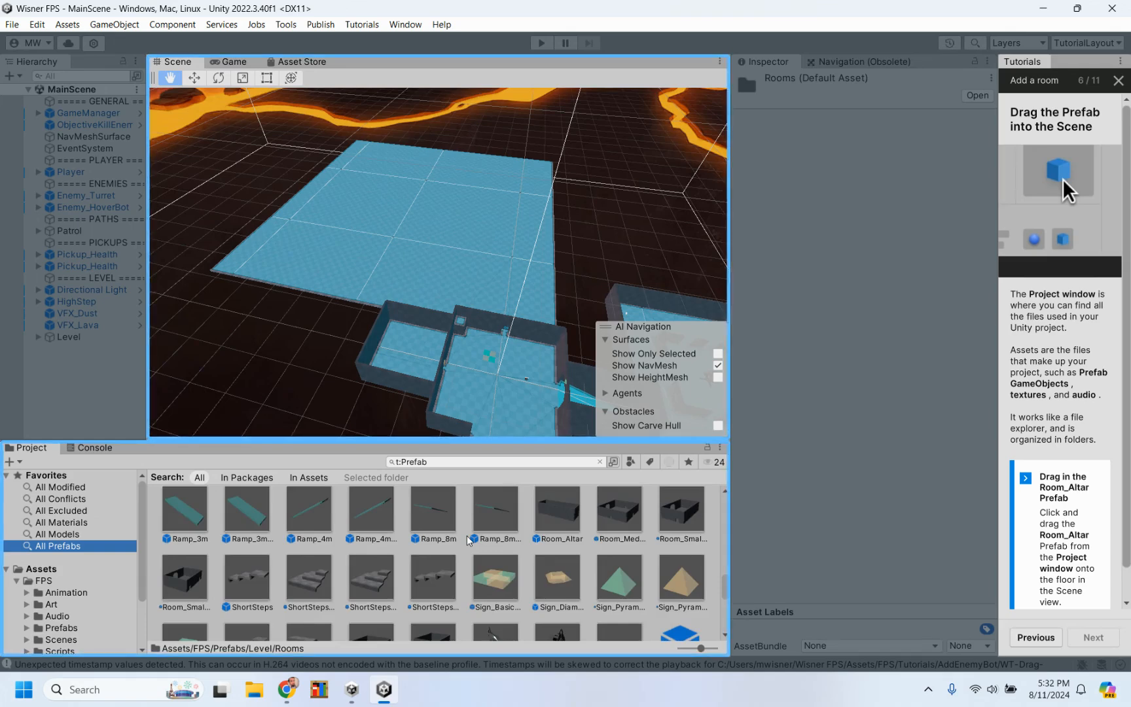
scroll(467, 540, up, 1)
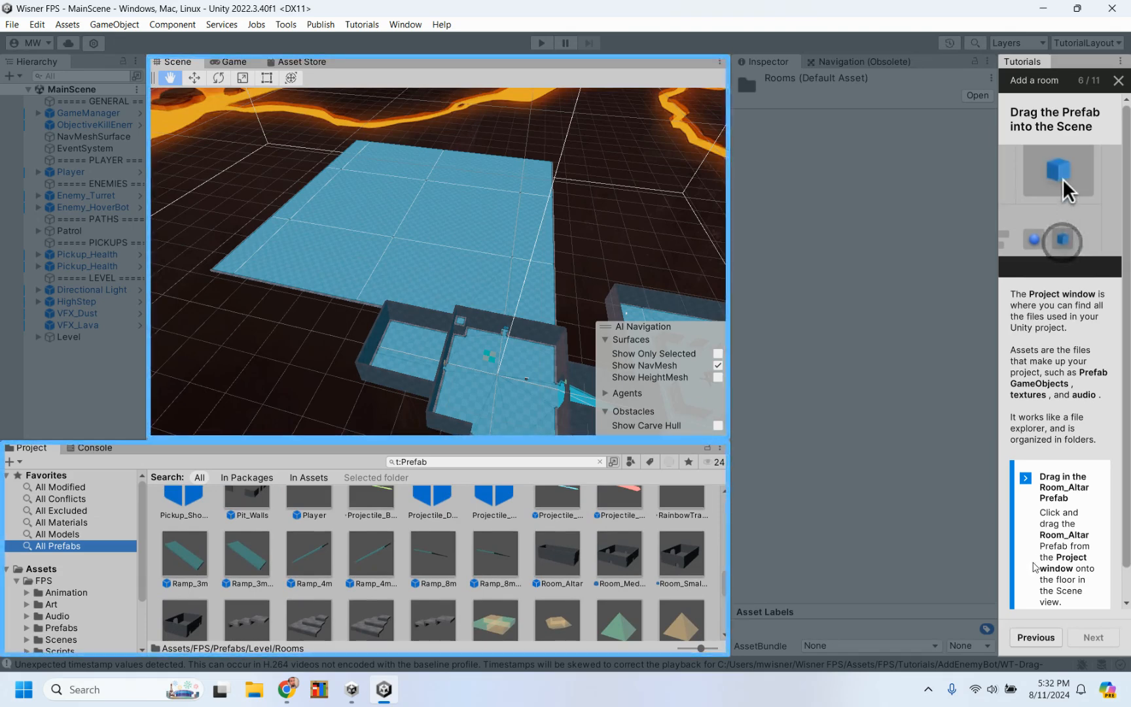
scroll(1034, 567, down, 1)
scroll(1034, 566, down, 1)
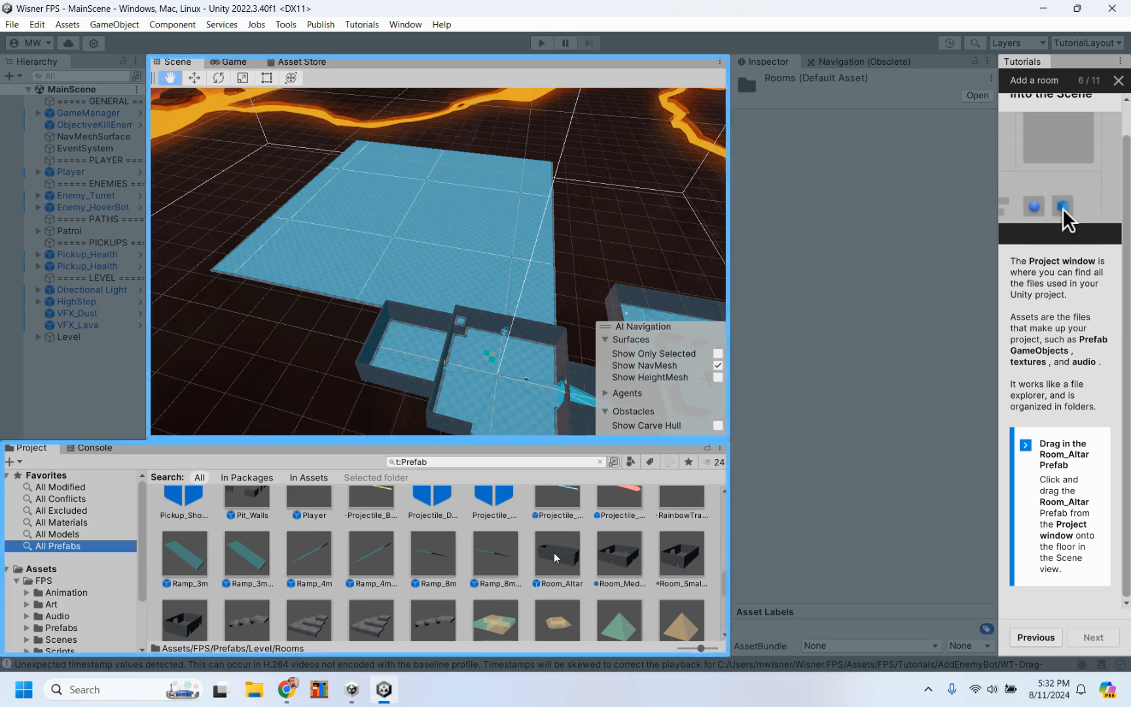
drag(555, 557, 491, 296)
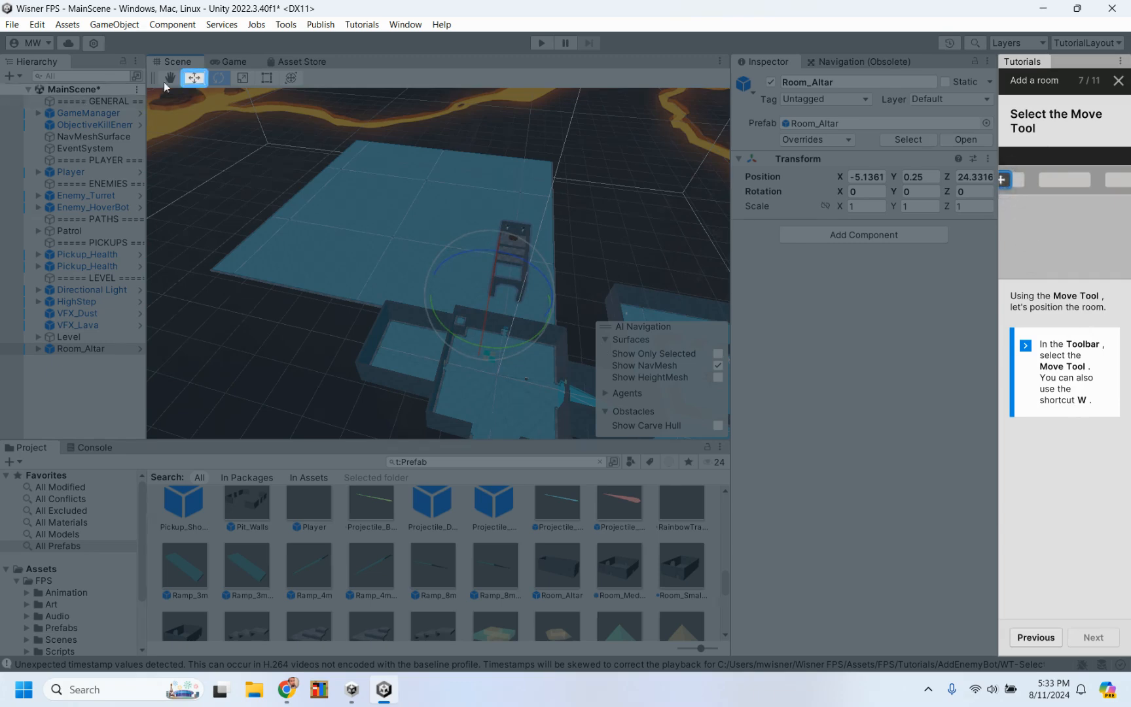
click(194, 79)
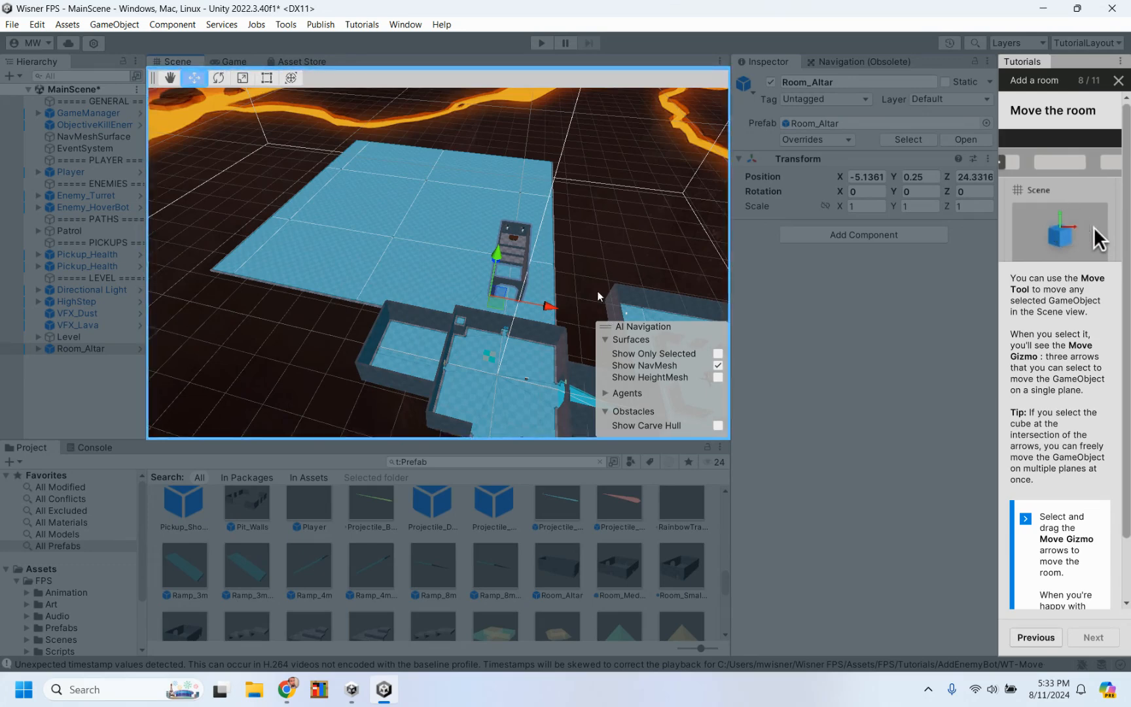
Step: Fly around the Scene view to examine where Room_Altar sits relative to the existing rooms
alt+drag(598, 296, 372, 204)
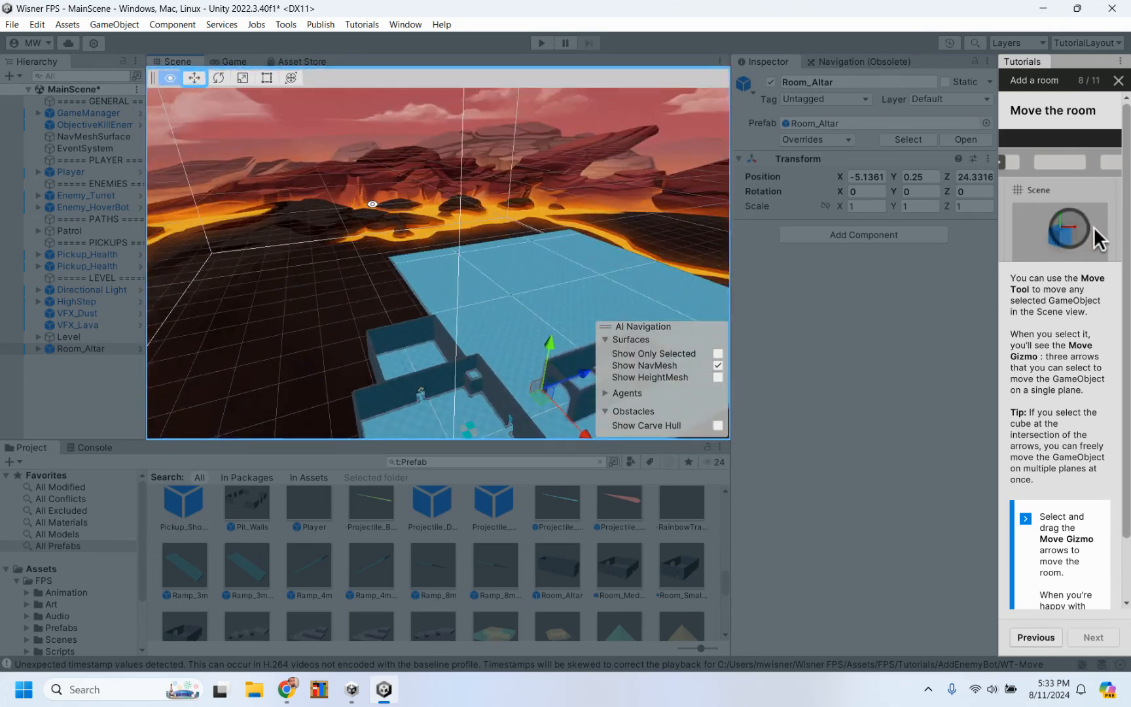
scroll(513, 336, down, 5)
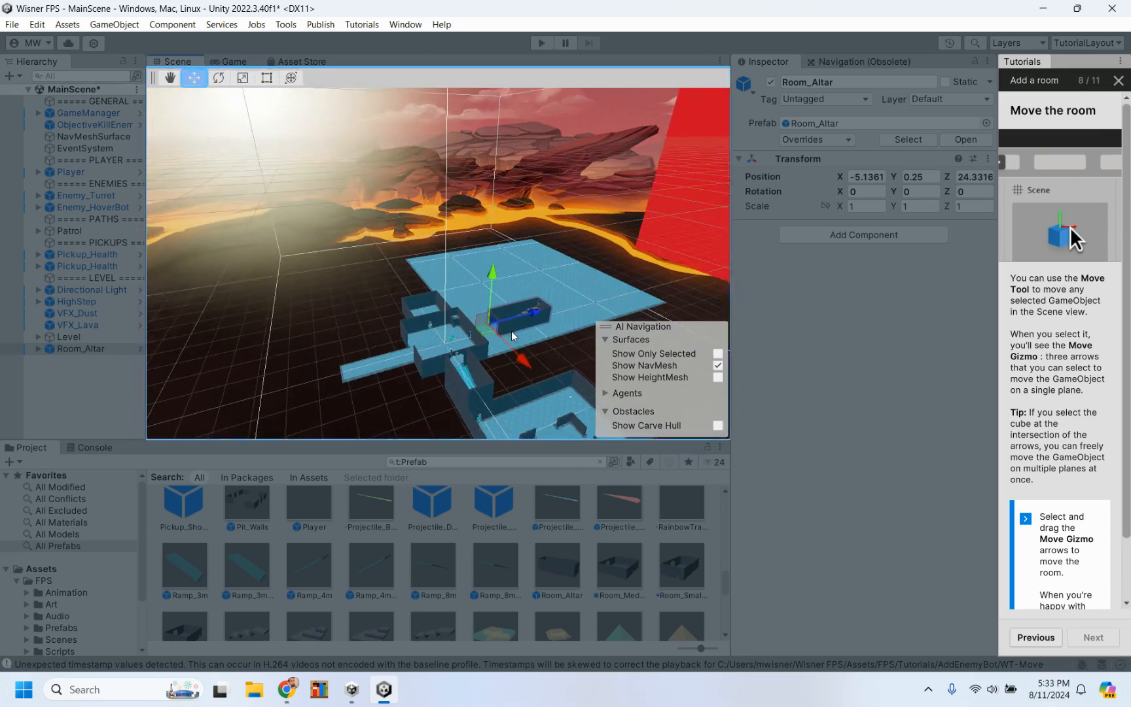
alt+drag(513, 336, 491, 360)
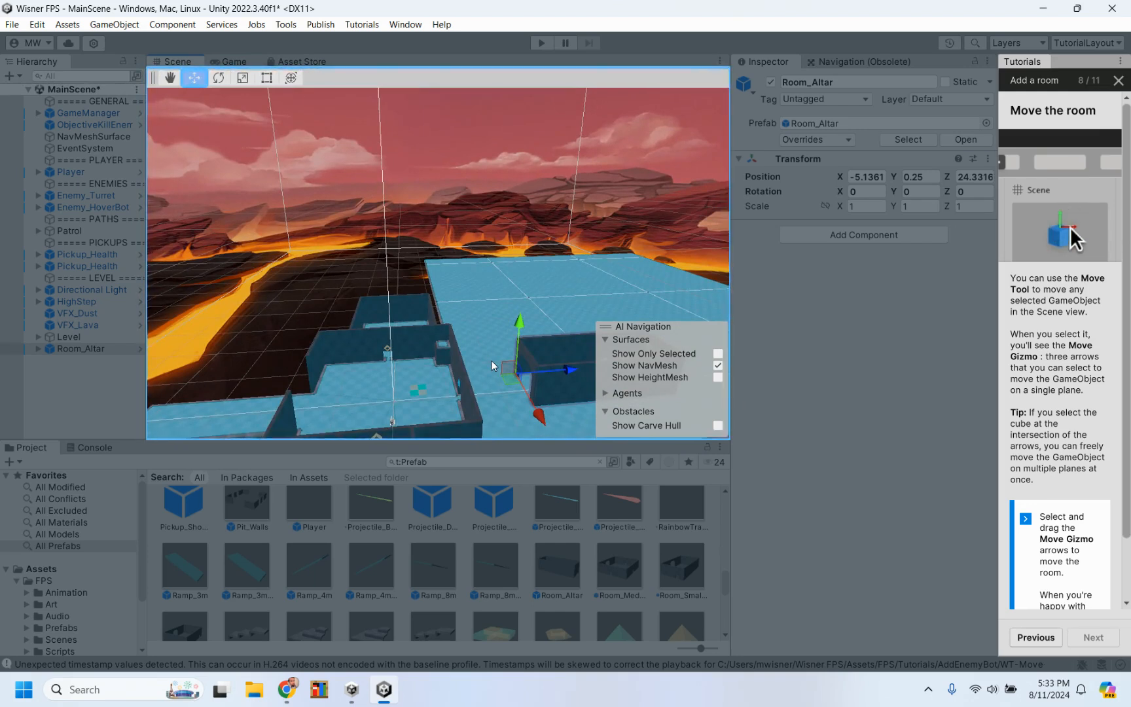
key(alt)
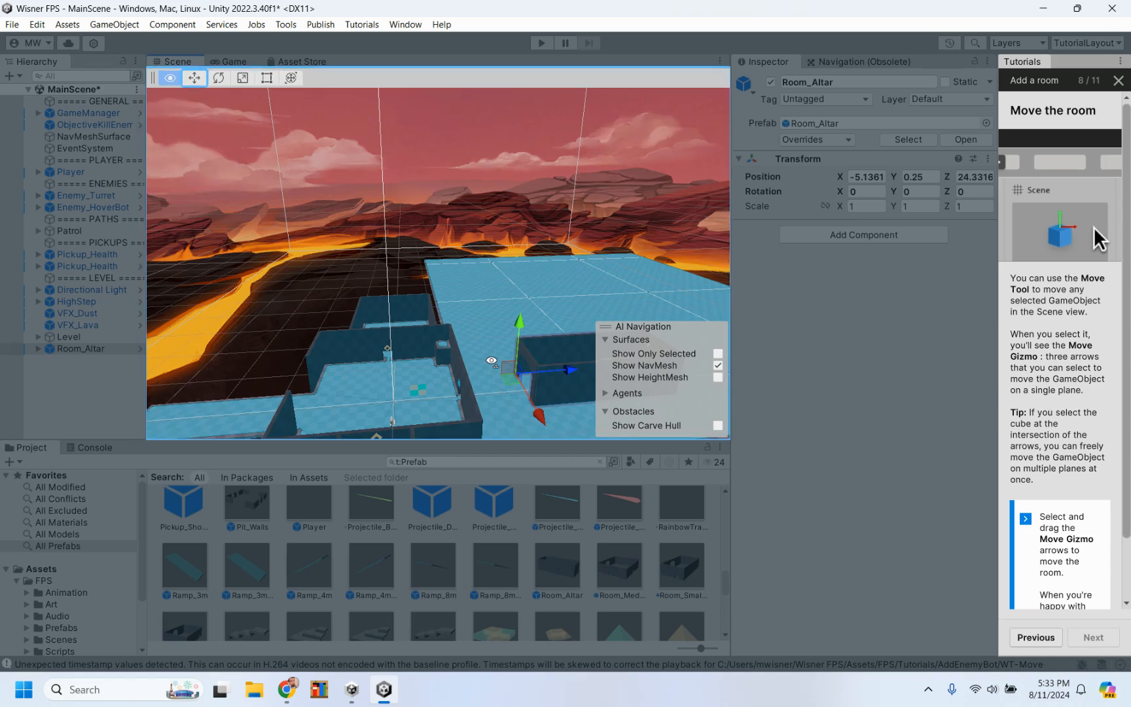
key(w)
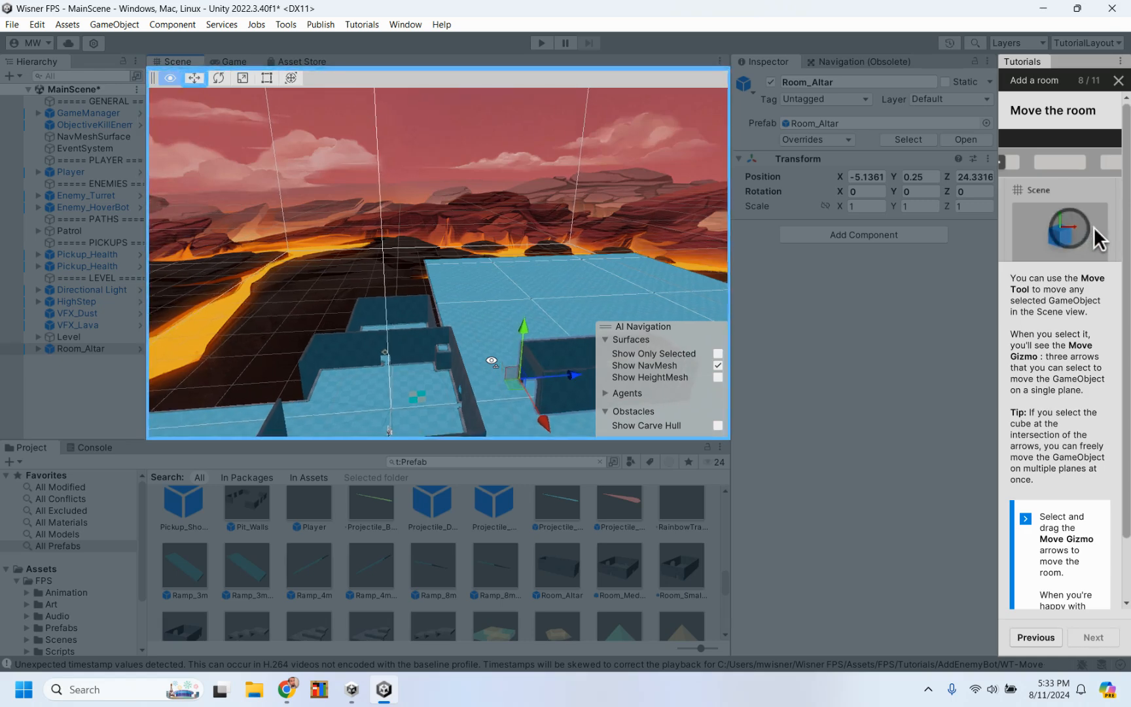
key(d)
key(s)
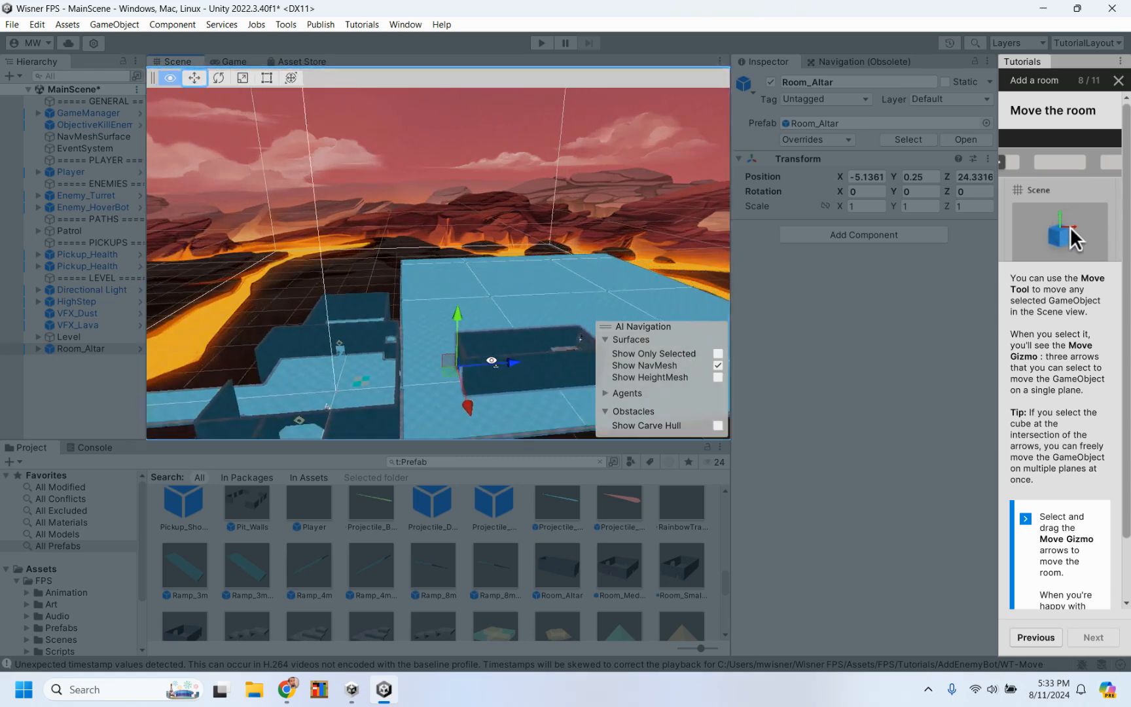
key(a)
key(w)
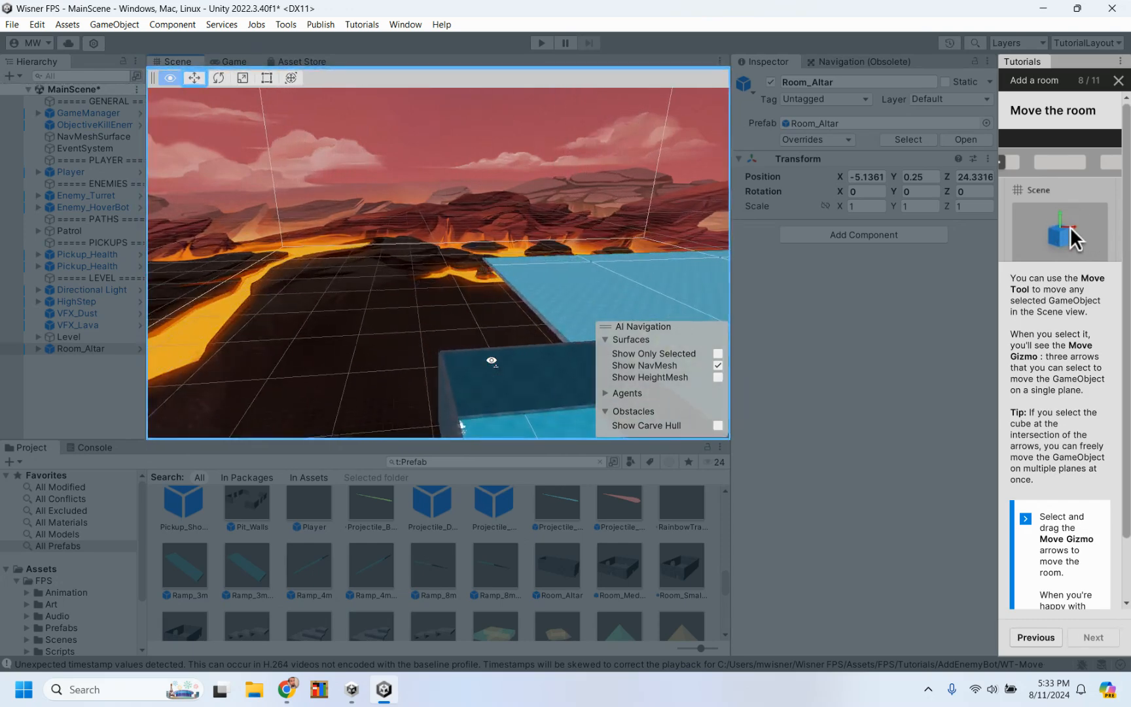
key(d)
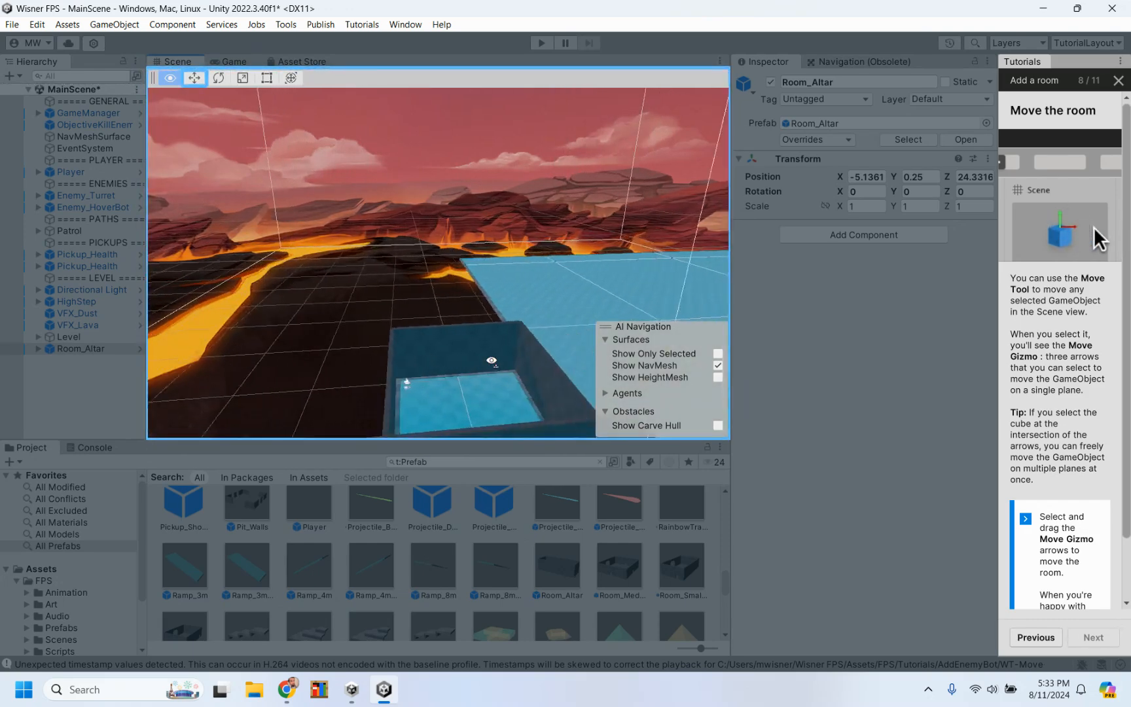
key(s)
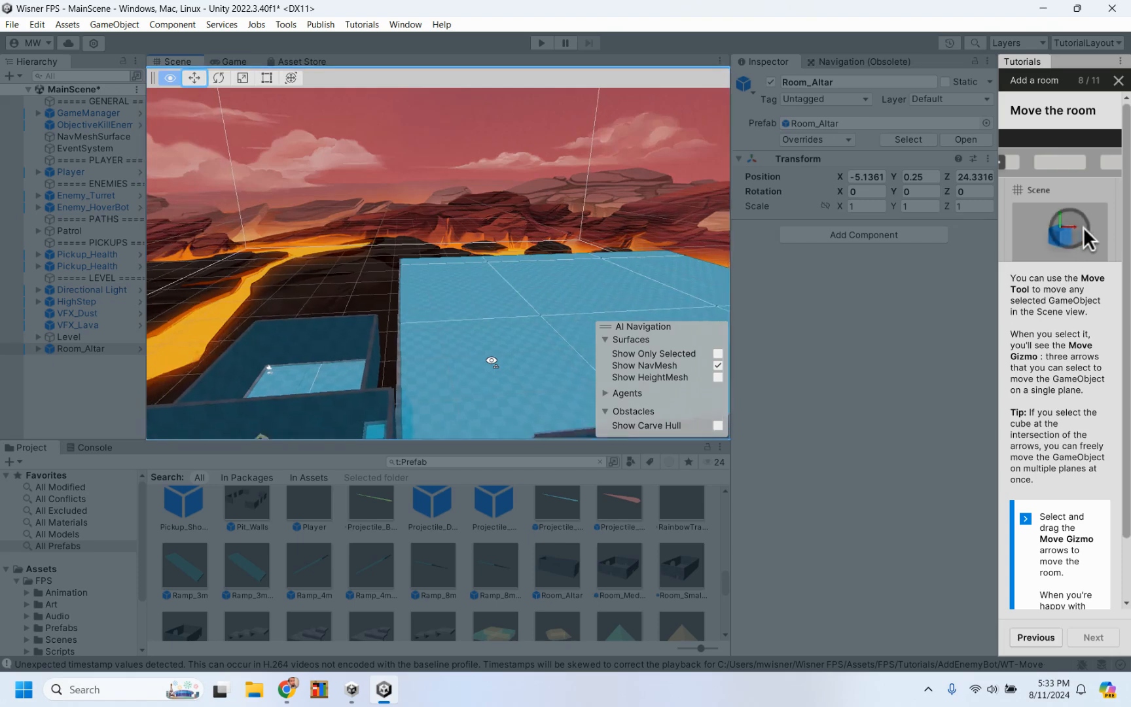
key(q)
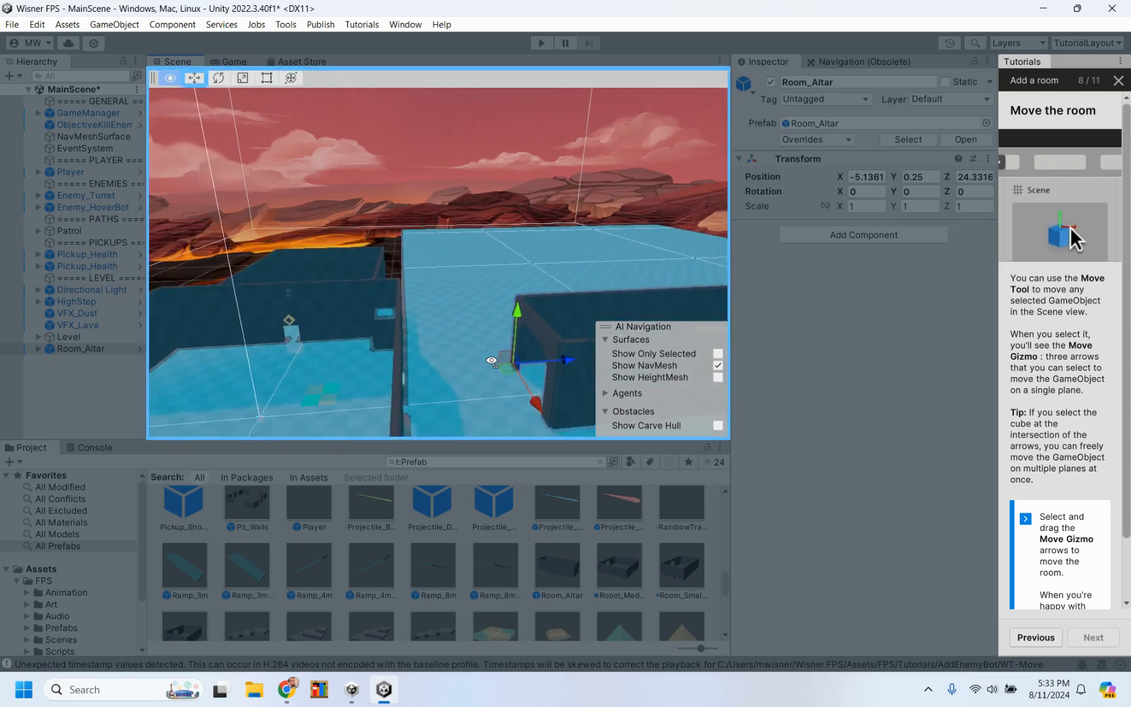
key(e)
key(q)
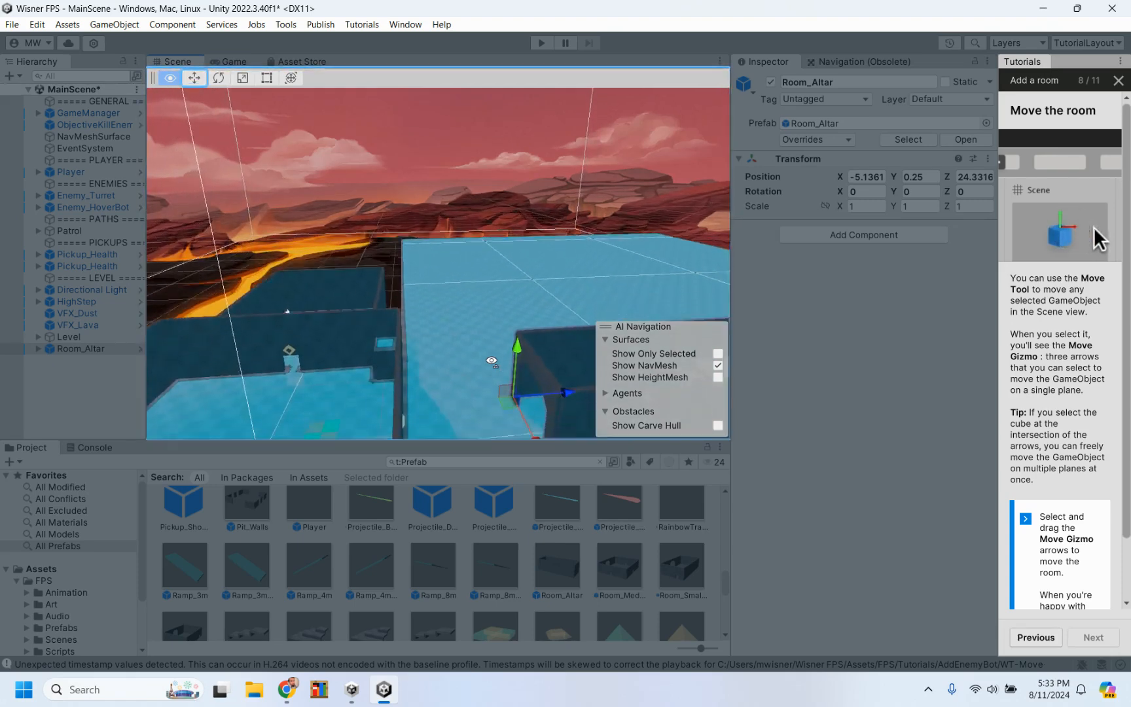
key(w)
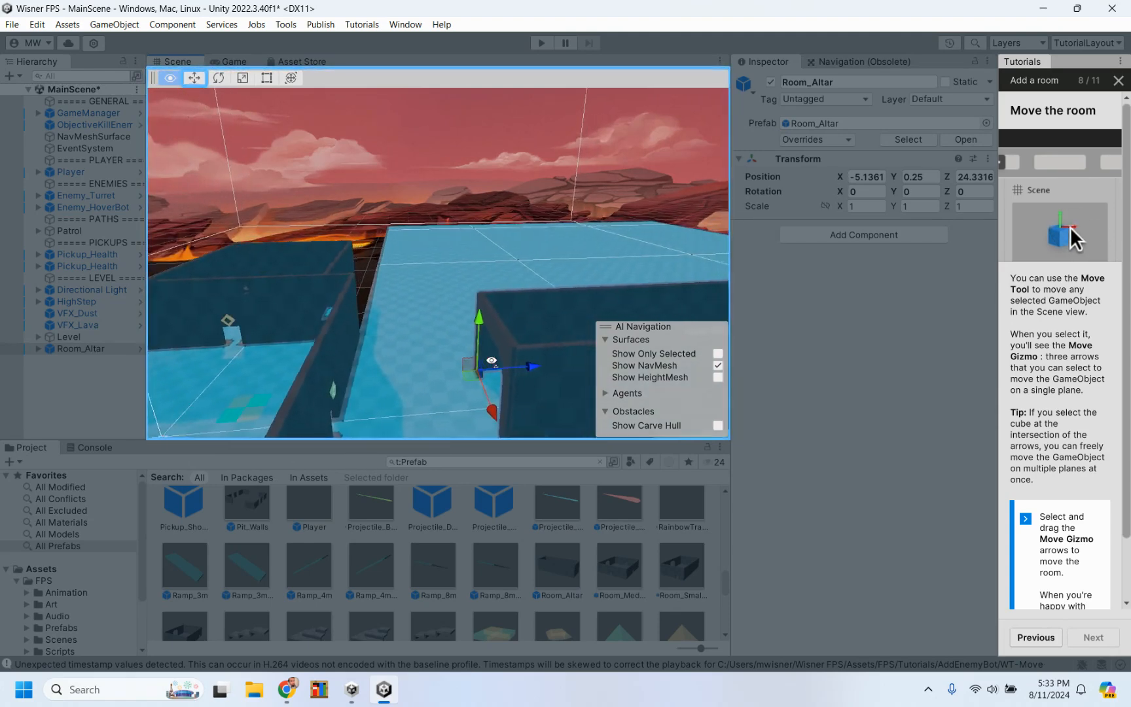
key(e)
key(d)
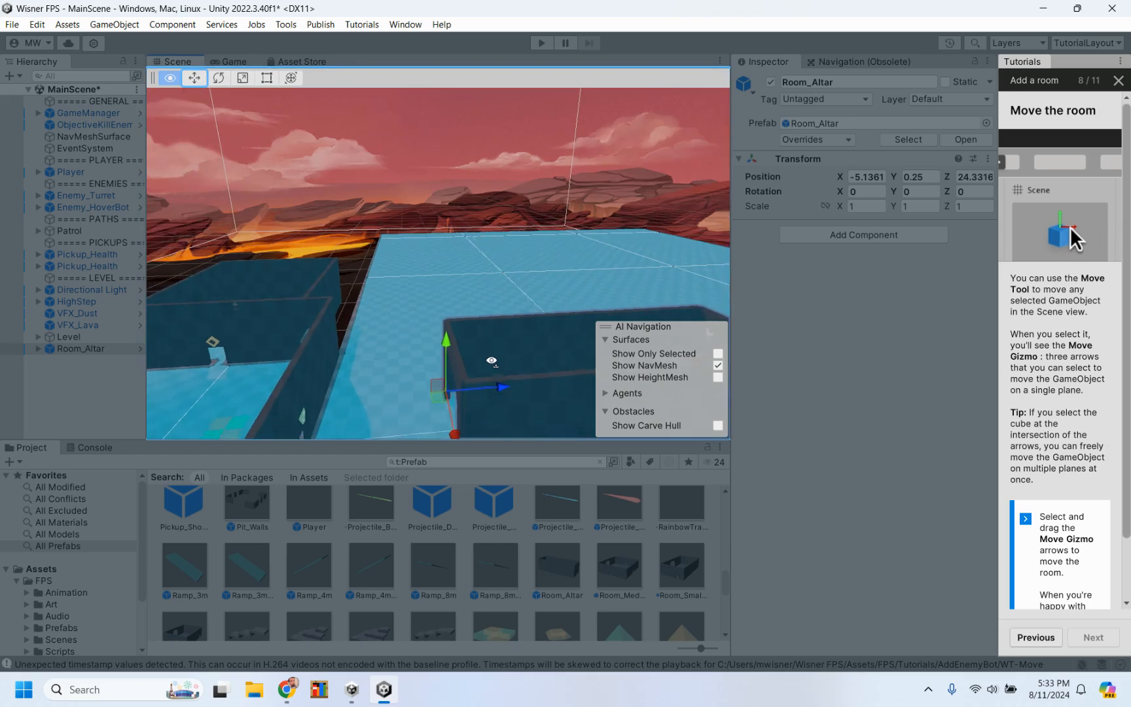
Step: Move Room_Altar along its Z axis to a Z position of 12.32, against the existing room's wall, and inspect the join
right_drag(469, 403, 511, 405)
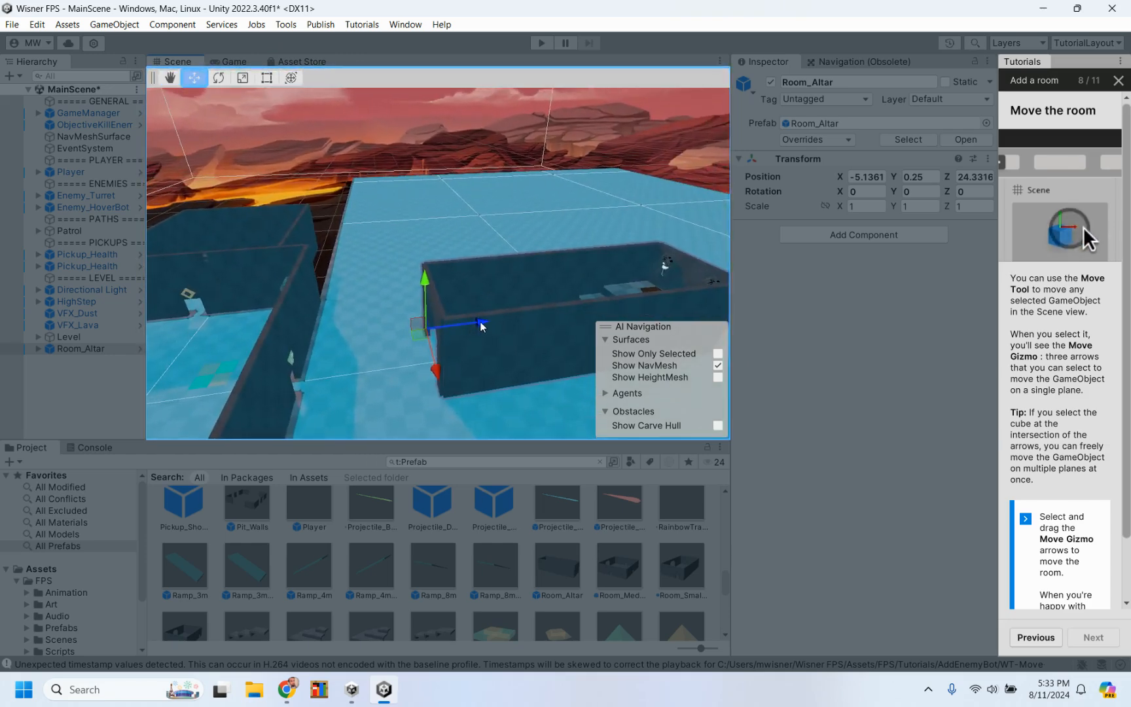
drag(481, 327, 370, 338)
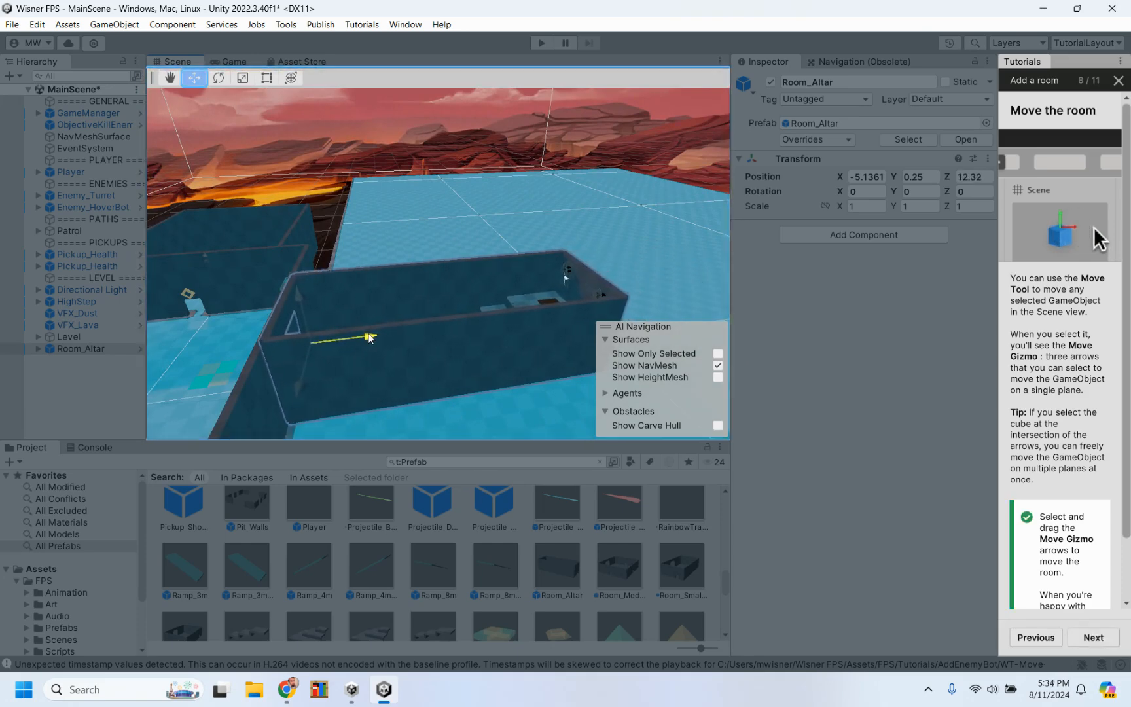
right_drag(371, 338, 420, 357)
scroll(421, 357, down, 3)
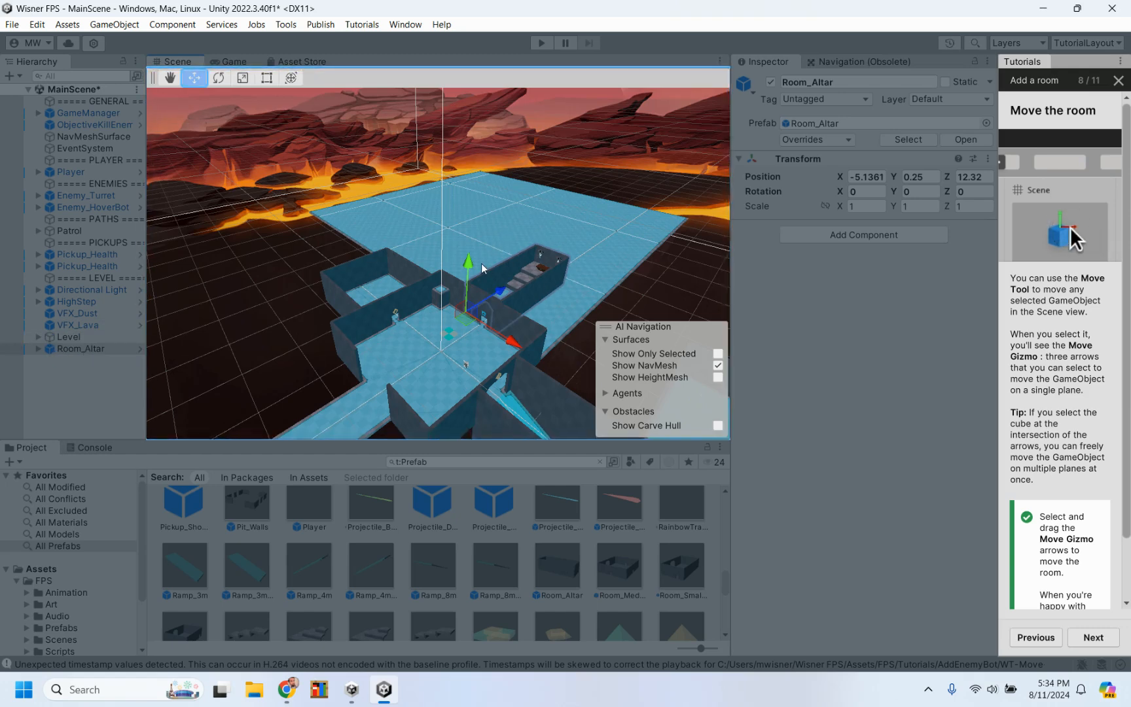
scroll(481, 263, up, 5)
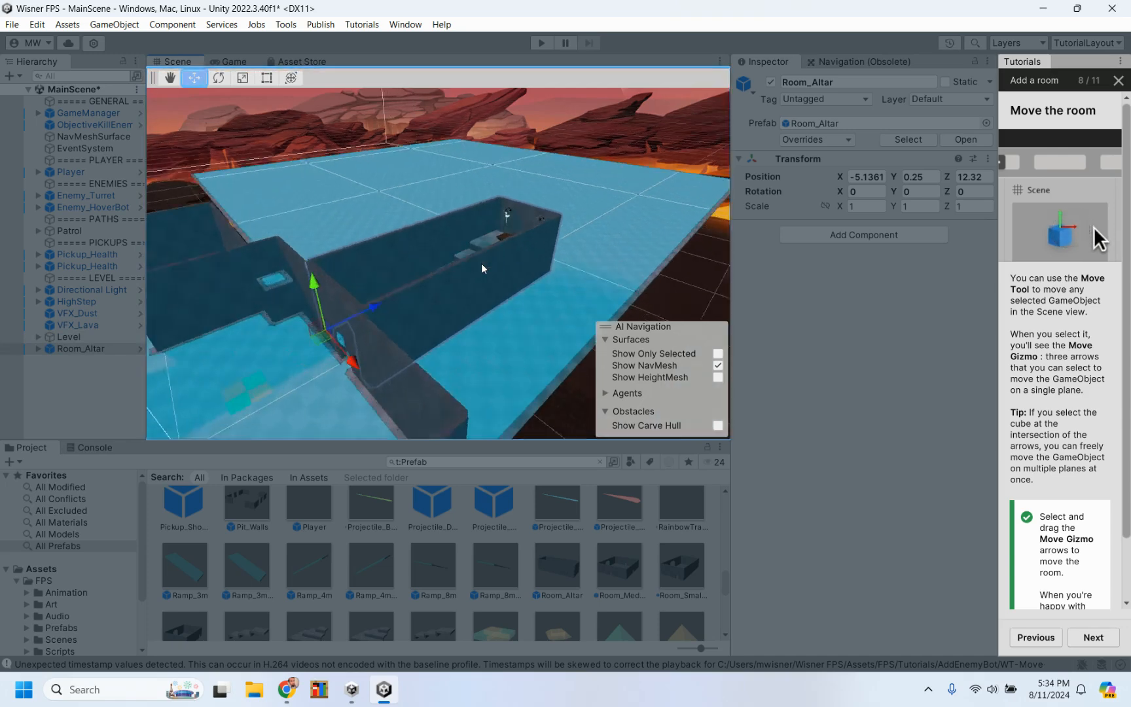
scroll(482, 267, up, 6)
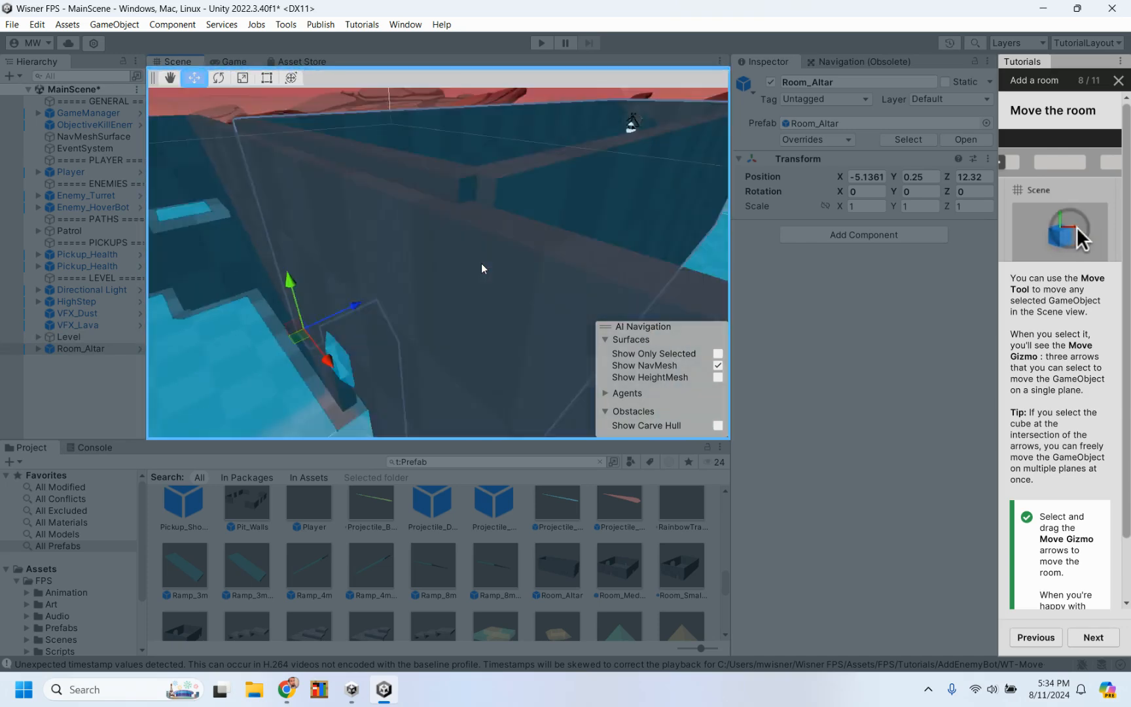
Step: Advance the tutorial to the NavMeshSurface update and bake the NavMeshSurface object with Room_Altar in the level
scroll(481, 265, down, 6)
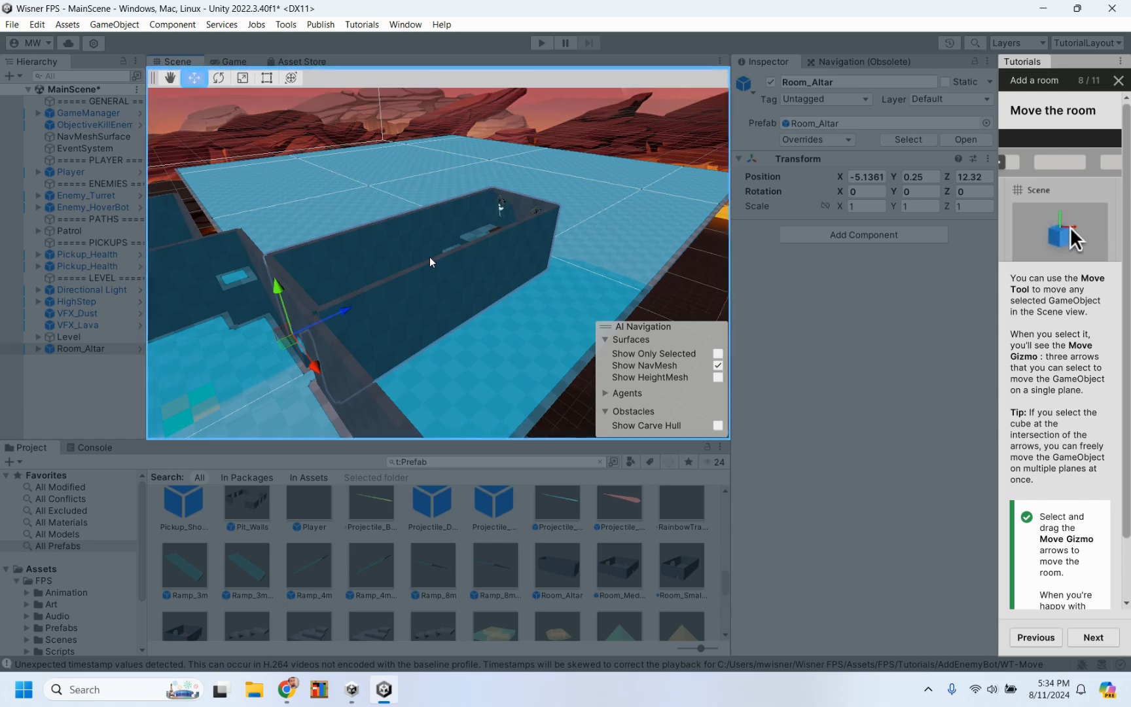
alt+drag(355, 247, 550, 309)
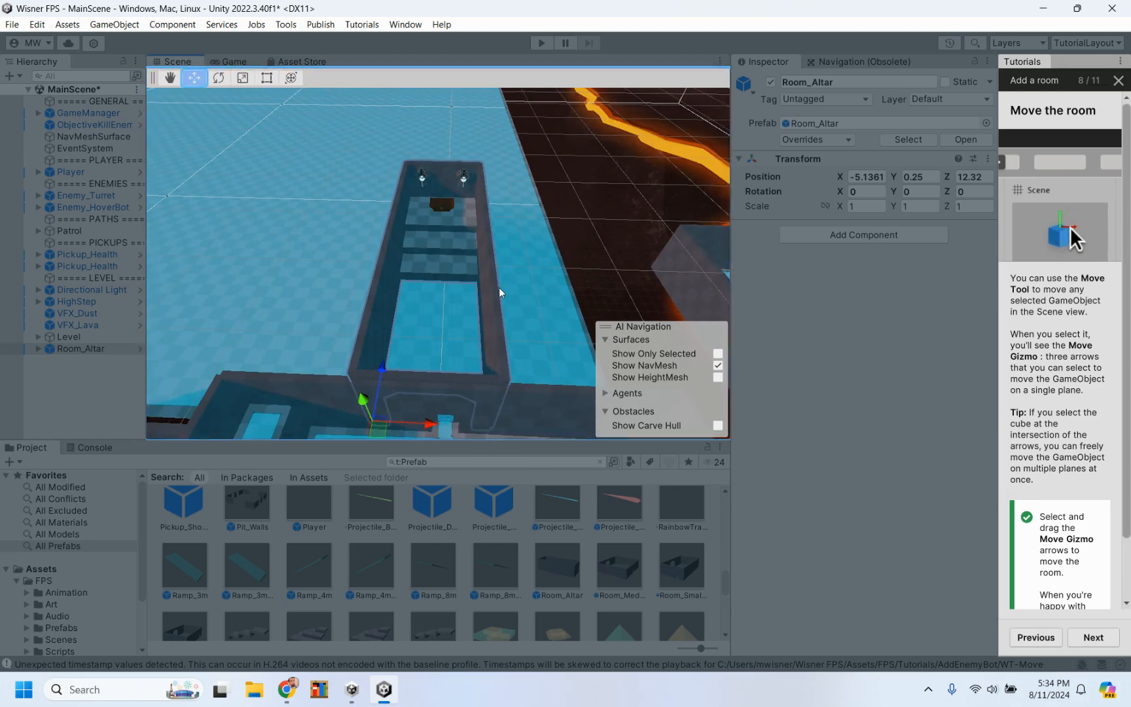
scroll(498, 287, down, 3)
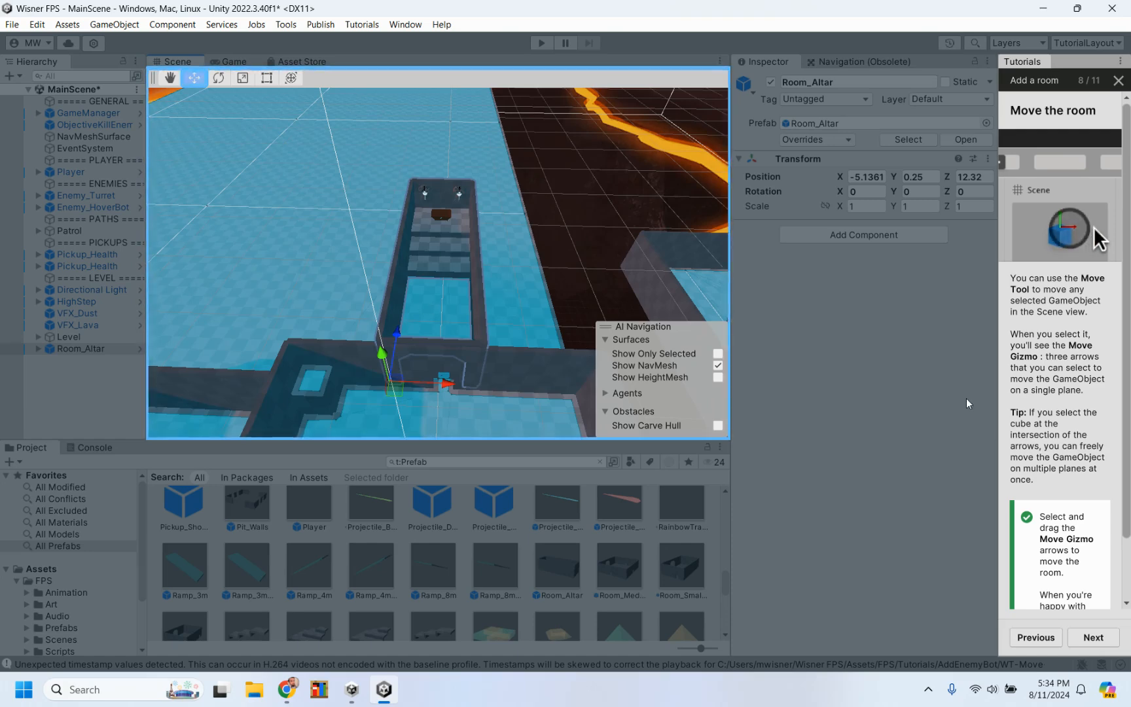
scroll(968, 403, down, 2)
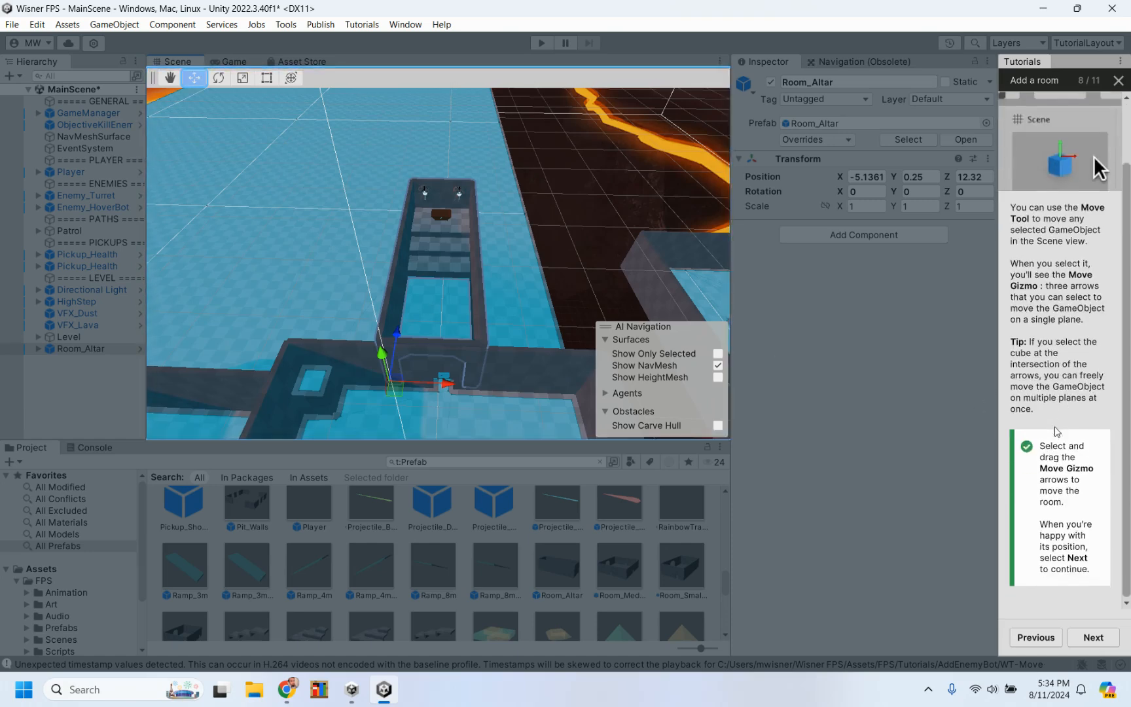
click(1093, 637)
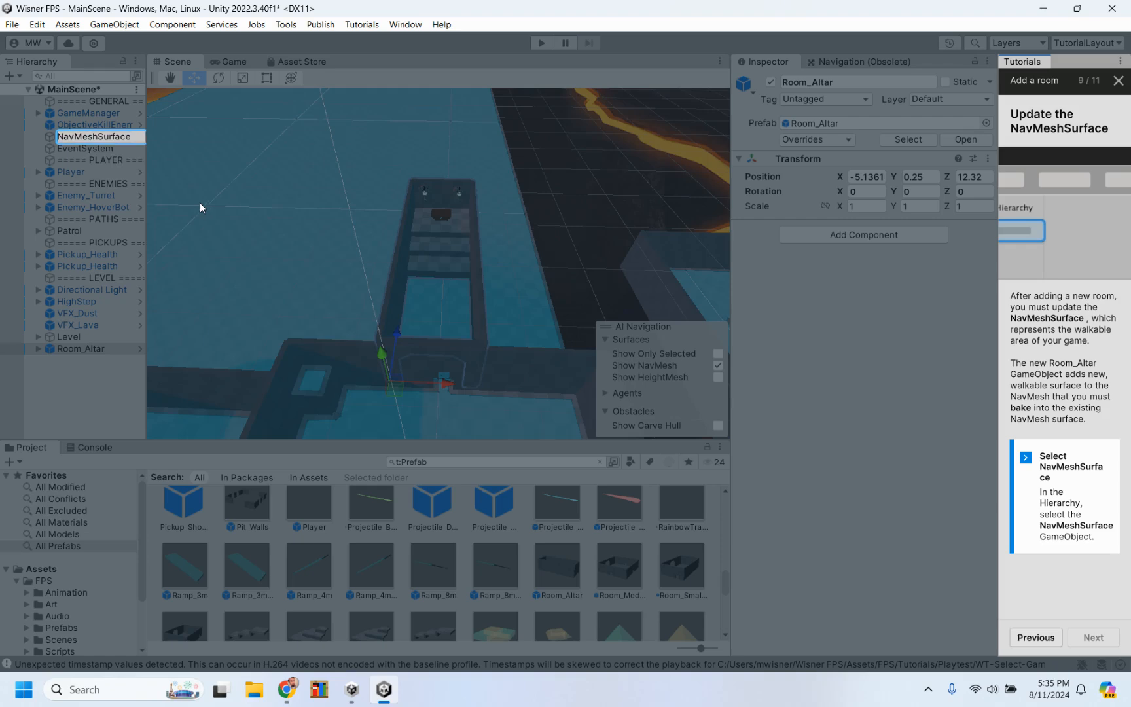
click(85, 138)
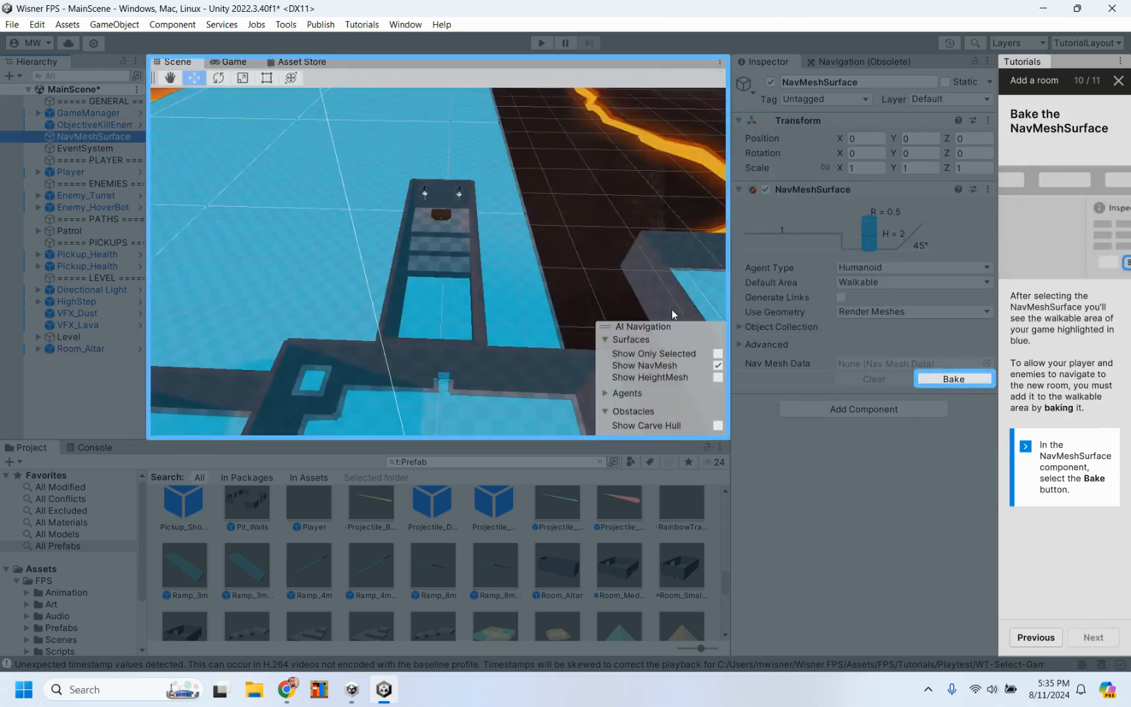
click(959, 381)
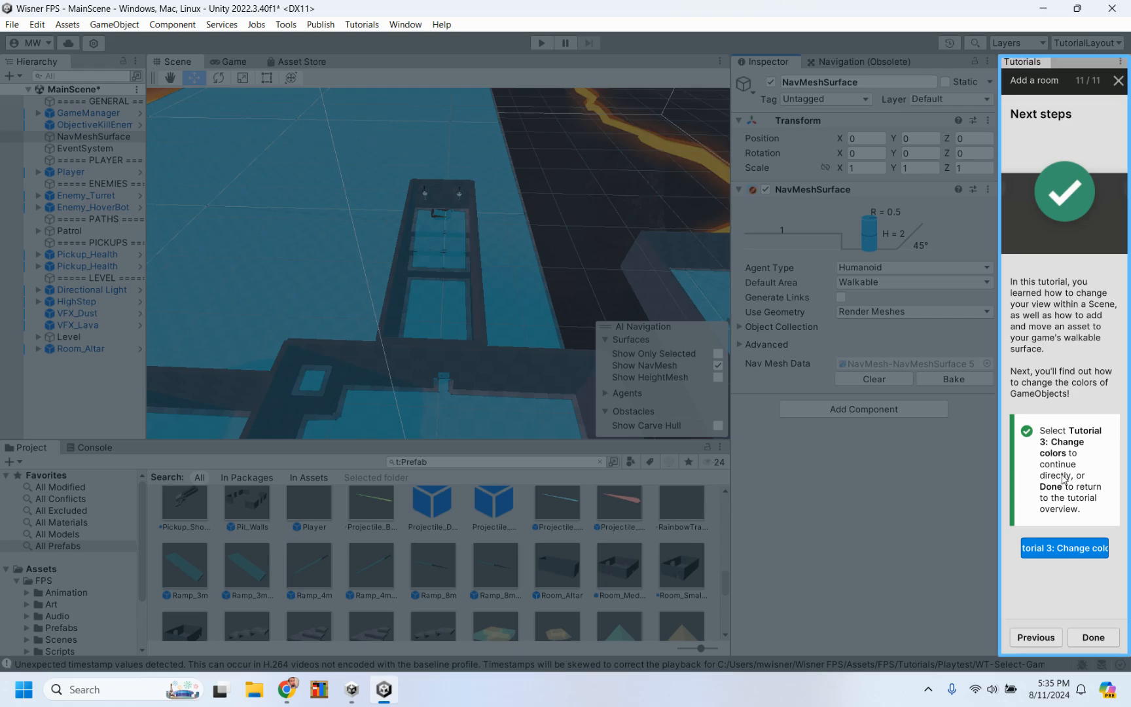
Step: Continue to Tutorial 3: Change colors, saving the changes to MainScene, and start the tutorial
click(1064, 551)
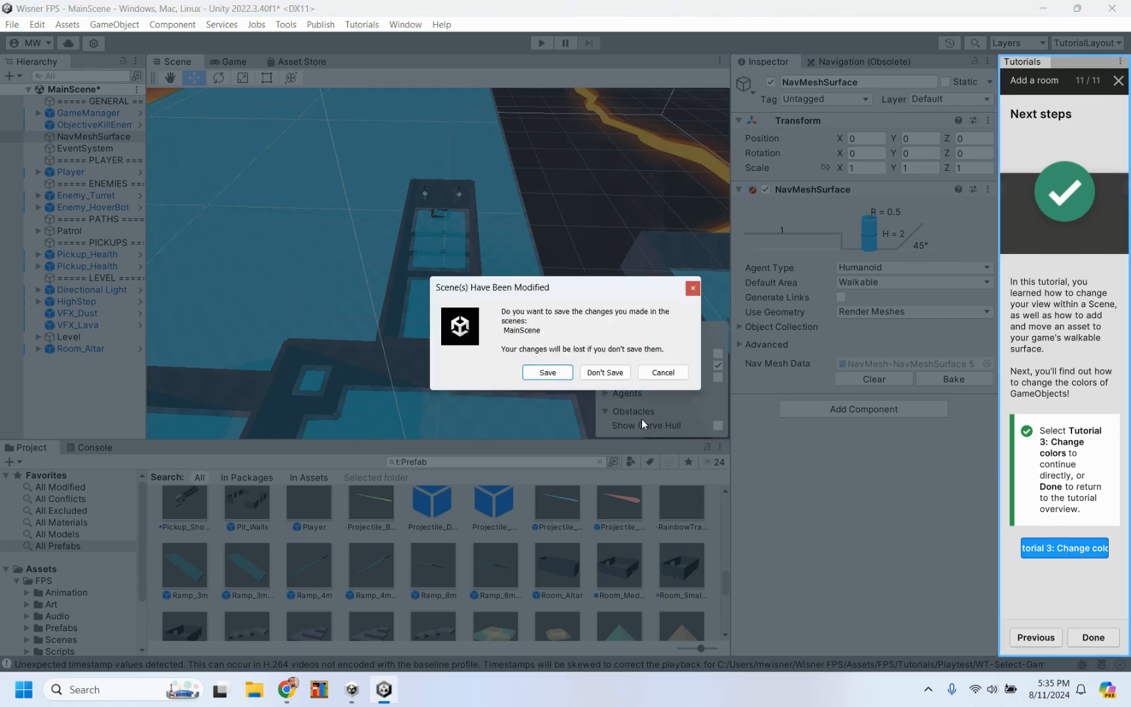
click(549, 373)
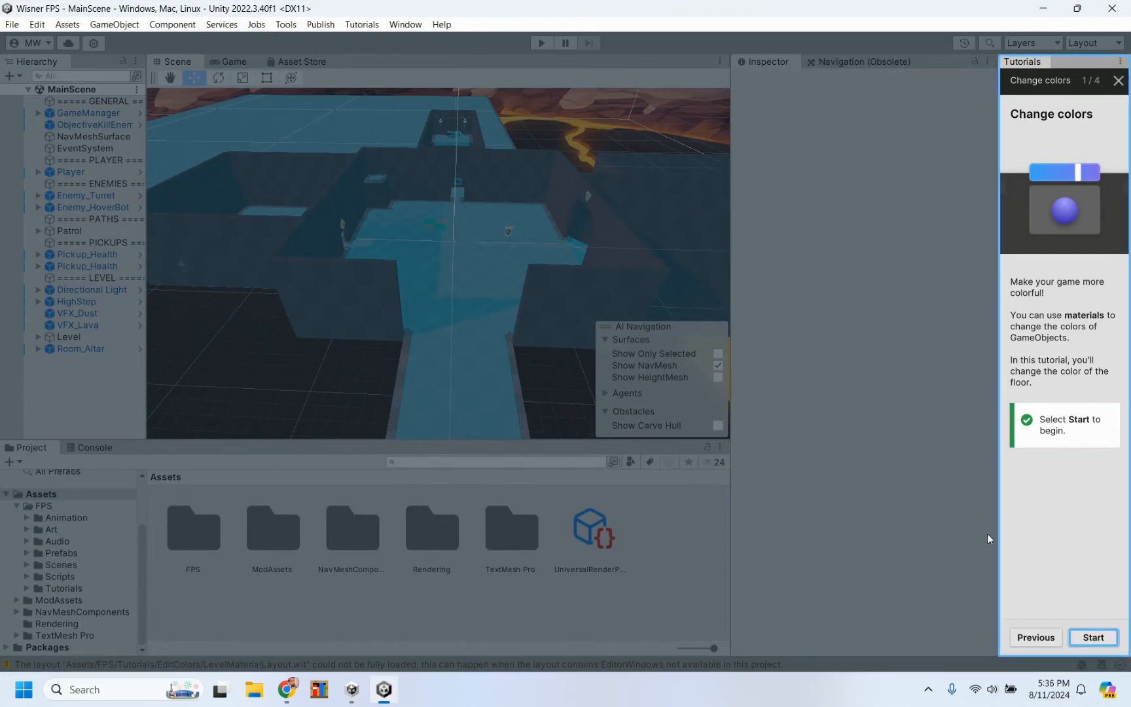
click(1093, 638)
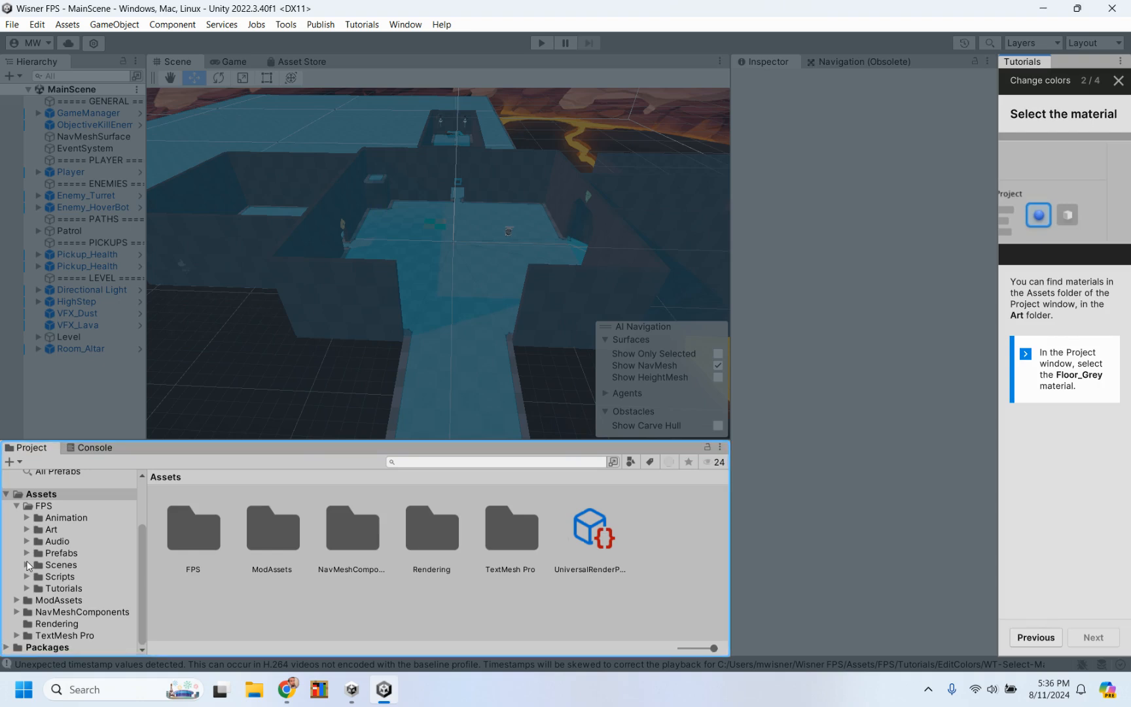
Step: Look for the Floor_Grey material in the Materials folder under FPS > Art
click(40, 529)
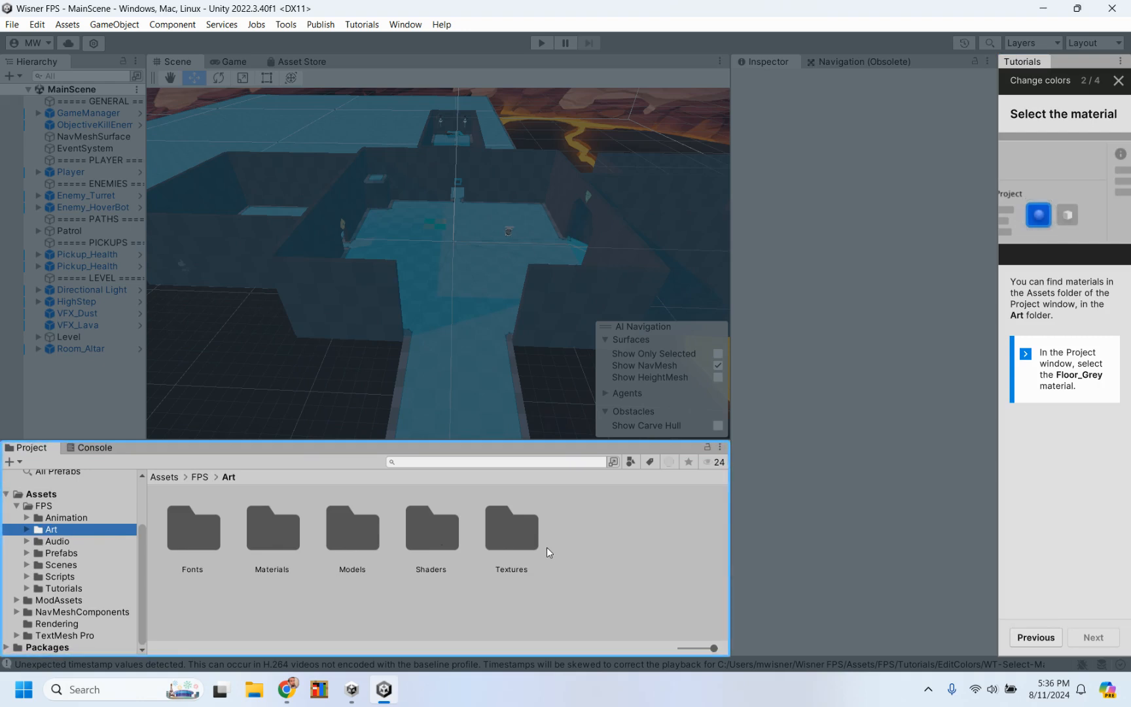
click(273, 531)
double_click(273, 531)
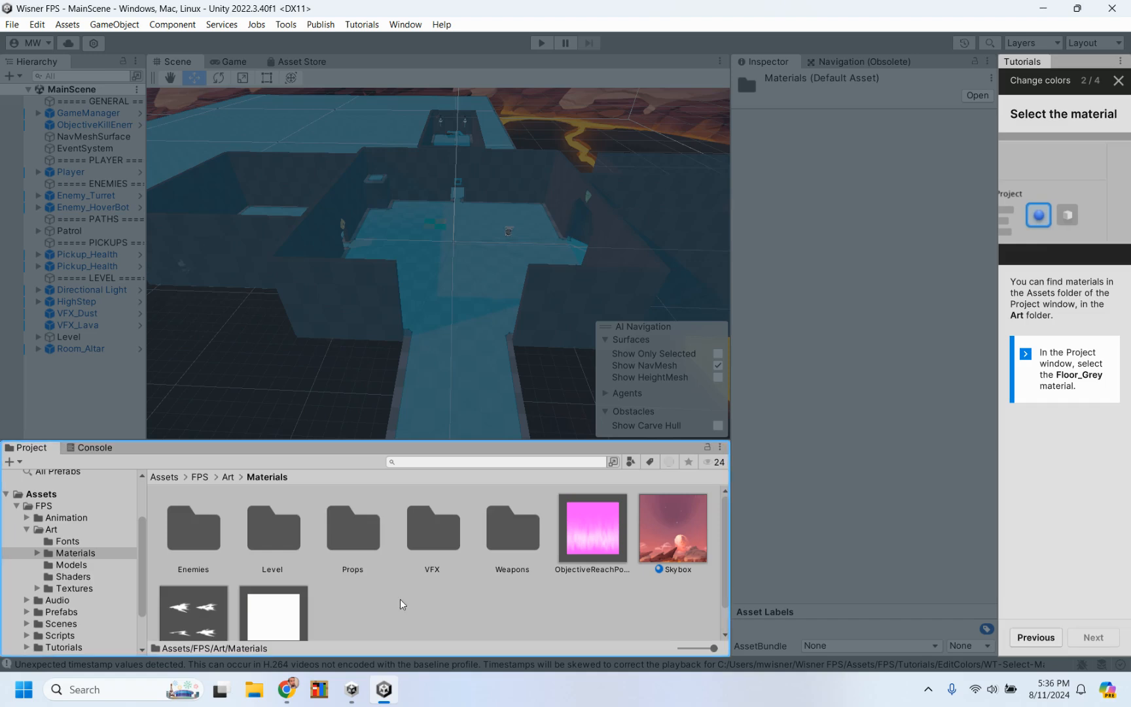
scroll(400, 599, down, 1)
scroll(401, 598, up, 1)
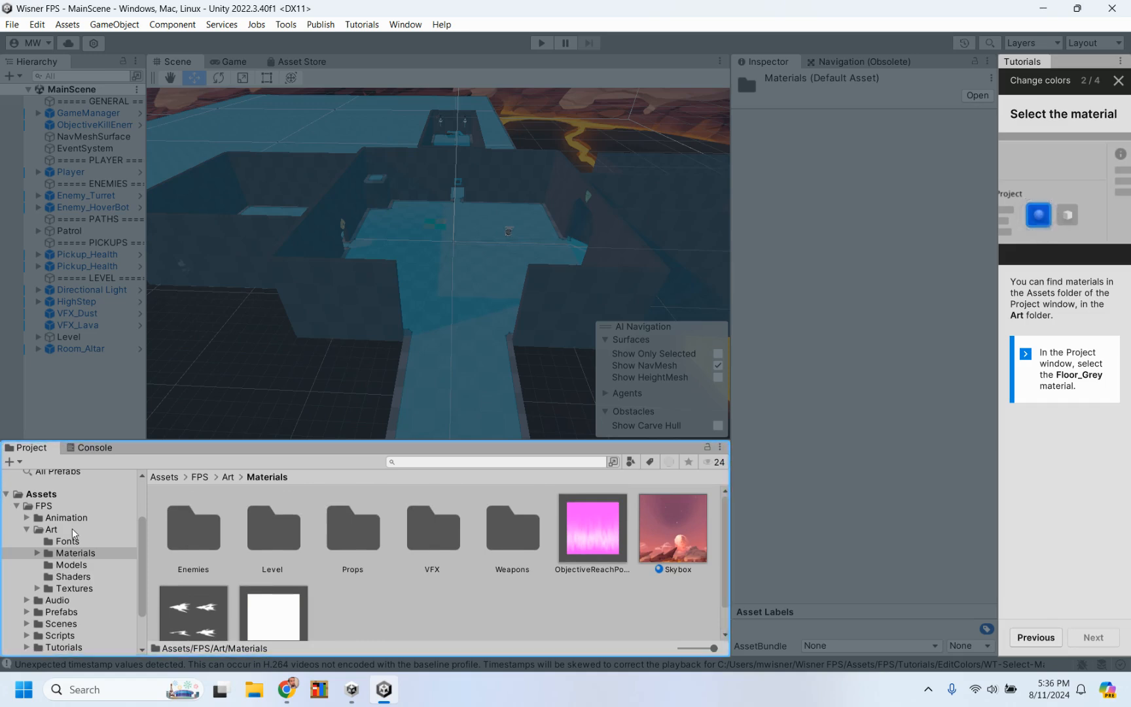
scroll(51, 520, up, 3)
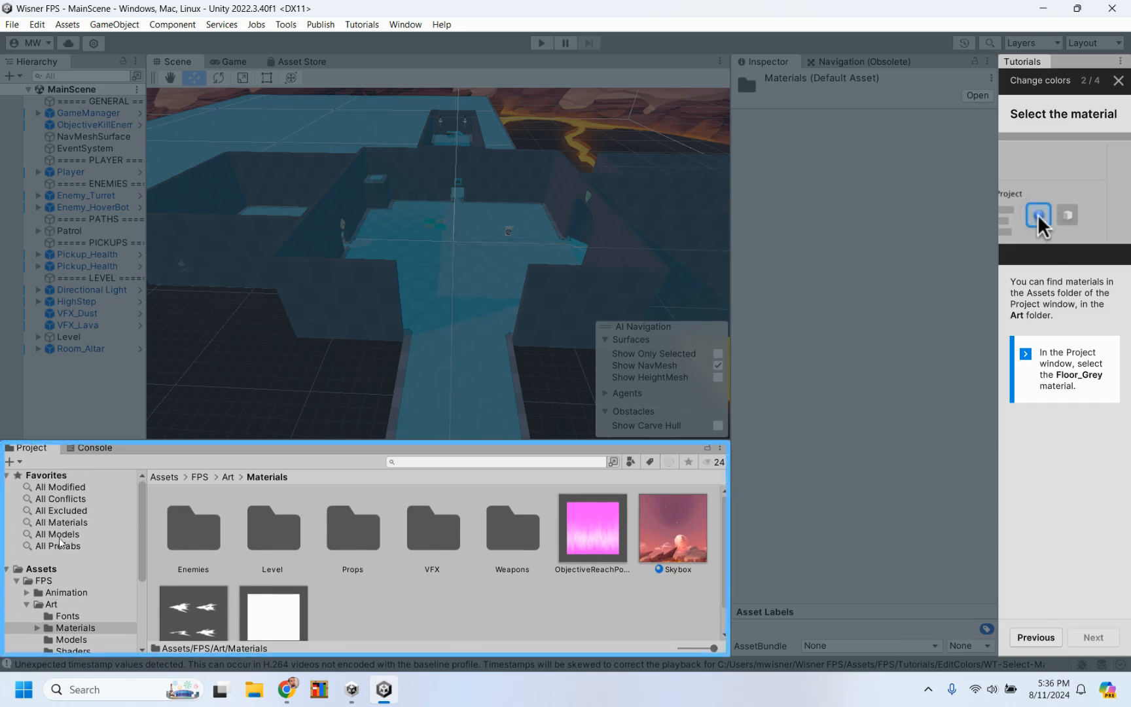
Step: Find the Floor_Grey material among all materials in the project and select it
click(55, 523)
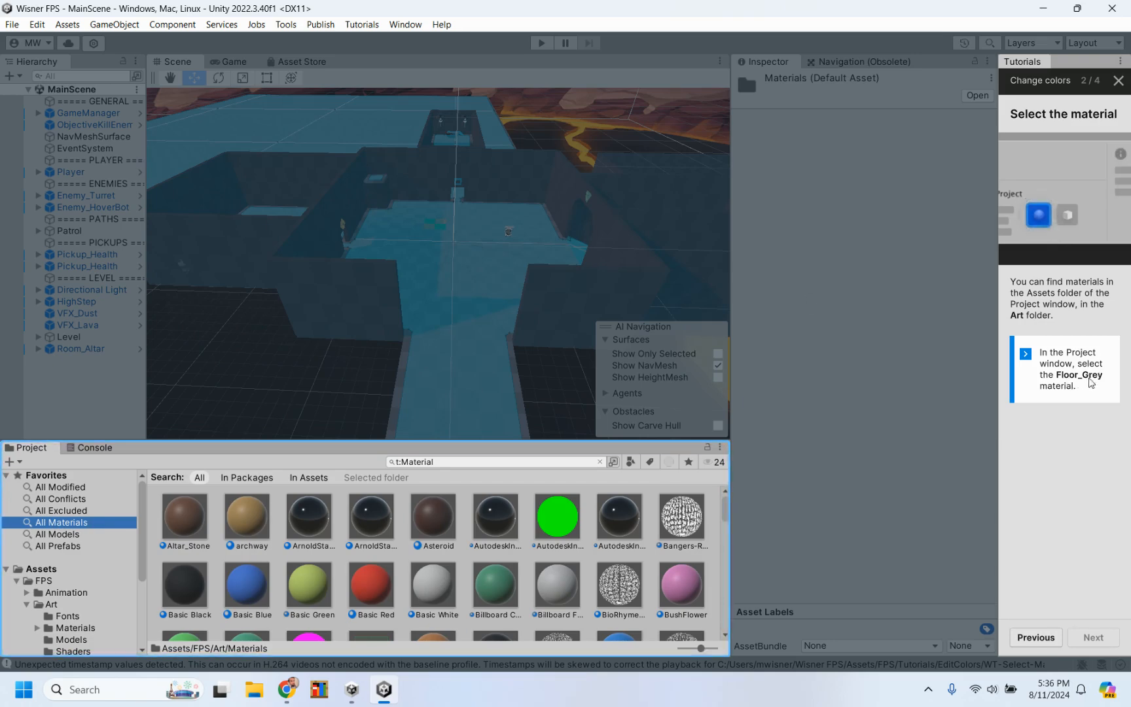
scroll(426, 585, down, 8)
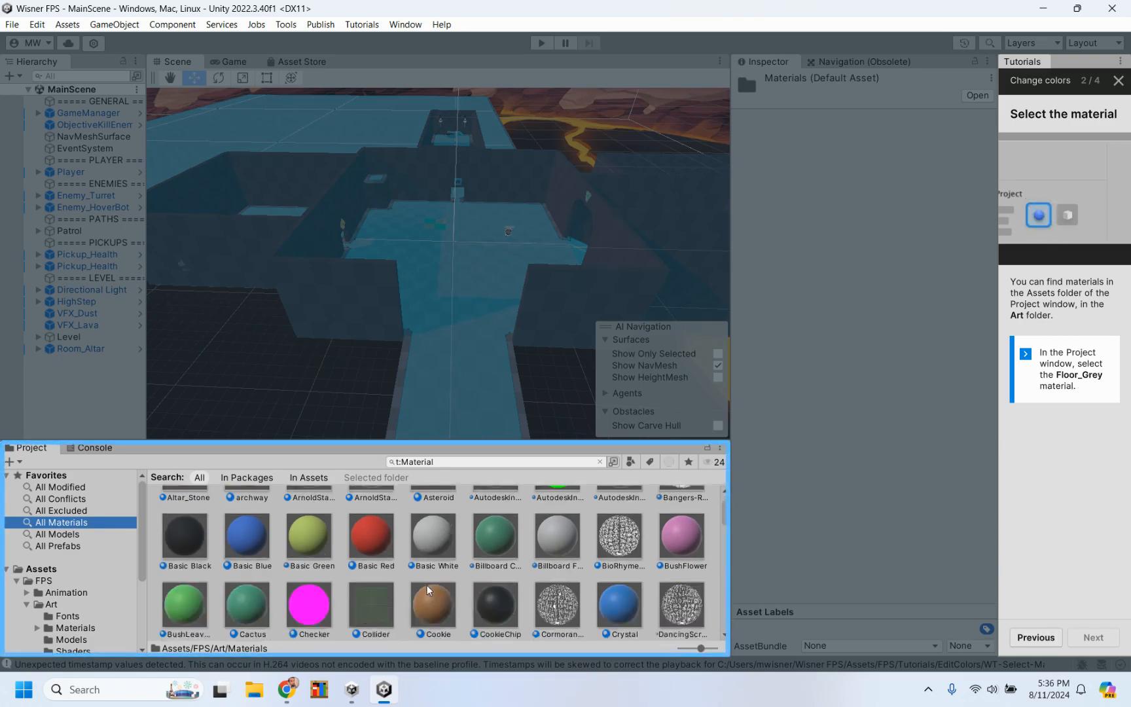
scroll(427, 585, up, 2)
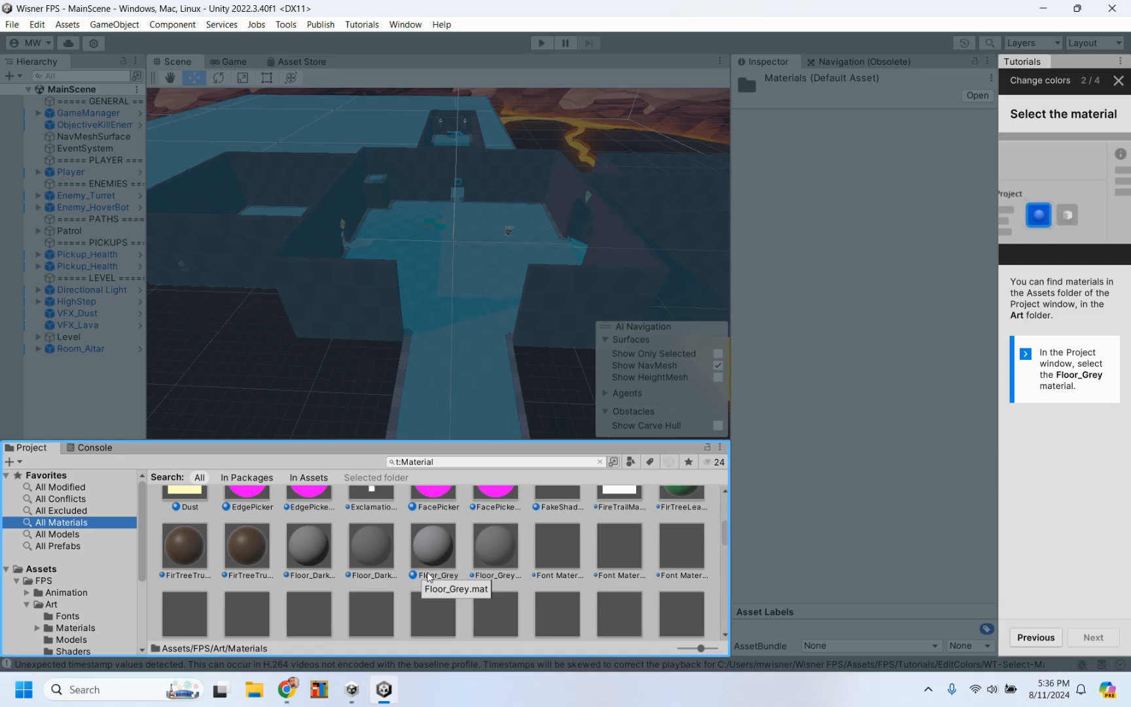
click(434, 554)
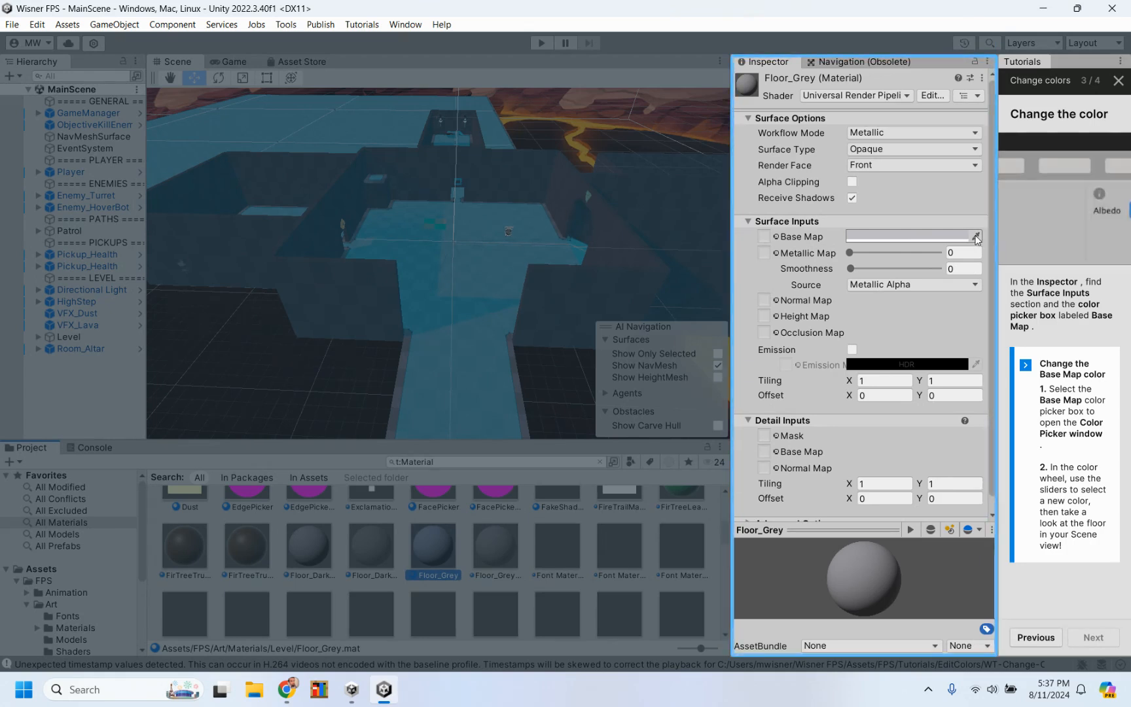
Step: Set the Base Map color of the Floor_Grey material to purple, hexadecimal 6B21E6, and close the color picker
click(976, 237)
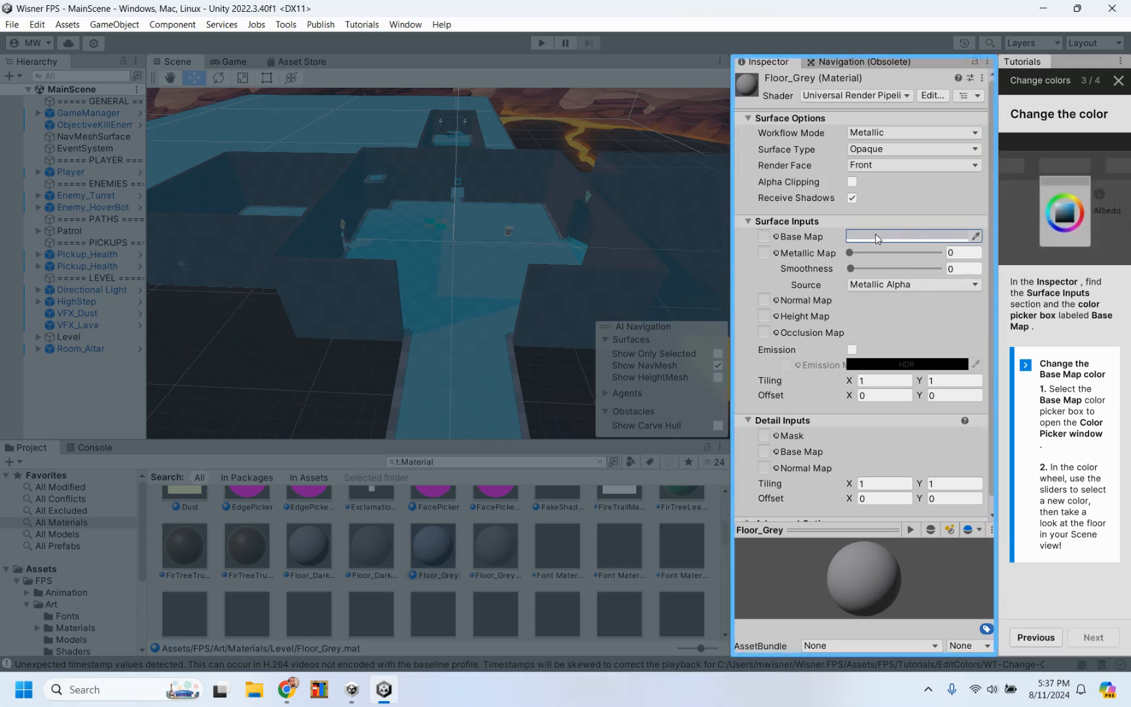
click(906, 236)
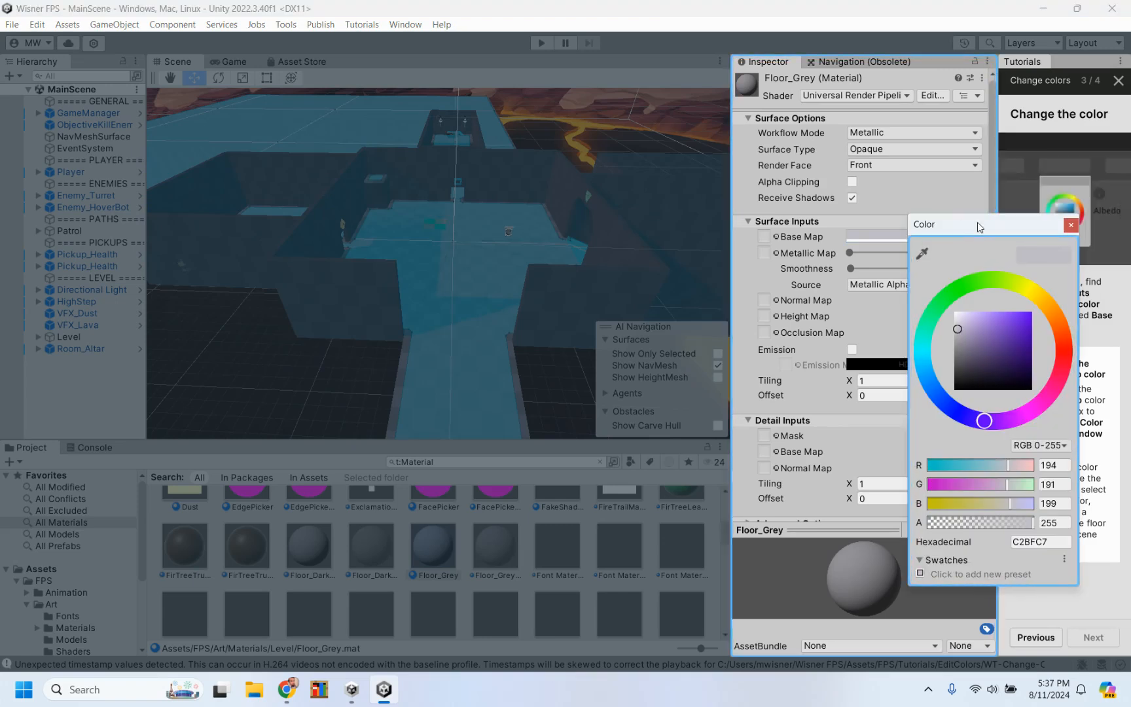
drag(977, 226, 826, 240)
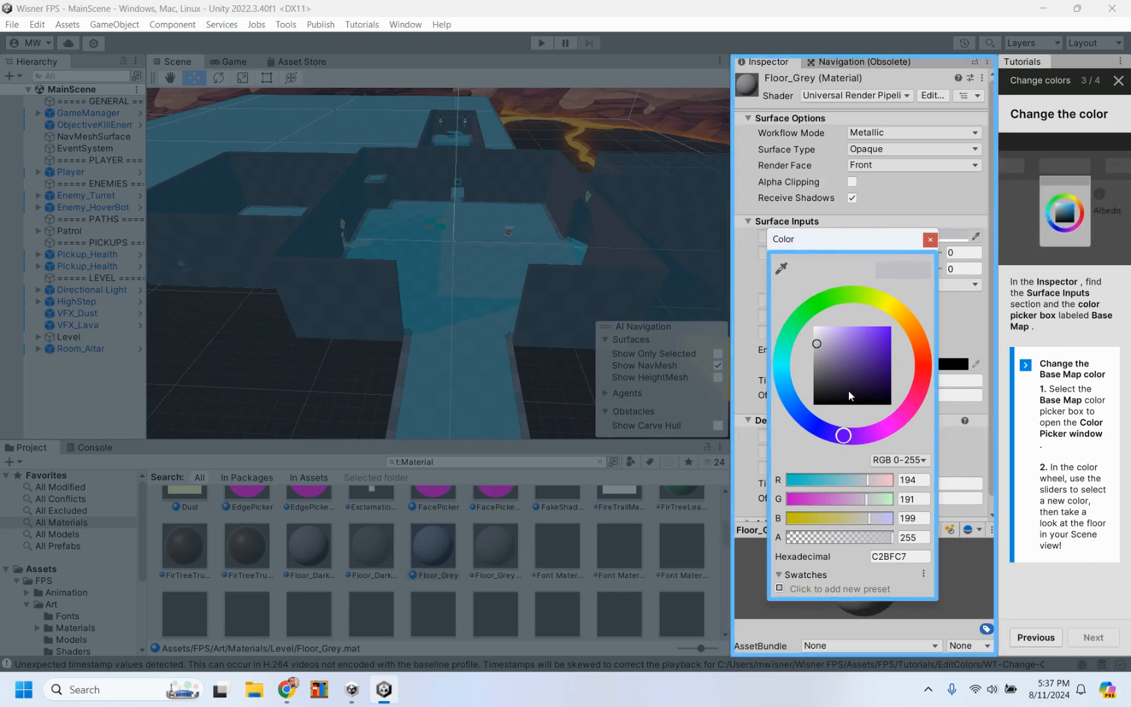
mouse_move(848, 392)
mouse_down()
mouse_move(895, 358)
mouse_move(877, 367)
mouse_move(883, 354)
mouse_move(871, 343)
mouse_move(881, 337)
mouse_up()
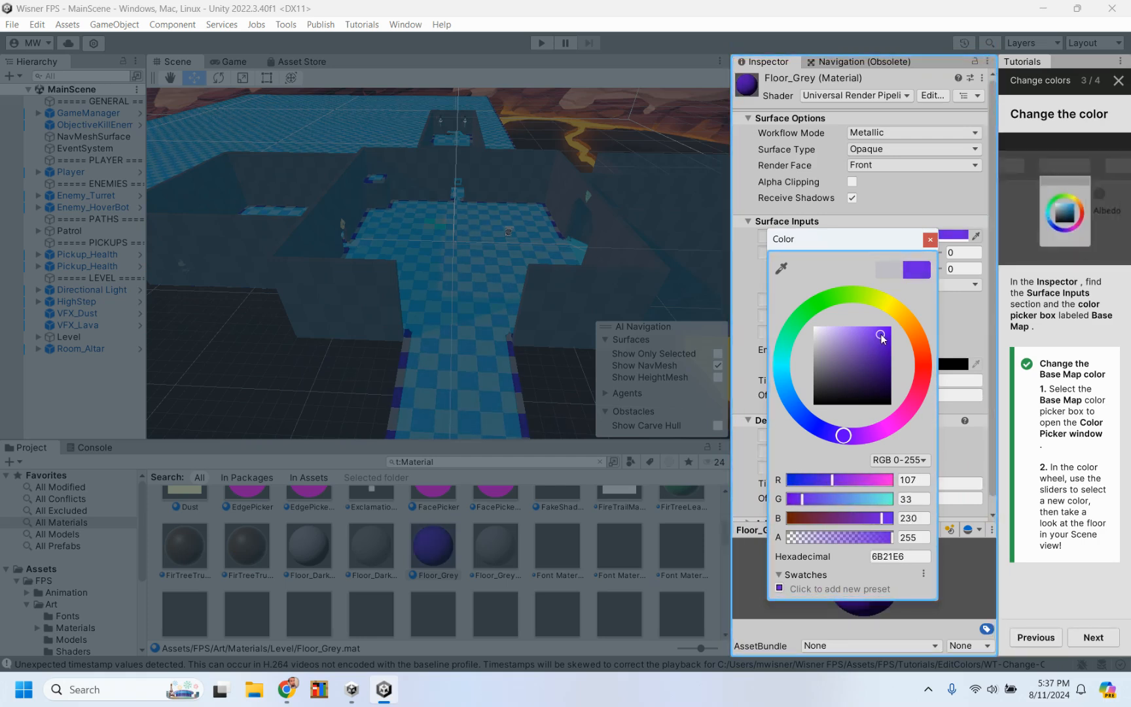
click(930, 241)
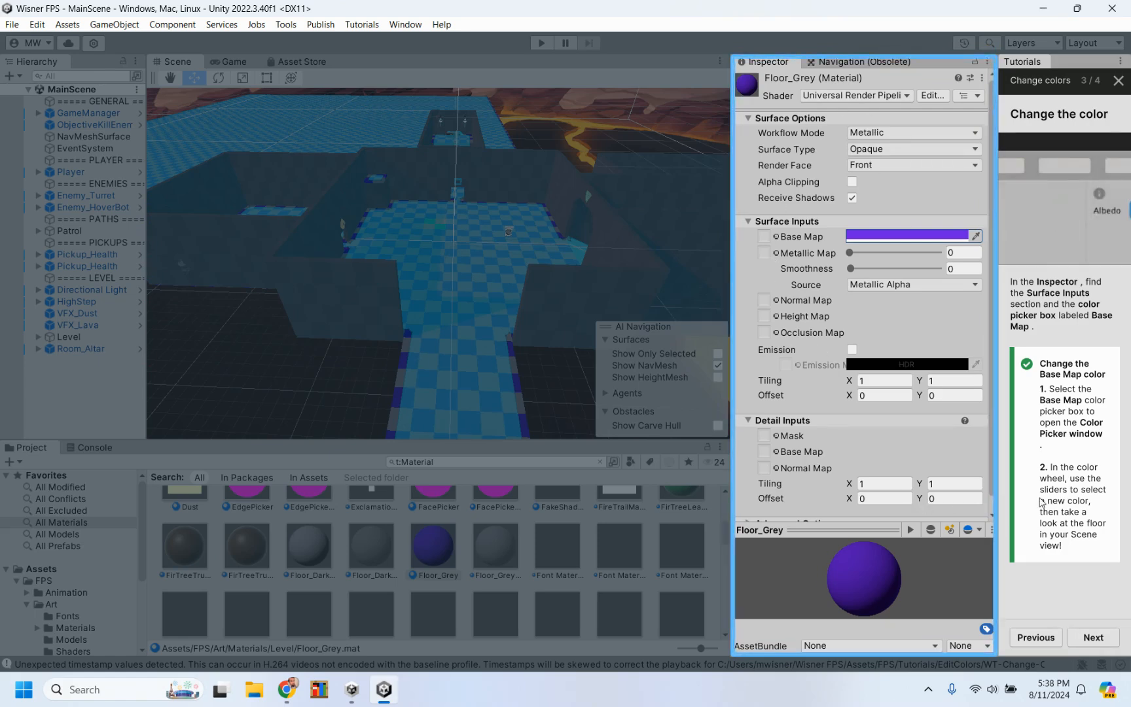
Step: Finish the Change colors tutorial and start Tutorial 4: Add an enemy
click(1104, 639)
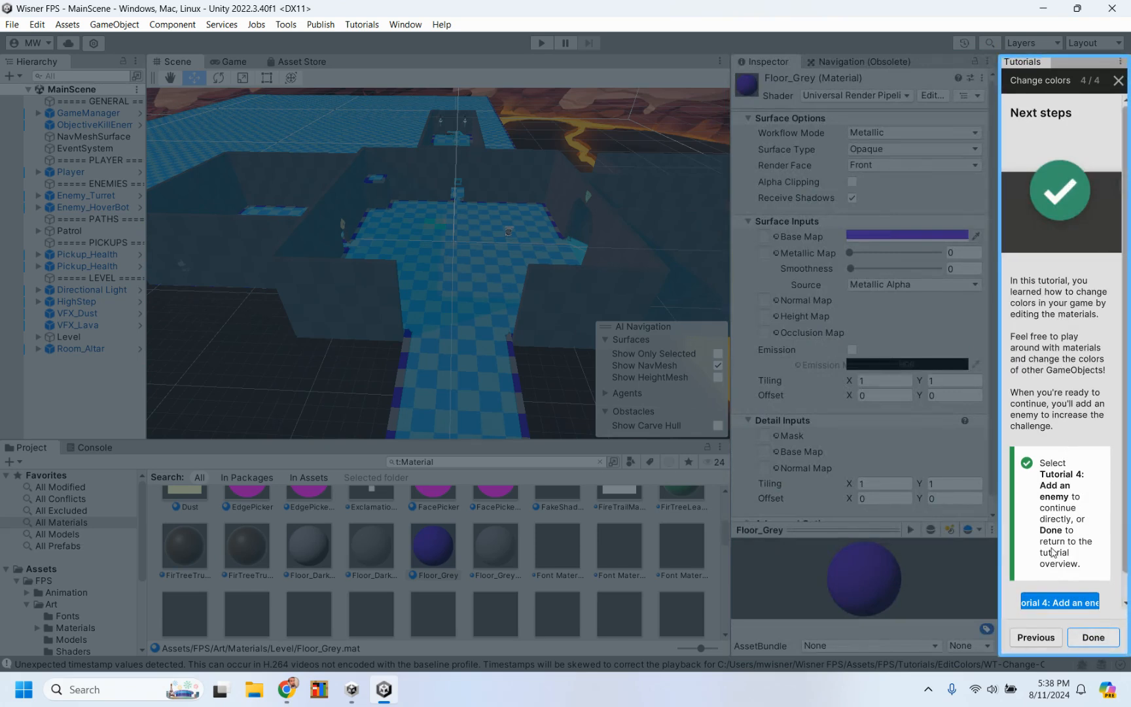
scroll(1054, 557, down, 1)
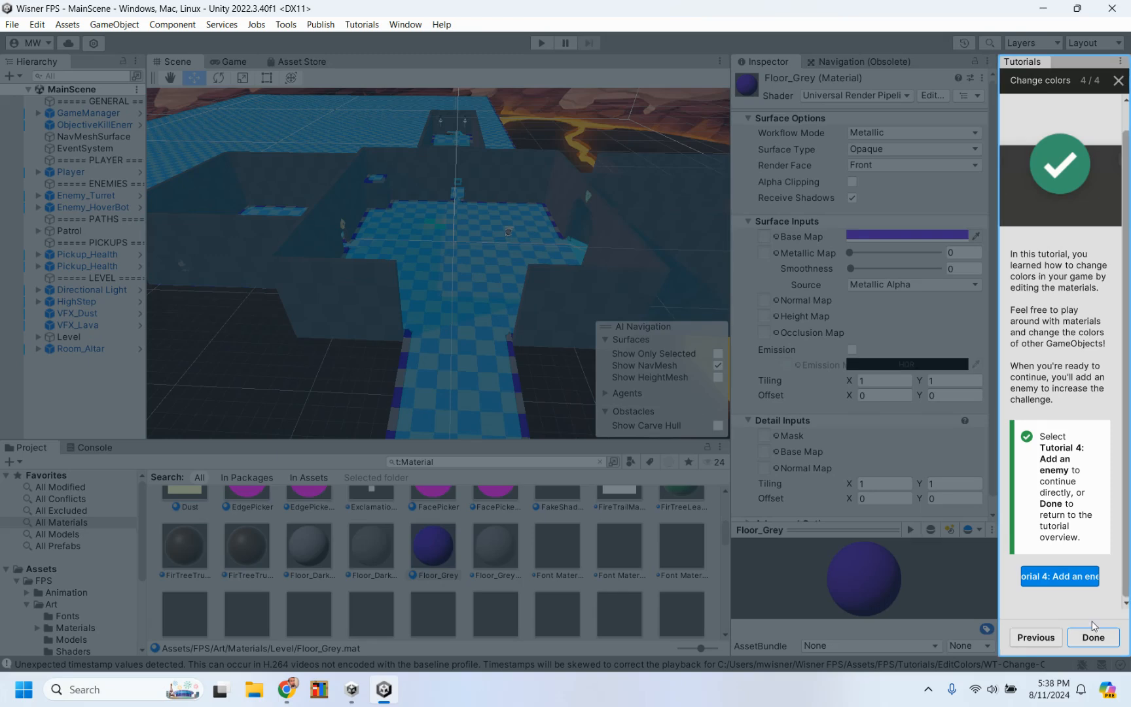
click(1063, 578)
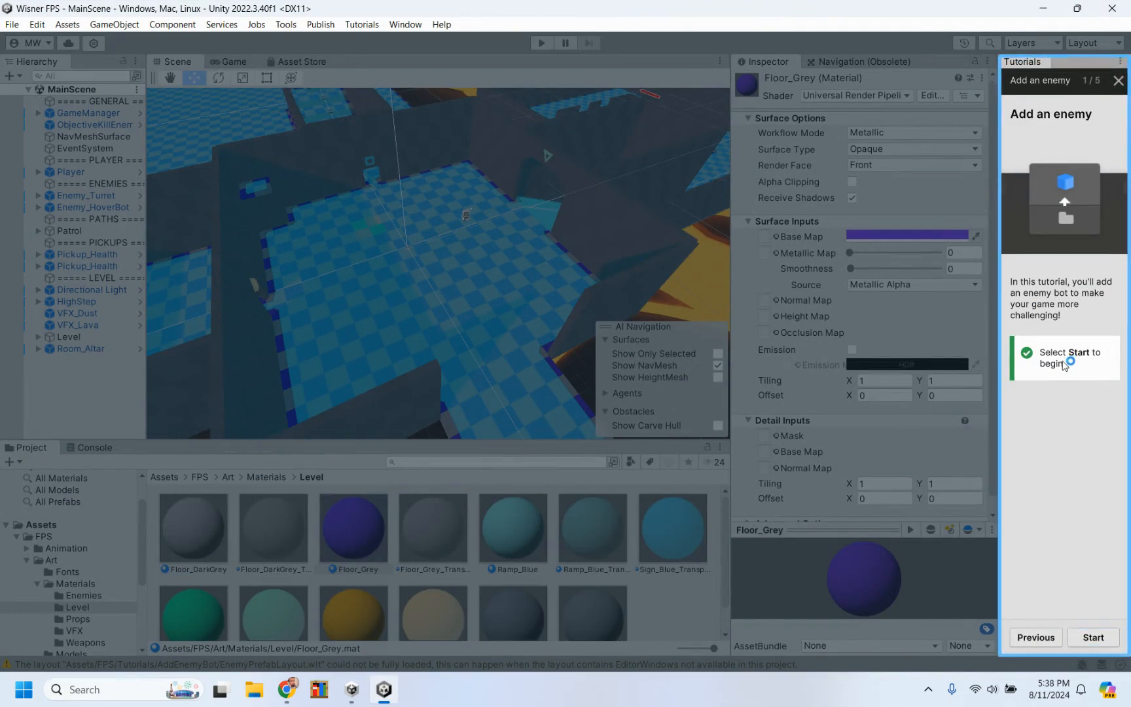
click(1096, 638)
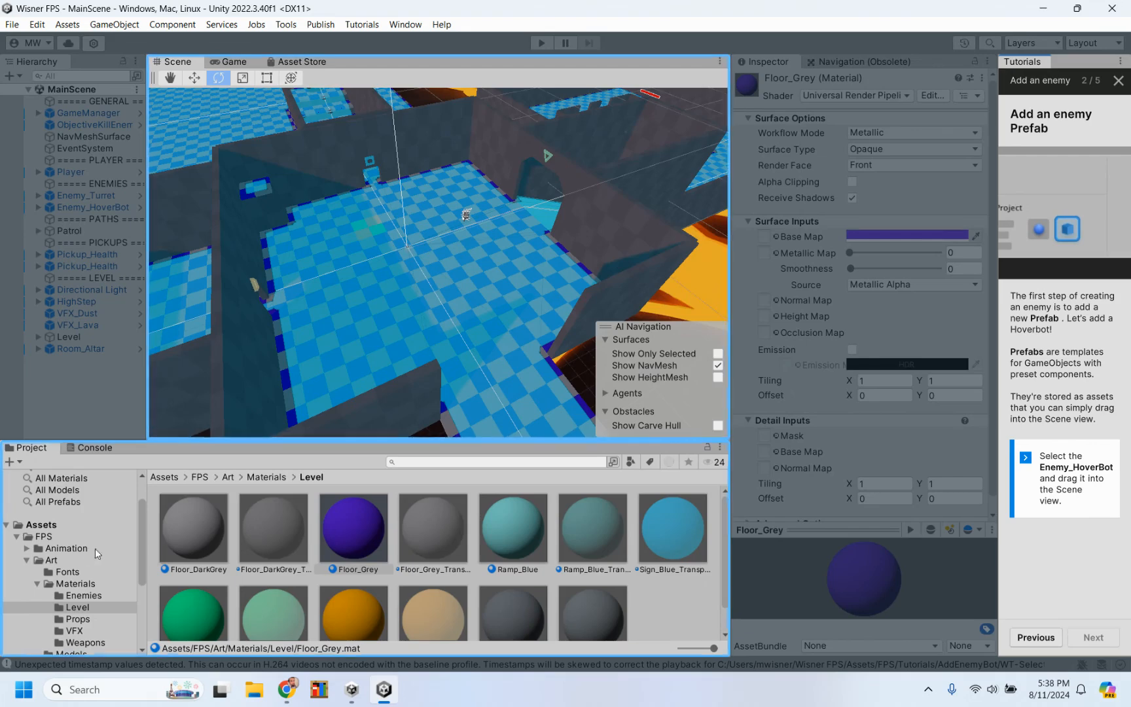
Step: Find Enemy_HoverBot among all Prefabs and place it inside Room_Altar at about X -1.49, Y 2.5, Z 30.51
click(49, 502)
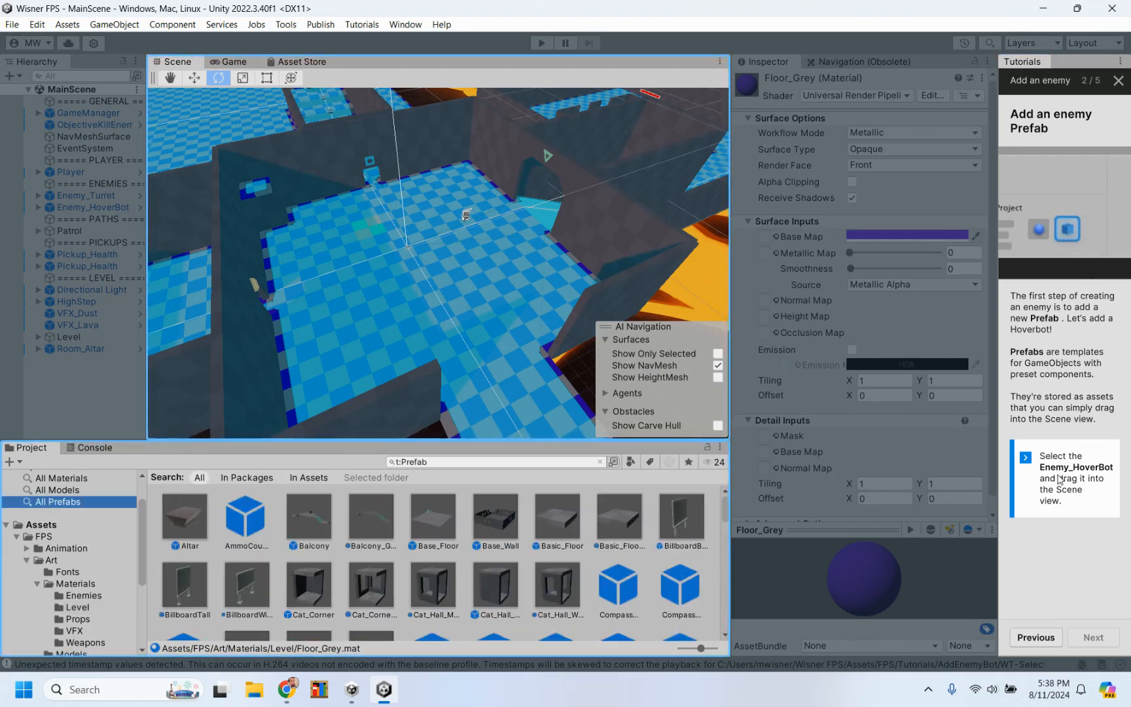
scroll(407, 593, down, 3)
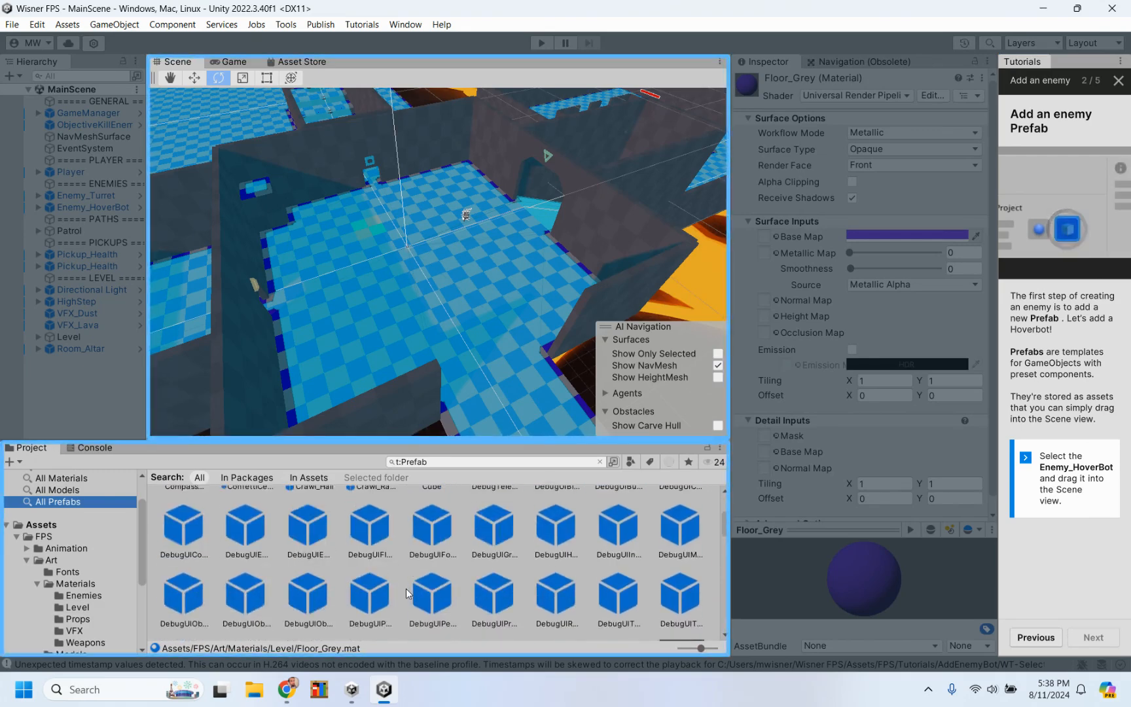
scroll(406, 593, down, 5)
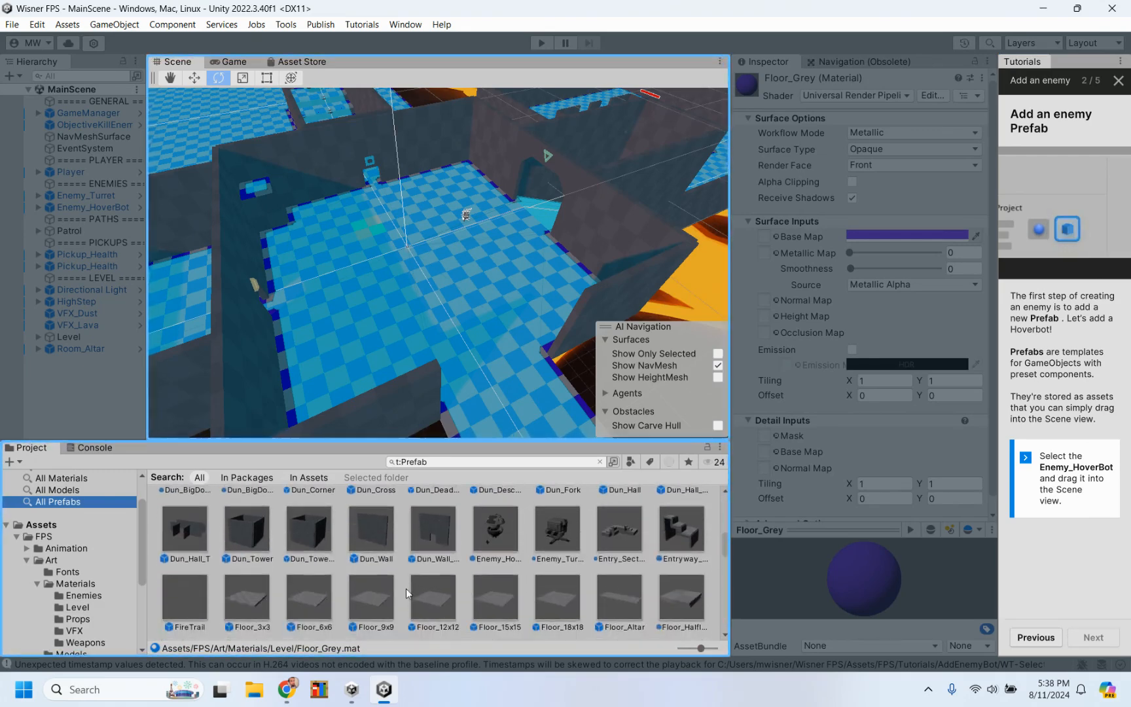
scroll(406, 588, up, 1)
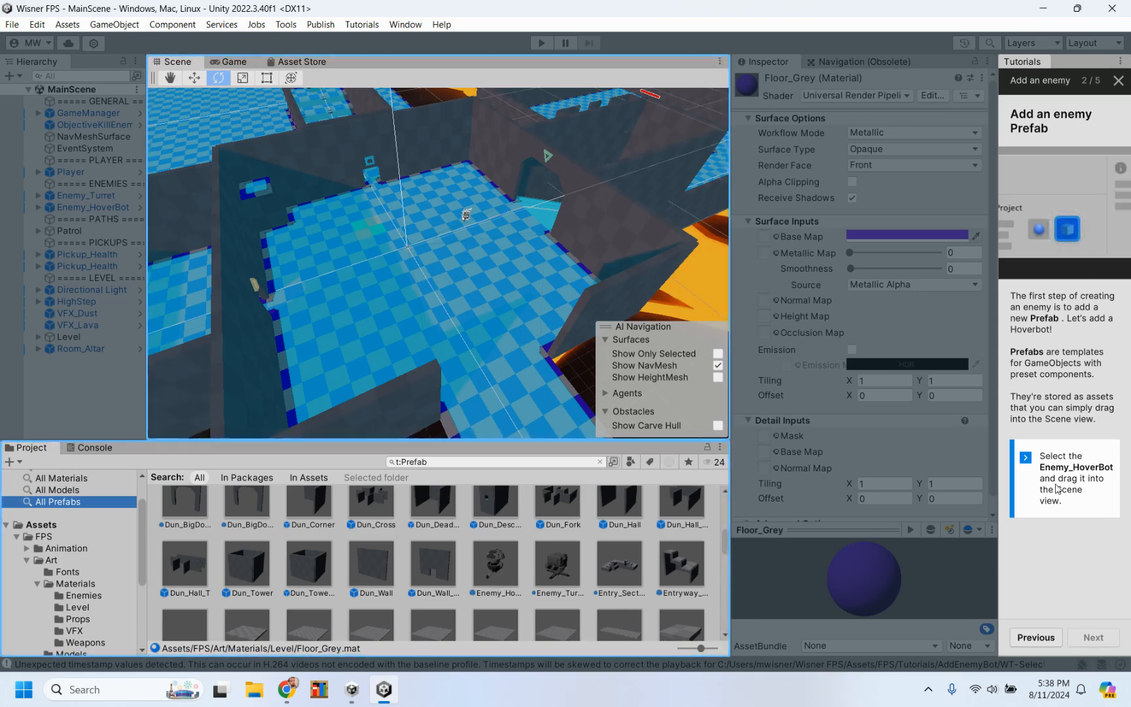
scroll(478, 401, down, 3)
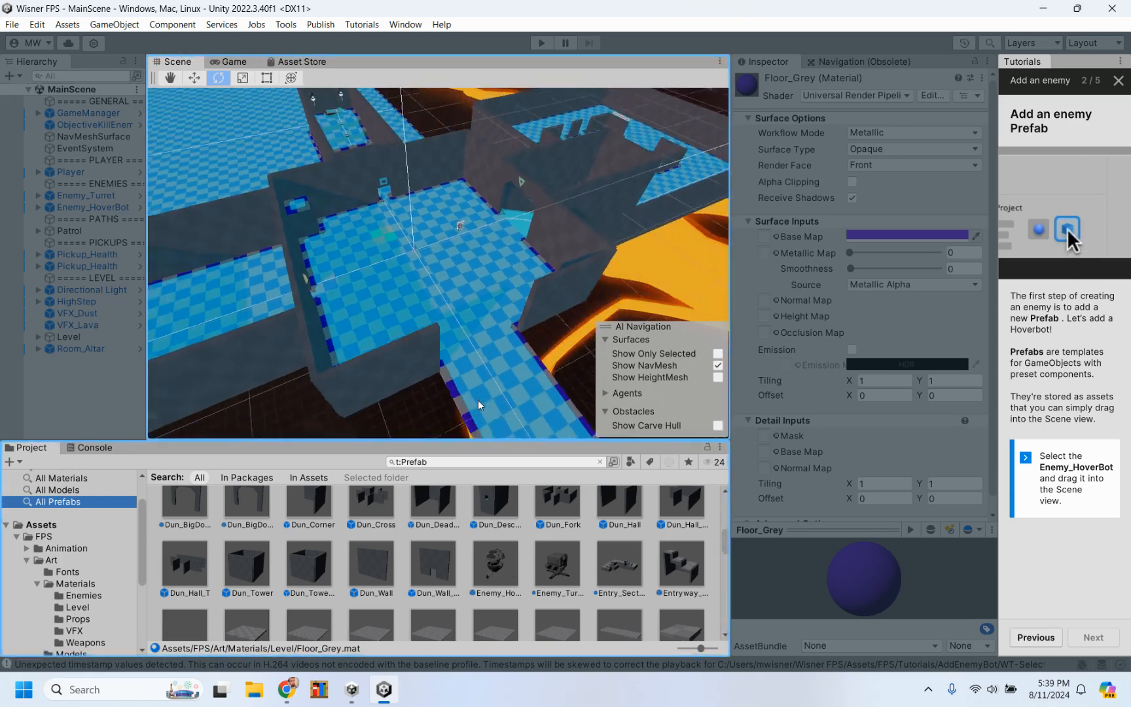
scroll(477, 400, down, 4)
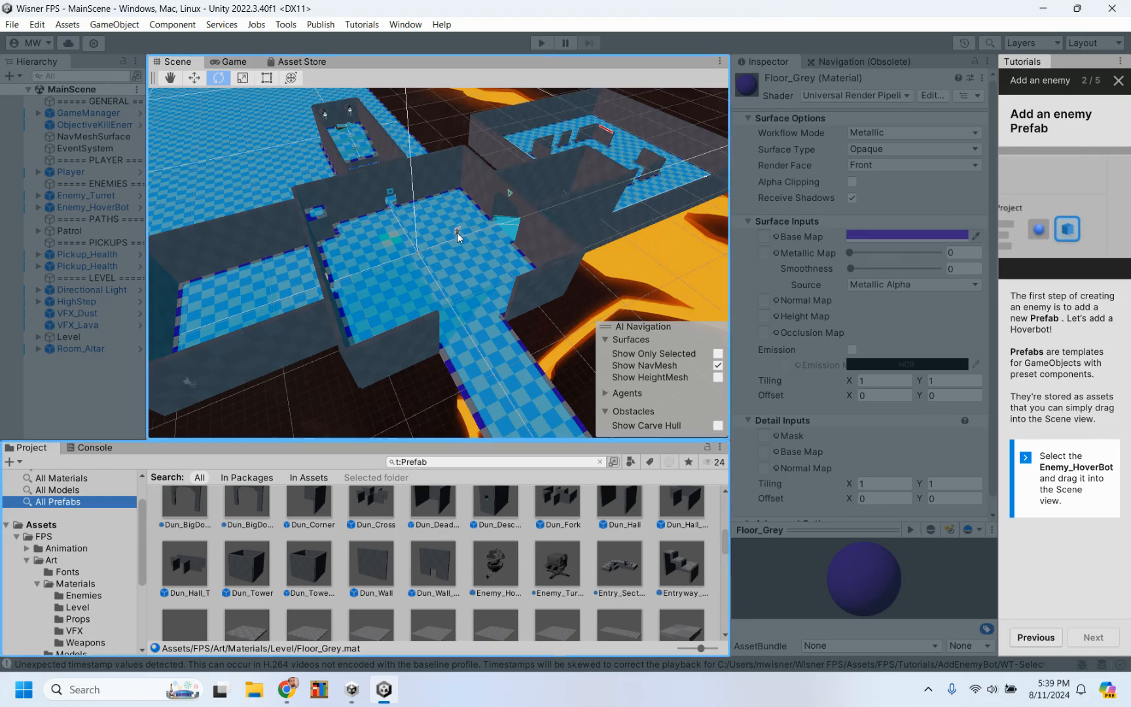
scroll(458, 237, down, 2)
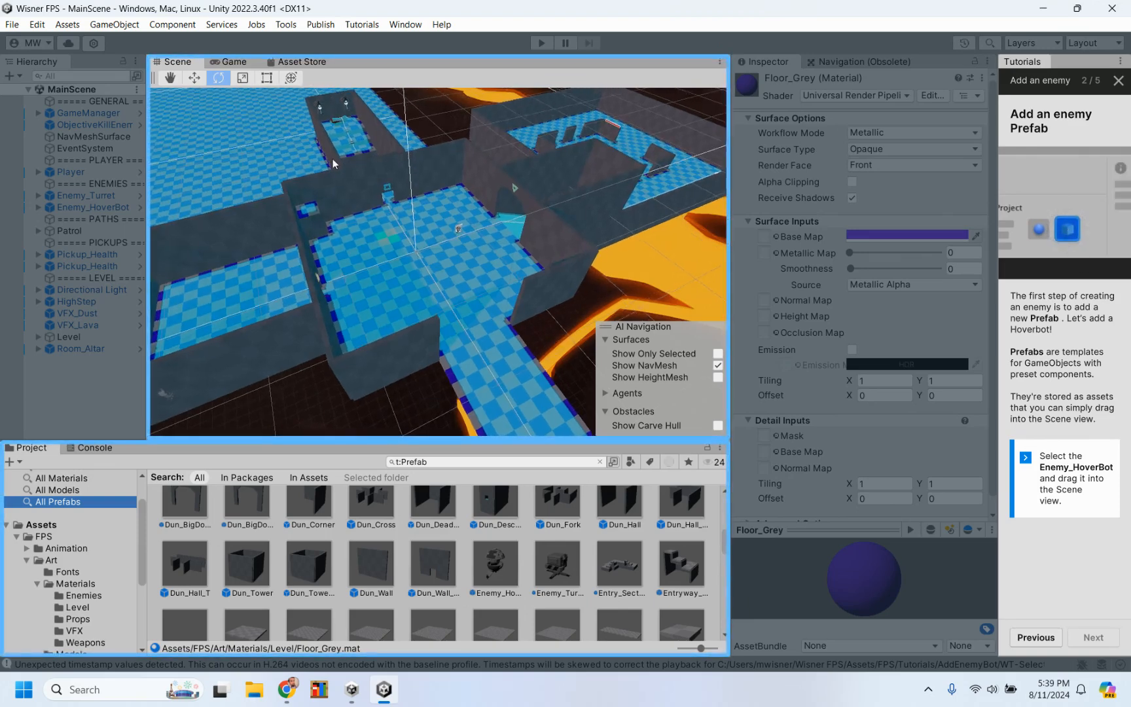
drag(496, 565, 346, 146)
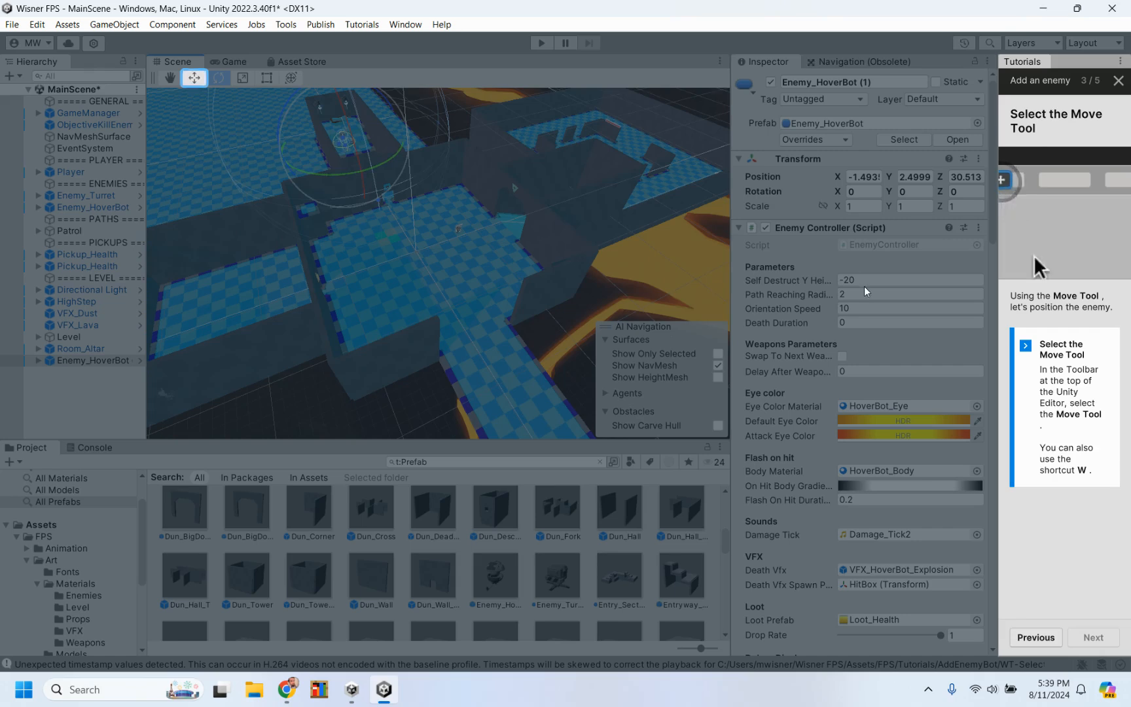
Step: Reposition the new HoverBot in Room_Altar with the Move Tool to about Y 3.72 and Z 34.21
click(194, 78)
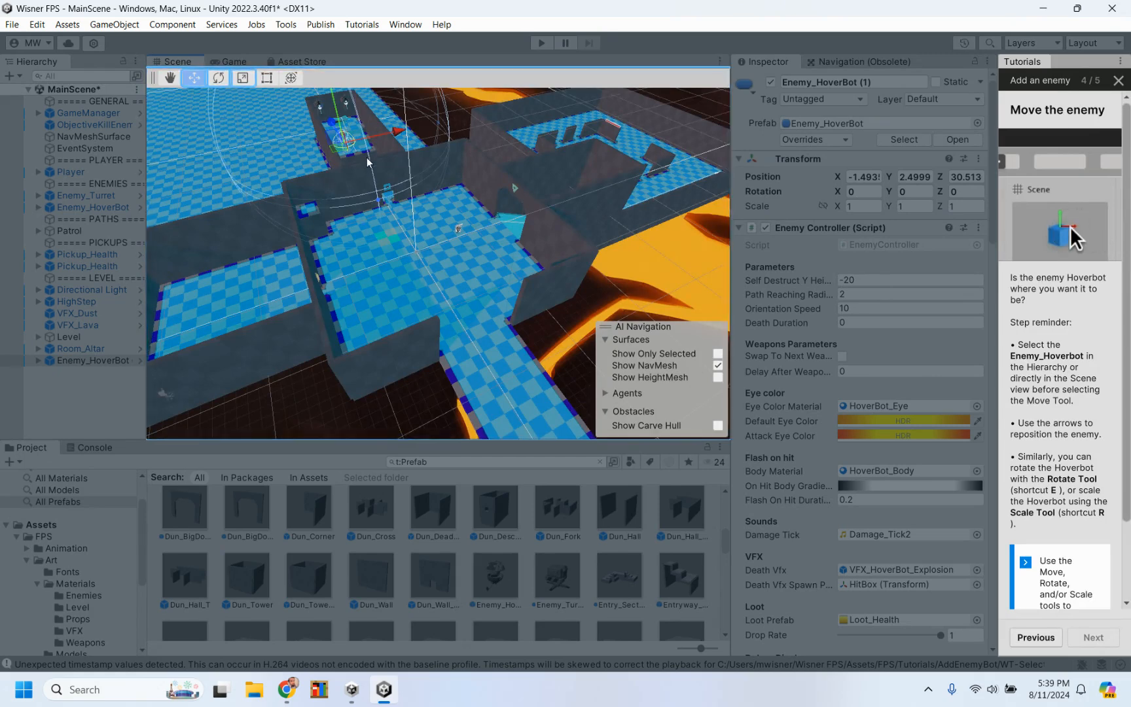
key(f)
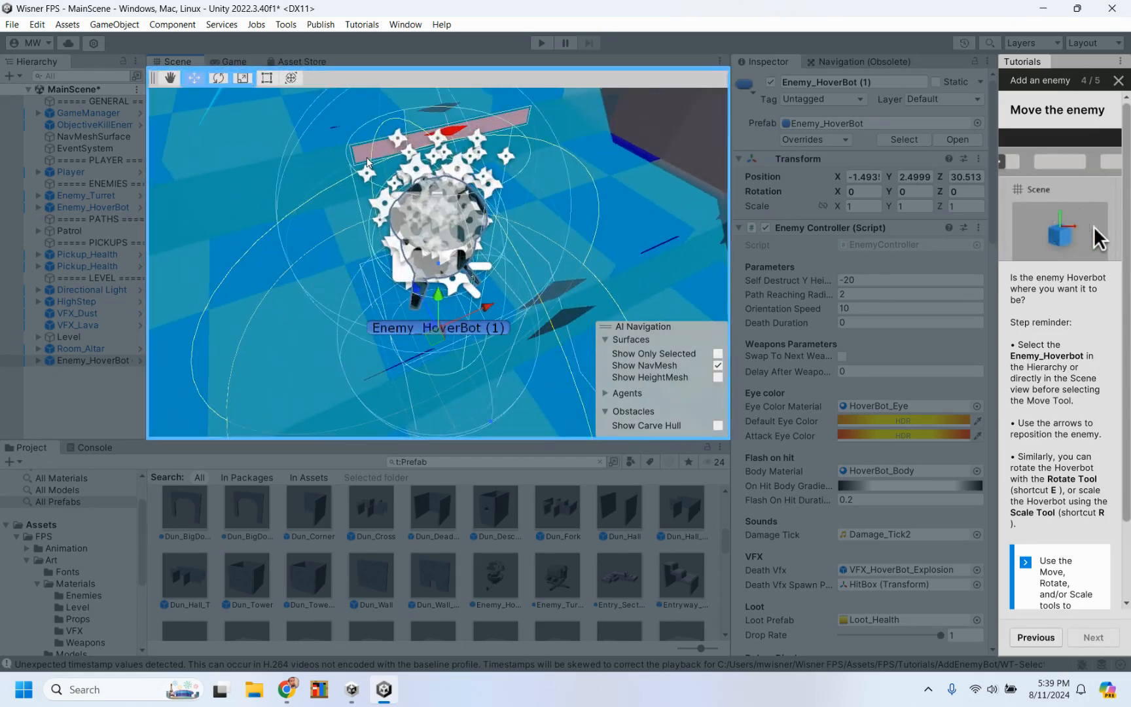
scroll(367, 162, down, 5)
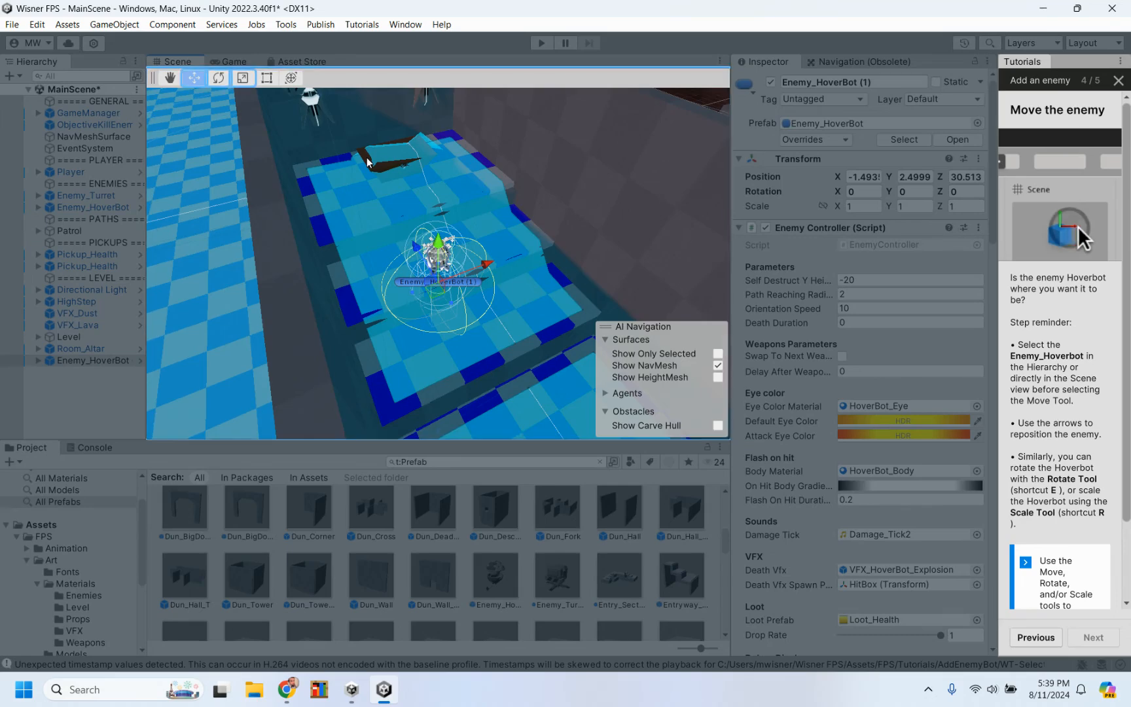
alt+drag(367, 162, 56, 67)
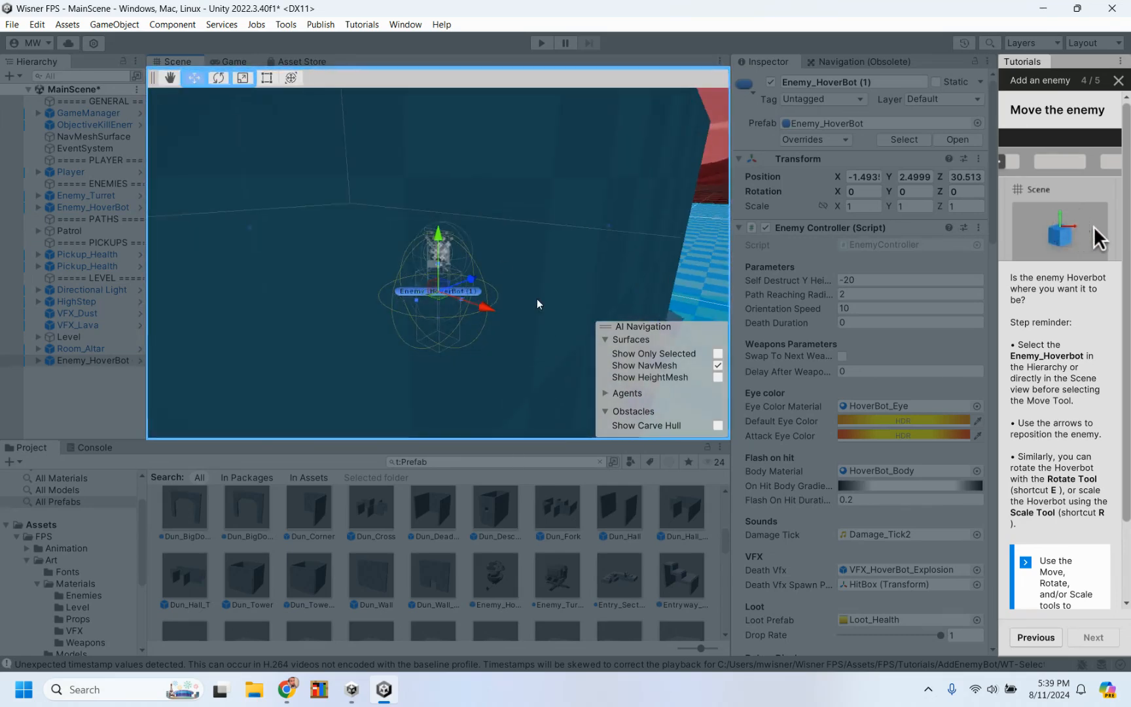
alt+drag(538, 305, 103, 372)
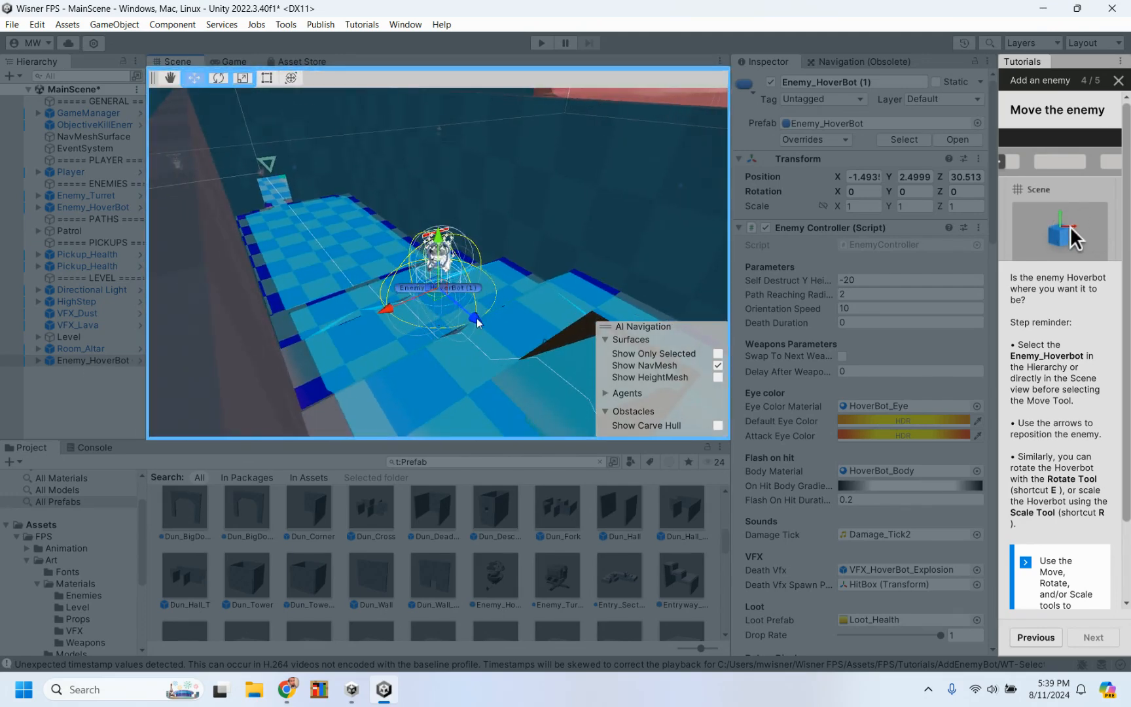
drag(477, 322, 589, 379)
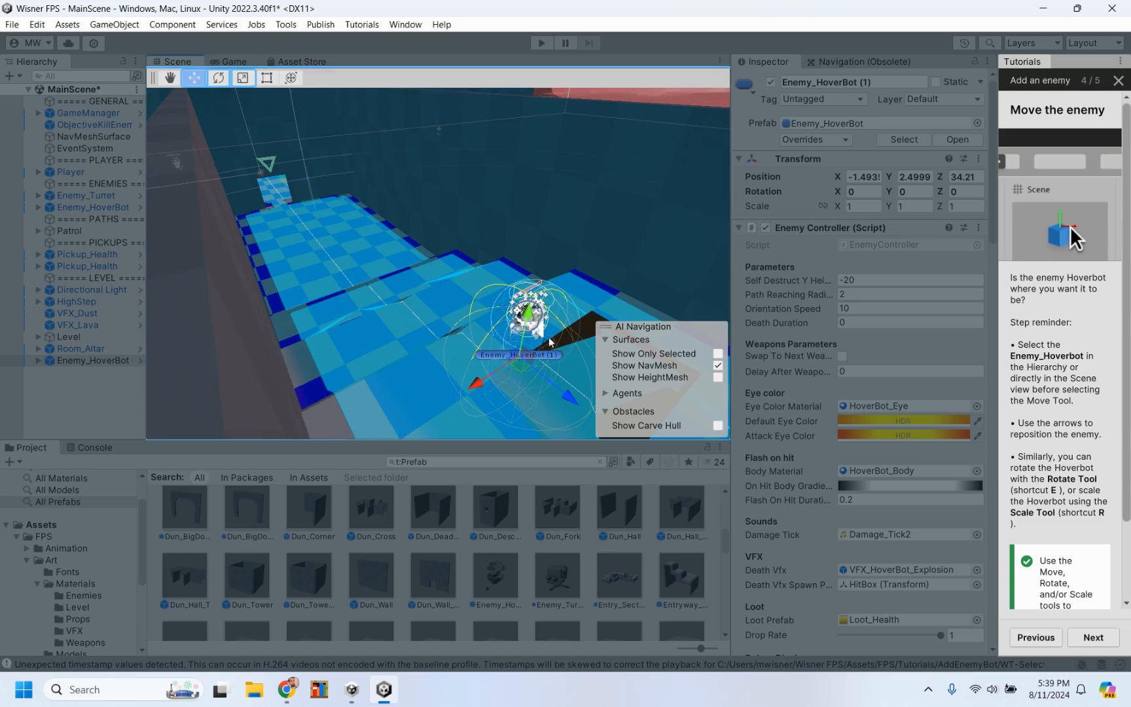
drag(531, 322, 543, 282)
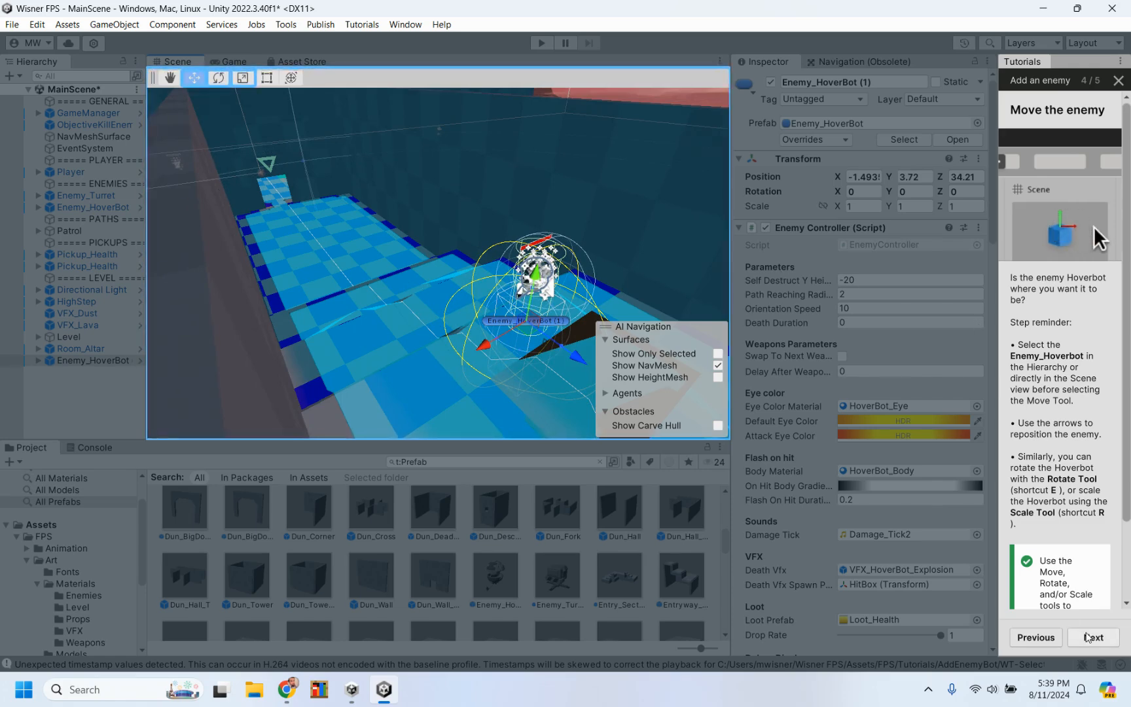
Step: Advance the Add an enemy tutorial, go back to Move the enemy, and read its instructions on rotating and scaling
click(1086, 637)
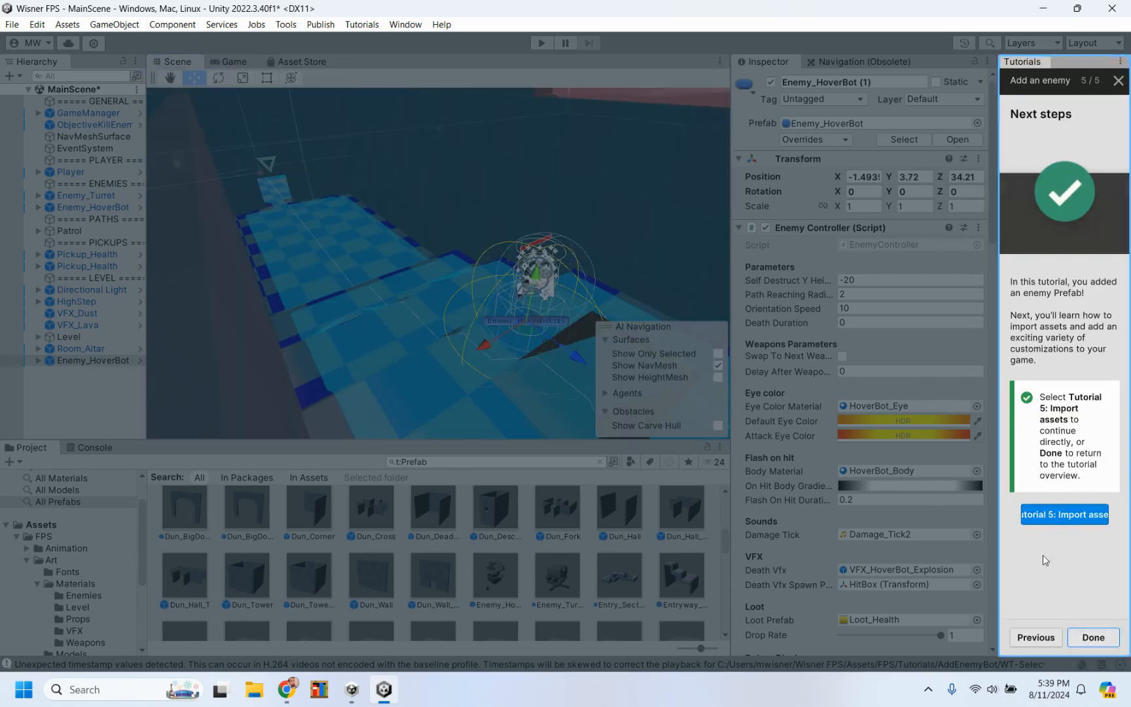
click(1030, 639)
scroll(1062, 486, down, 1)
scroll(1062, 486, down, 2)
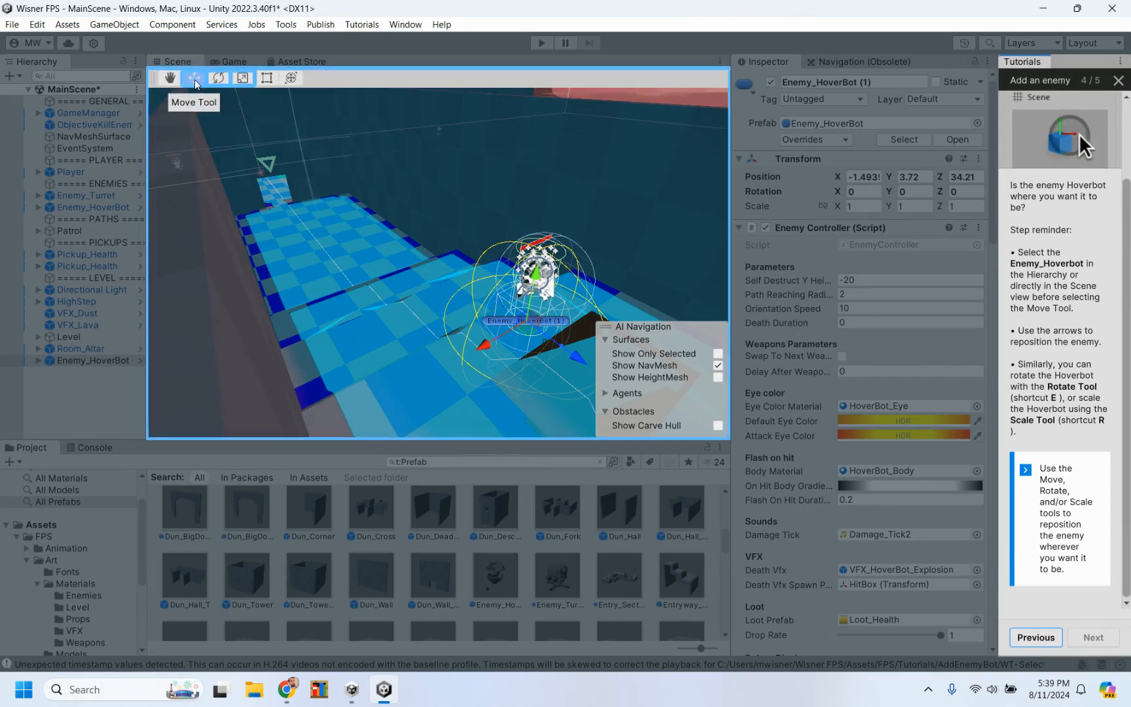
Step: Activate the Rotate Tool, switch to the Scale Tool, and enlarge the new HoverBot uniformly to a scale of about 2.1
click(220, 80)
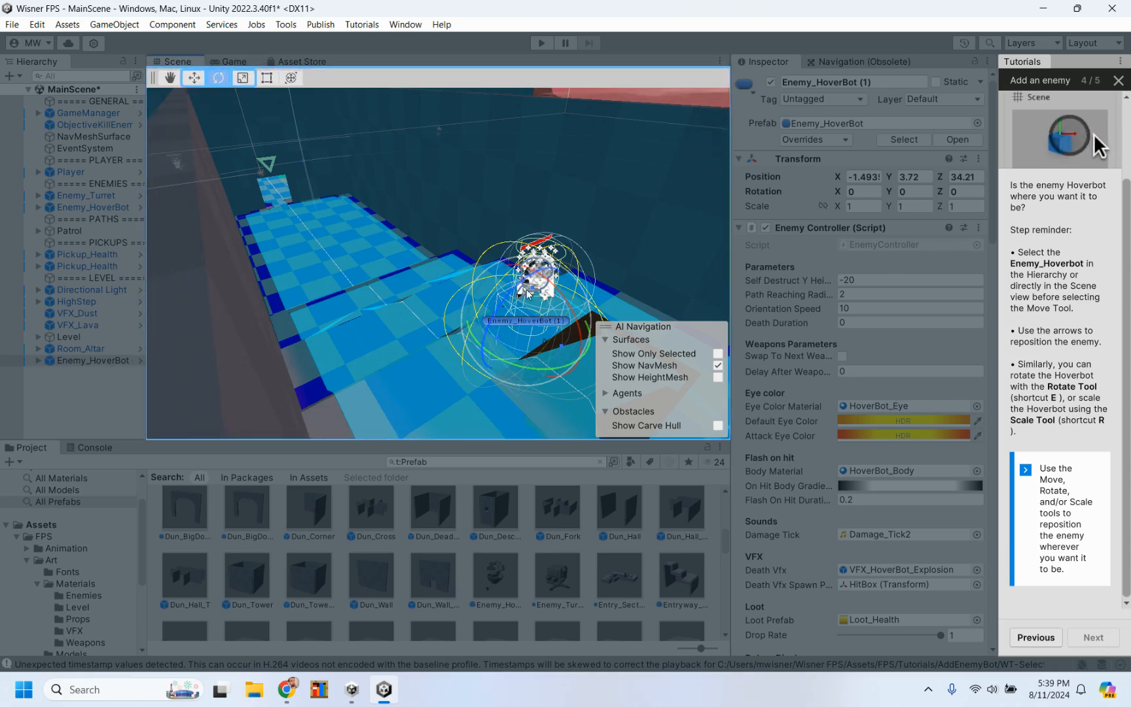
scroll(527, 291, up, 4)
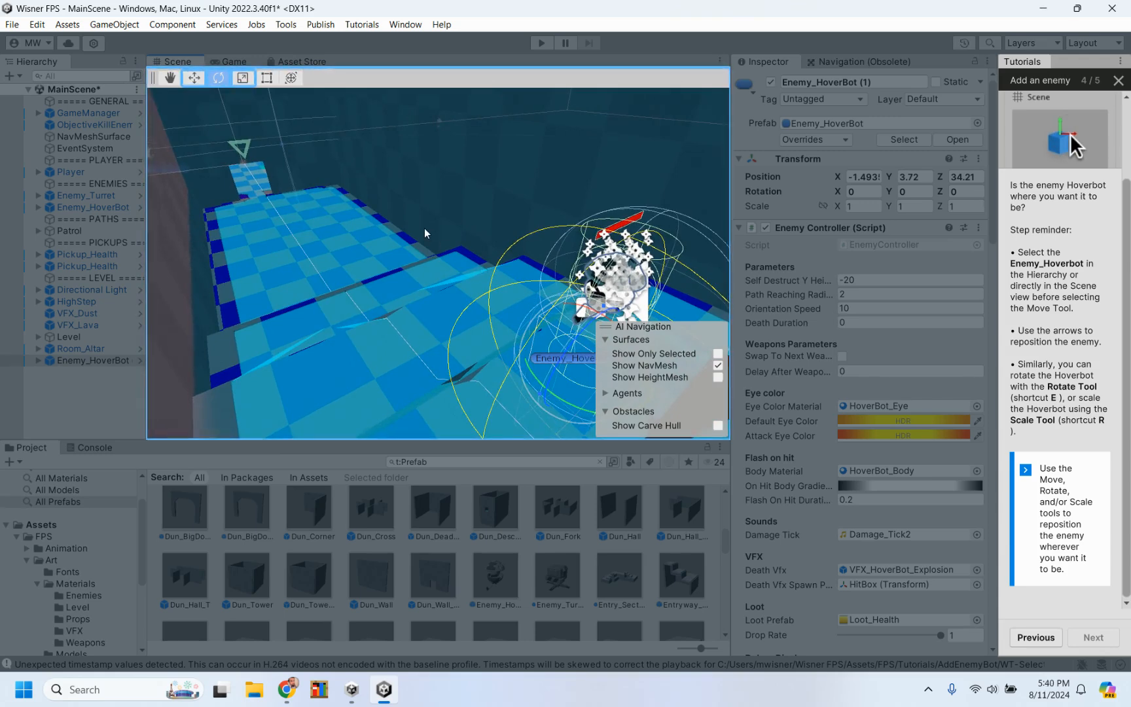
alt+drag(401, 242, 528, 147)
click(243, 79)
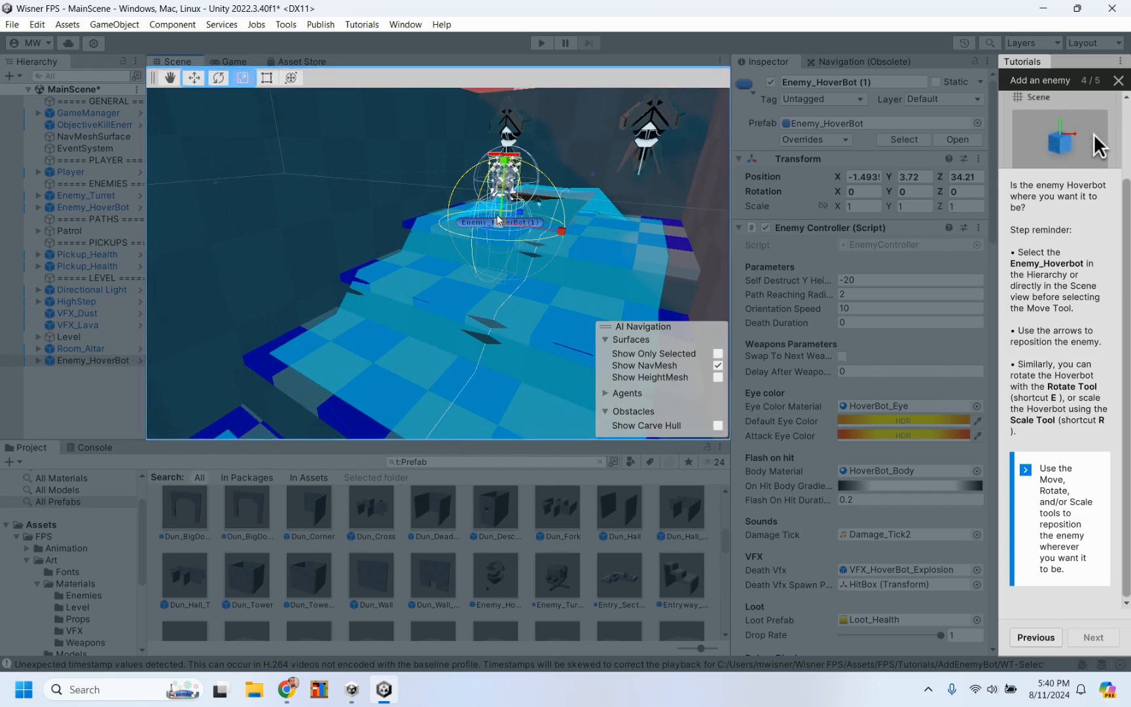
drag(500, 224, 502, 198)
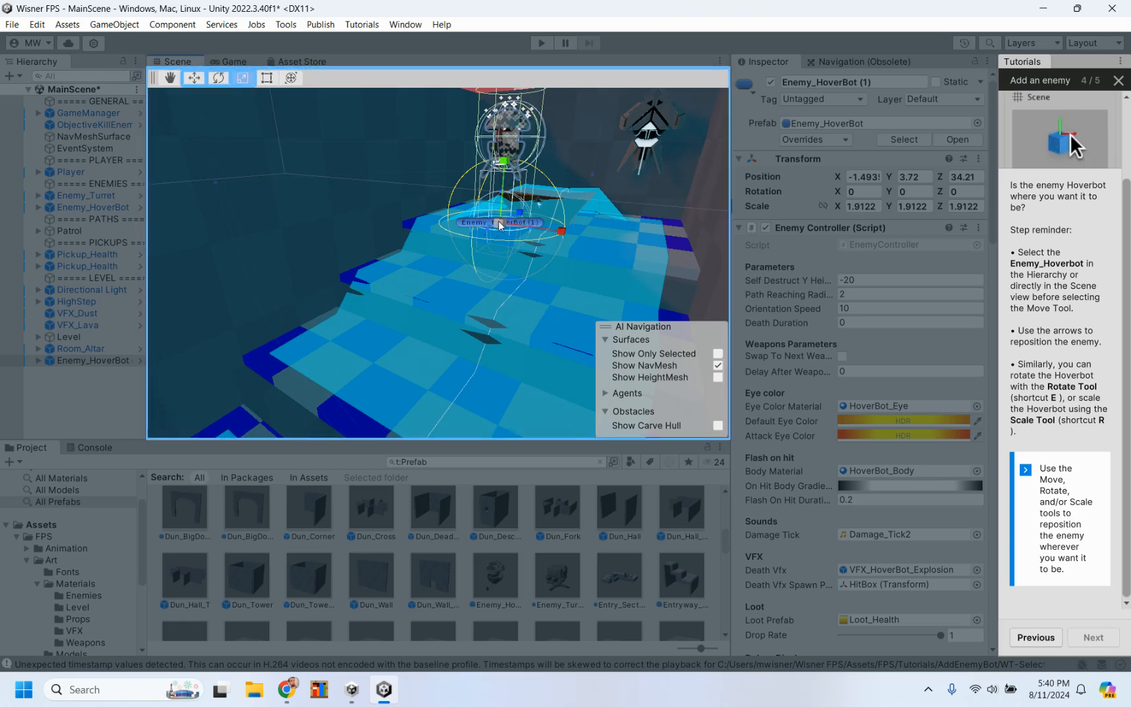
mouse_move(500, 226)
mouse_down()
mouse_move(519, 222)
mouse_move(505, 223)
mouse_up()
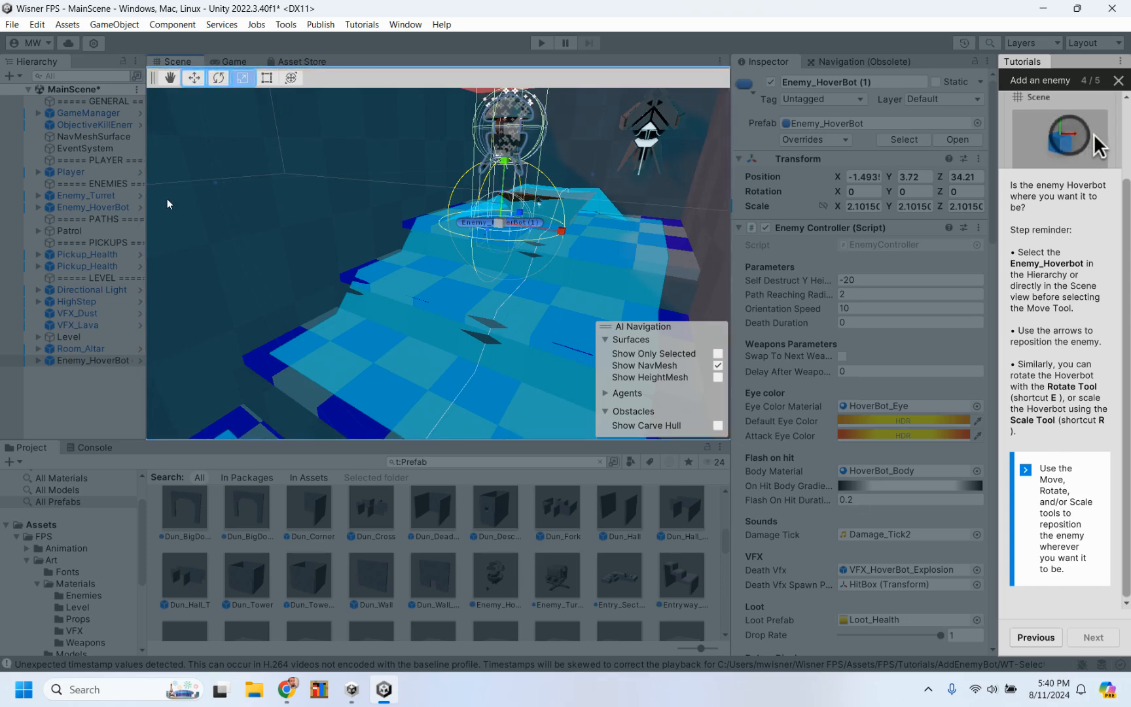
Step: Move the enlarged HoverBot along its Z axis to 34.23 and continue to the tutorial's Next steps page
click(194, 78)
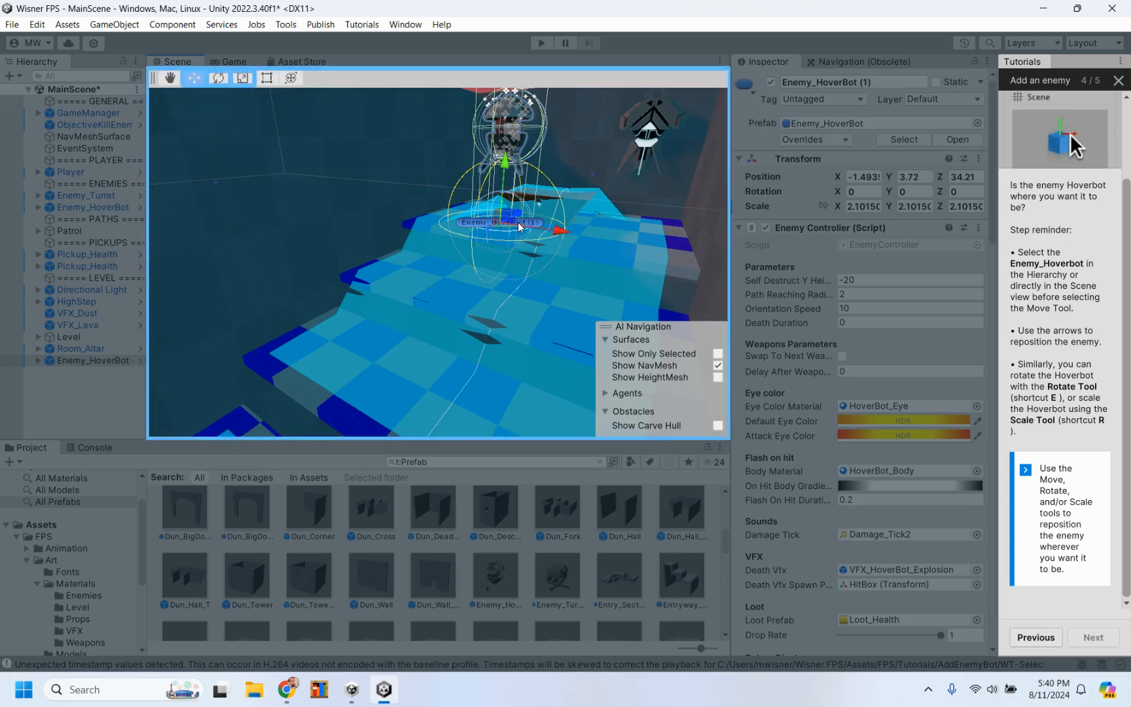
mouse_move(505, 213)
mouse_down()
mouse_move(513, 227)
mouse_move(524, 220)
mouse_up()
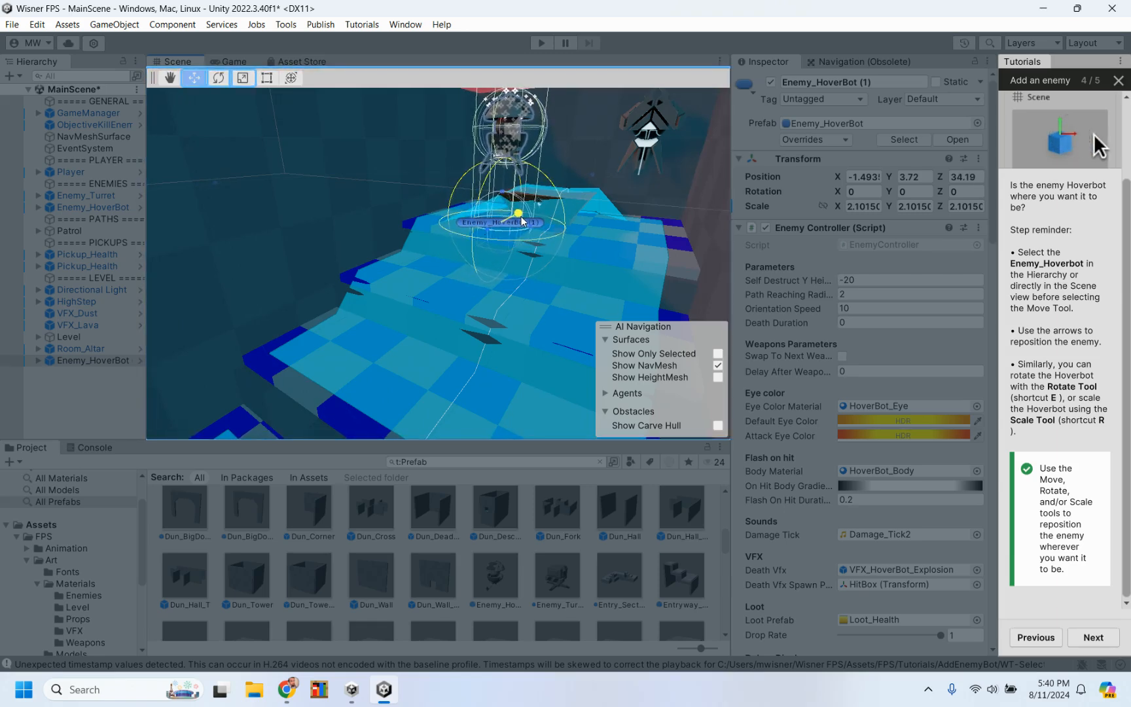
click(1090, 640)
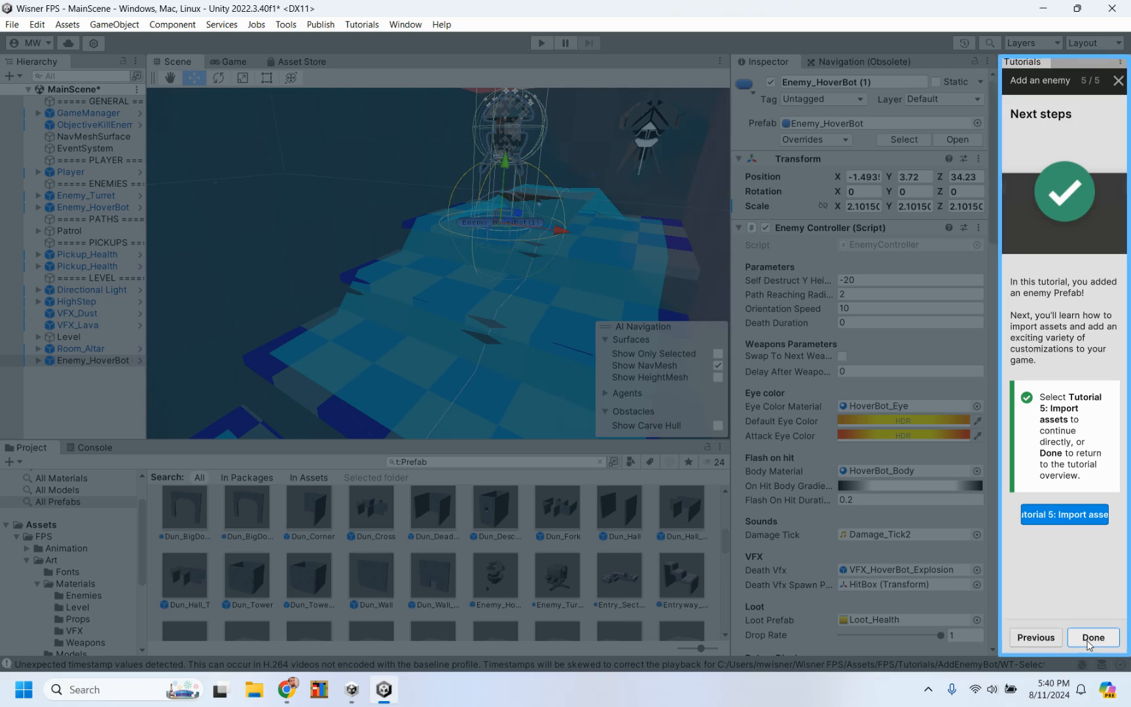
Step: Start Tutorial 5: Import assets, saving the changes to MainScene, and begin its first task
click(1087, 517)
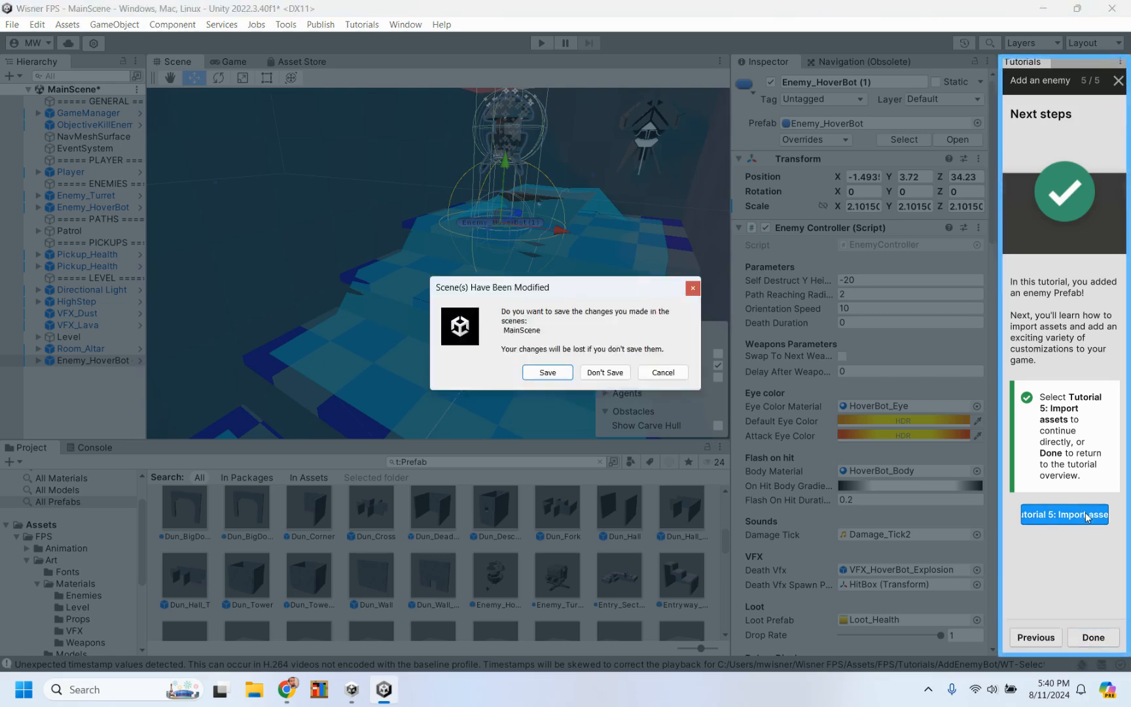
click(550, 373)
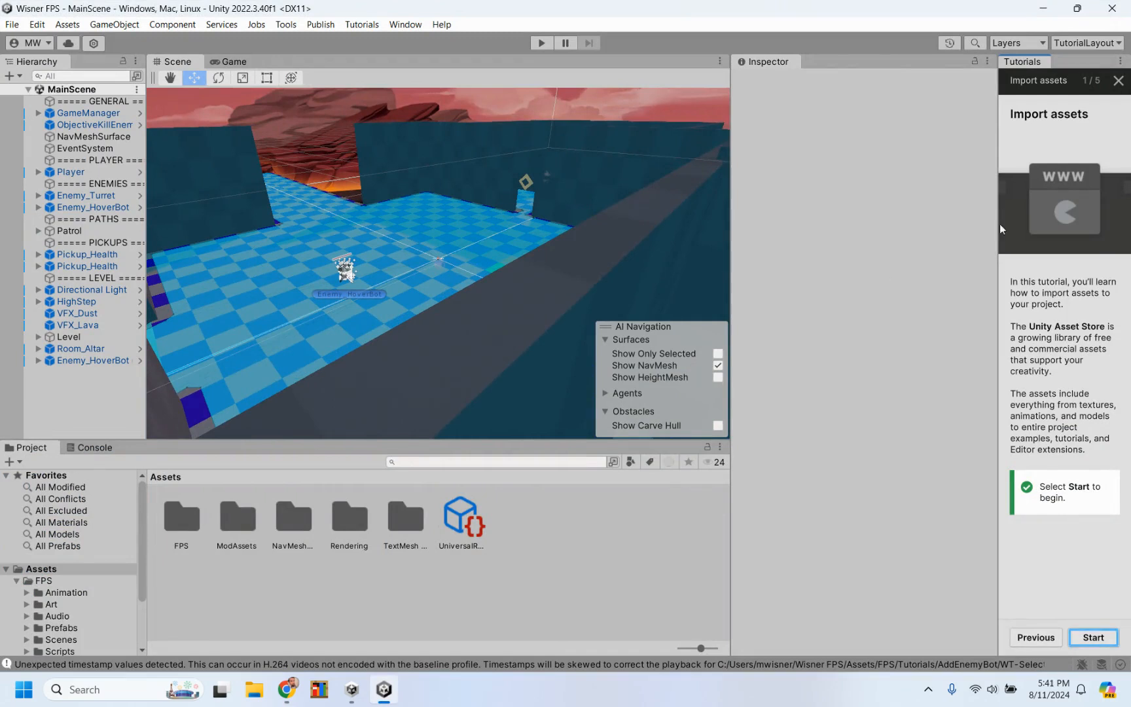
click(1083, 637)
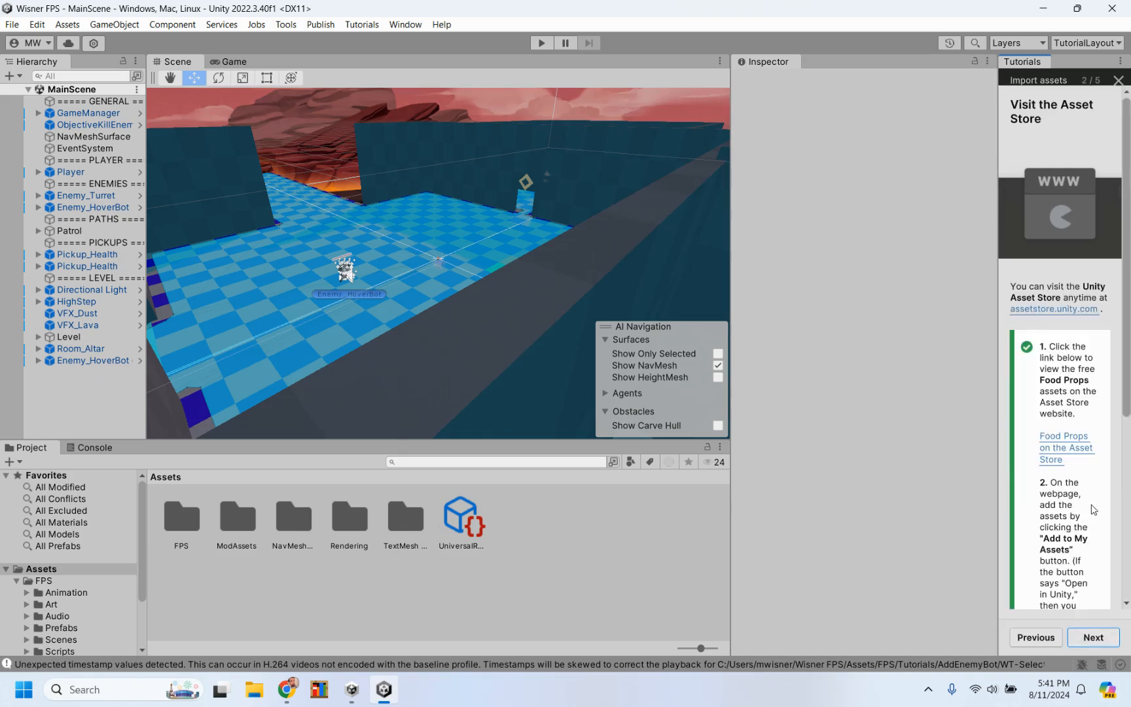
Step: Open the Food Props page on the Asset Store website from the tutorial and switch back to the Unity Editor
scroll(1091, 509, down, 5)
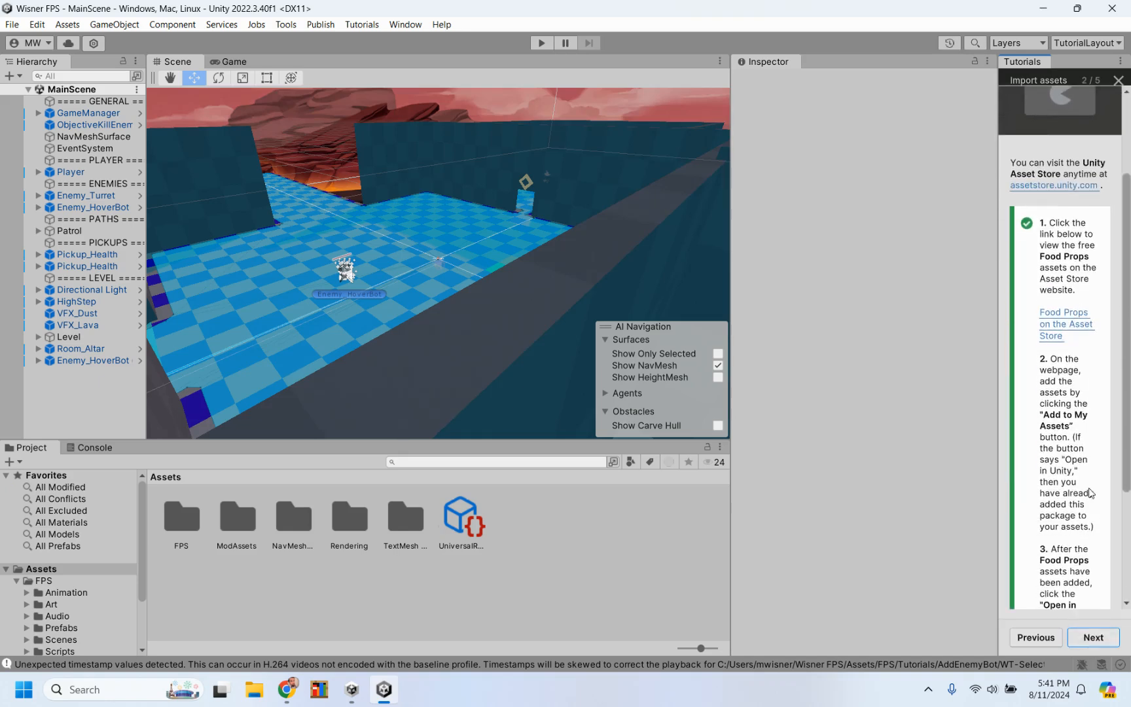
click(1059, 318)
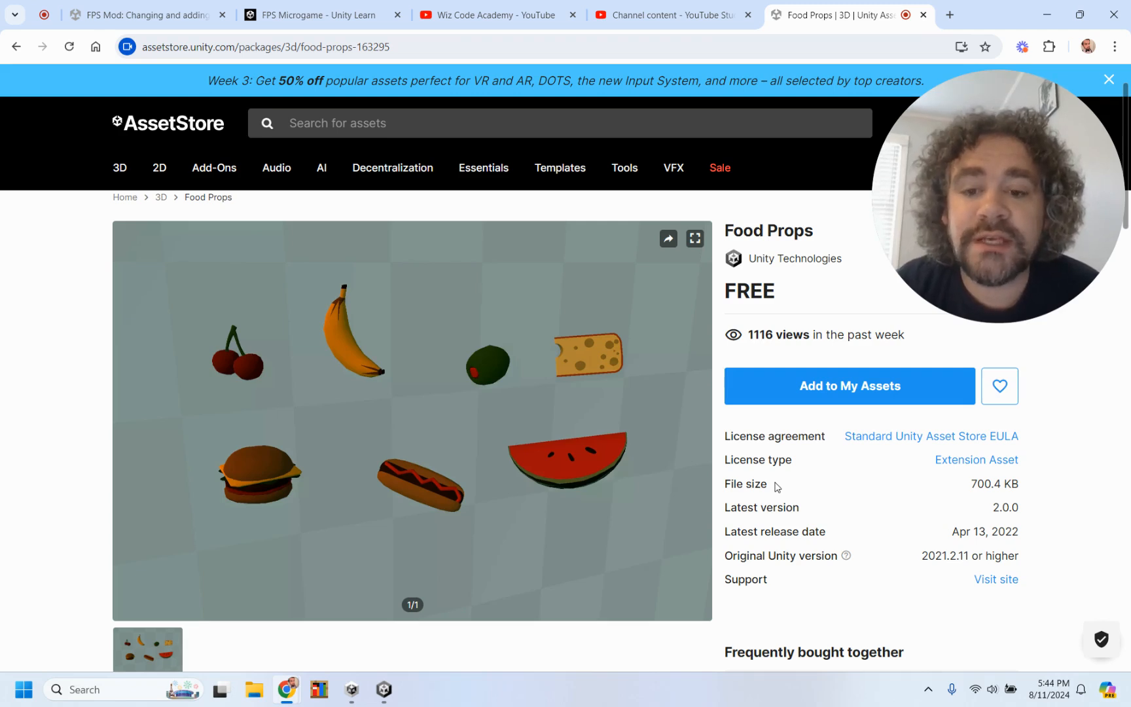
mouse_move(386, 688)
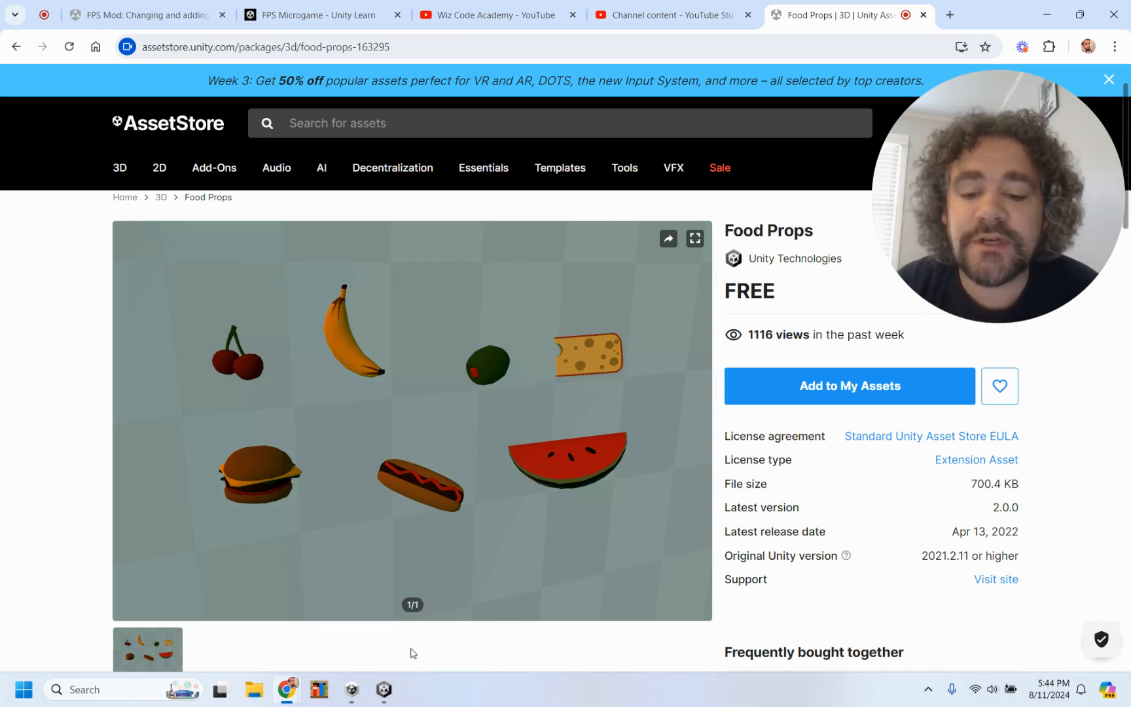
click(385, 690)
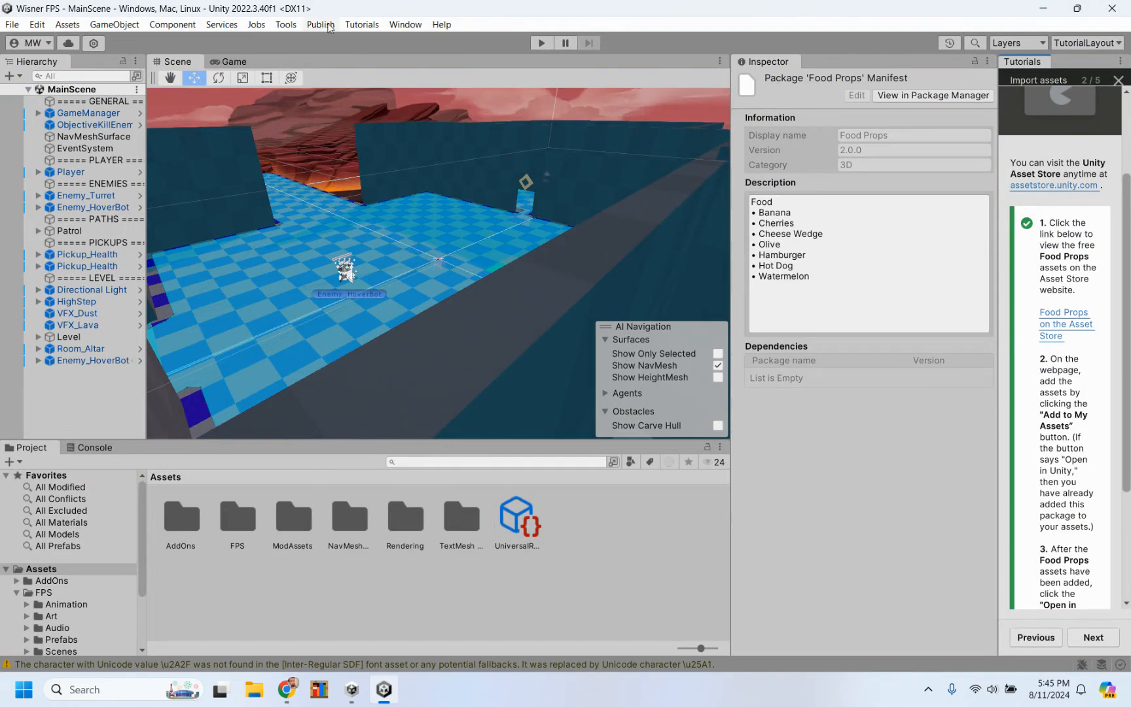
Step: Open the Package Manager, examine its package source options and the Food Props asset, and close the window
click(362, 24)
mouse_move(442, 24)
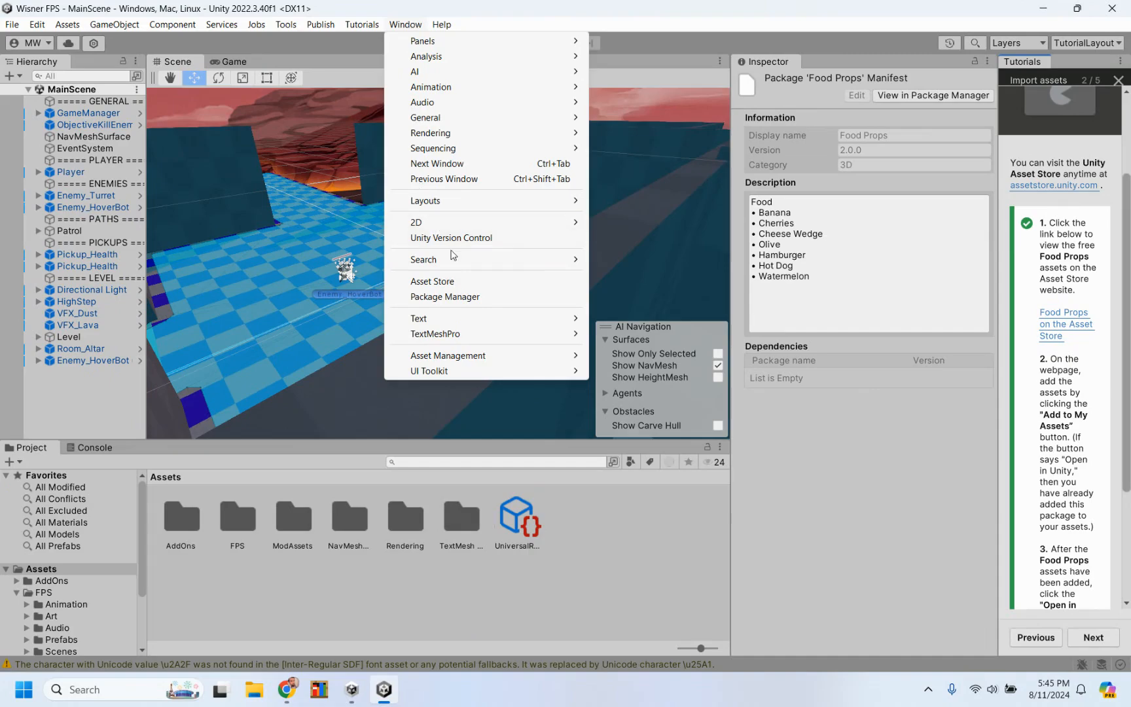
click(445, 297)
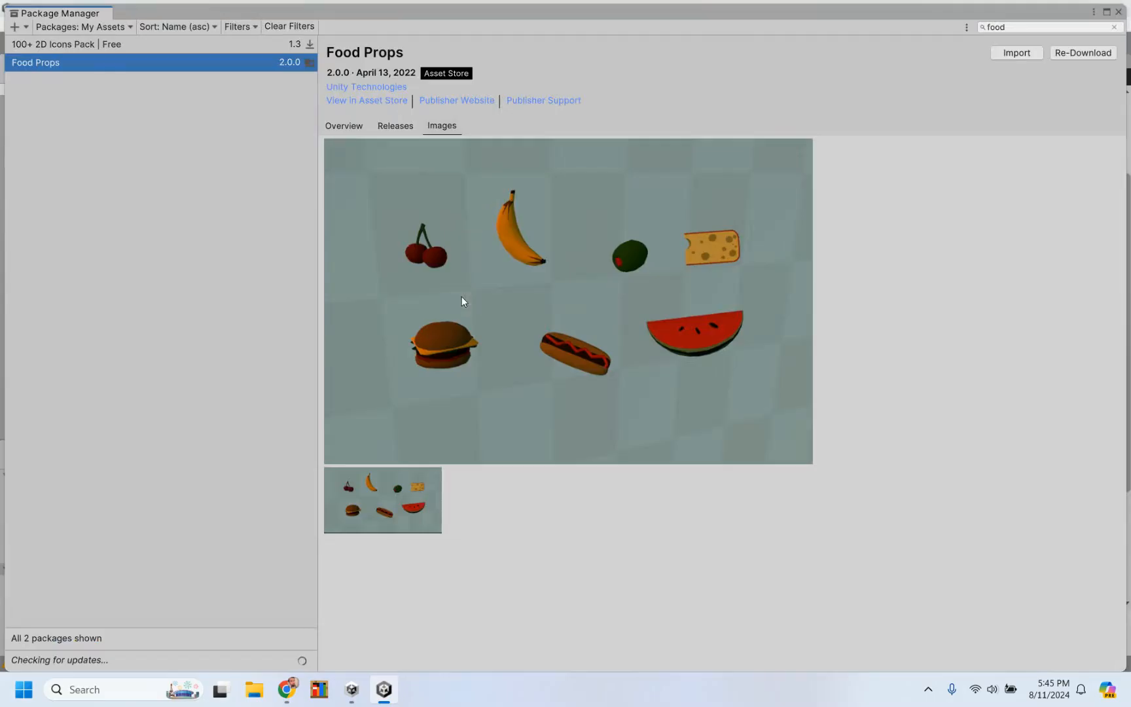
click(91, 30)
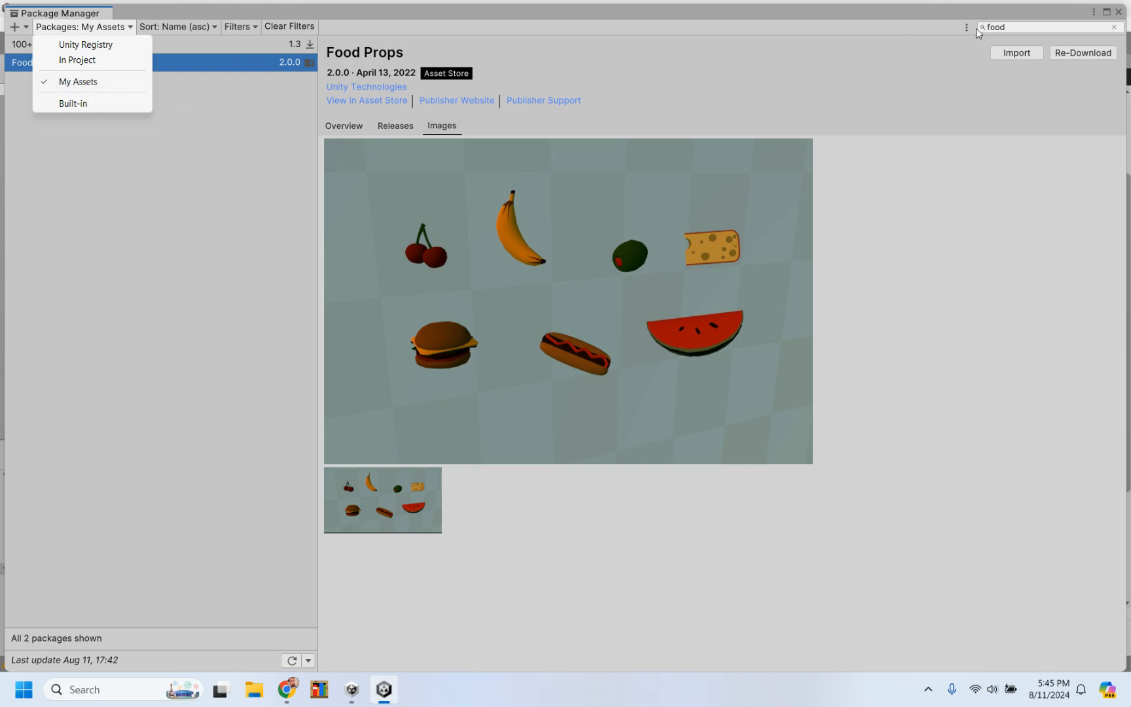
click(922, 36)
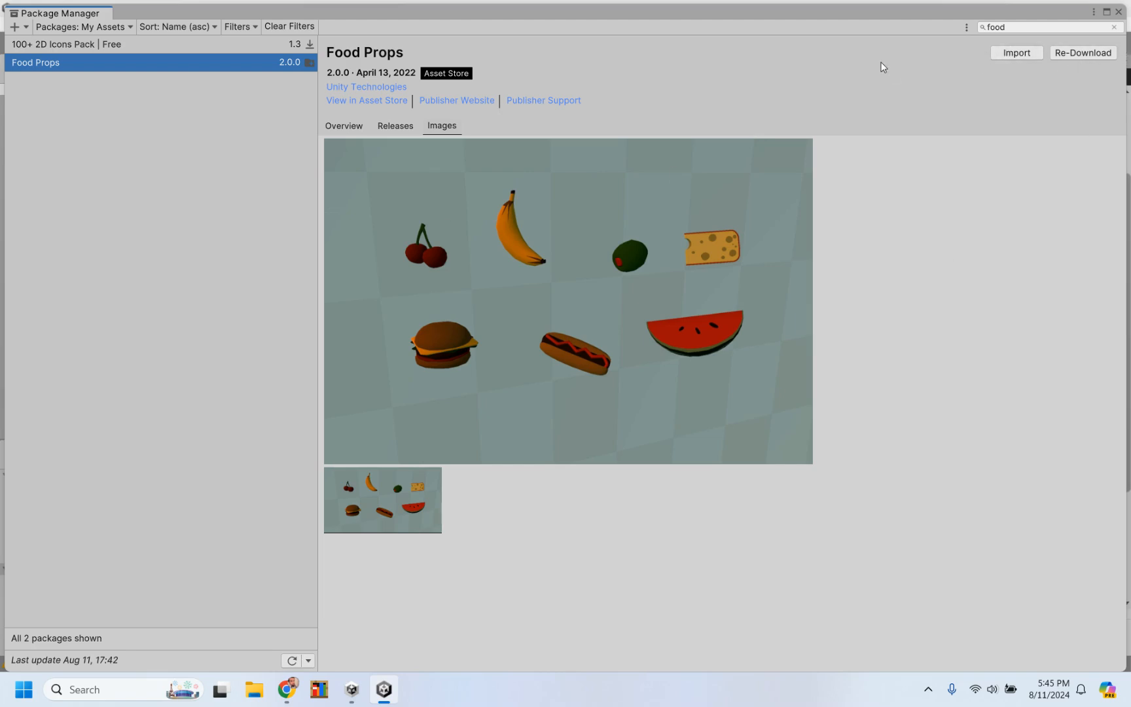
click(1118, 12)
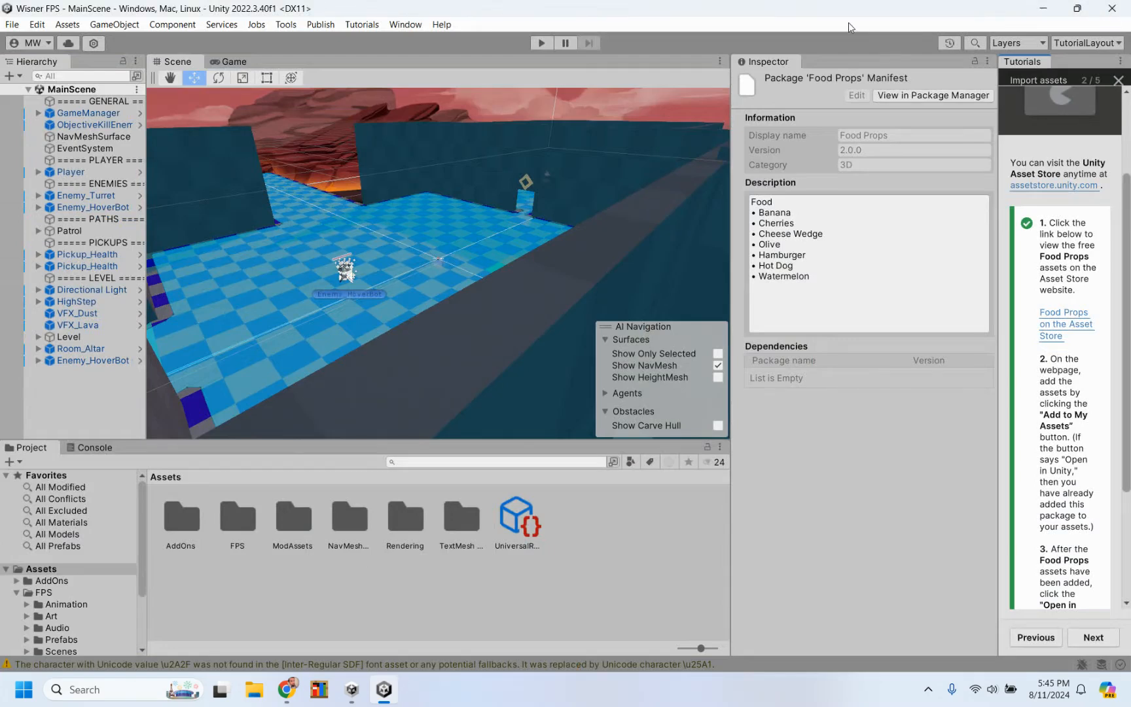
click(401, 25)
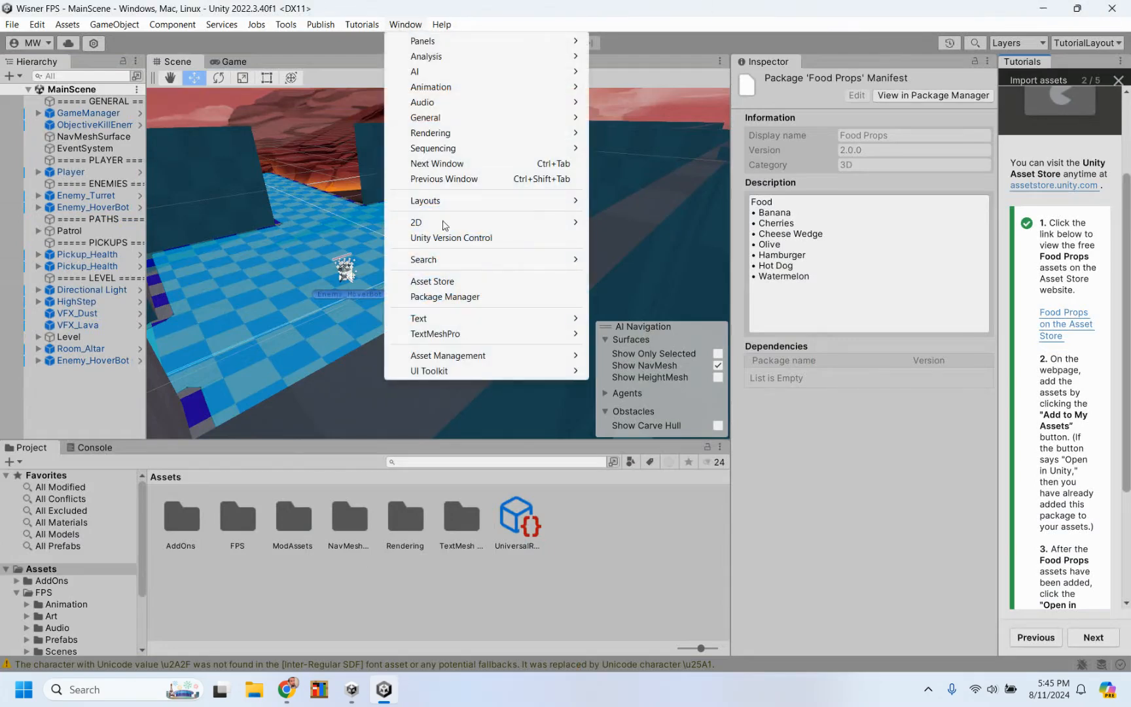
click(442, 298)
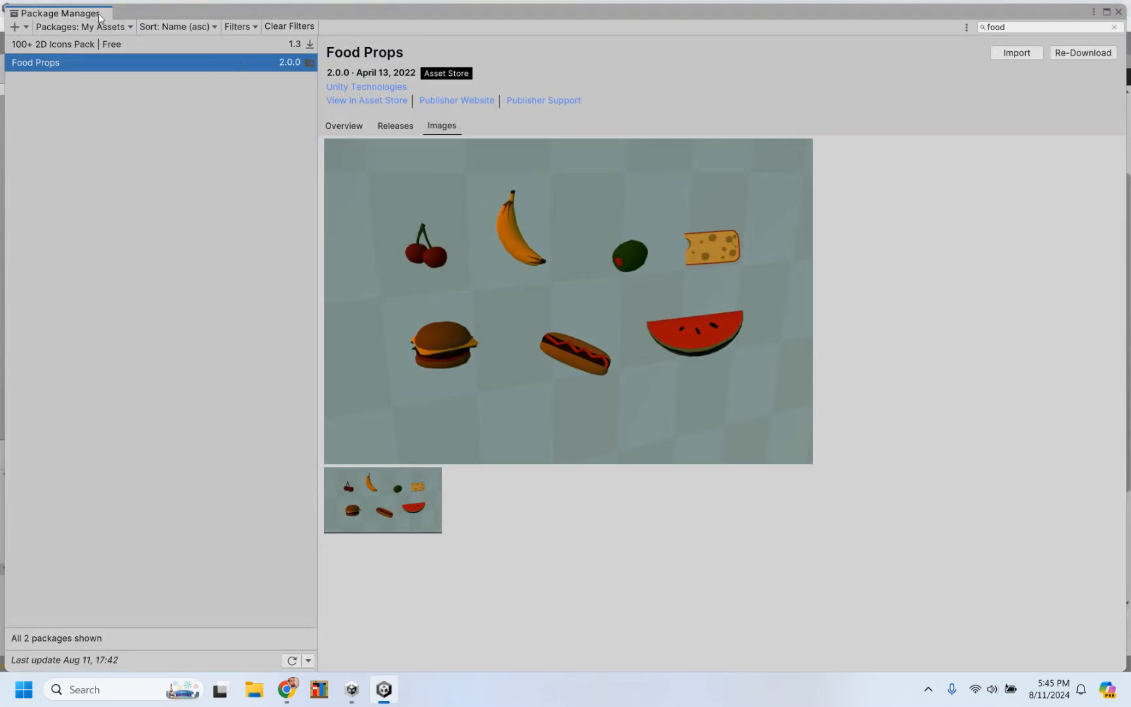
click(1119, 12)
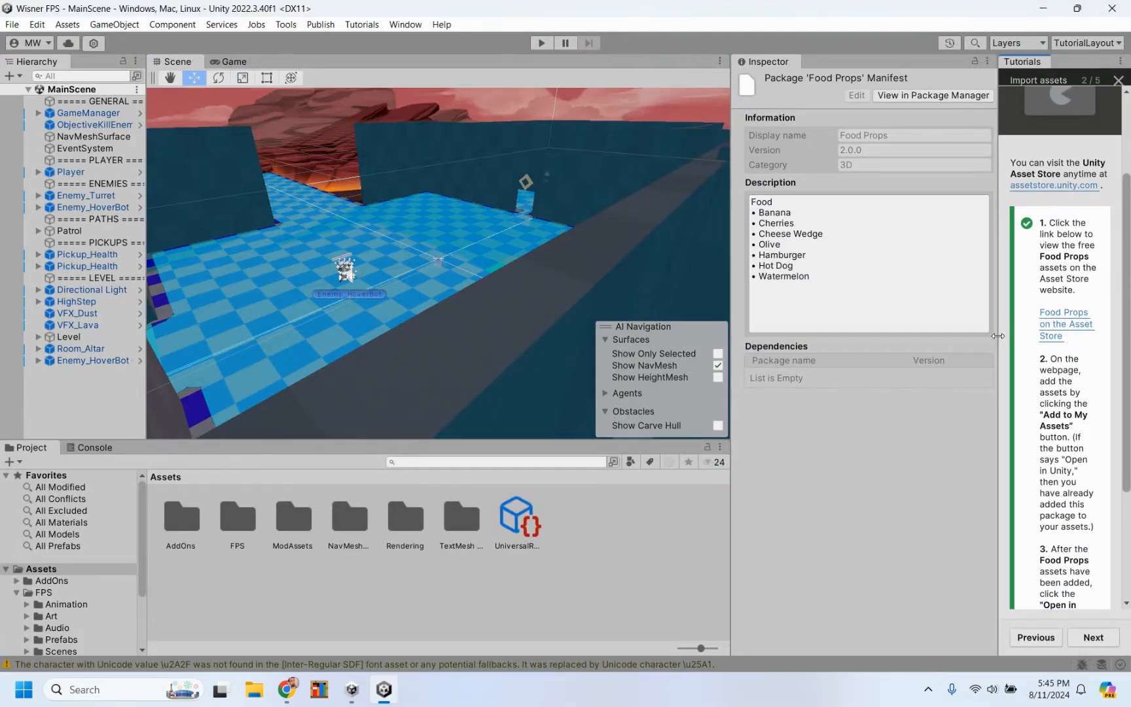
Step: Widen the tutorial area and advance the Import assets tutorial to Find and use the assets
drag(997, 335, 894, 337)
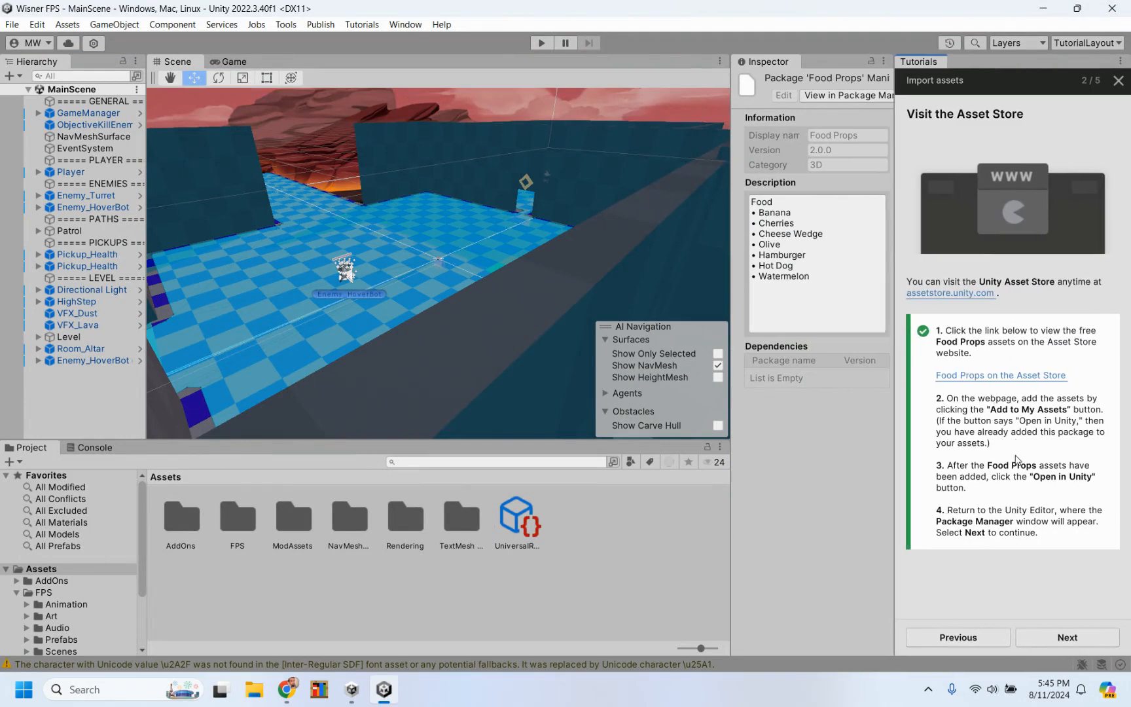
click(1066, 638)
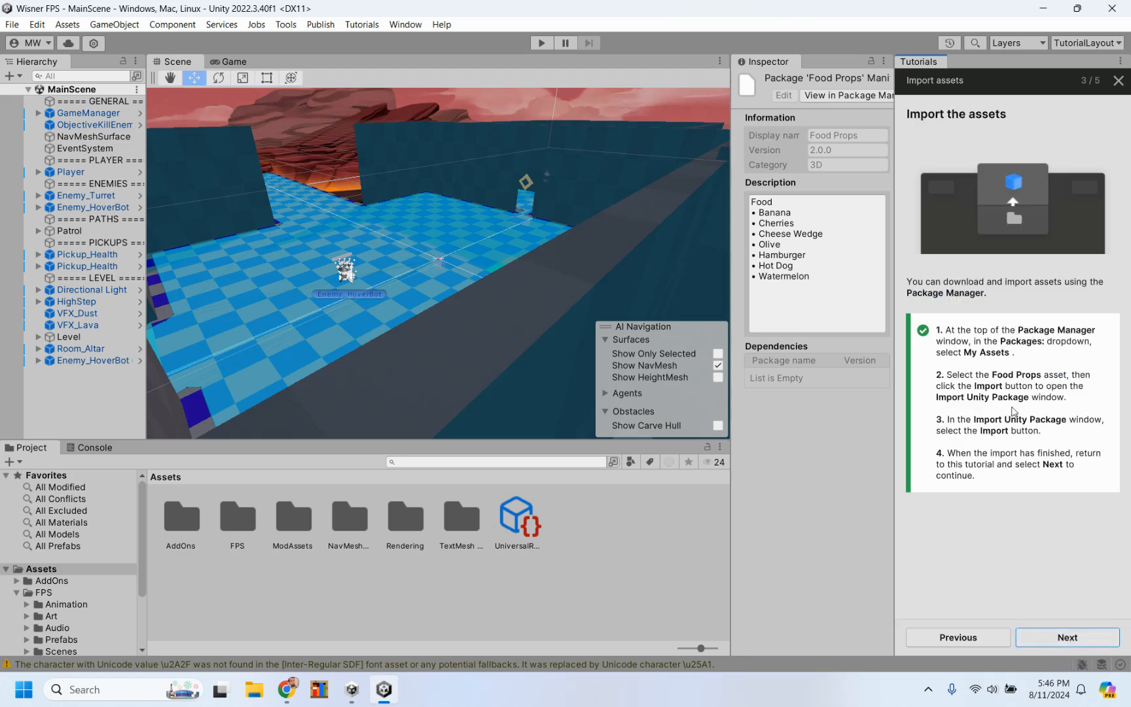
click(1068, 636)
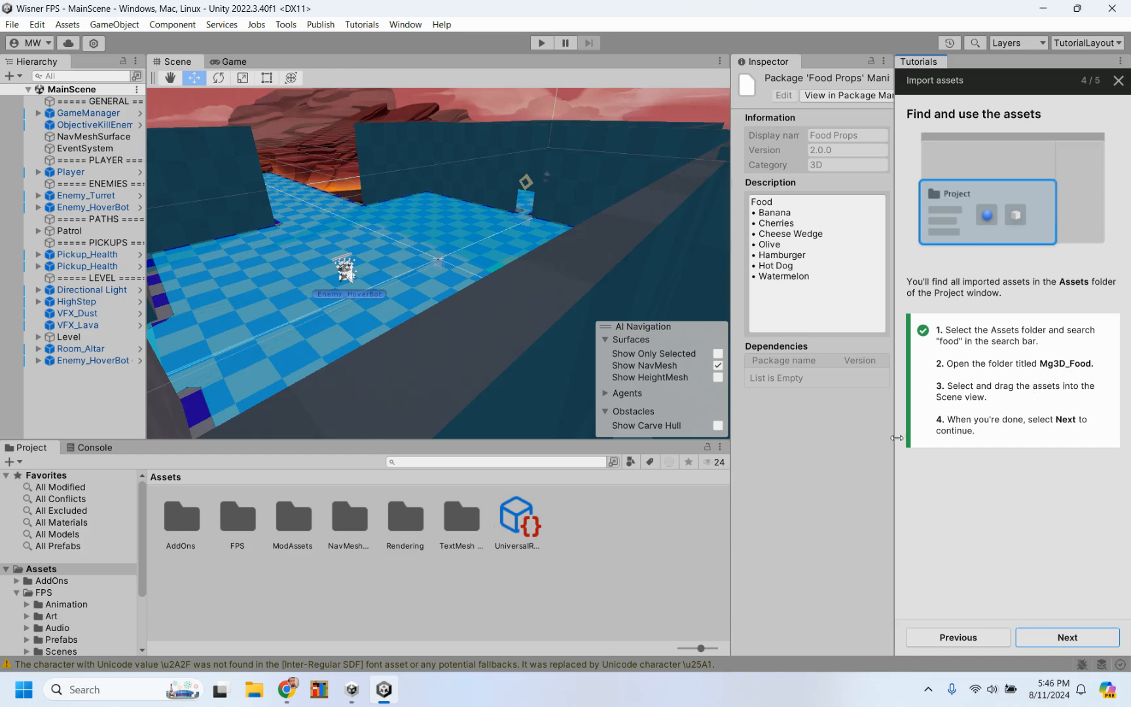
Step: Search the project assets for "food", open the Mg3D_Food folder and place its Hamburger model on the room's floor
scroll(44, 597, down, 3)
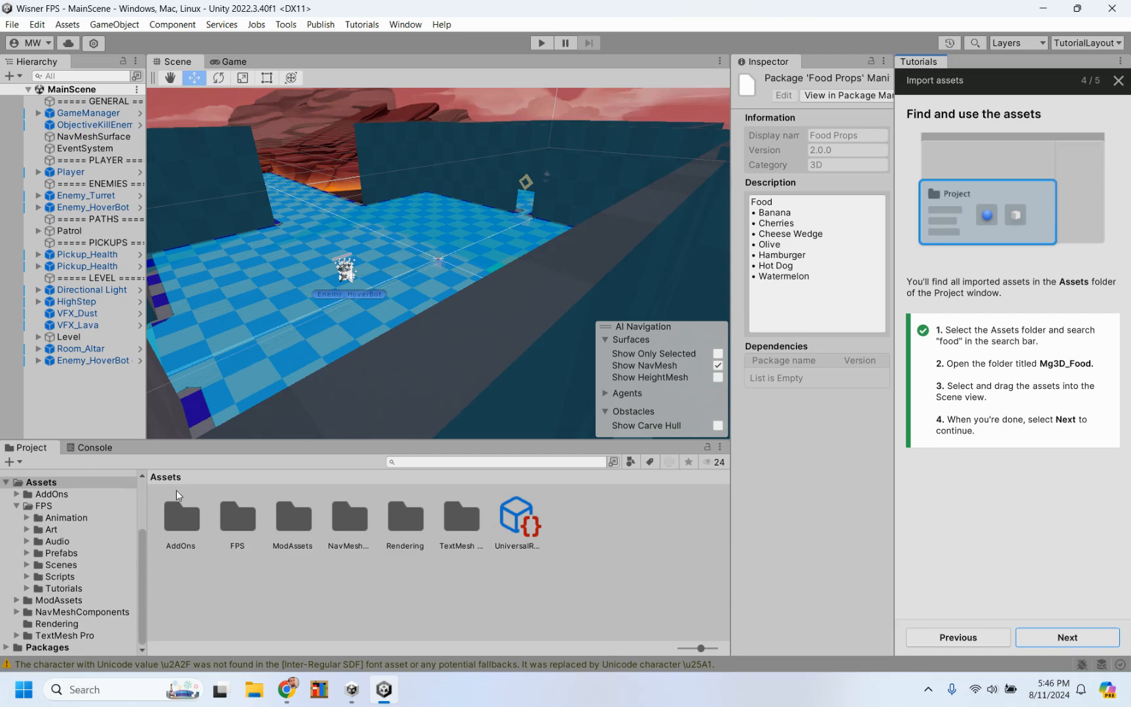
click(436, 462)
text(f)
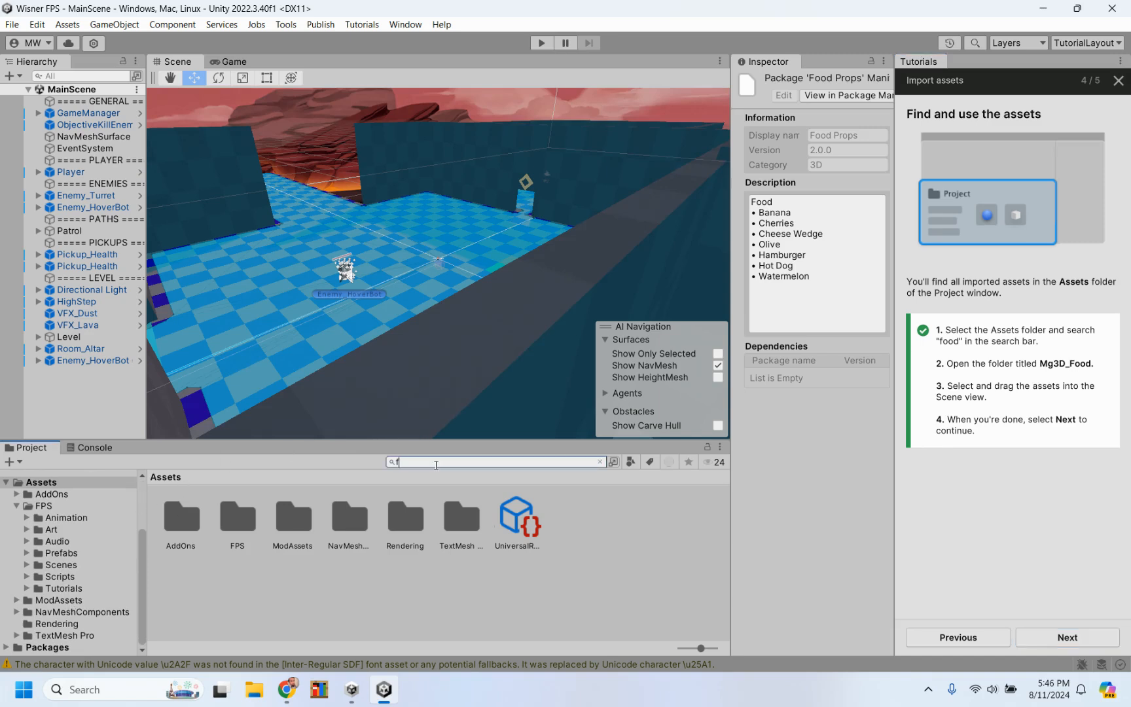
text(ood)
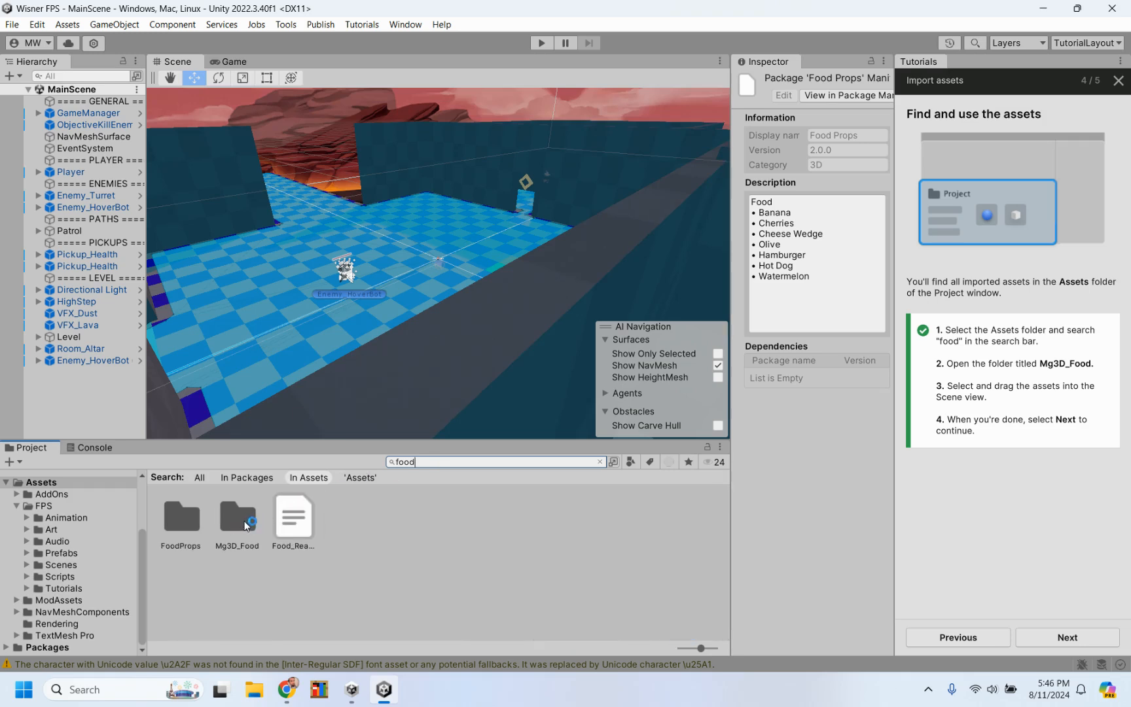
double_click(246, 524)
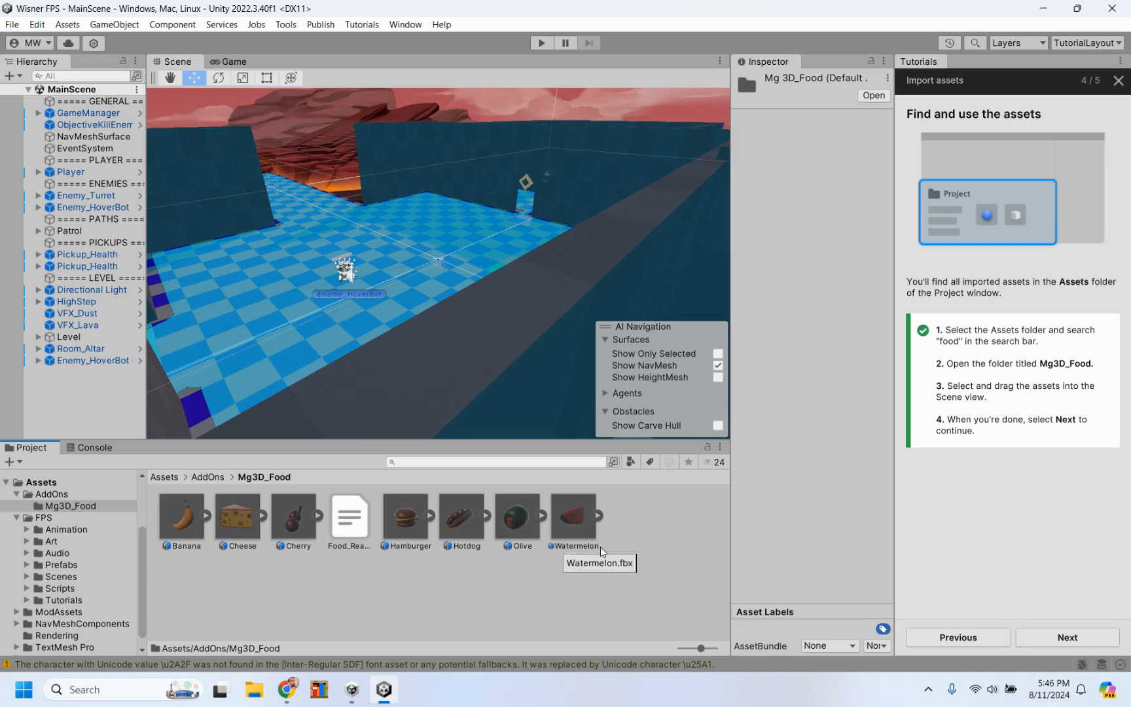
drag(406, 521, 425, 252)
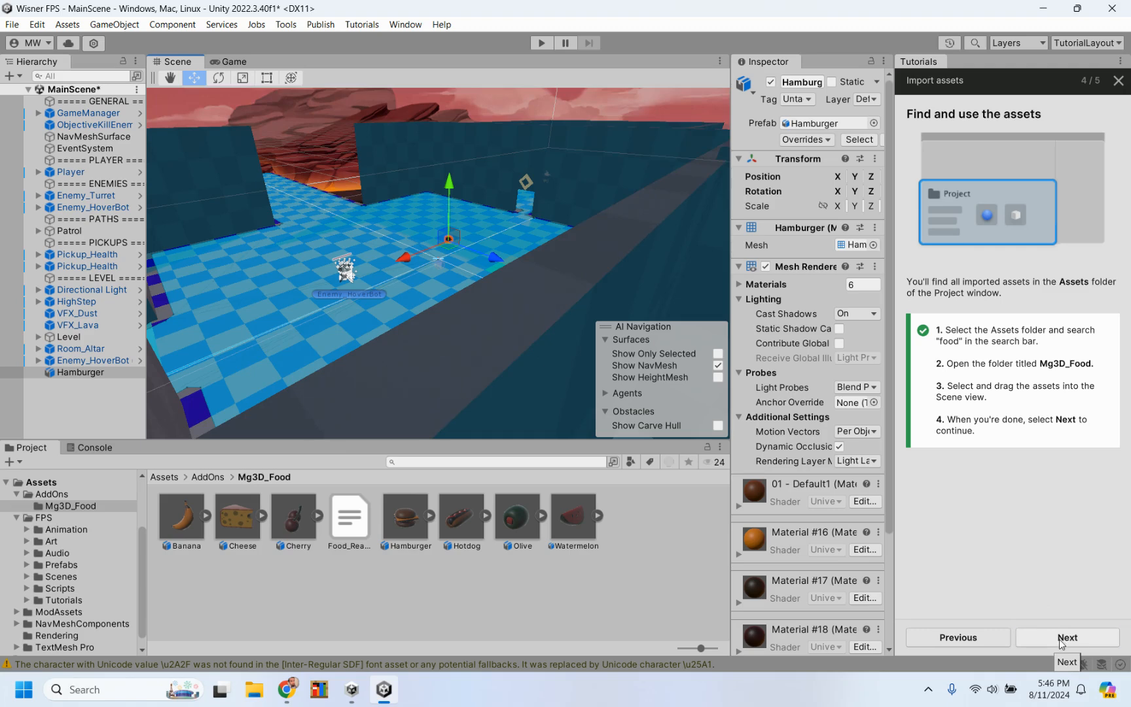
Step: Finish the Import assets tutorial and save the changes to MainScene
click(1060, 638)
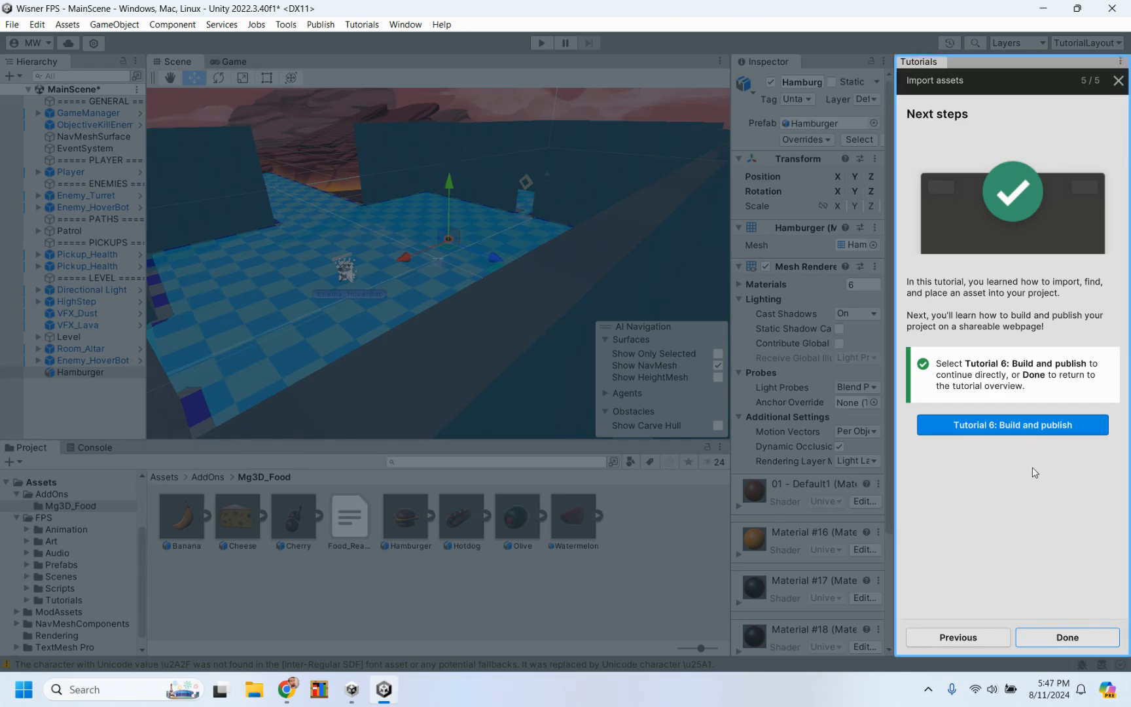
click(1055, 641)
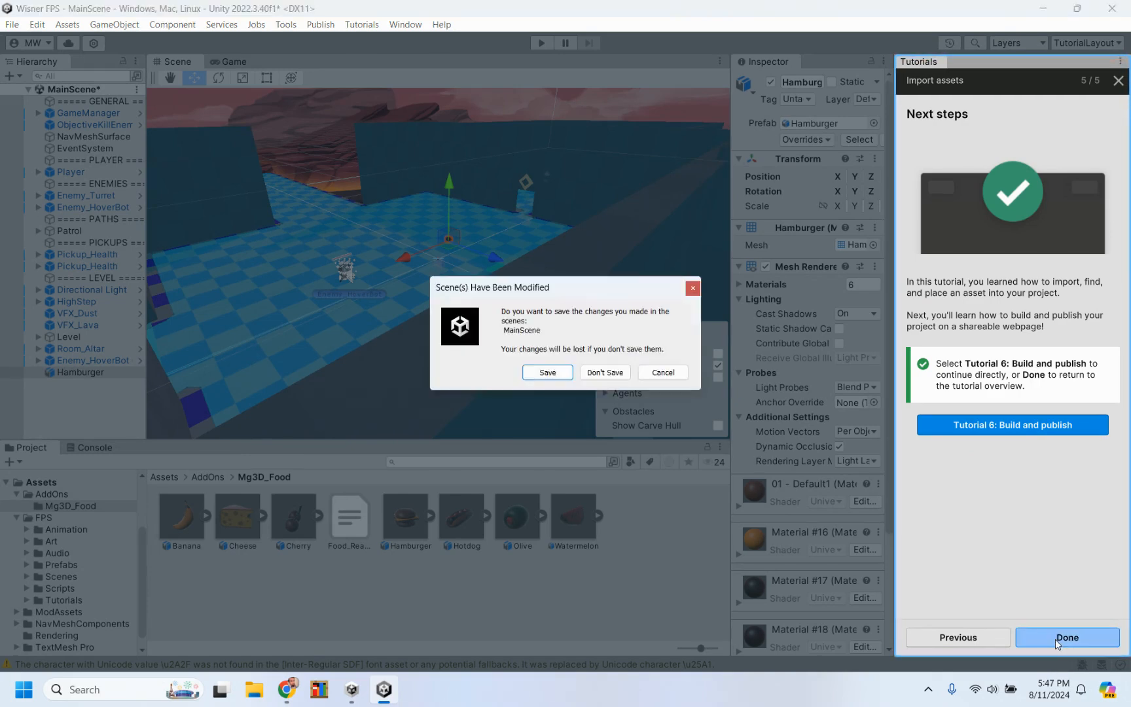
click(537, 372)
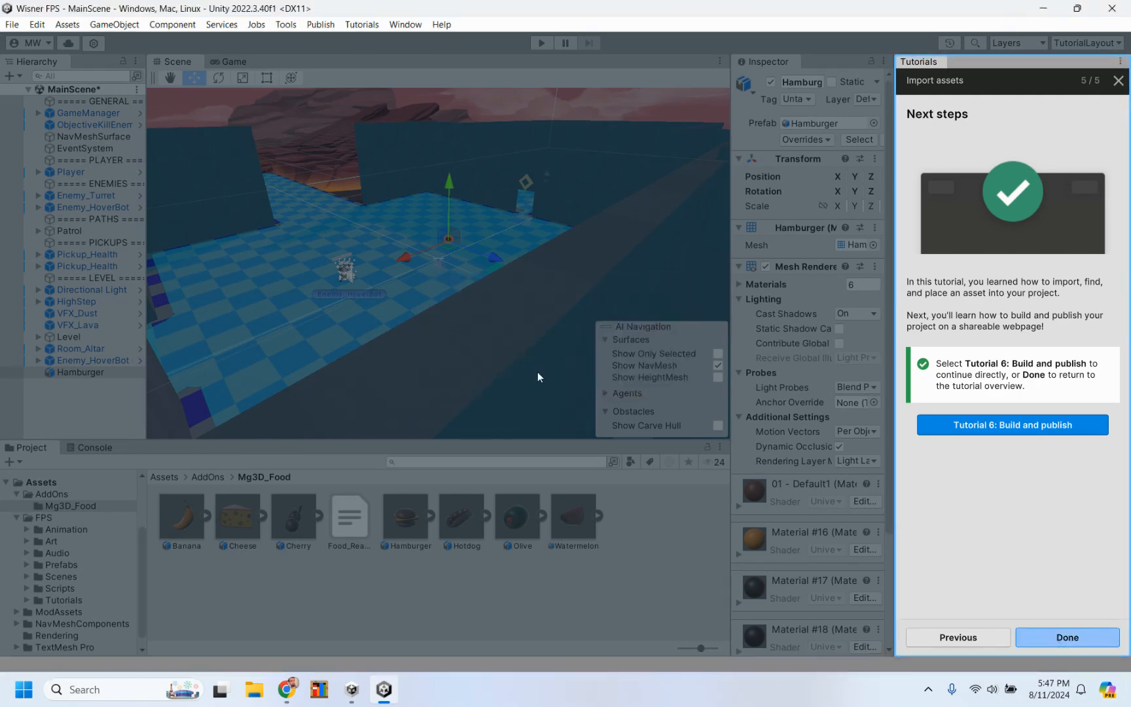
Step: Start a playtest of MainScene, walk toward the doorway and shoot the HoverBot in the next room
scroll(931, 512, down, 2)
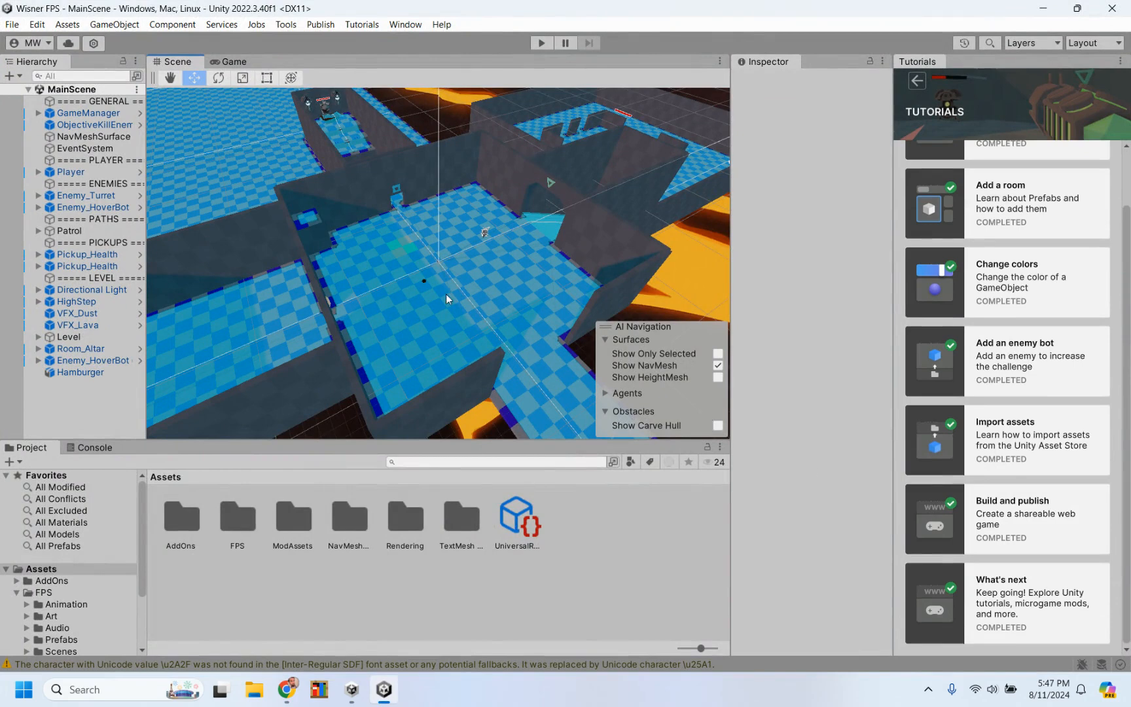
scroll(447, 299, up, 5)
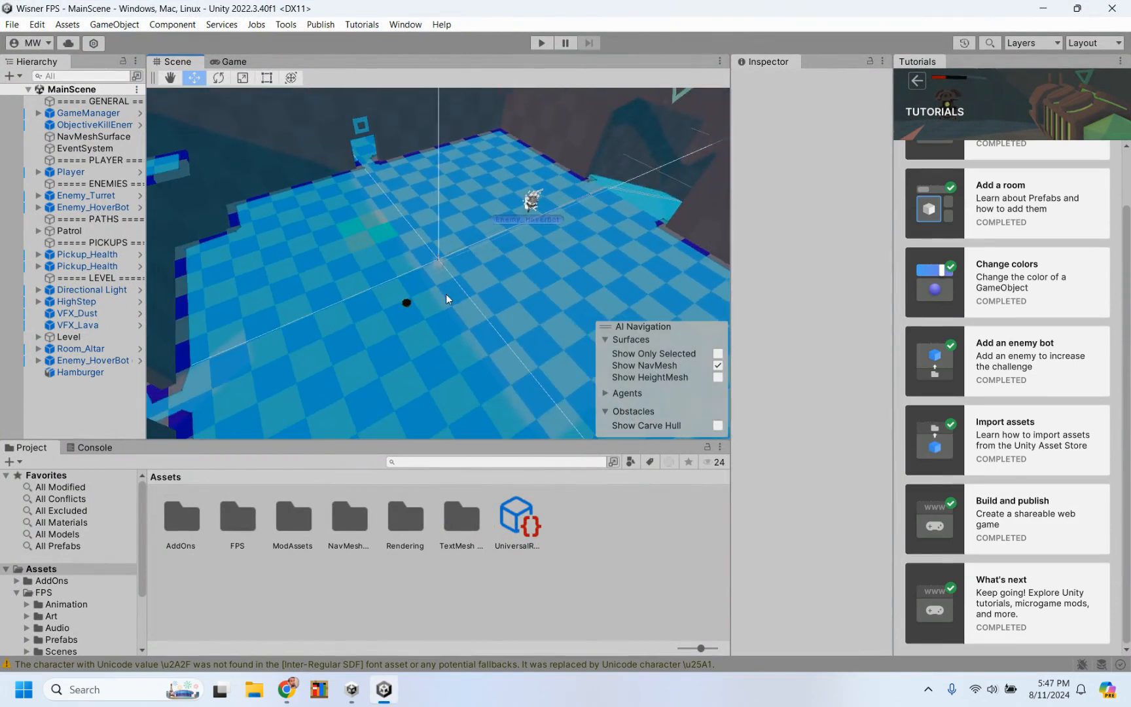
scroll(446, 298, down, 4)
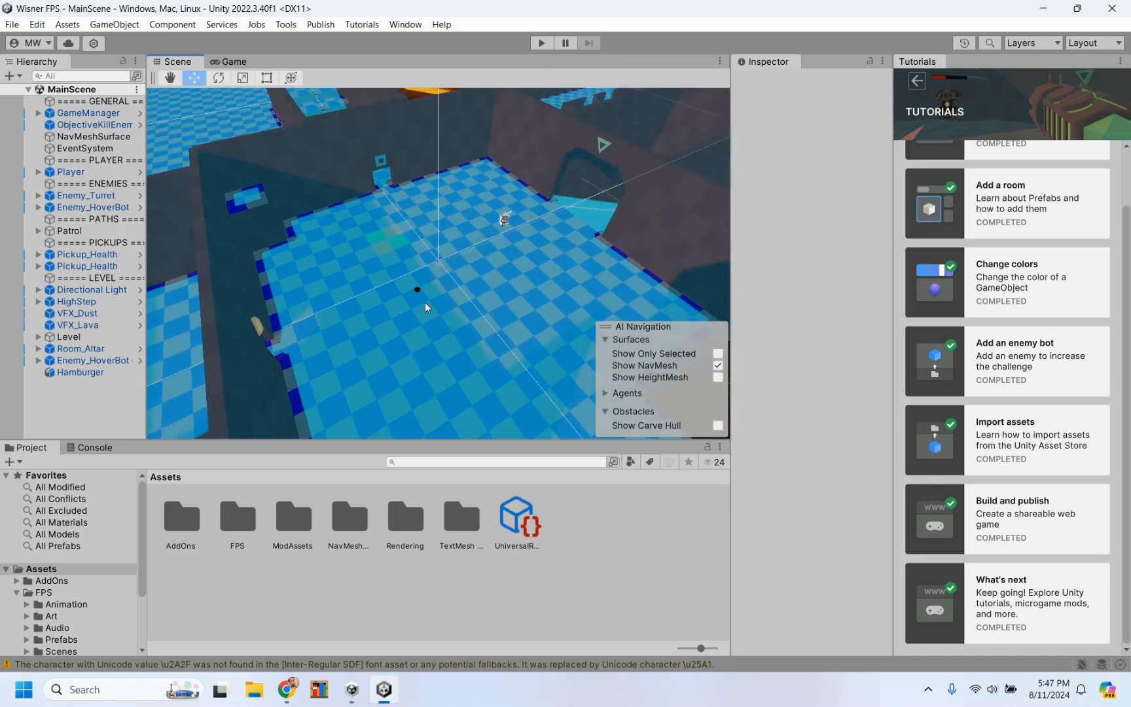
click(544, 43)
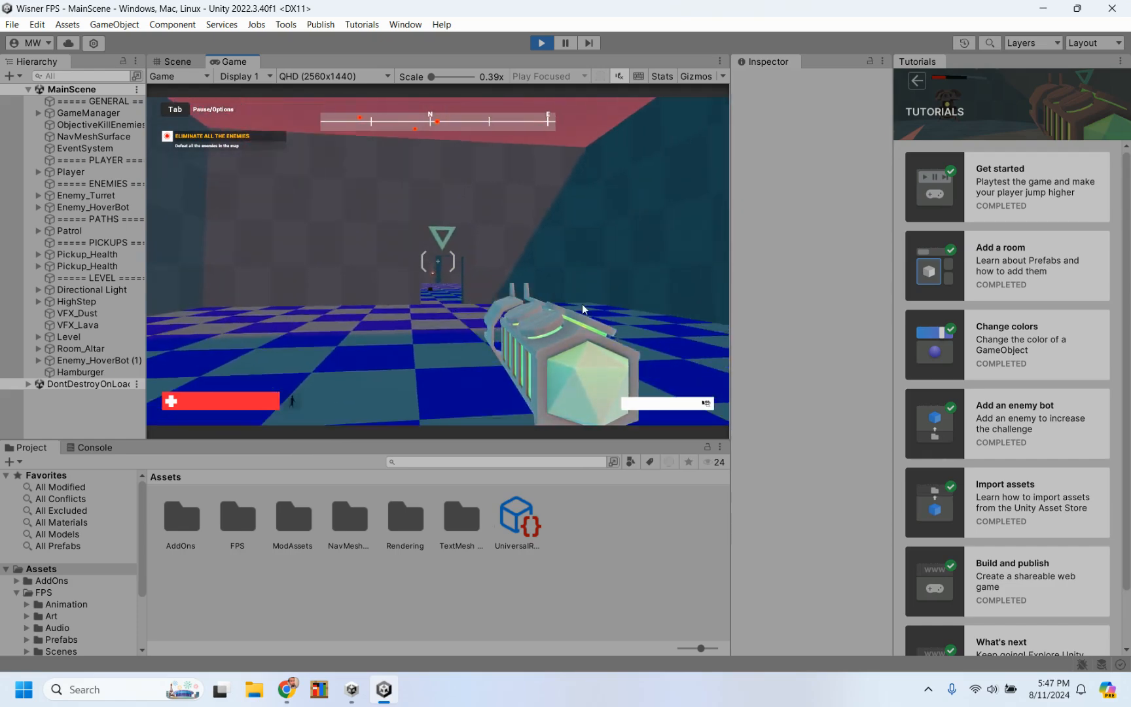
key(w)
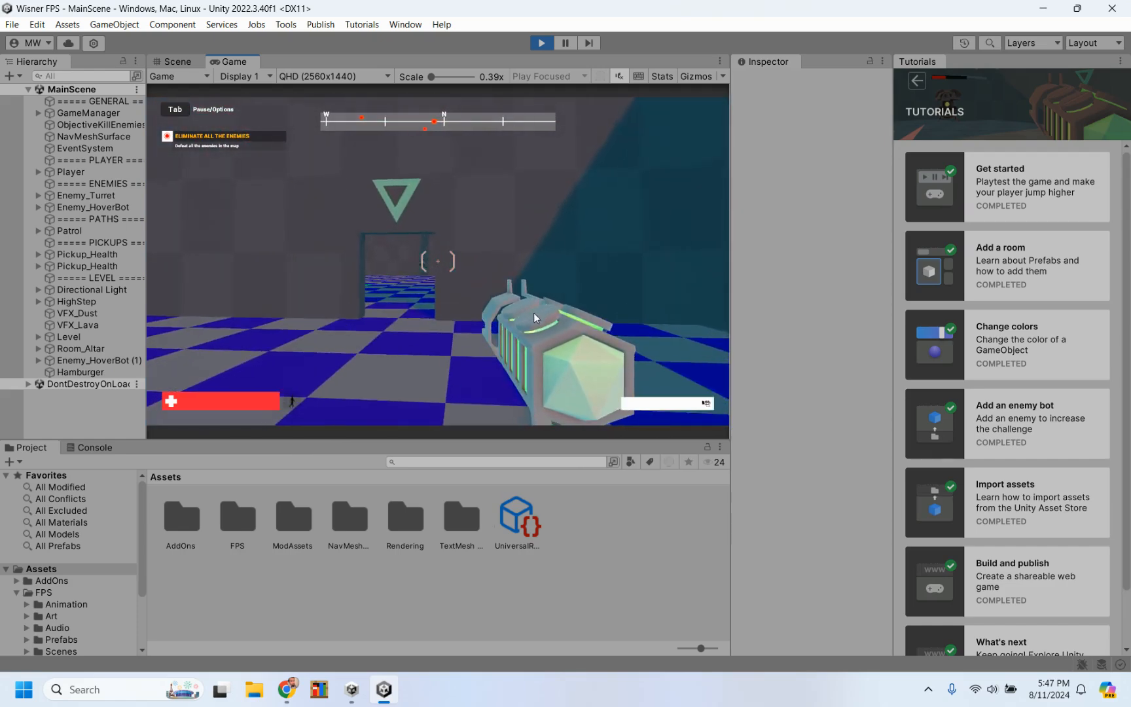
click(515, 313)
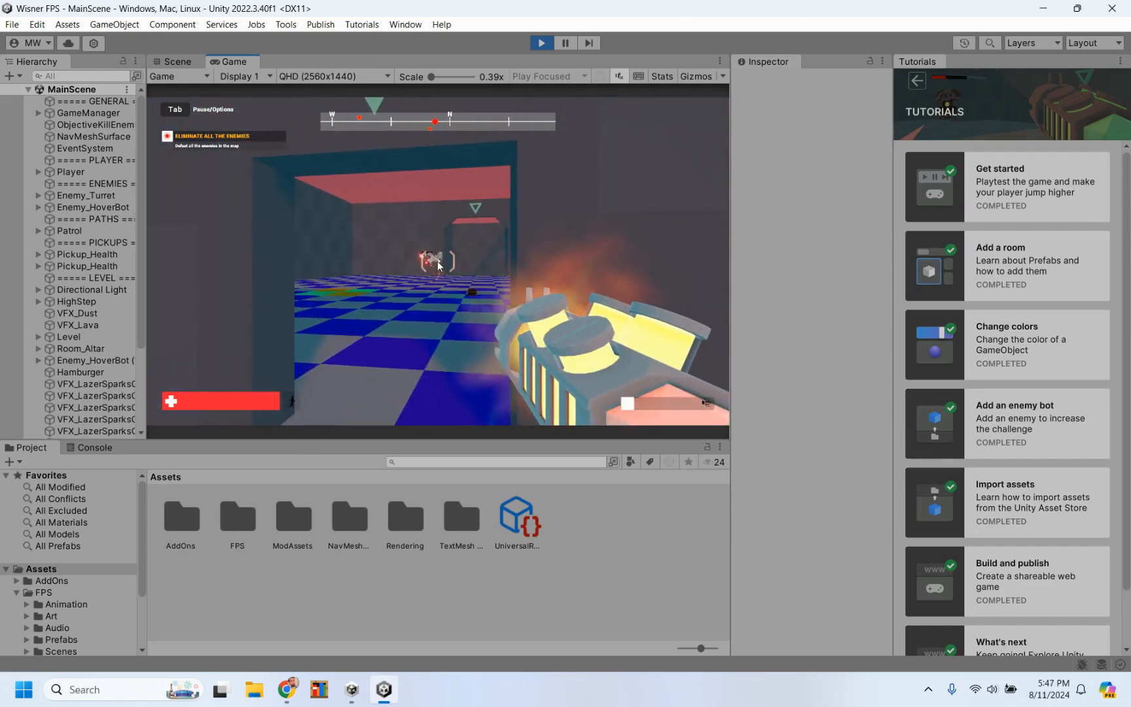
Step: Walk through the level to the altar room and shoot the HoverBot hovering above the altar
key(w)
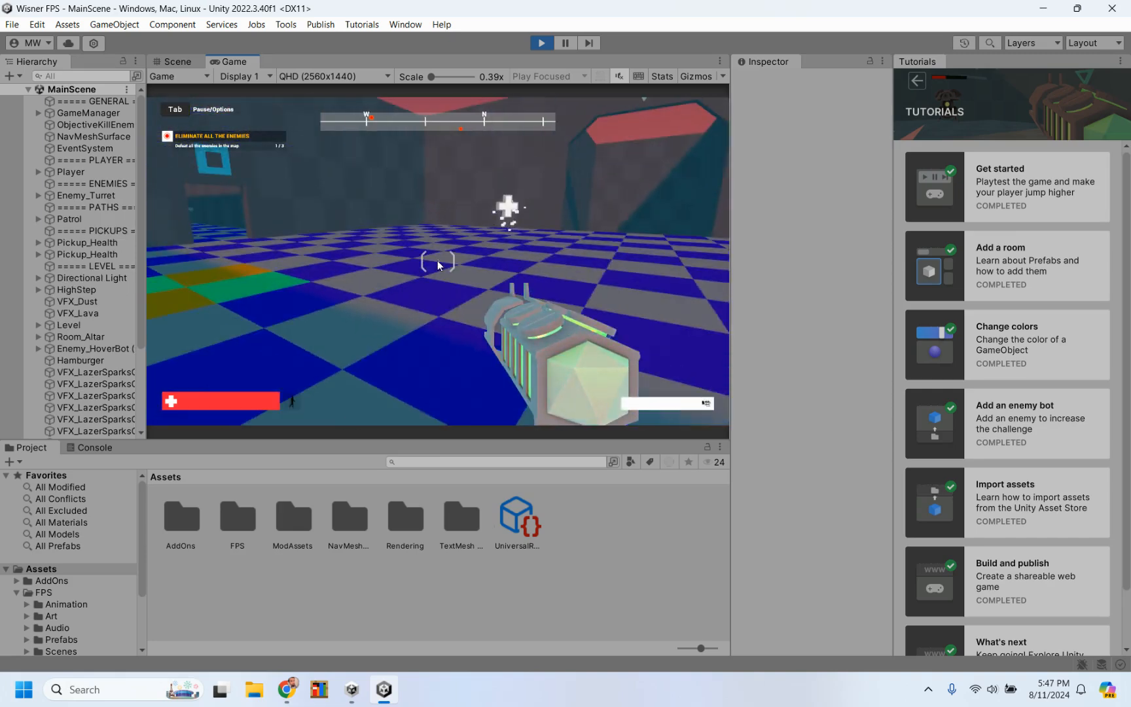
key(w)
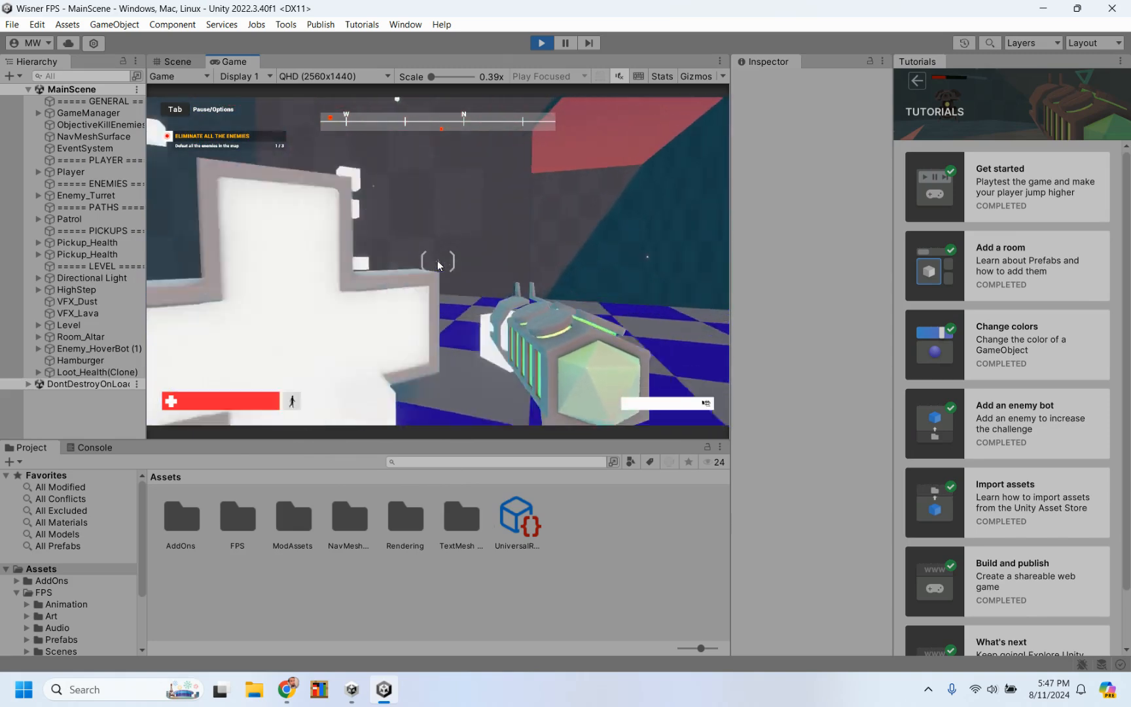
key(w)
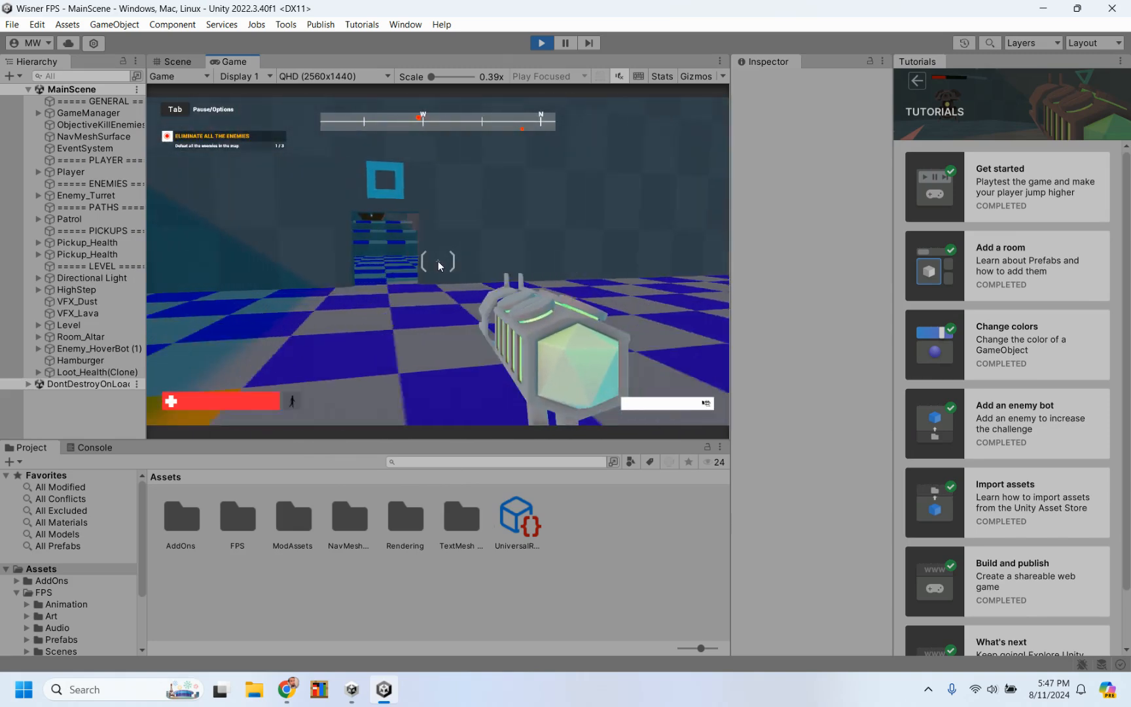
key(w)
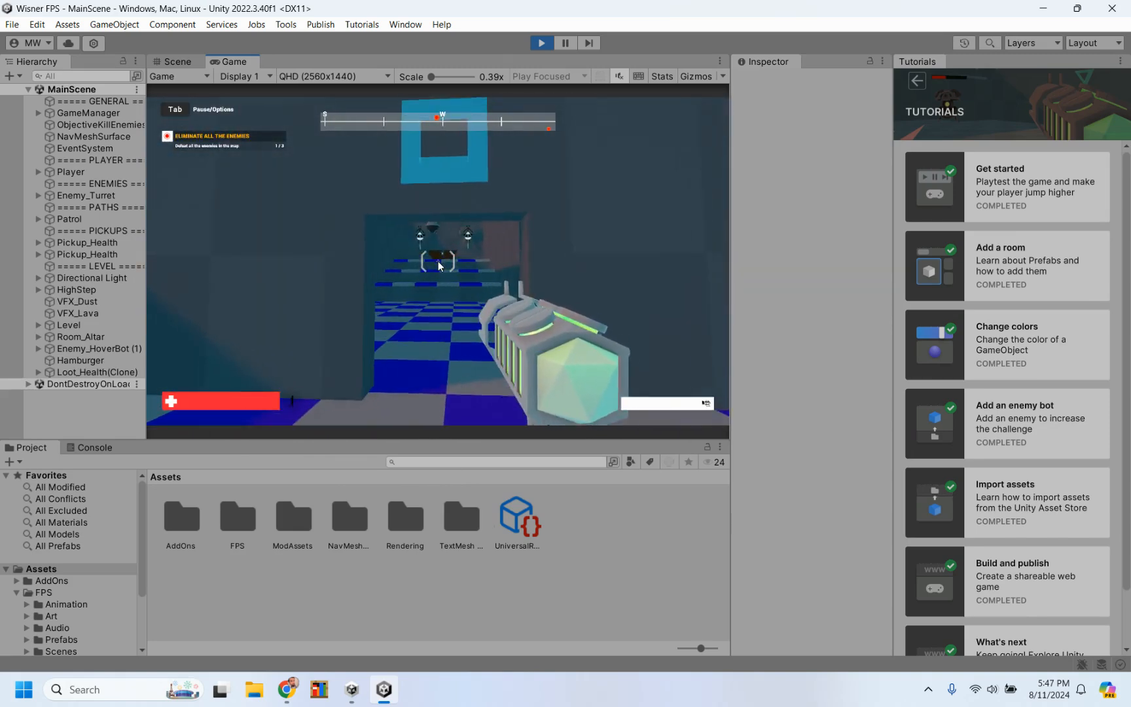
key(w)
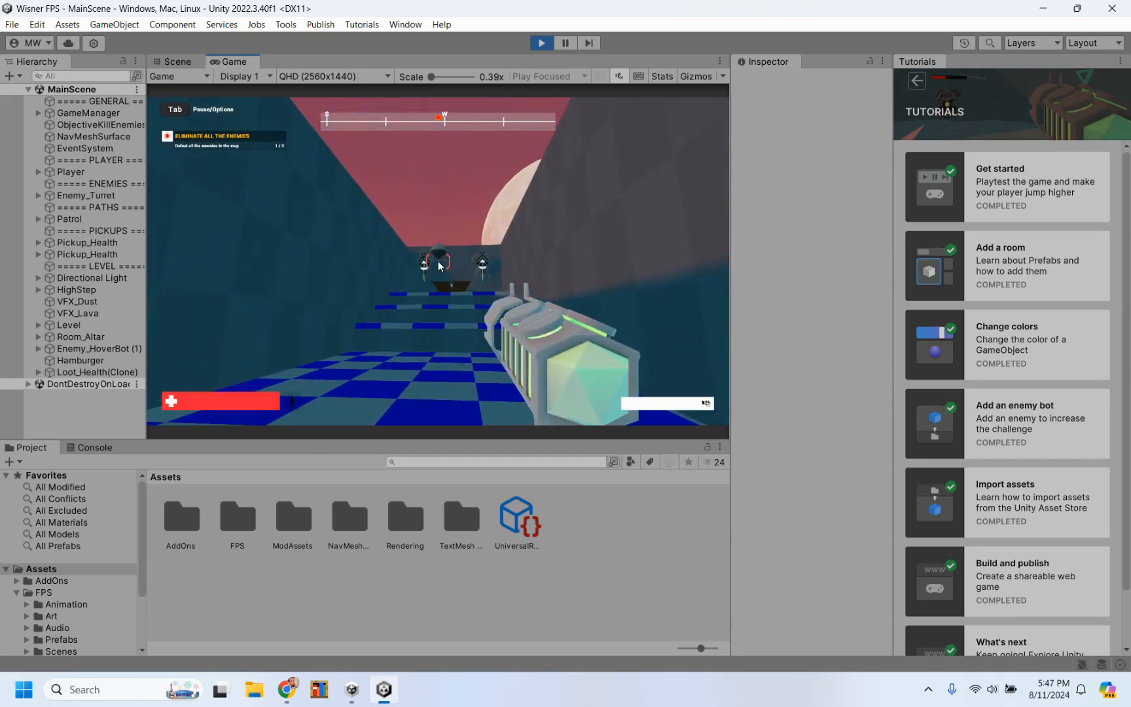
key(s)
click(439, 266)
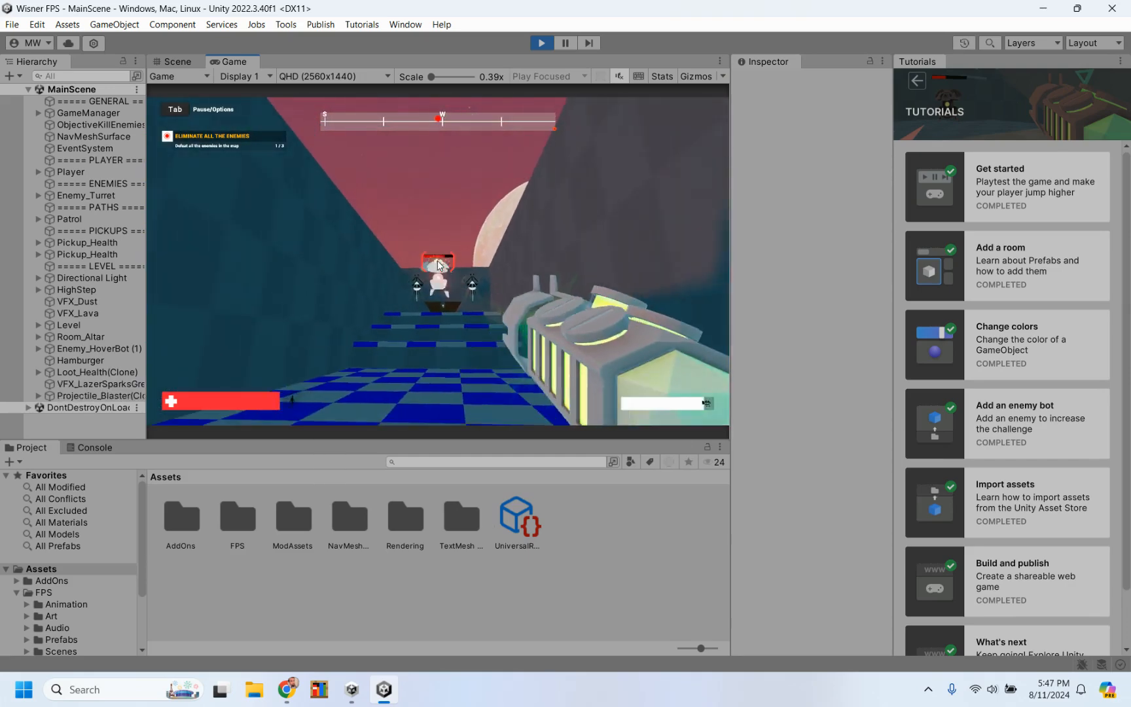
key(w)
click(438, 266)
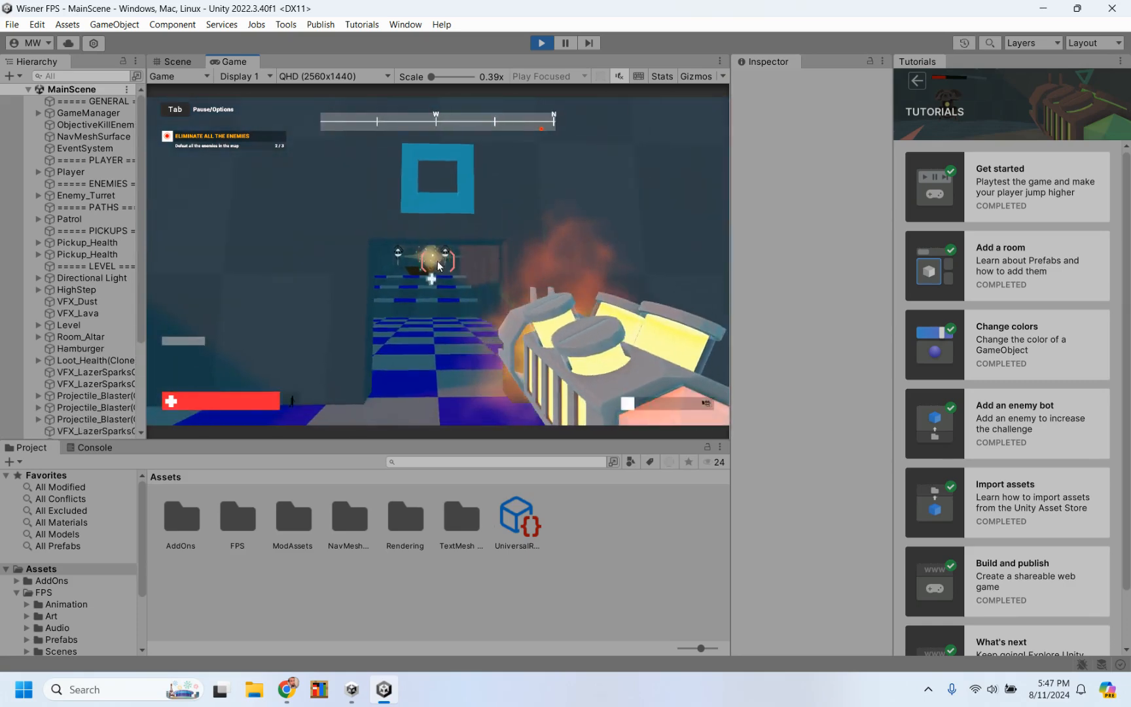
Step: Explore the altar room, walk back through the level's rooms and end the playtest
key(w)
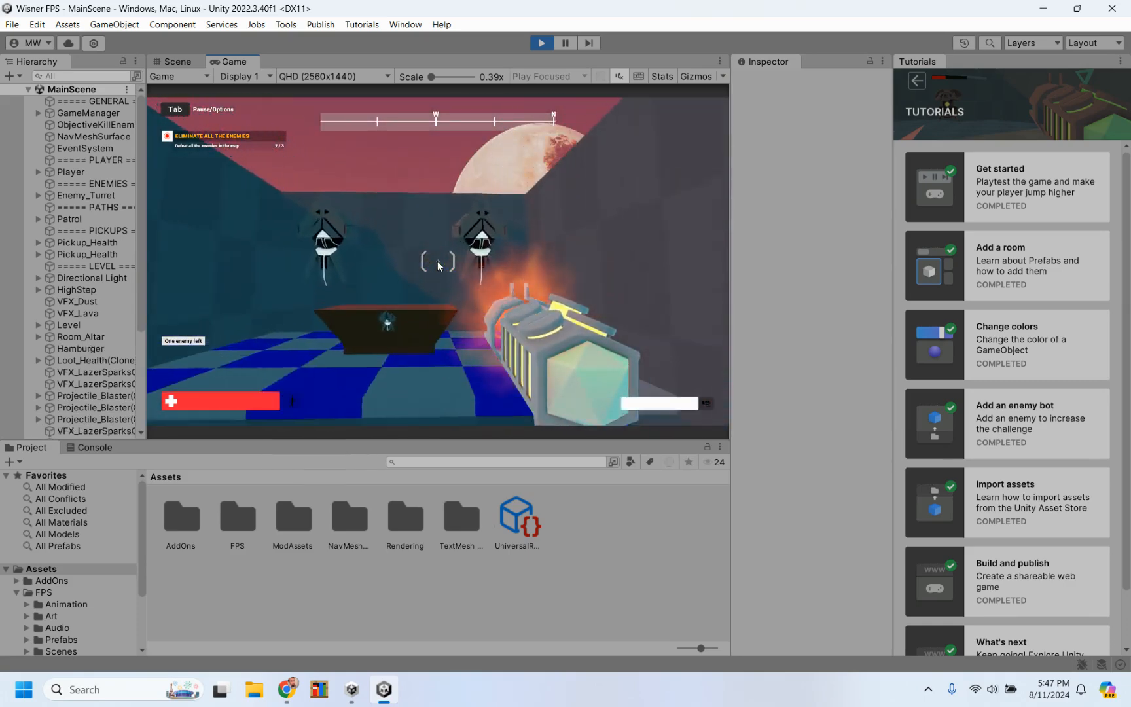
key(s)
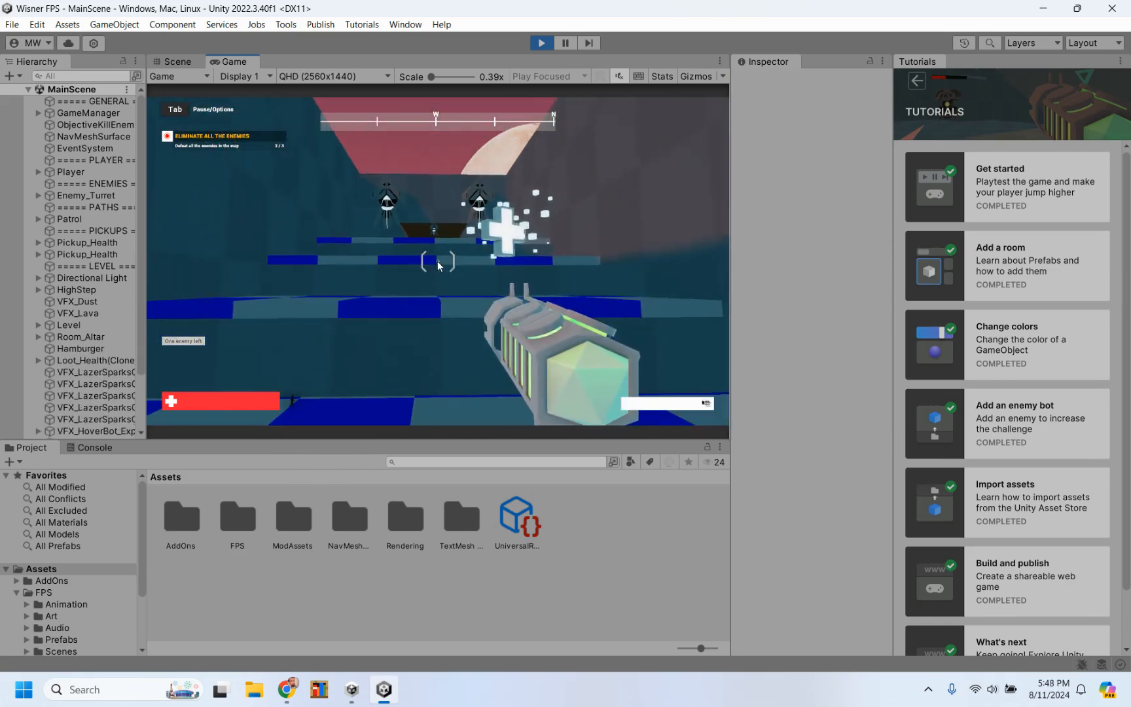
key(w)
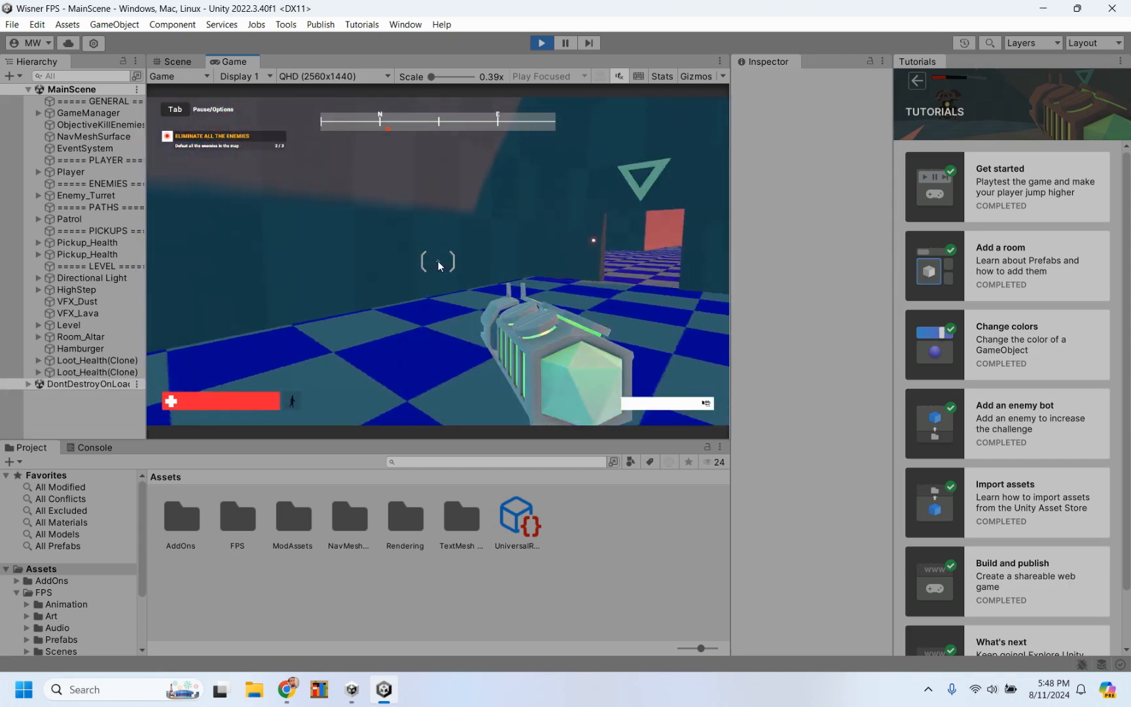
key(w)
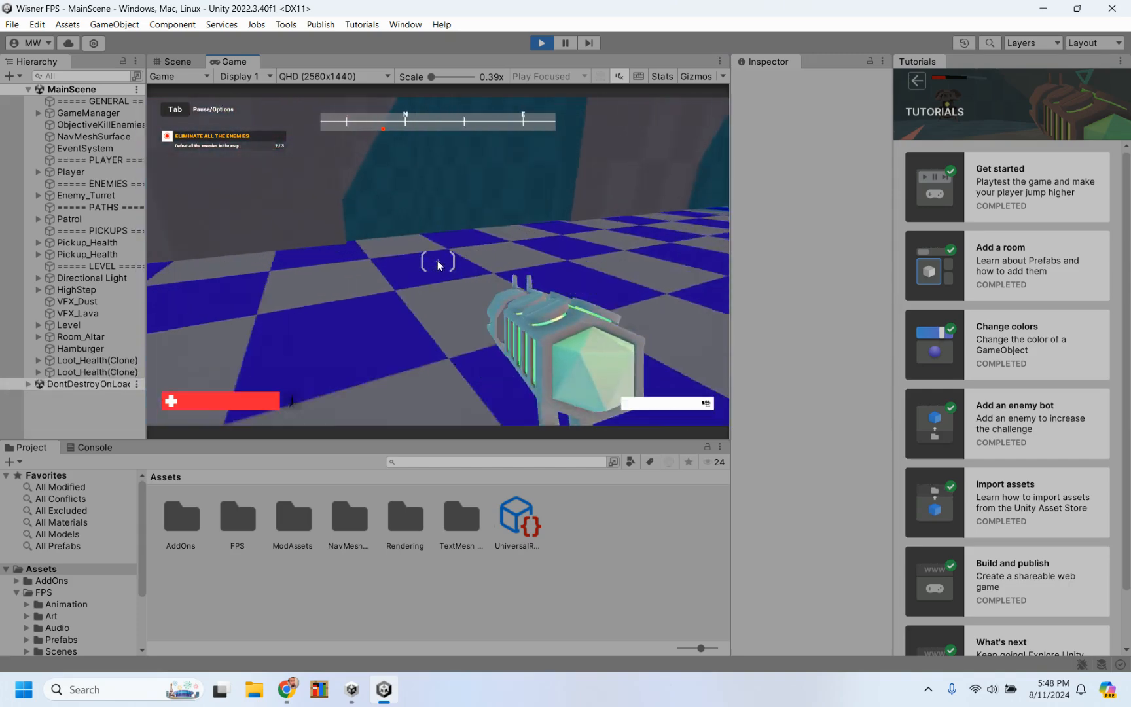
key(w)
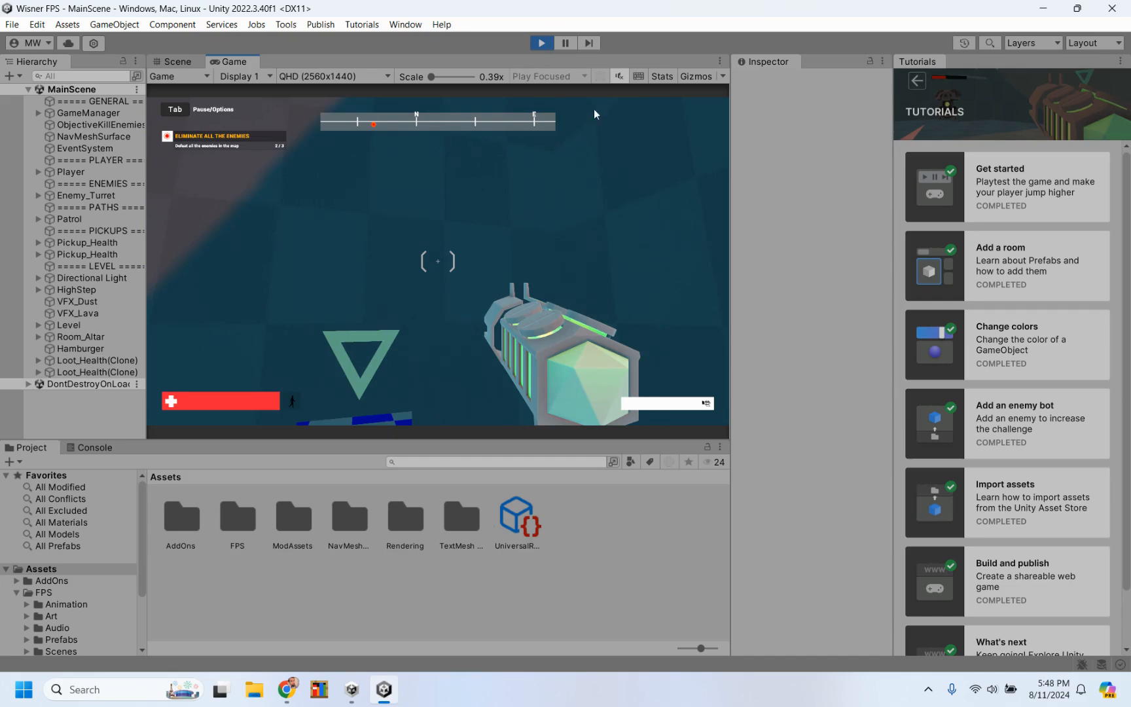
click(540, 47)
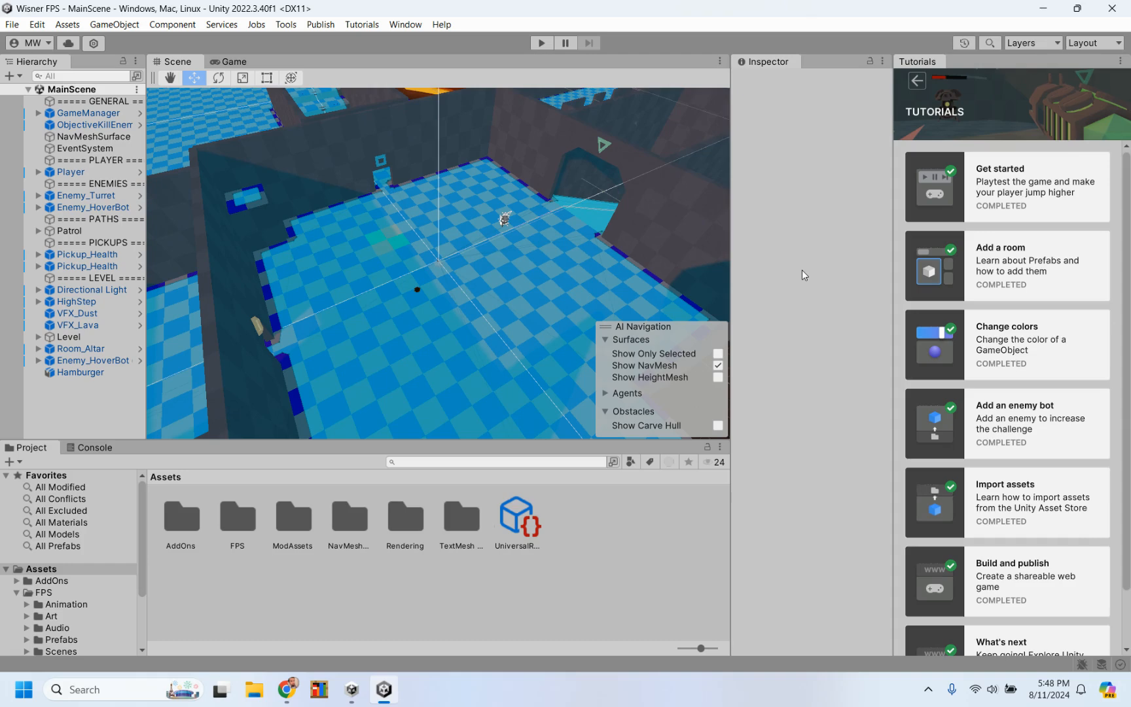
Step: Run the game again, examine the hierarchy objects and the Scene view during play, and stop the game
click(541, 45)
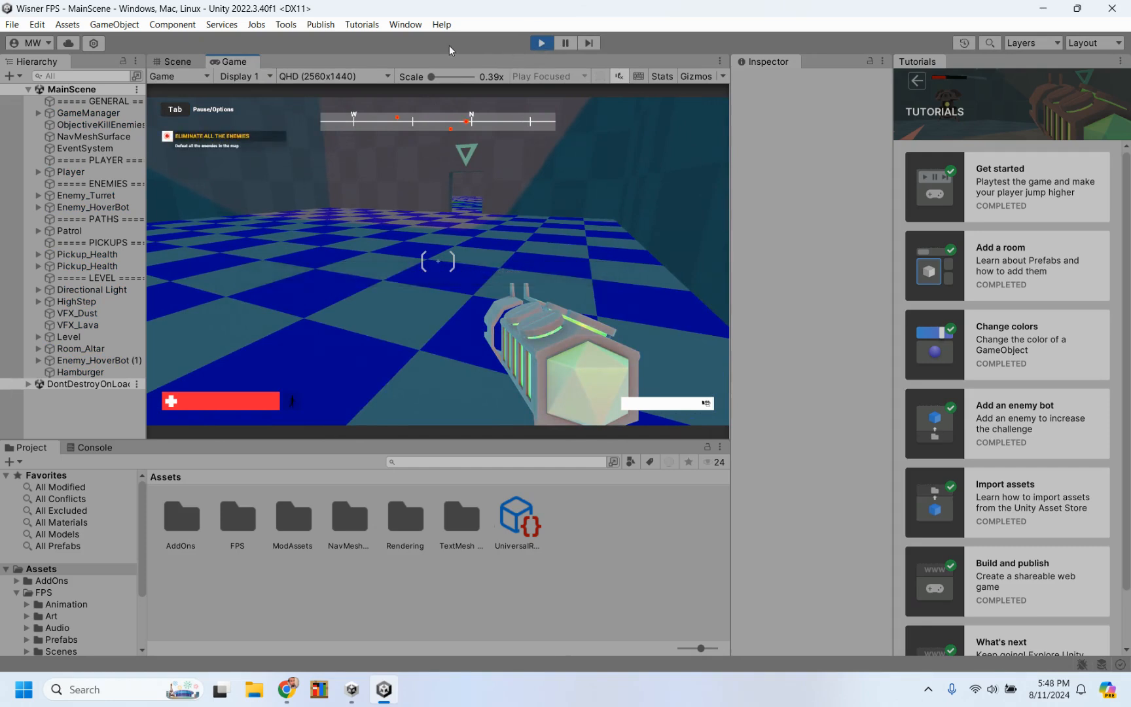
click(85, 195)
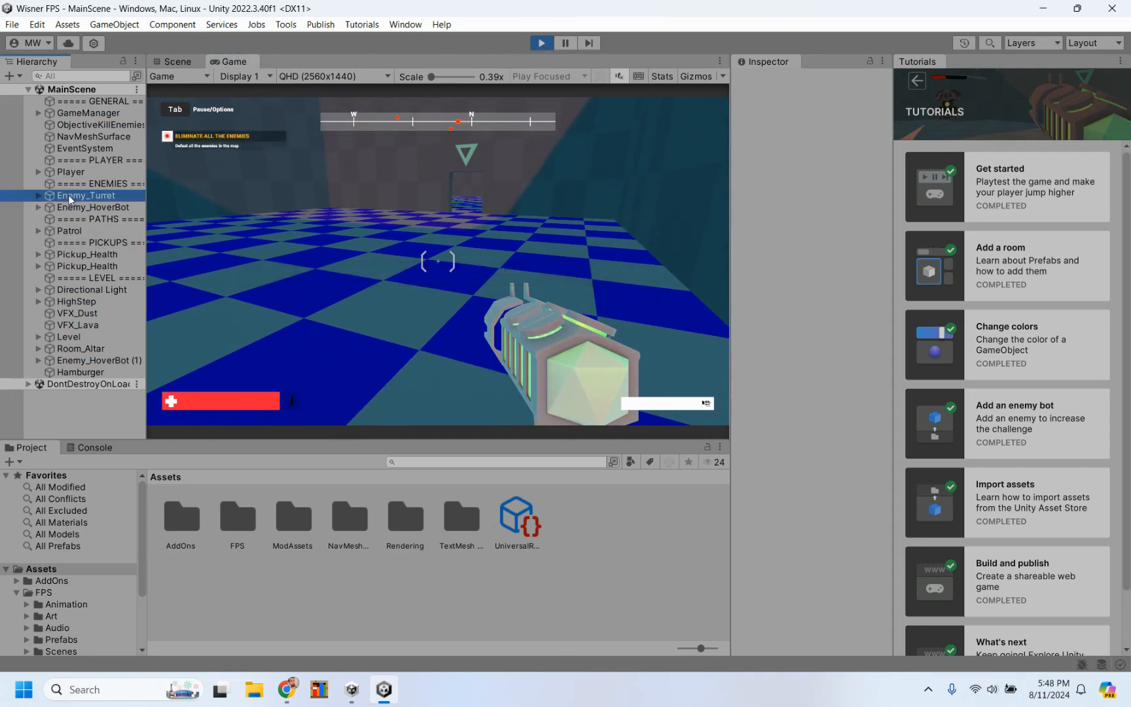
click(74, 278)
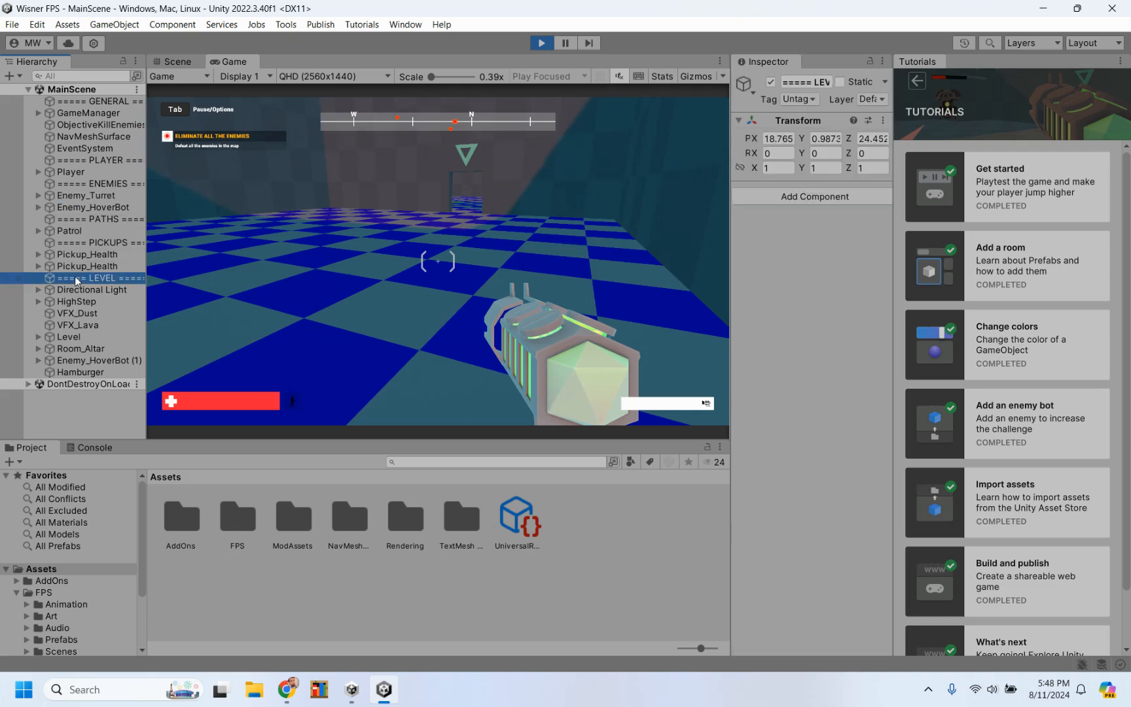
click(169, 62)
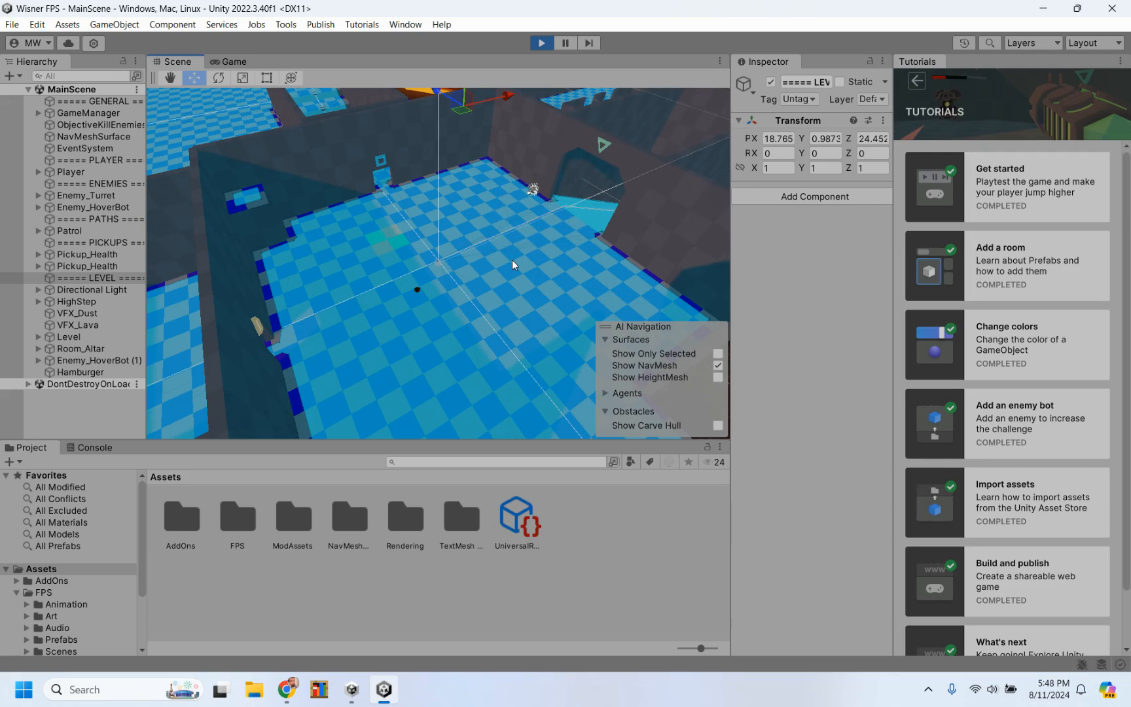
click(542, 43)
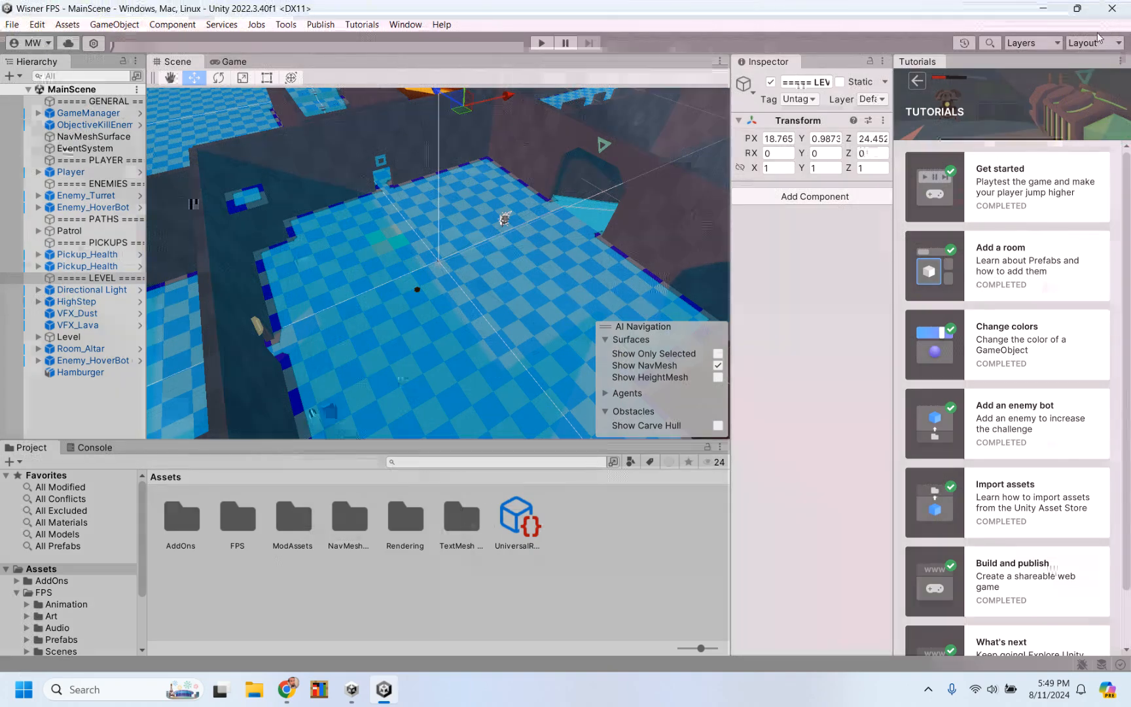
Step: Switch the editor to the Default layout and expand MainScene in the hierarchy
click(1110, 46)
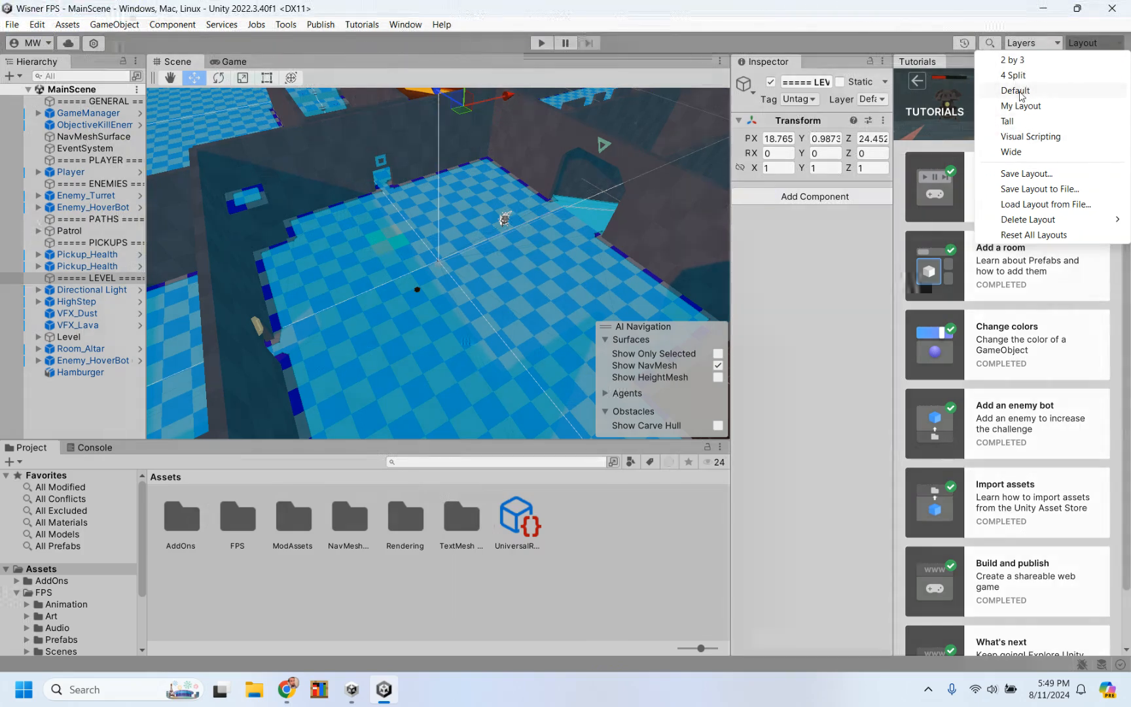
click(1020, 91)
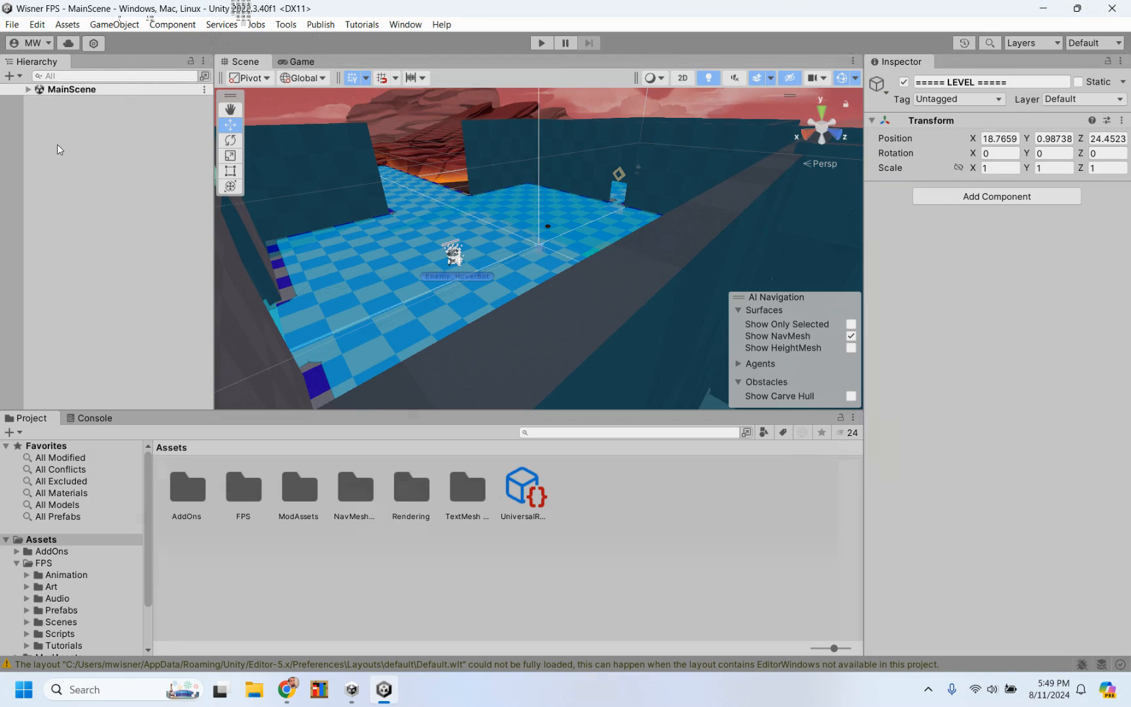
click(27, 91)
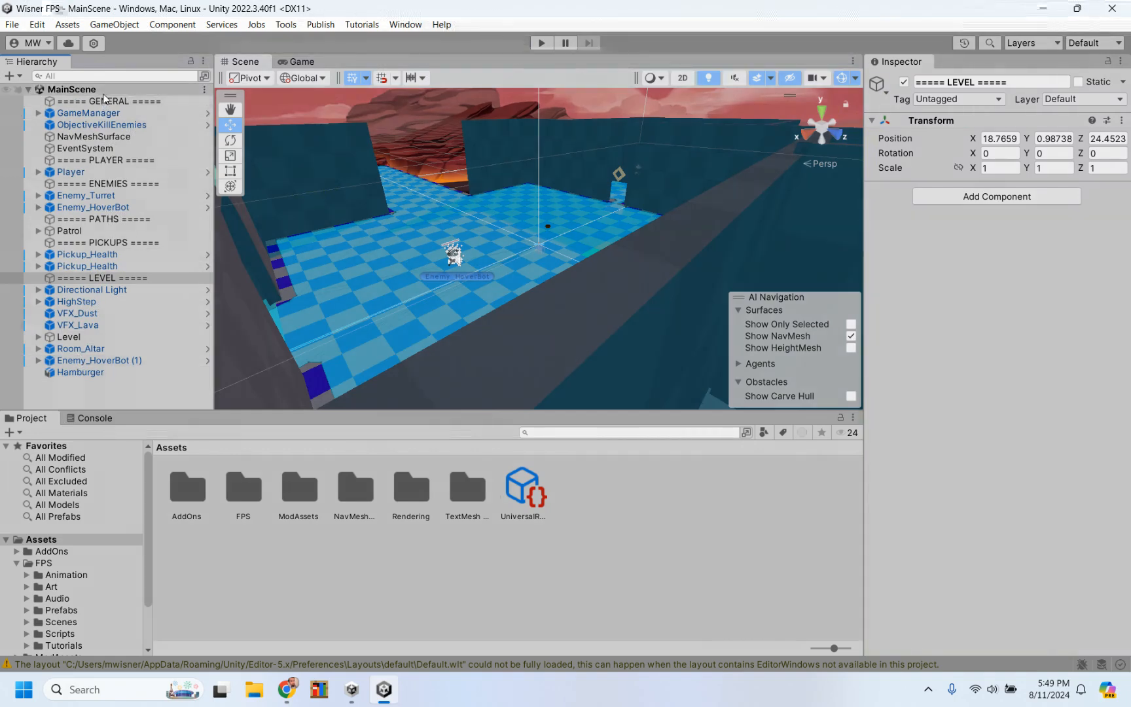
Step: Examine the MainScene hierarchy and view the level's rooms from several angles up to an overhead overview
click(28, 90)
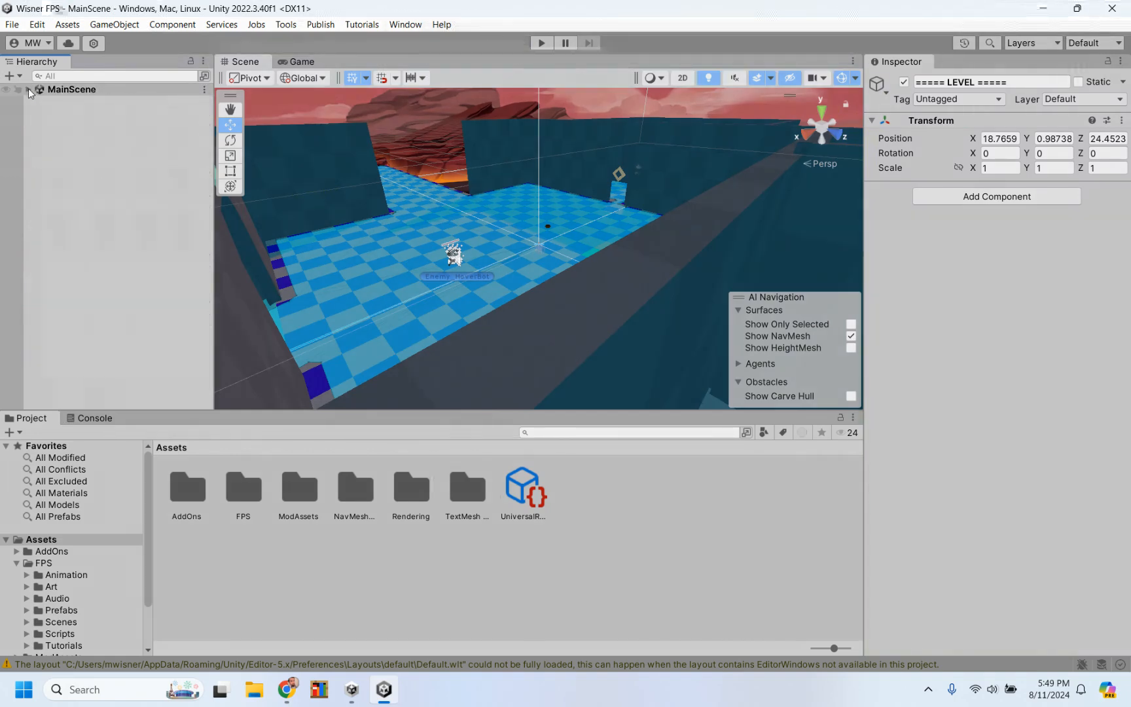
click(28, 89)
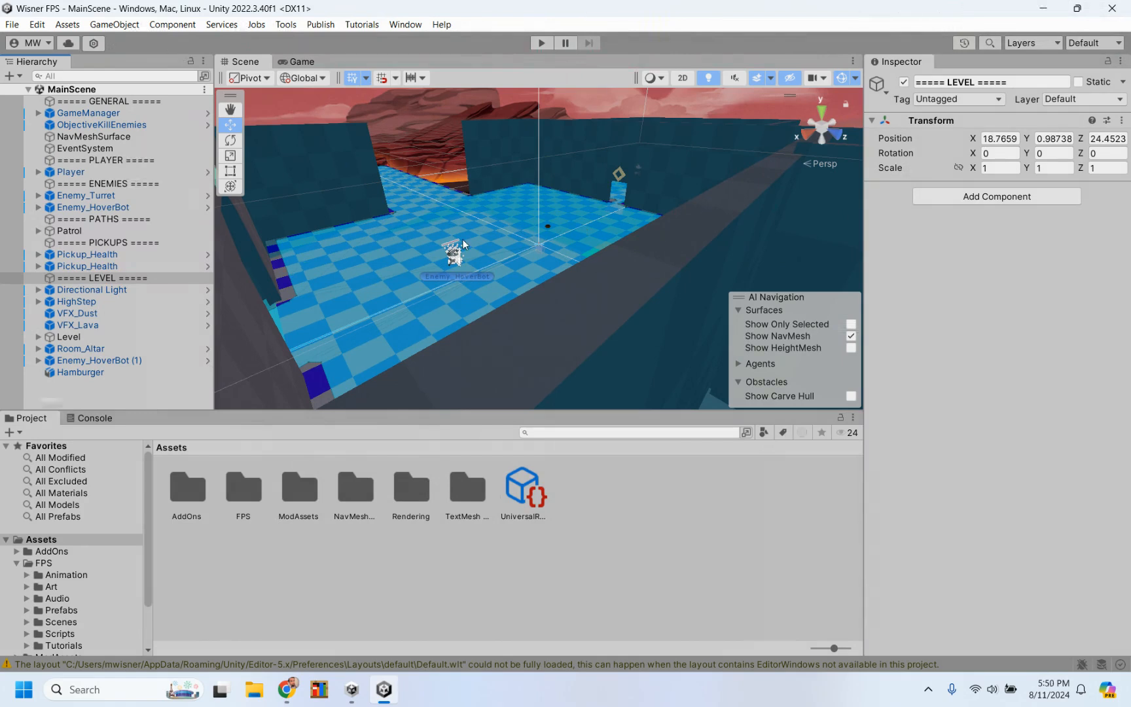
alt+drag(641, 240, 398, 163)
scroll(398, 163, down, 6)
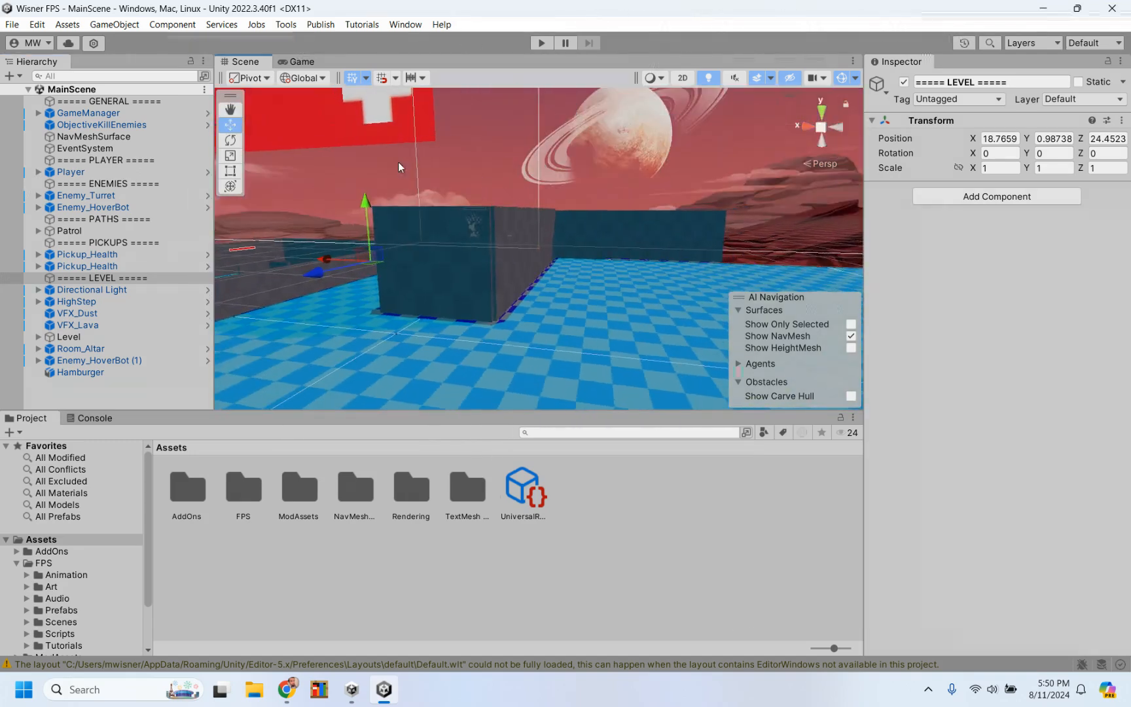
scroll(399, 163, up, 3)
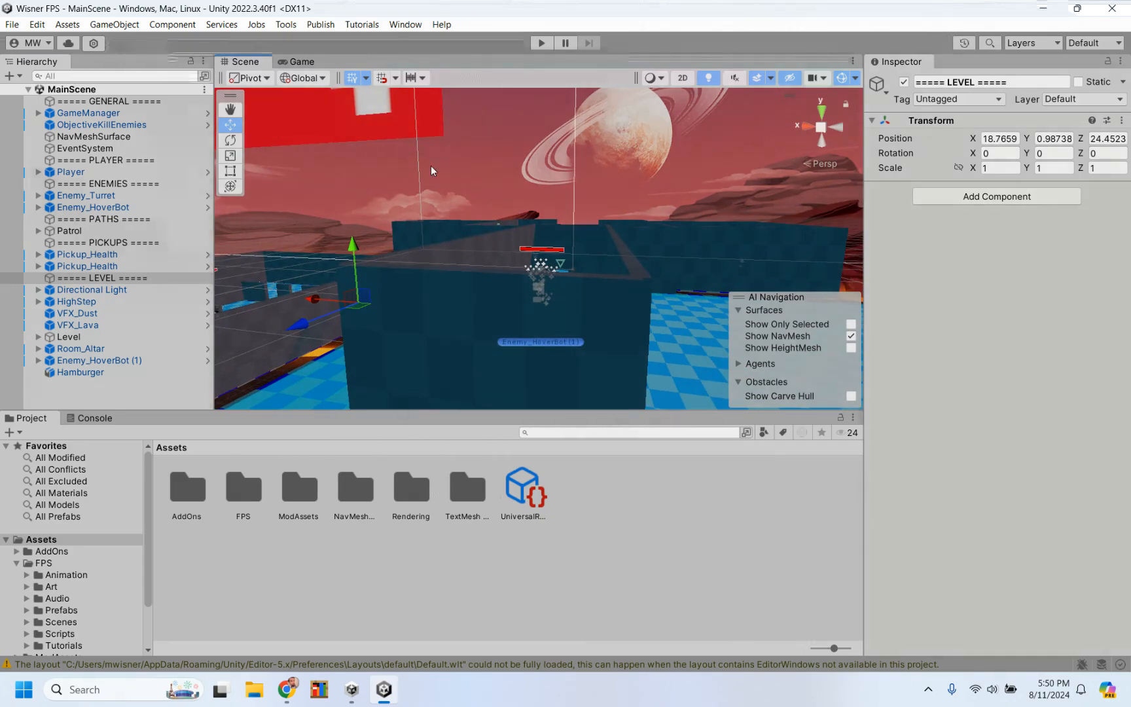
alt+drag(430, 165, 726, 322)
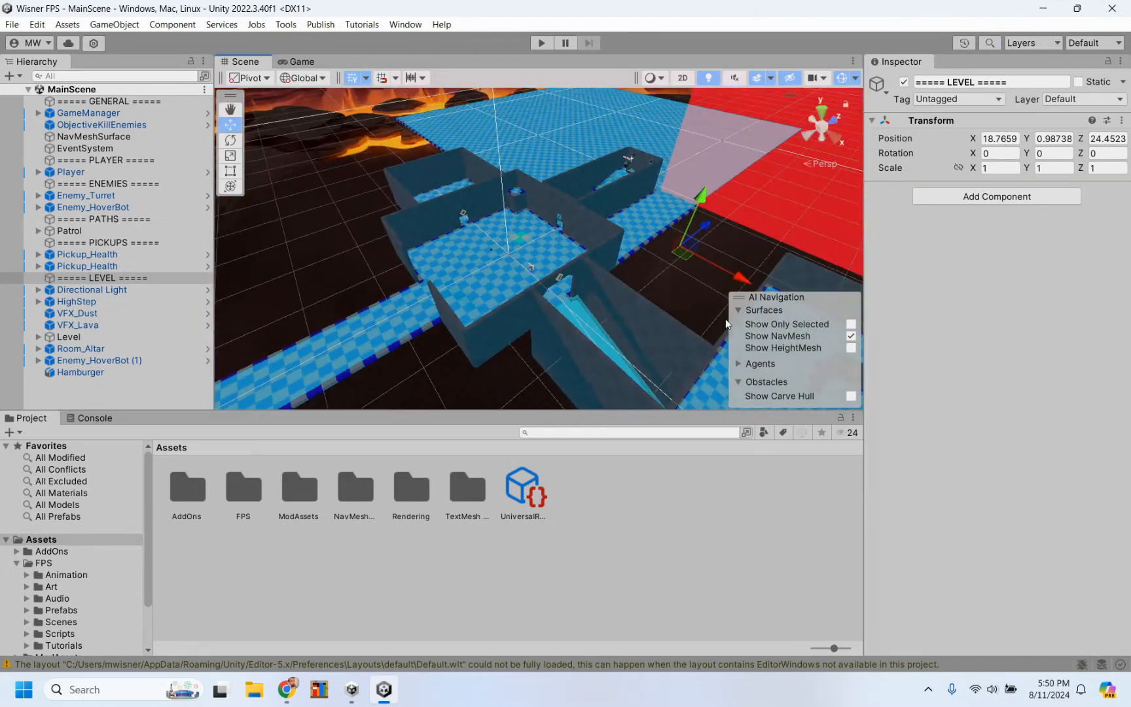
alt+drag(593, 288, 763, 339)
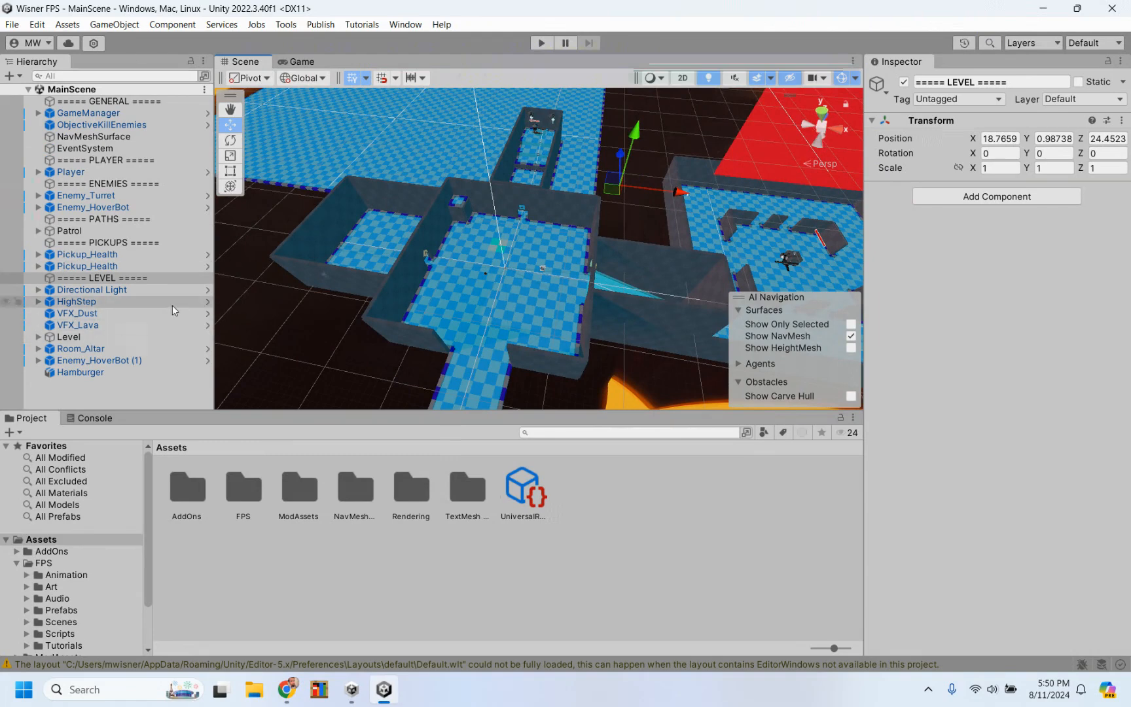
Step: Focus the Scene view on Enemy_HoverBot (1), activate the Rotate tool, and inspect the bot from the front, right side and perspective
click(88, 362)
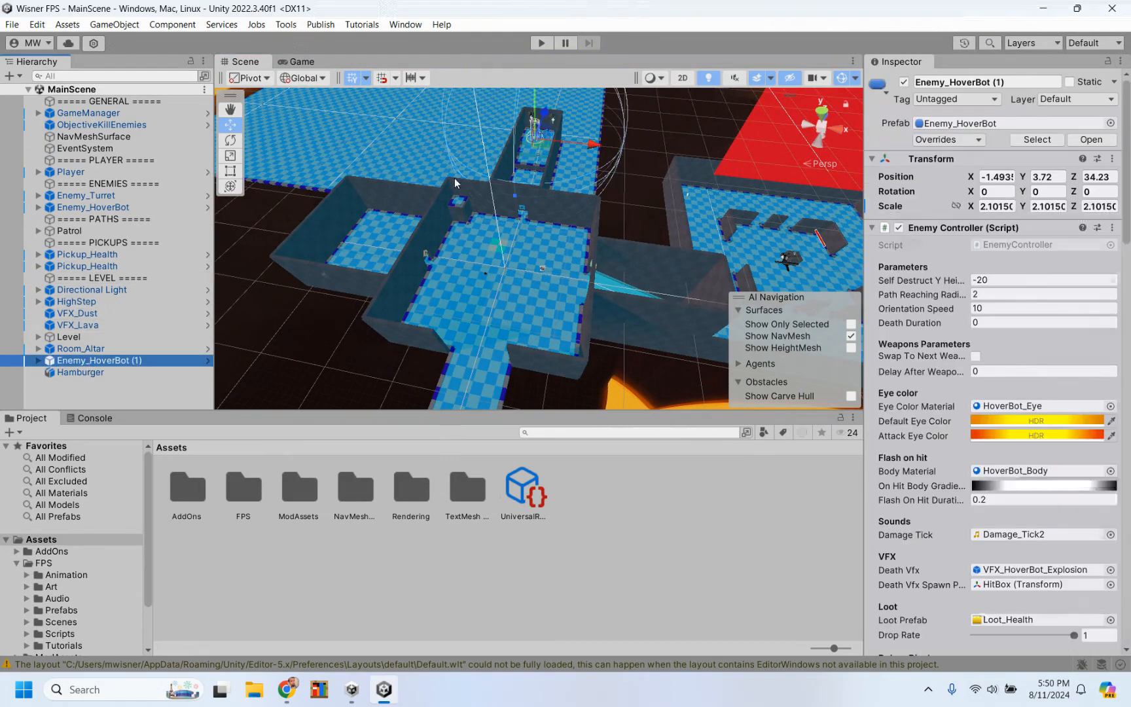
key(f)
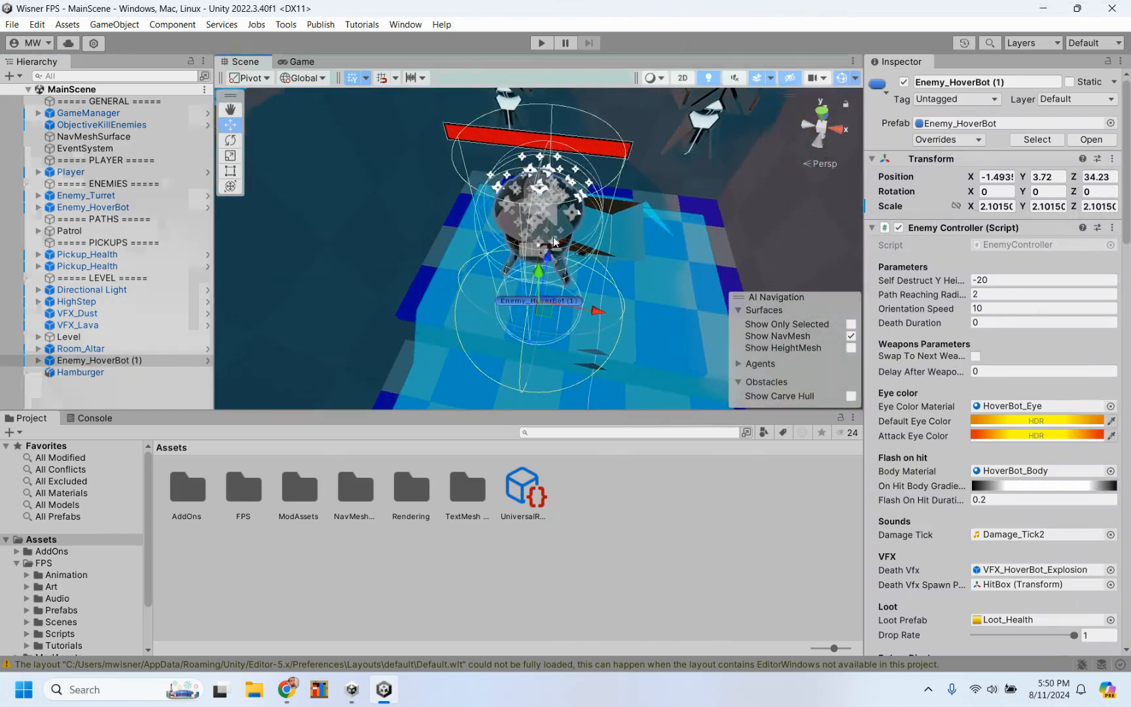
scroll(573, 262, down, 5)
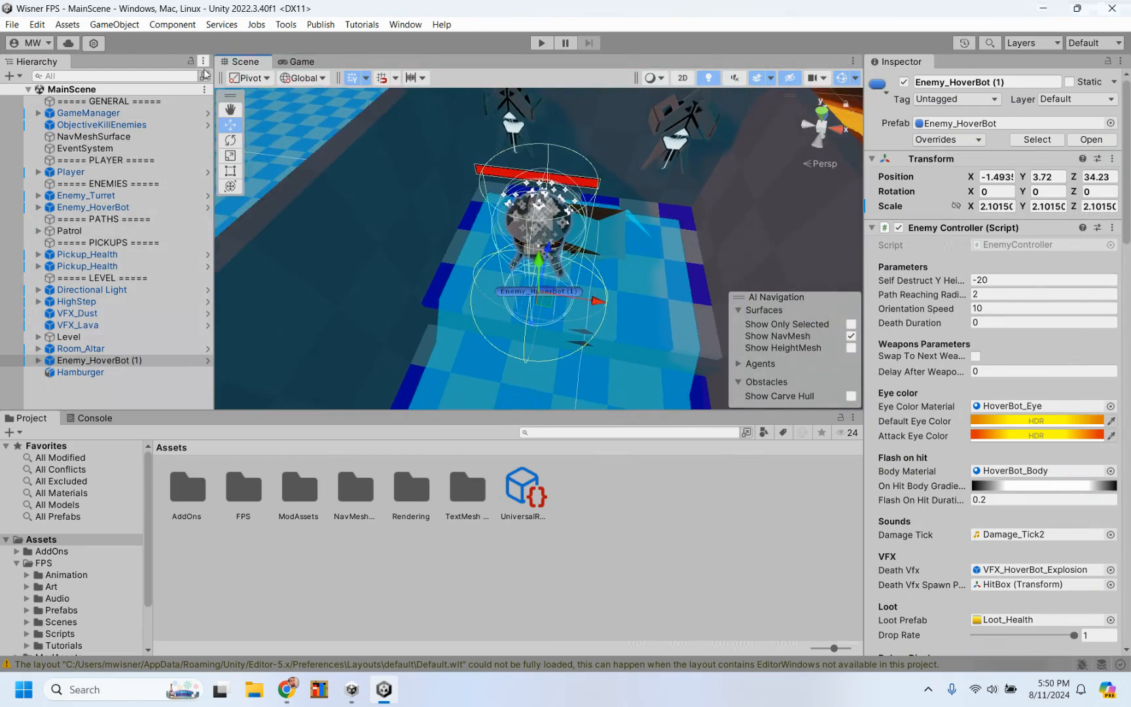
click(231, 139)
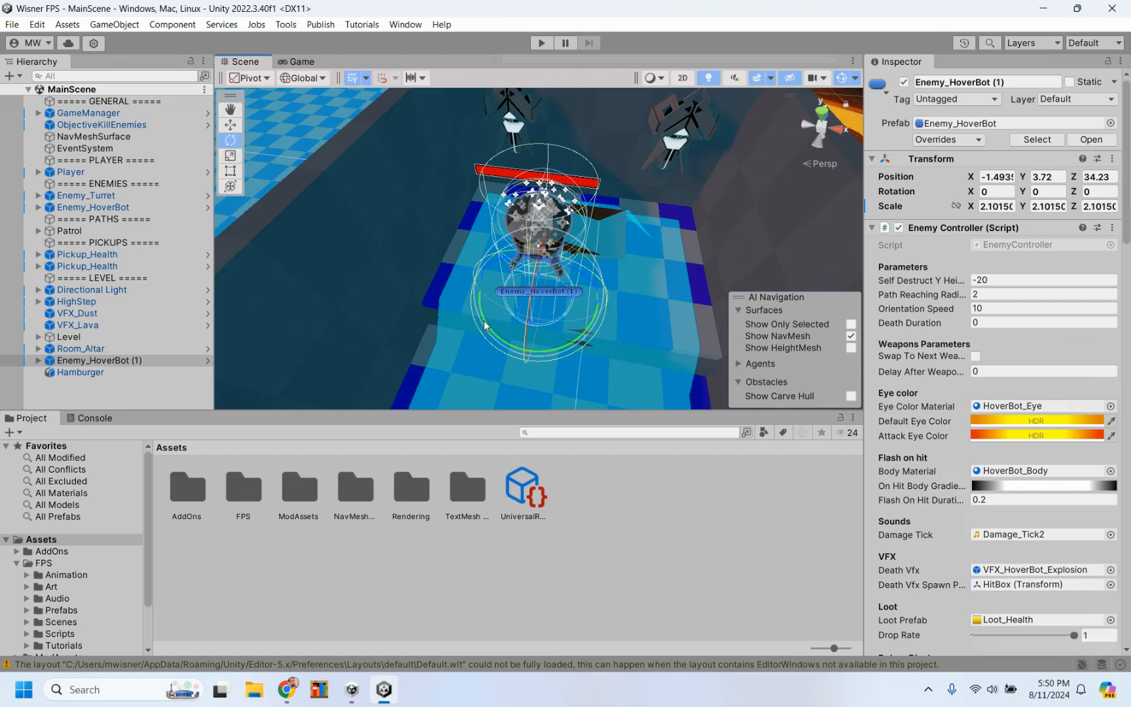
alt+drag(506, 345, 388, 221)
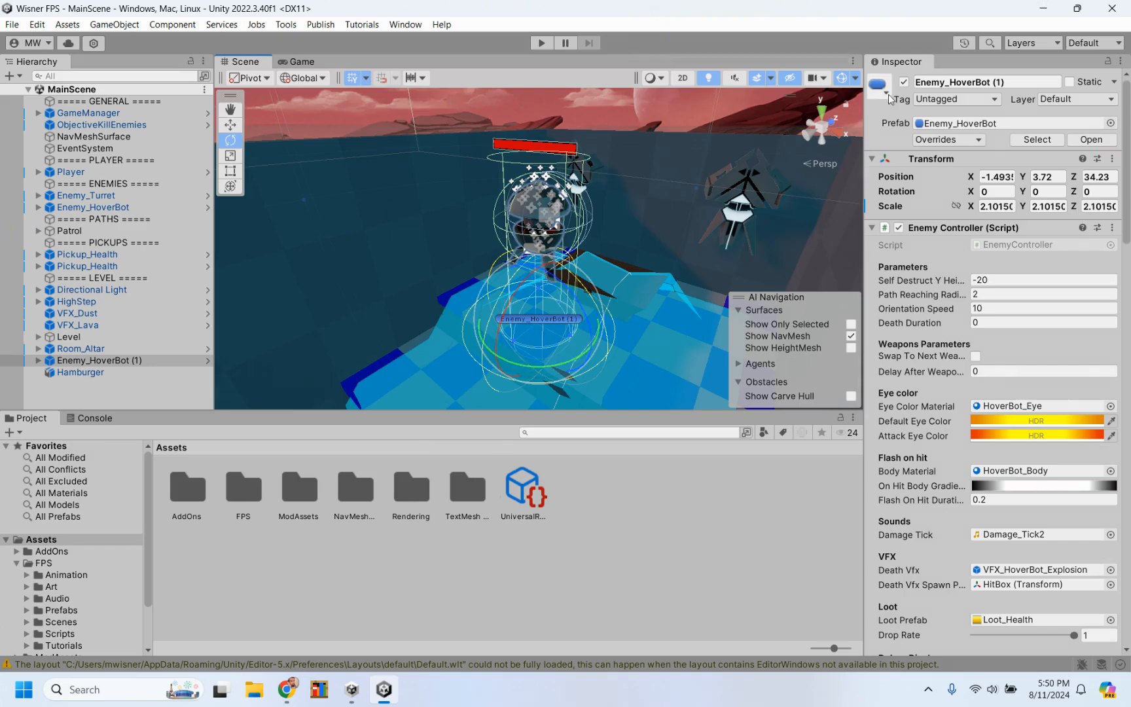
click(821, 116)
click(822, 118)
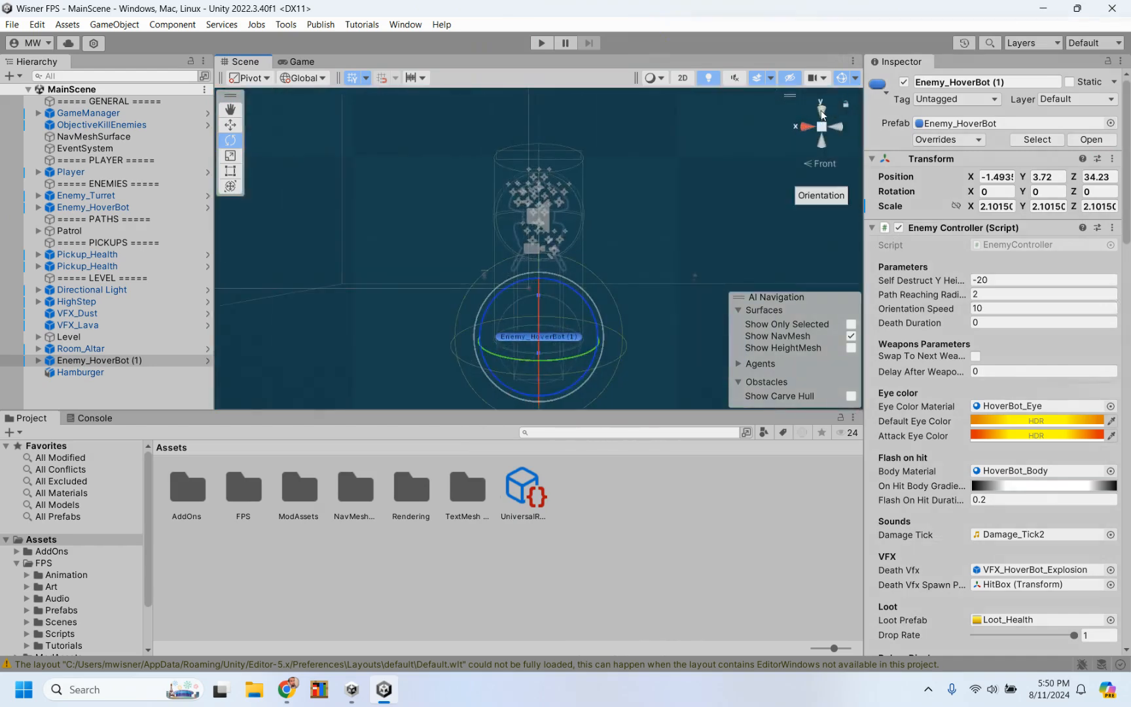
click(805, 129)
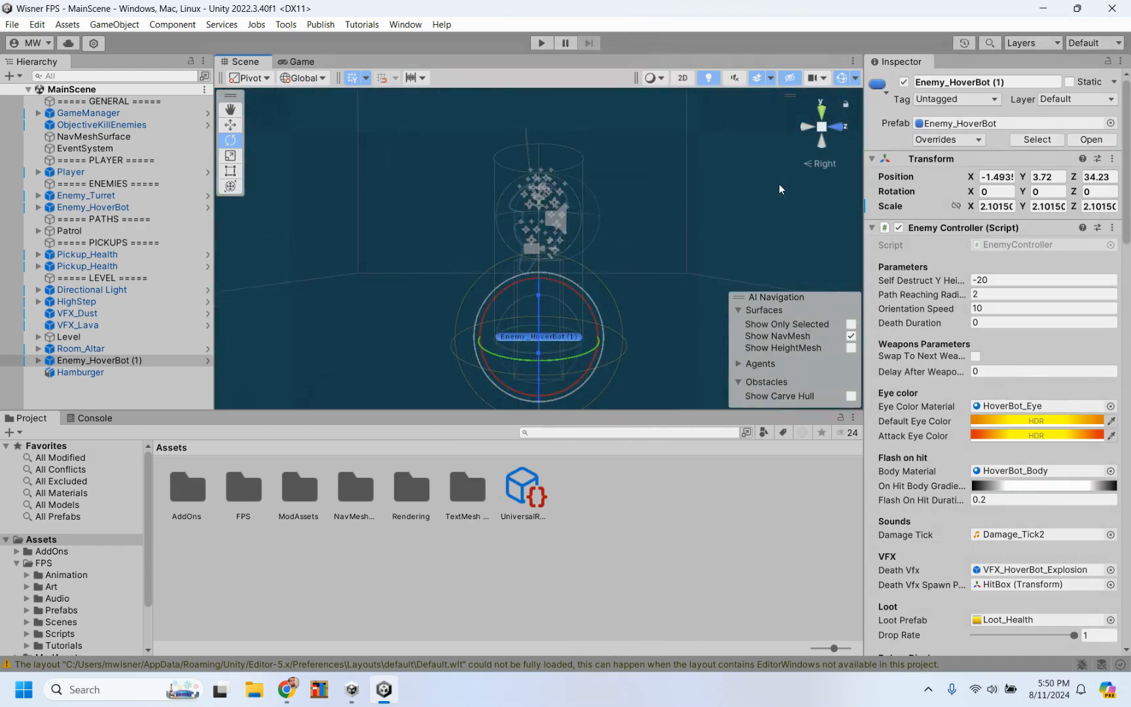
alt+drag(709, 237, 618, 252)
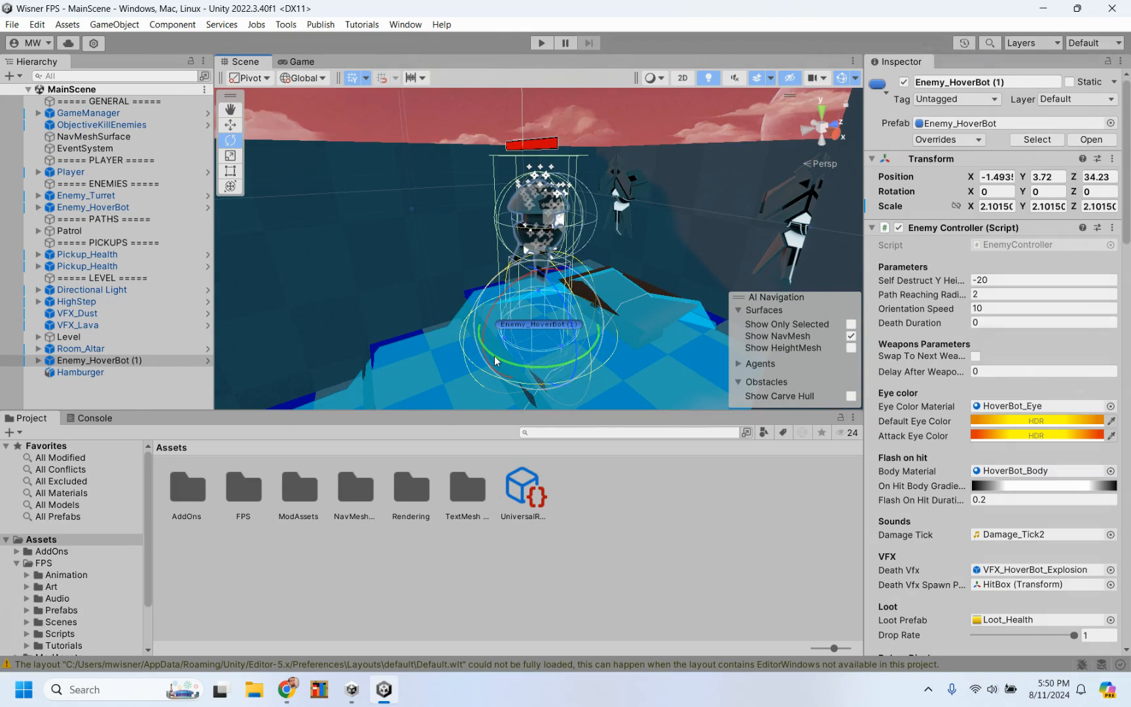
Step: Turn Enemy_HoverBot (1) around its vertical axis to a Y rotation of exactly -180
drag(496, 360, 654, 350)
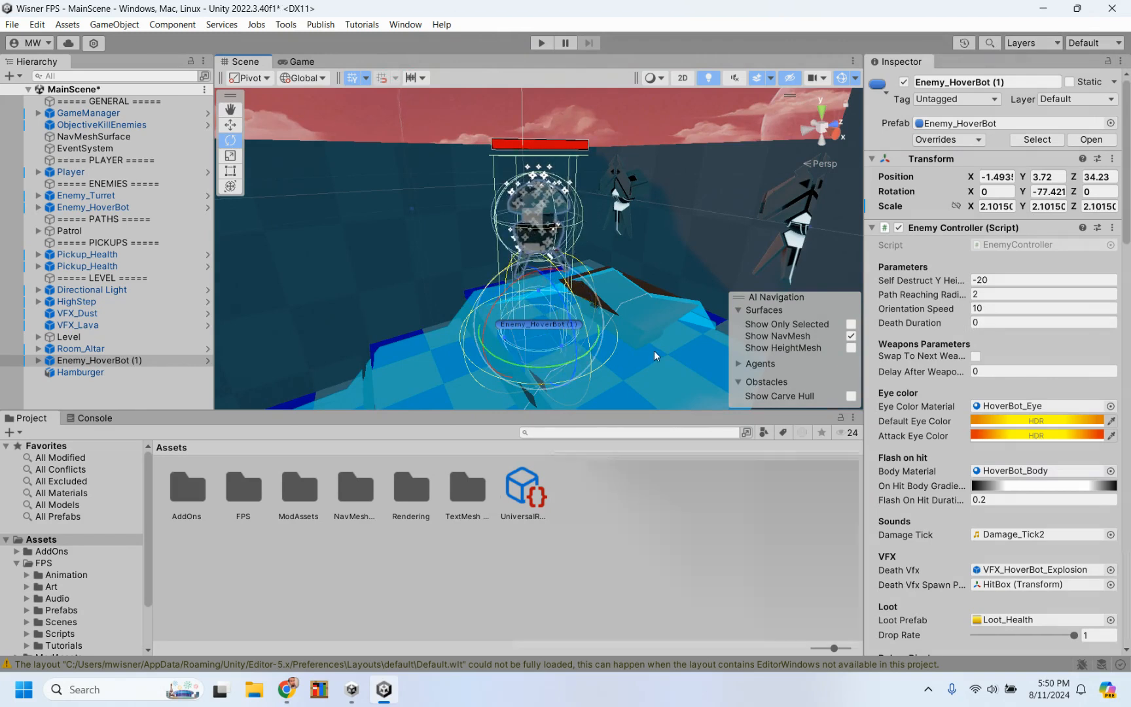
drag(485, 361, 722, 319)
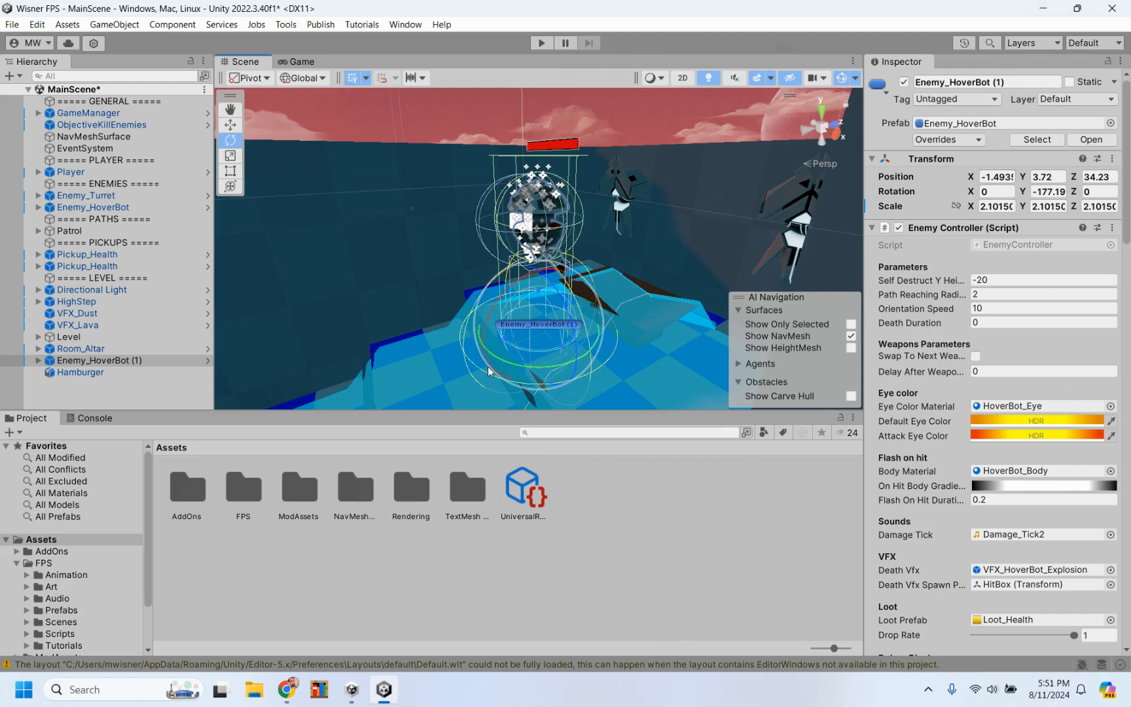
mouse_move(494, 359)
mouse_down()
mouse_move(674, 342)
mouse_move(498, 368)
mouse_up()
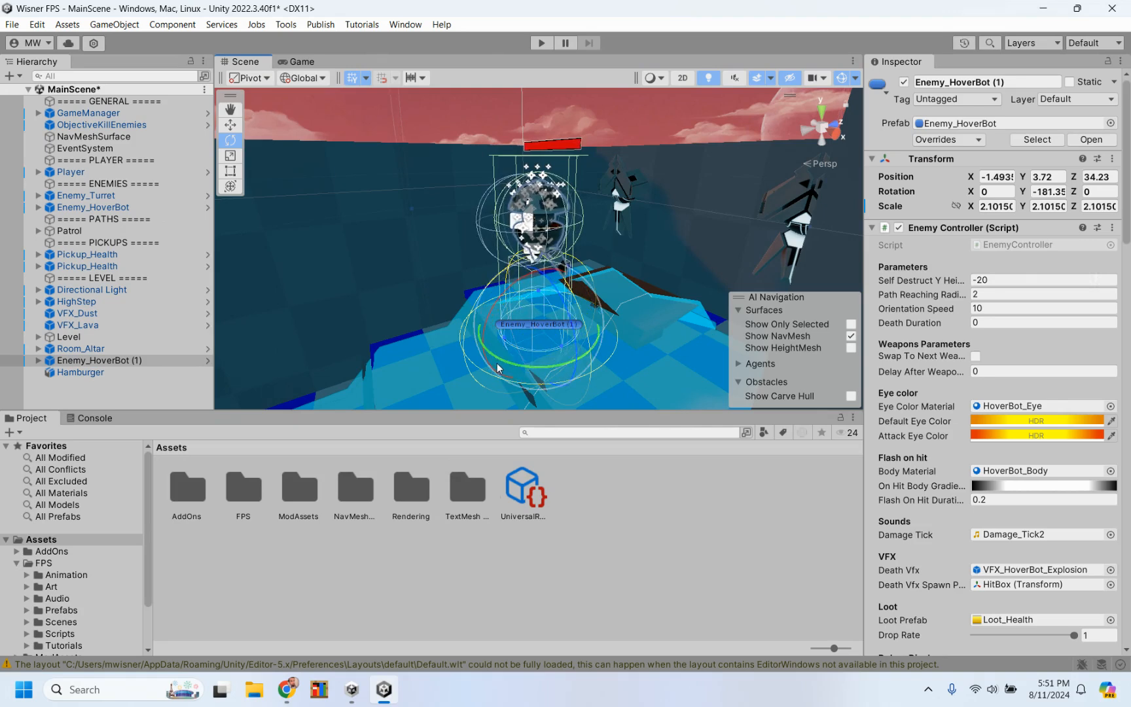
click(1051, 192)
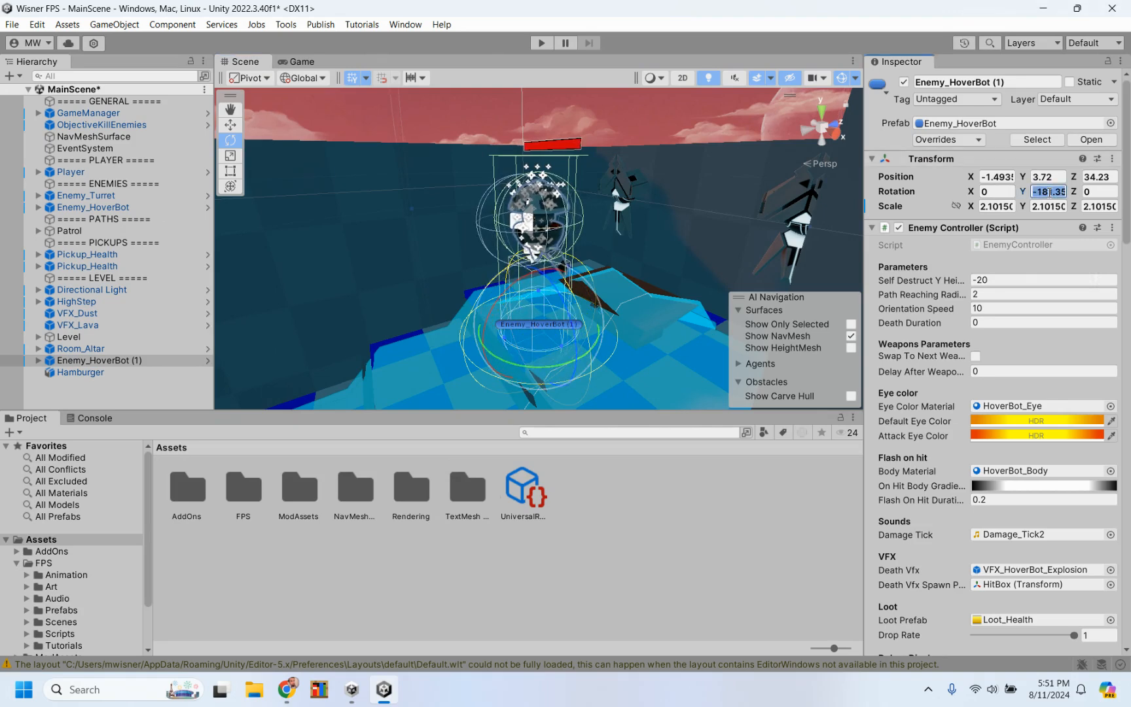
text(-180)
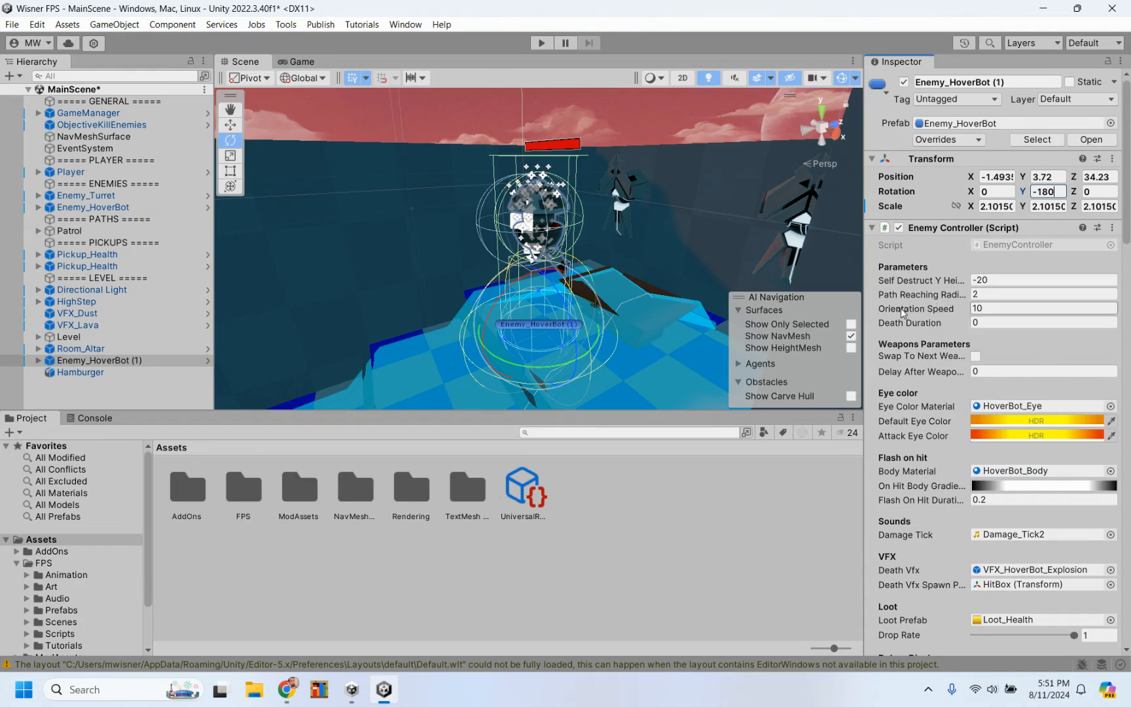
Step: Examine the HoverBot's Enemy Controller settings from weapons to loot, switching Swap To Next Weapon on and back off
scroll(924, 334, down, 2)
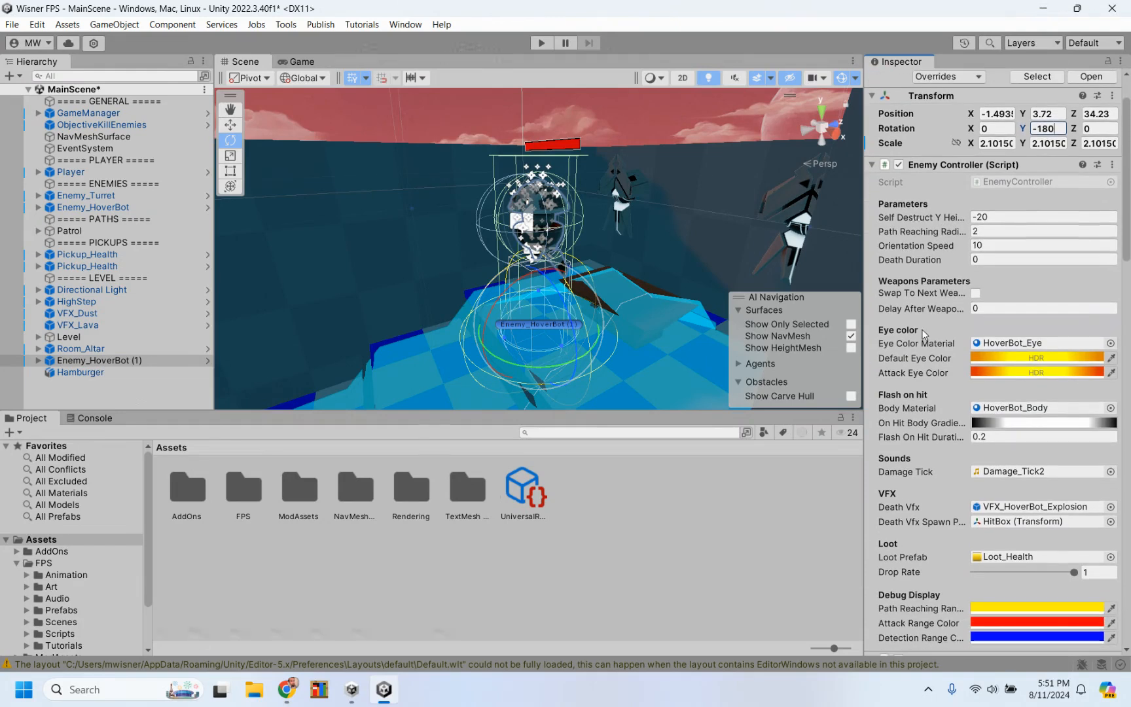
scroll(924, 334, down, 2)
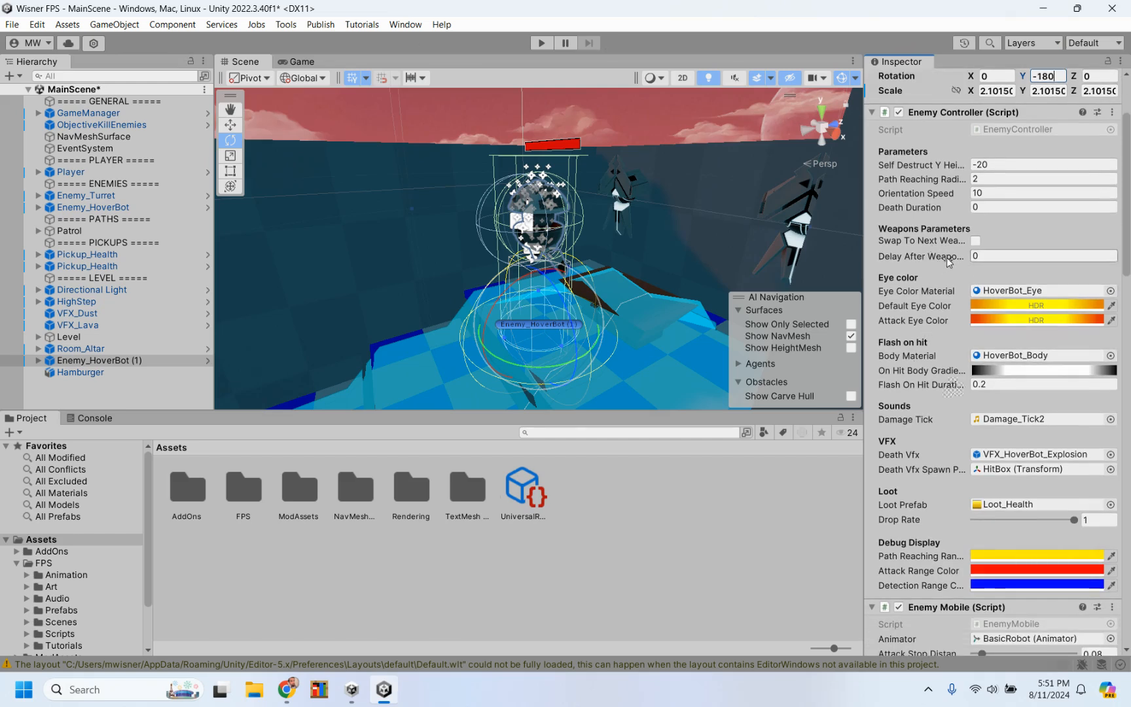
click(939, 260)
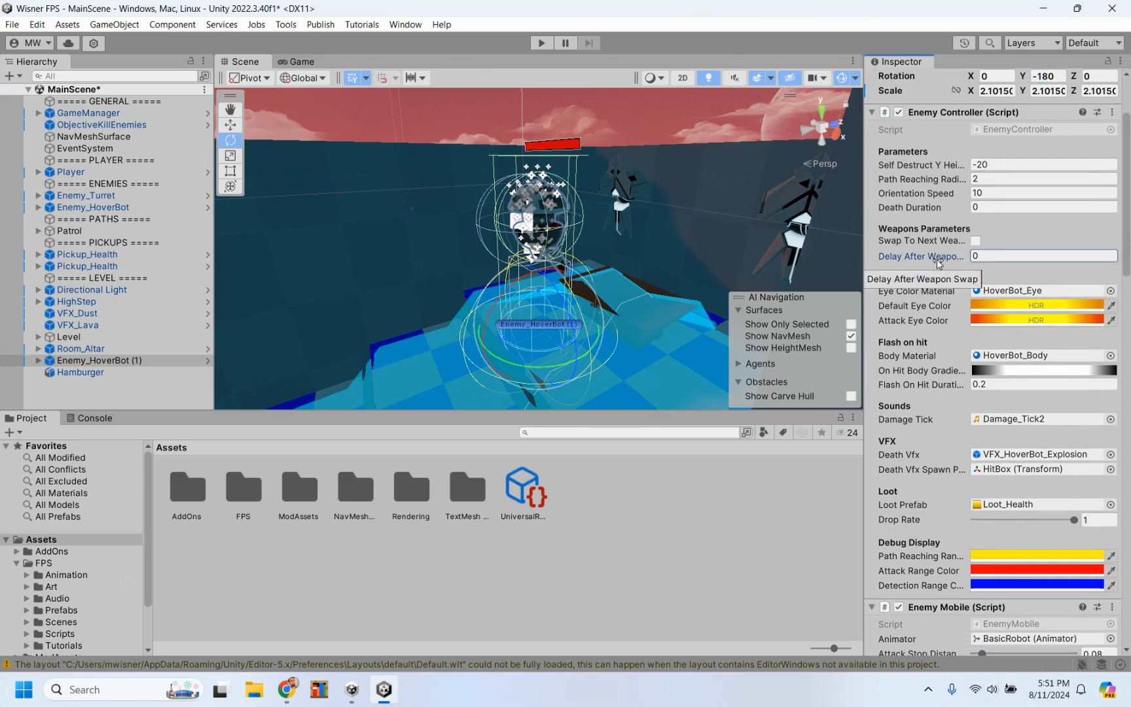
scroll(924, 379, down, 3)
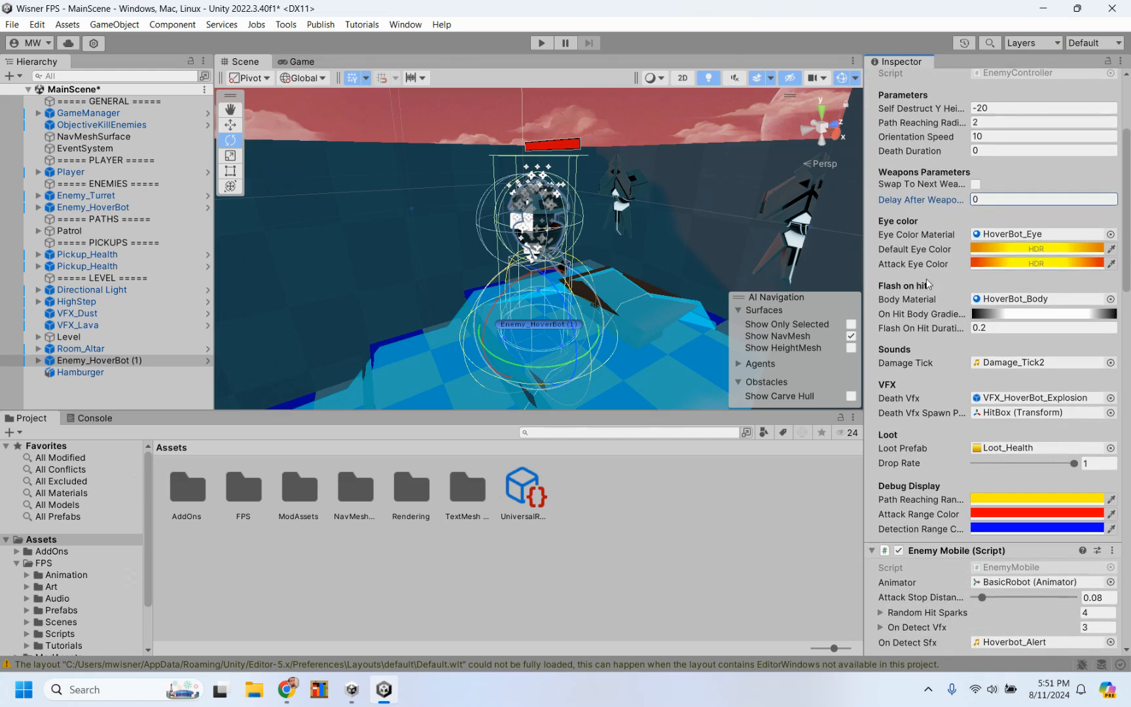
click(926, 186)
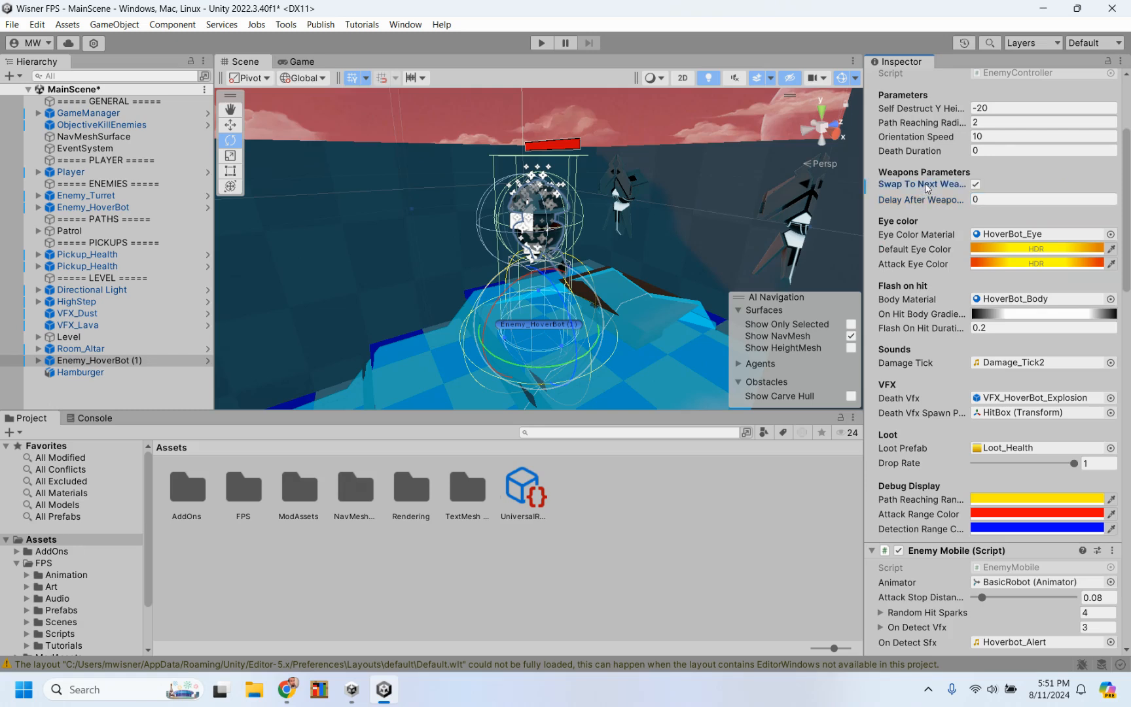
click(926, 186)
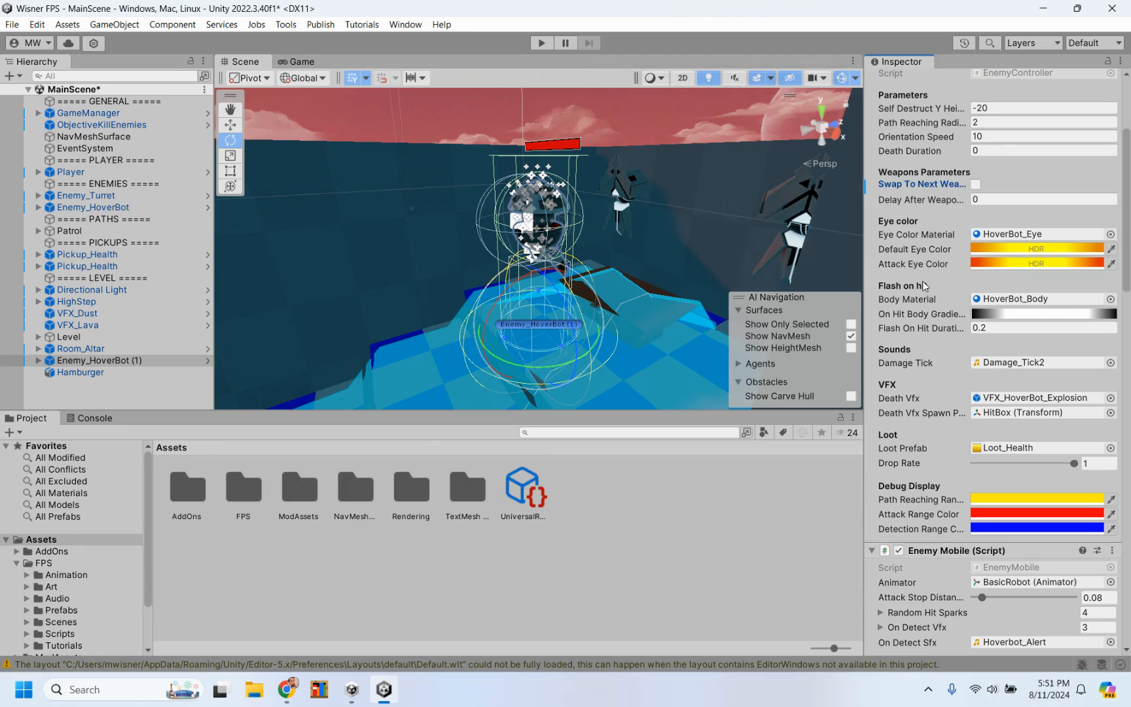
scroll(923, 286, down, 3)
scroll(923, 283, down, 2)
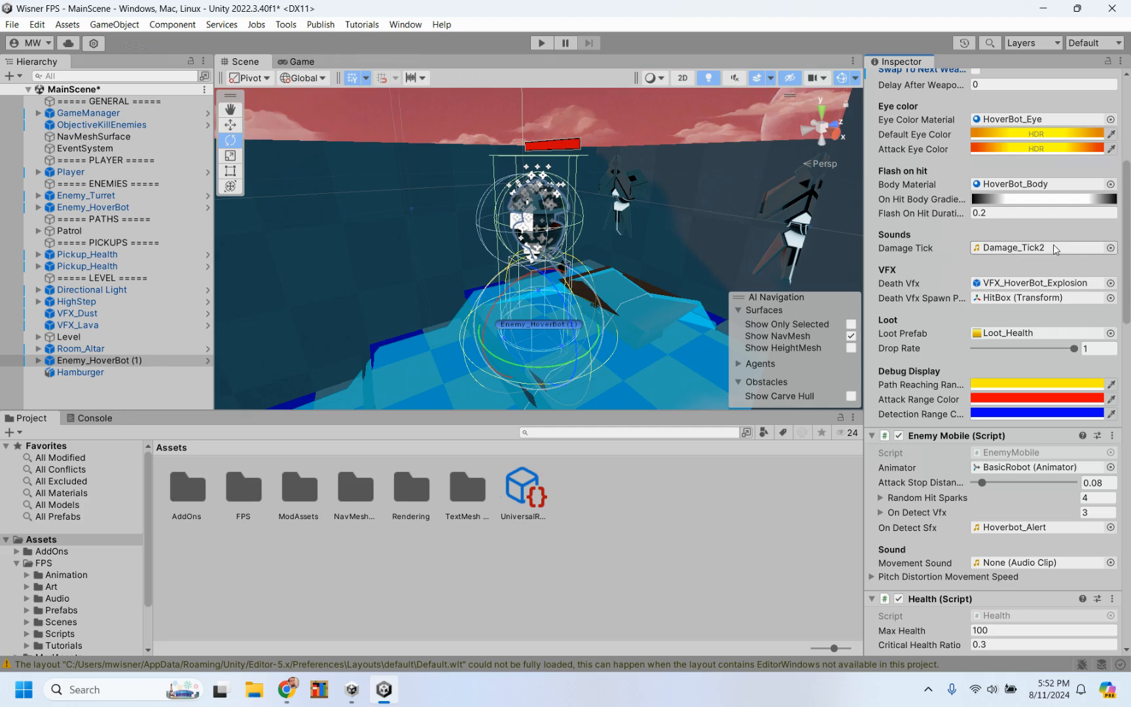
scroll(950, 265, down, 3)
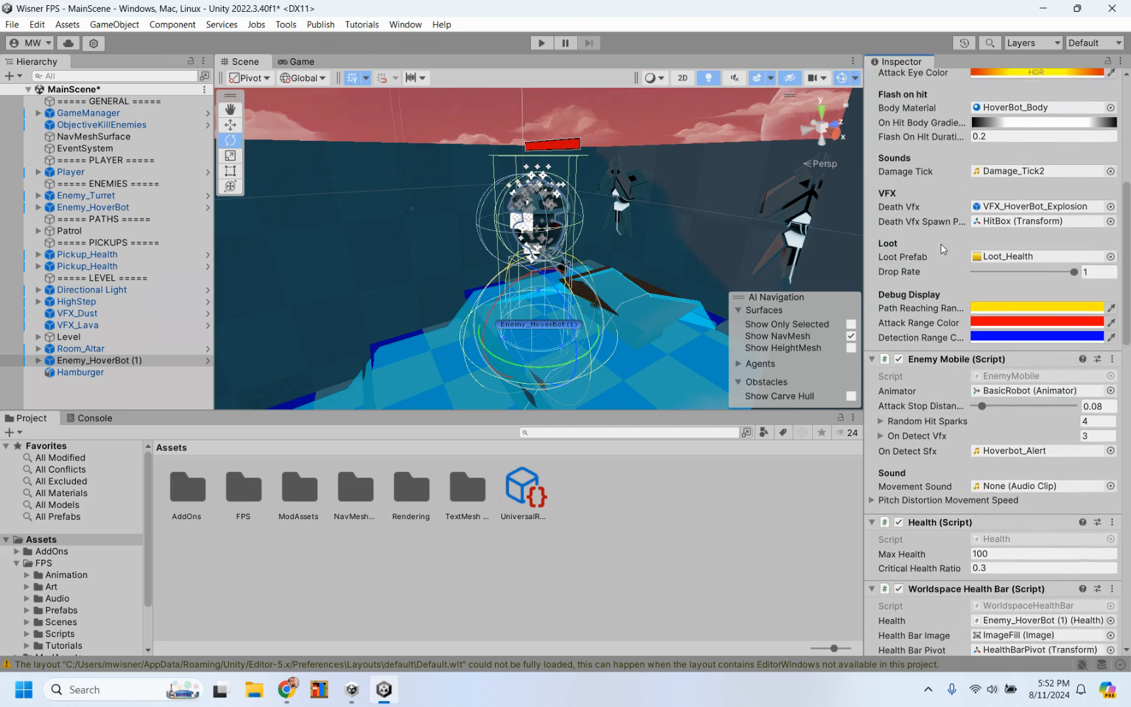
scroll(919, 305, down, 1)
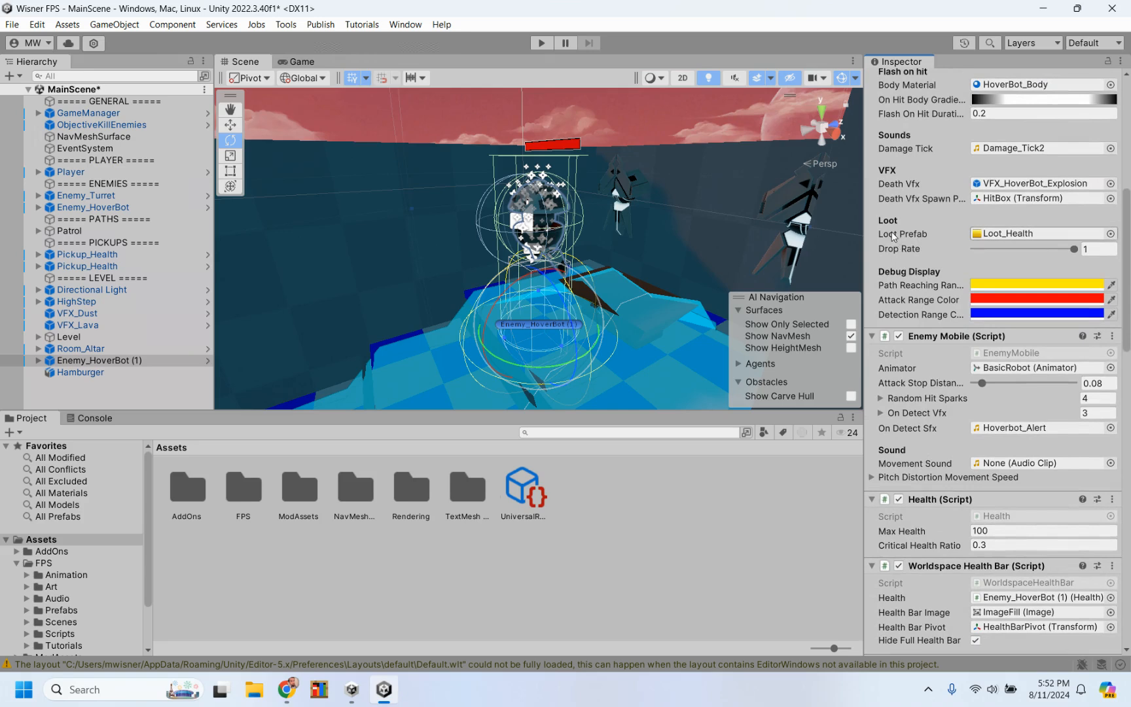
Step: Search all prefabs for "loot" and assign Loot_Jetpack as the Loot Prefab of Enemy_HoverBot (1)
mouse_move(894, 230)
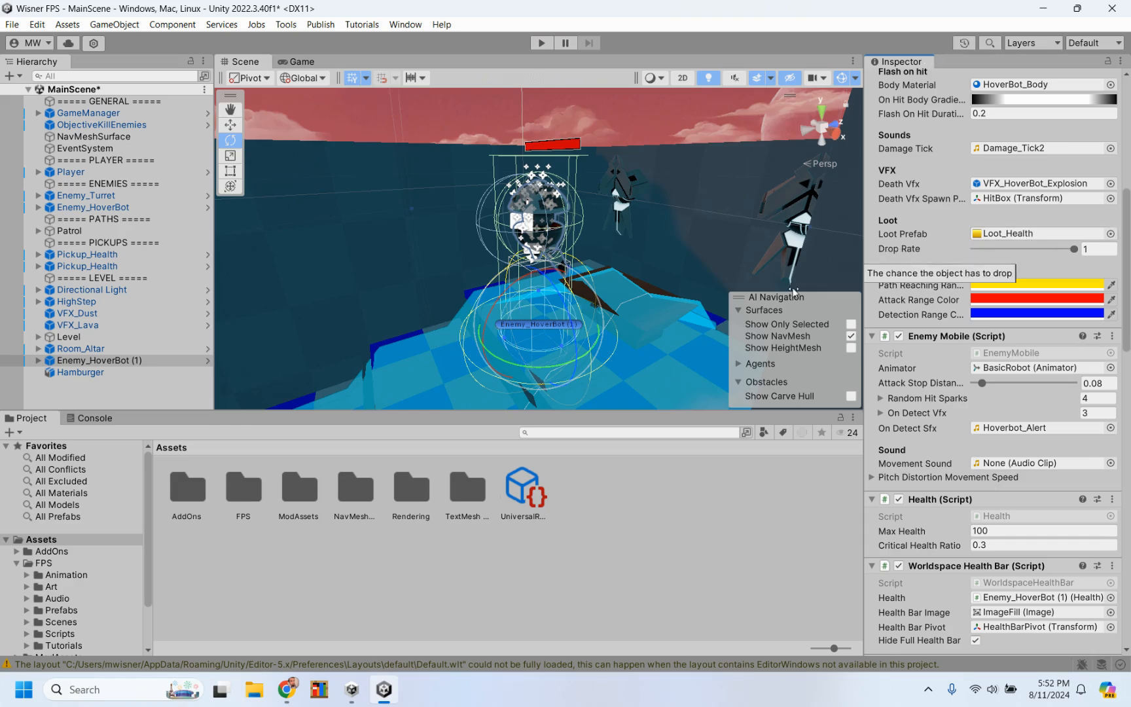
click(66, 518)
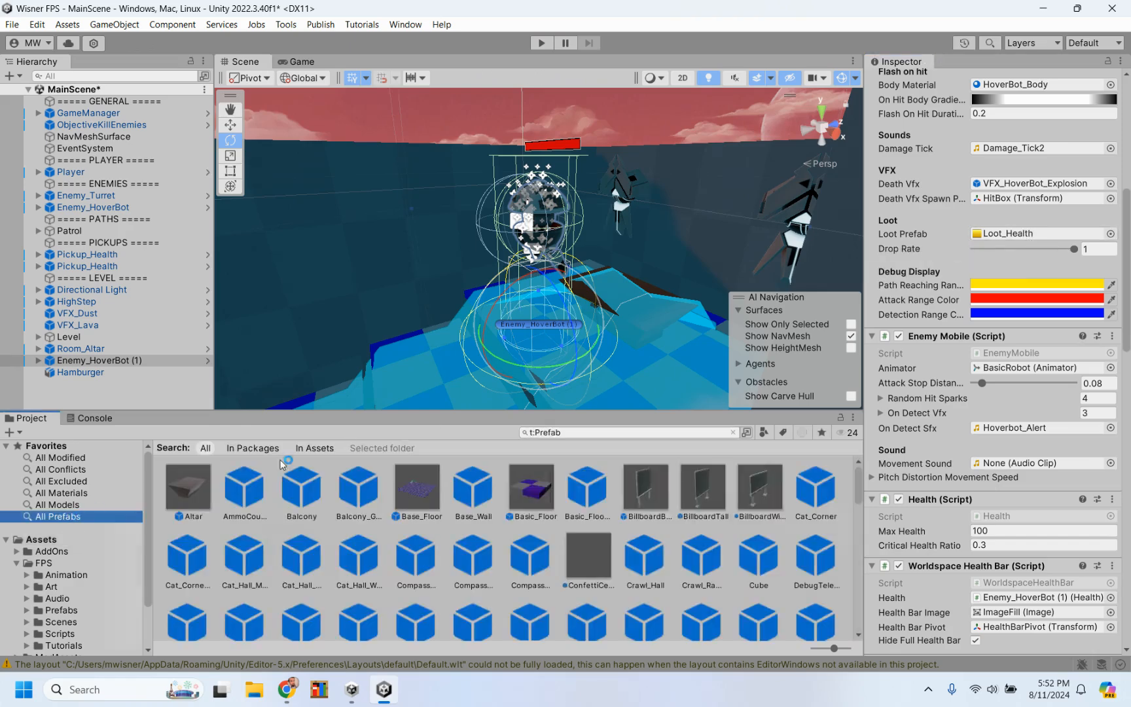
click(595, 431)
click(596, 432)
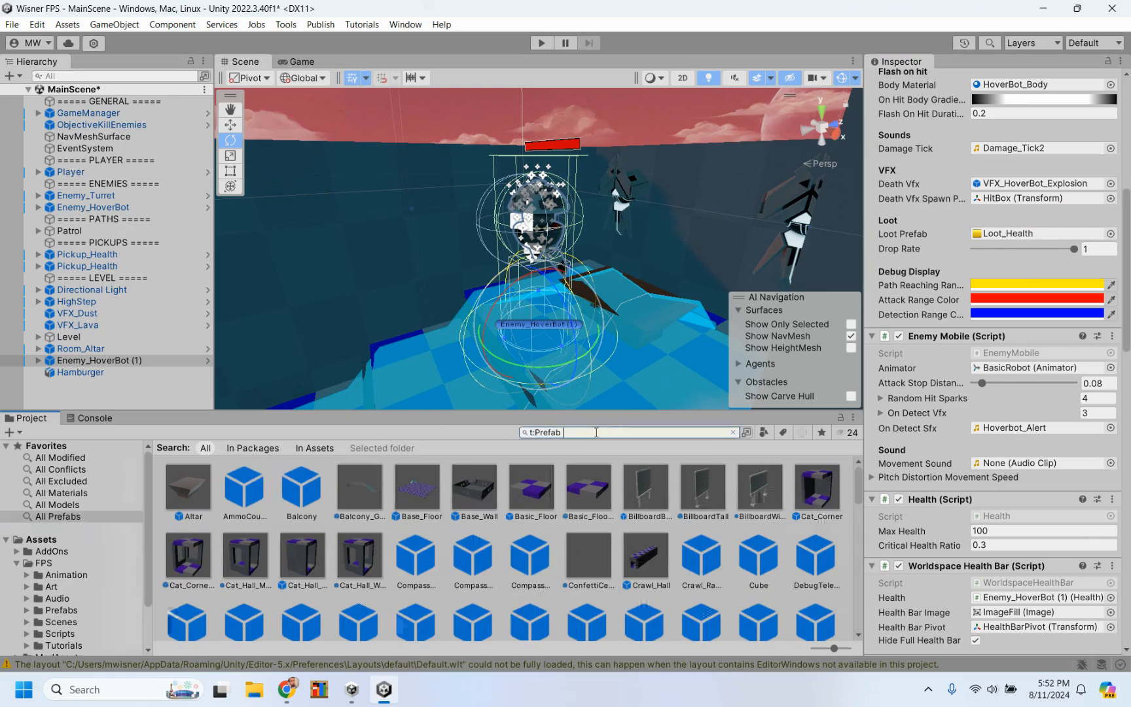
text(loot)
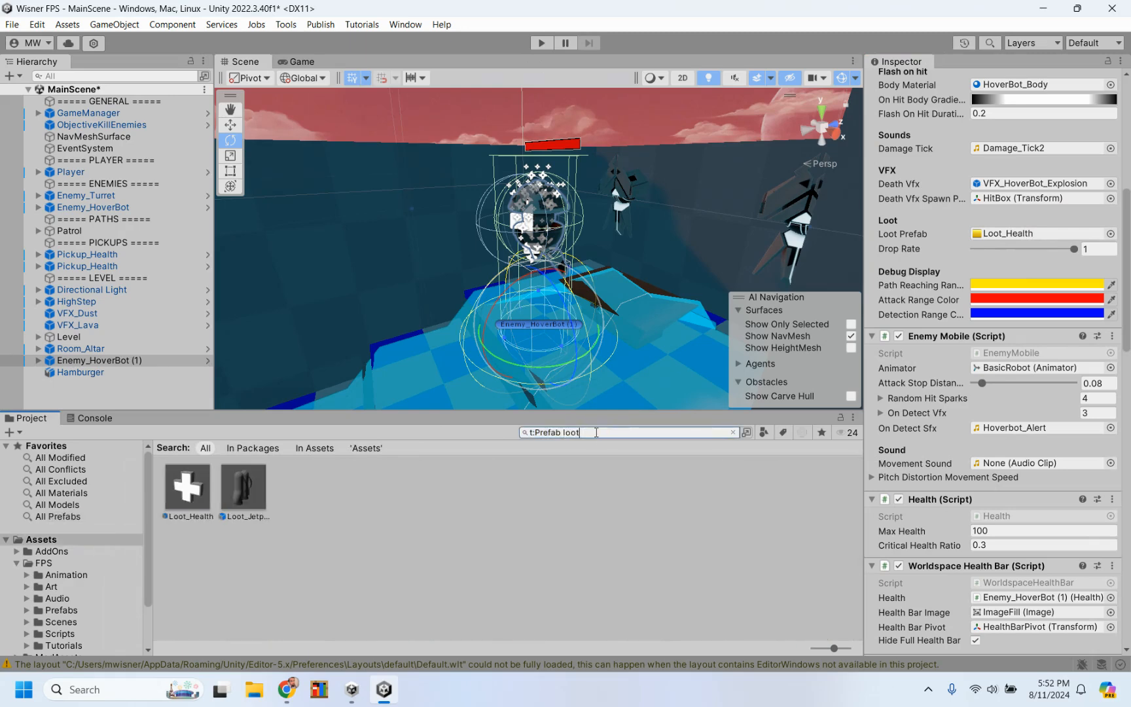
click(242, 491)
drag(251, 487, 1003, 237)
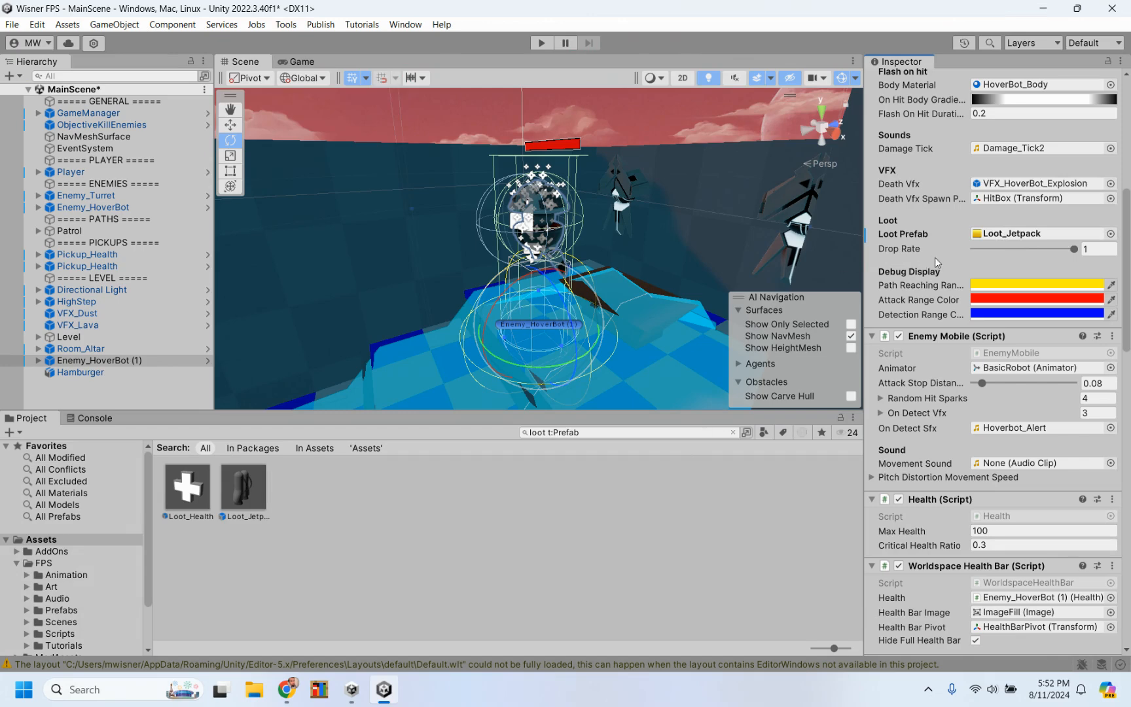
Step: Set the Max Health of Enemy_HoverBot (1) to 1000 in its Health component
scroll(932, 268, down, 3)
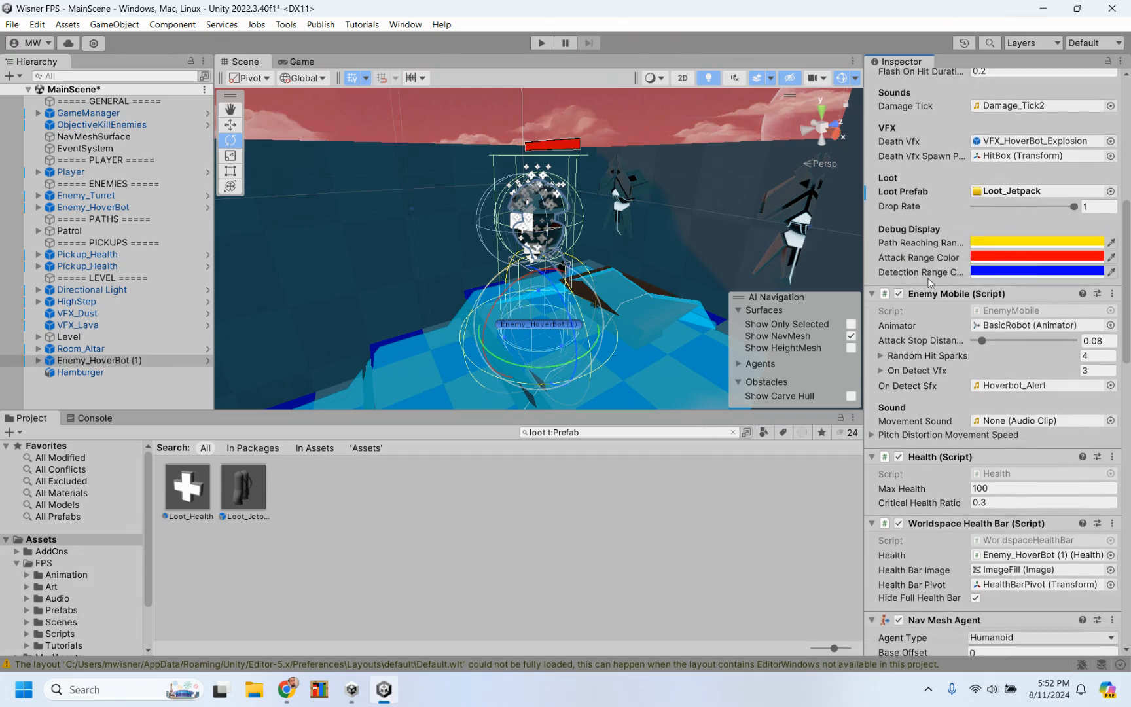
scroll(933, 268, down, 5)
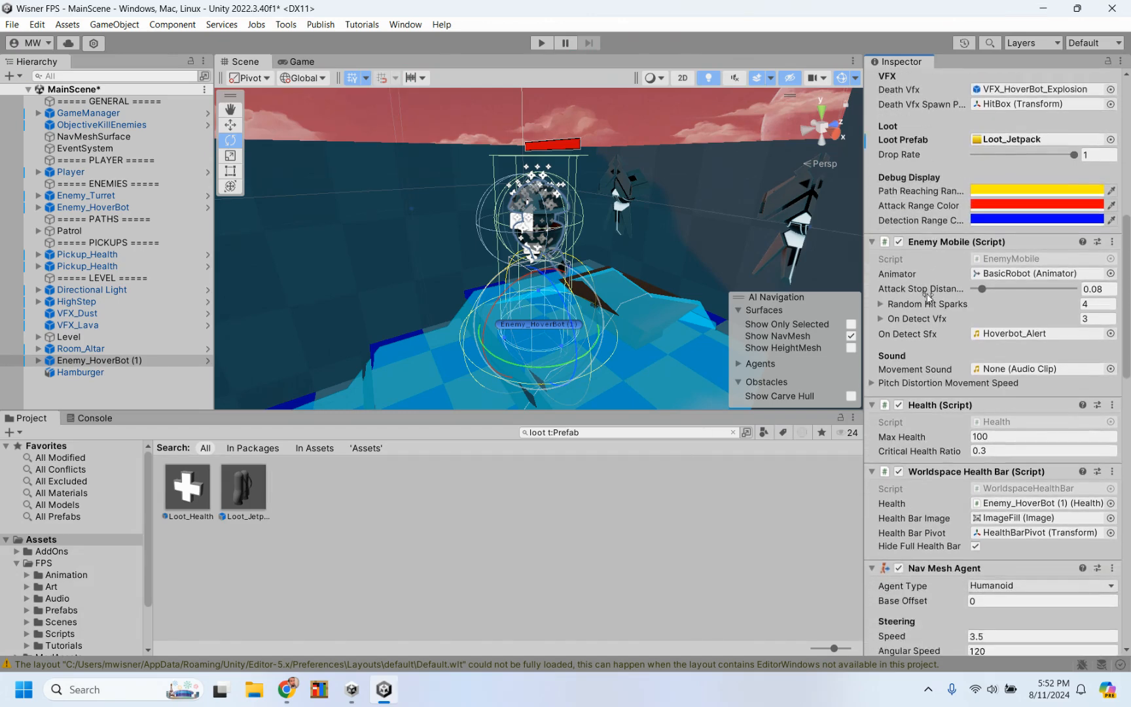
scroll(934, 207, down, 5)
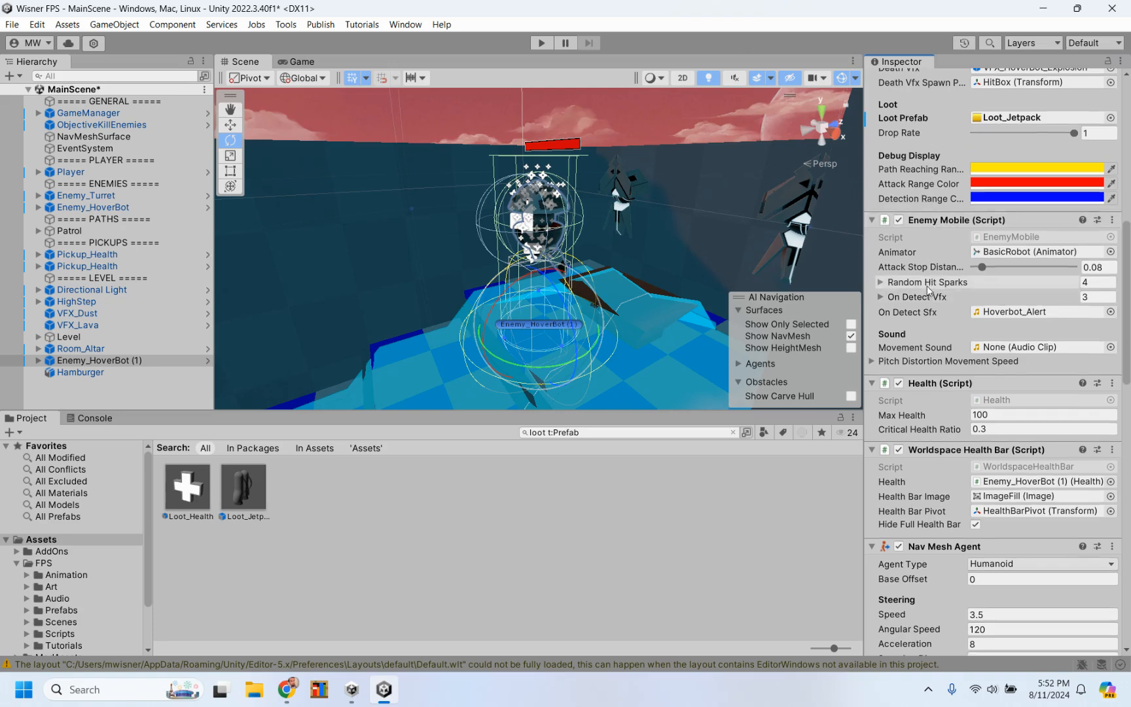
scroll(930, 289, down, 4)
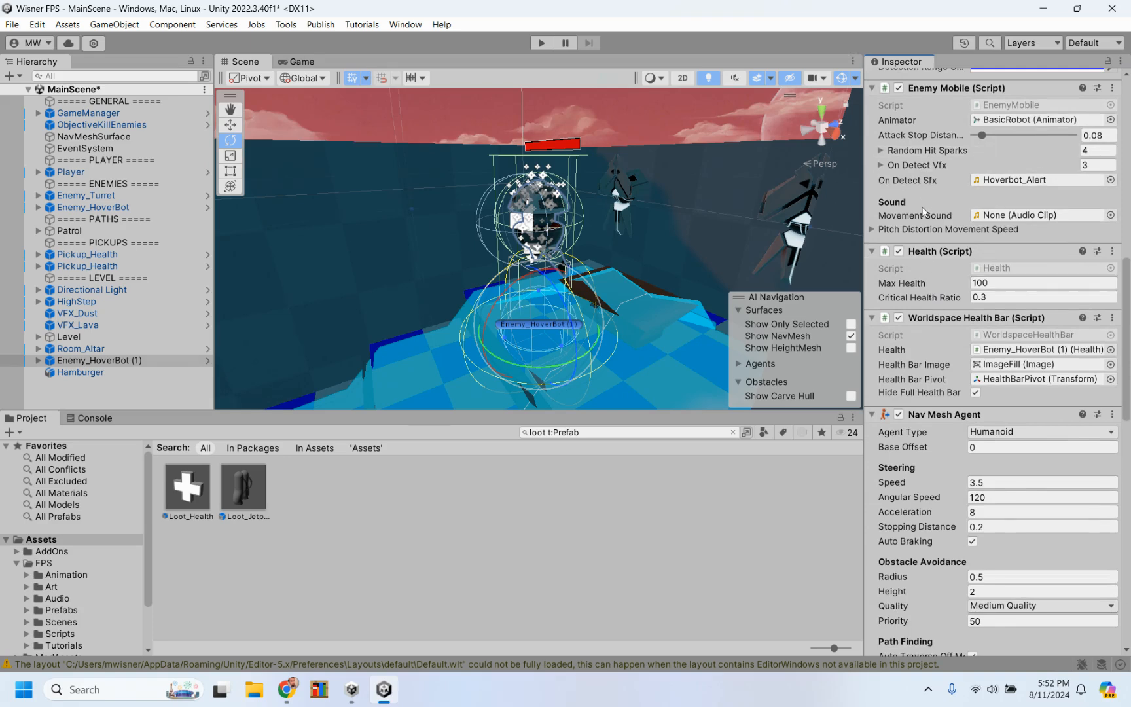
scroll(923, 211, down, 3)
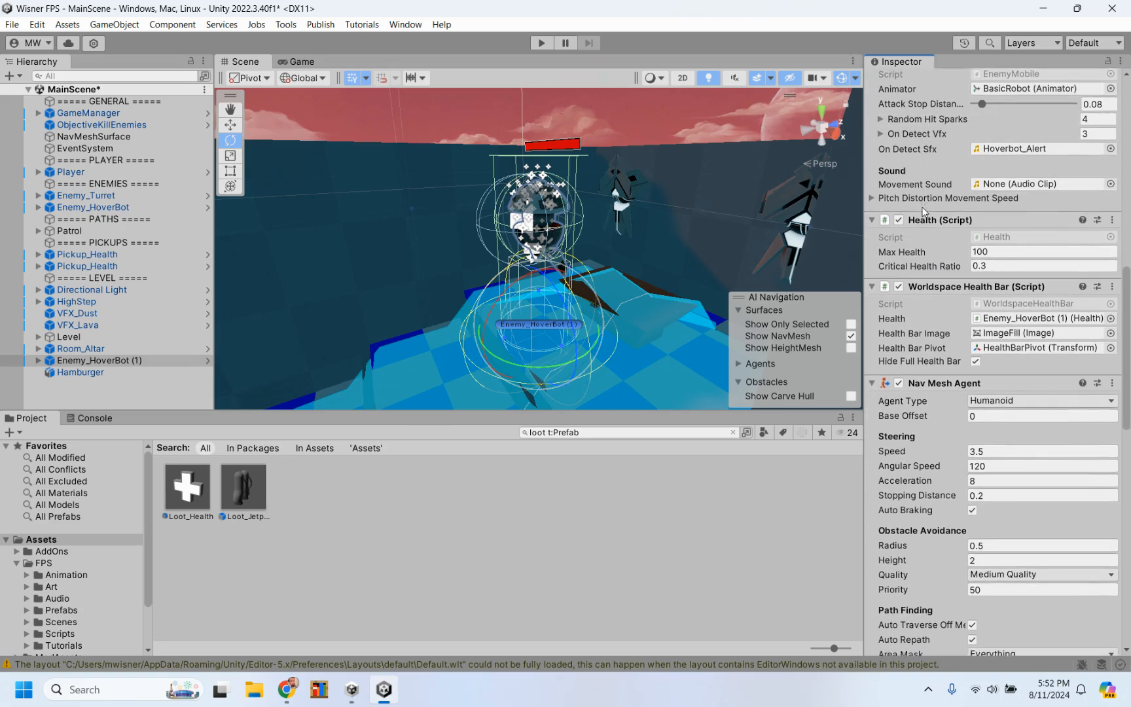
scroll(923, 211, down, 1)
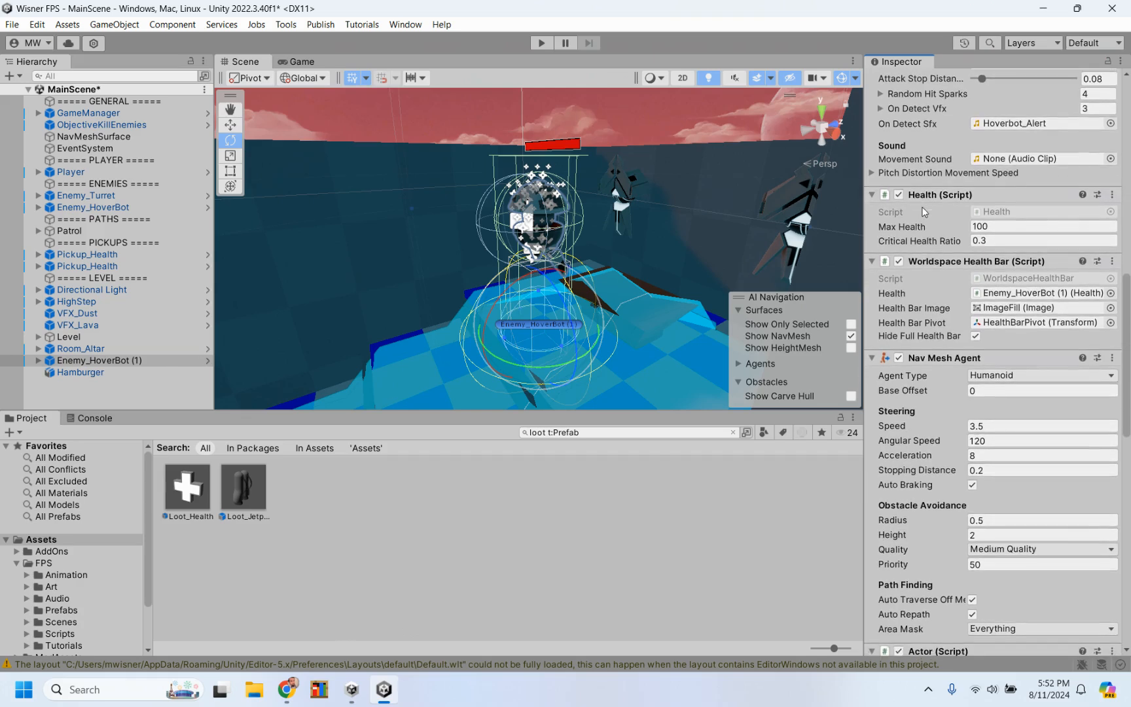
scroll(922, 208, up, 1)
scroll(922, 207, down, 1)
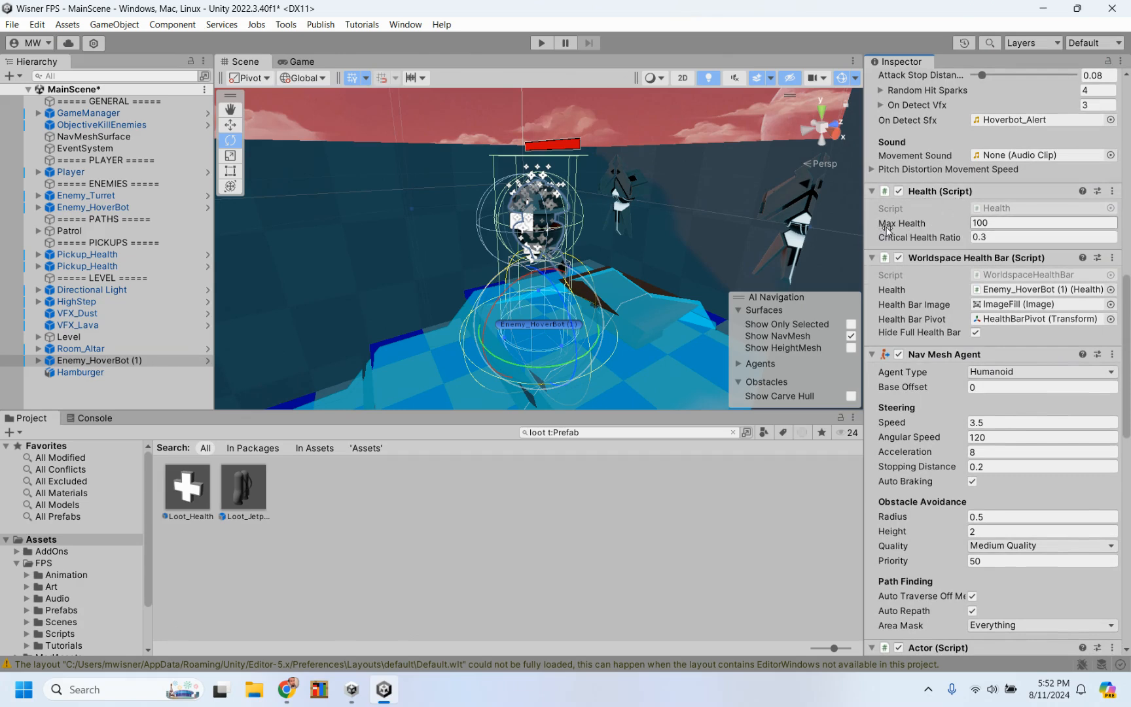
click(1001, 224)
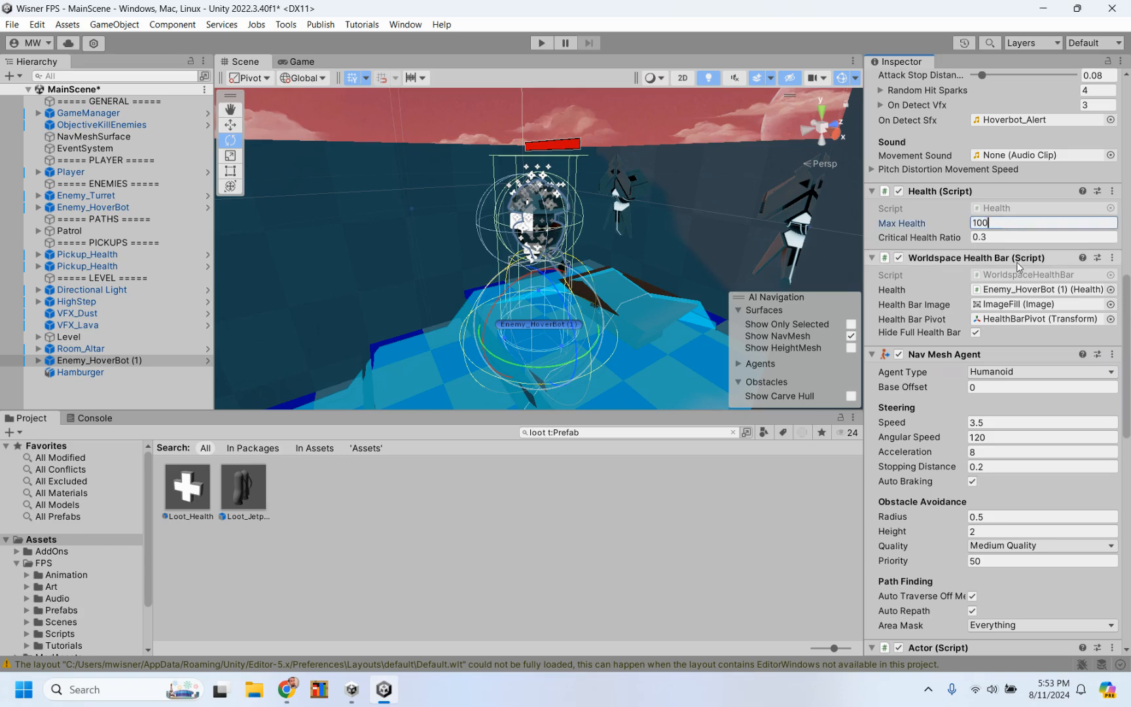
text(0)
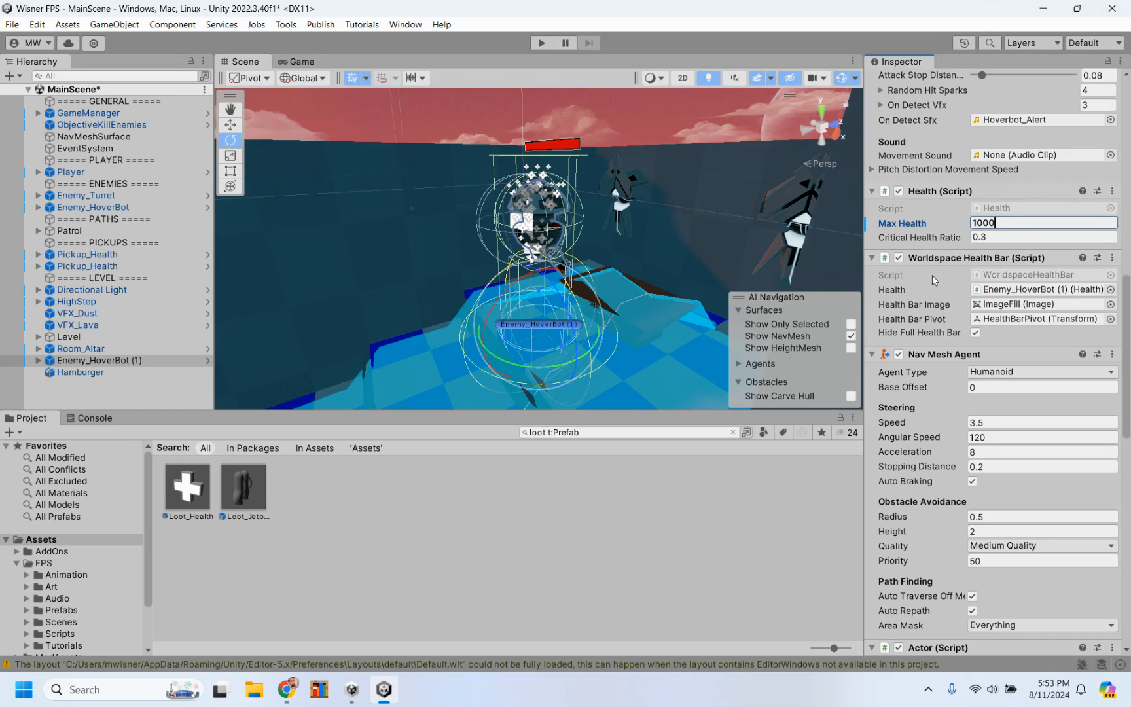
Step: Set the Nav Mesh Agent steering Speed of Enemy_HoverBot (1) to 5
scroll(932, 275, down, 4)
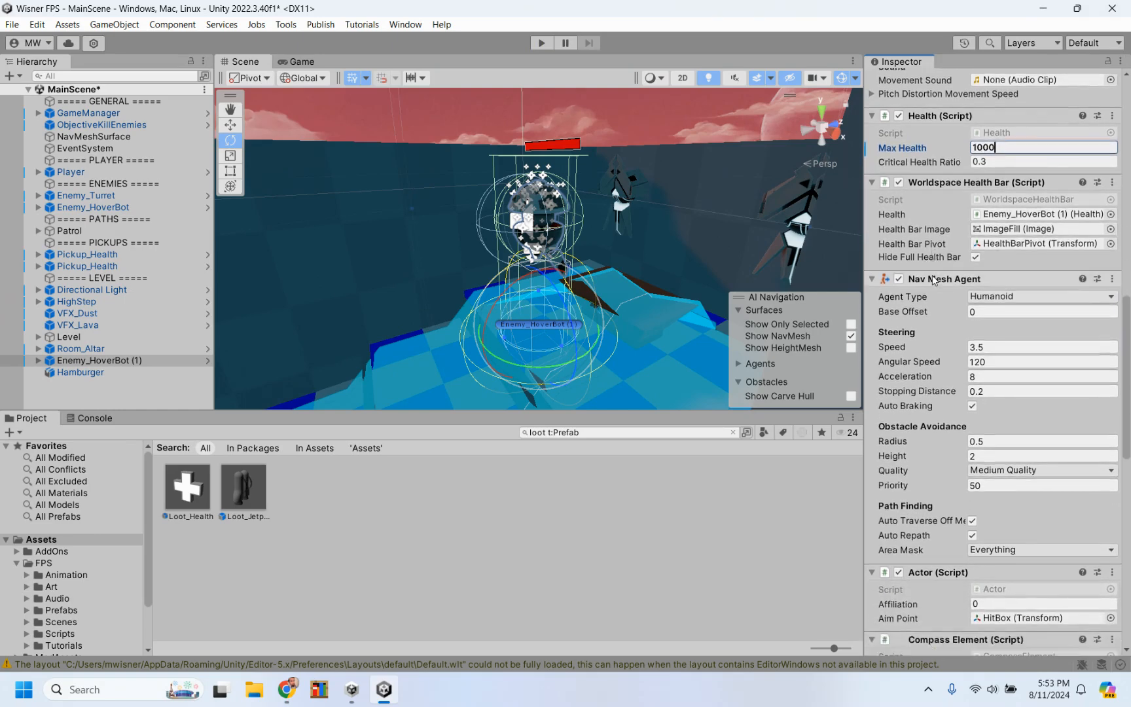
scroll(932, 275, down, 1)
scroll(930, 282, down, 3)
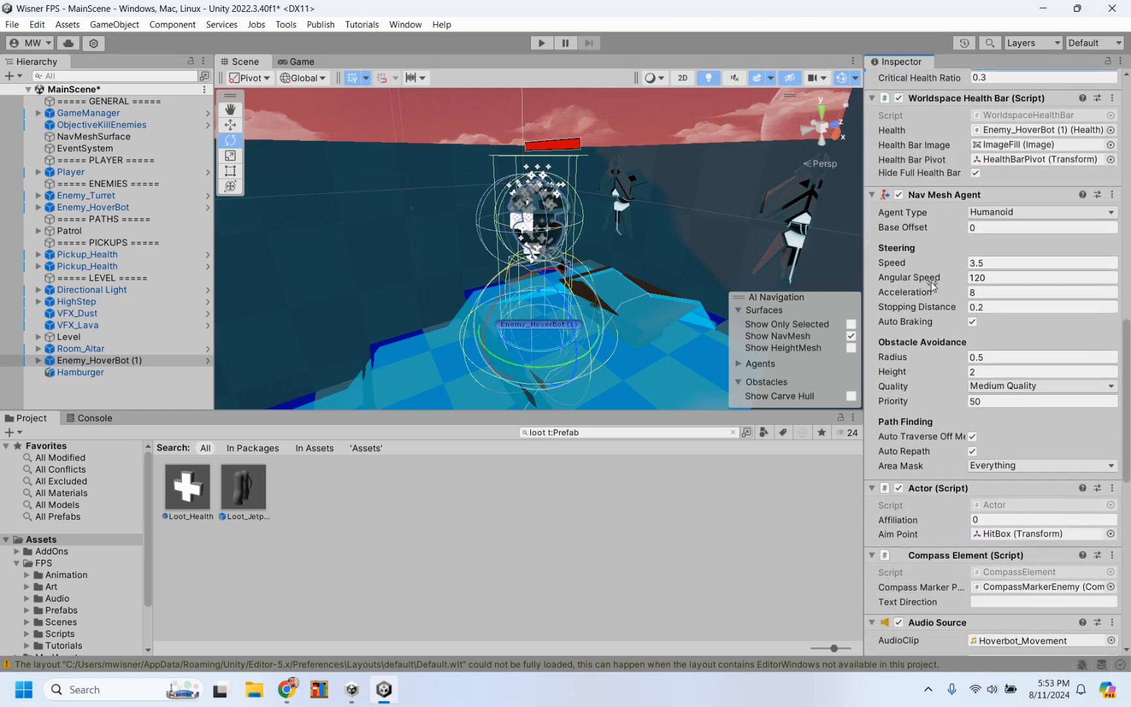
scroll(936, 280, down, 2)
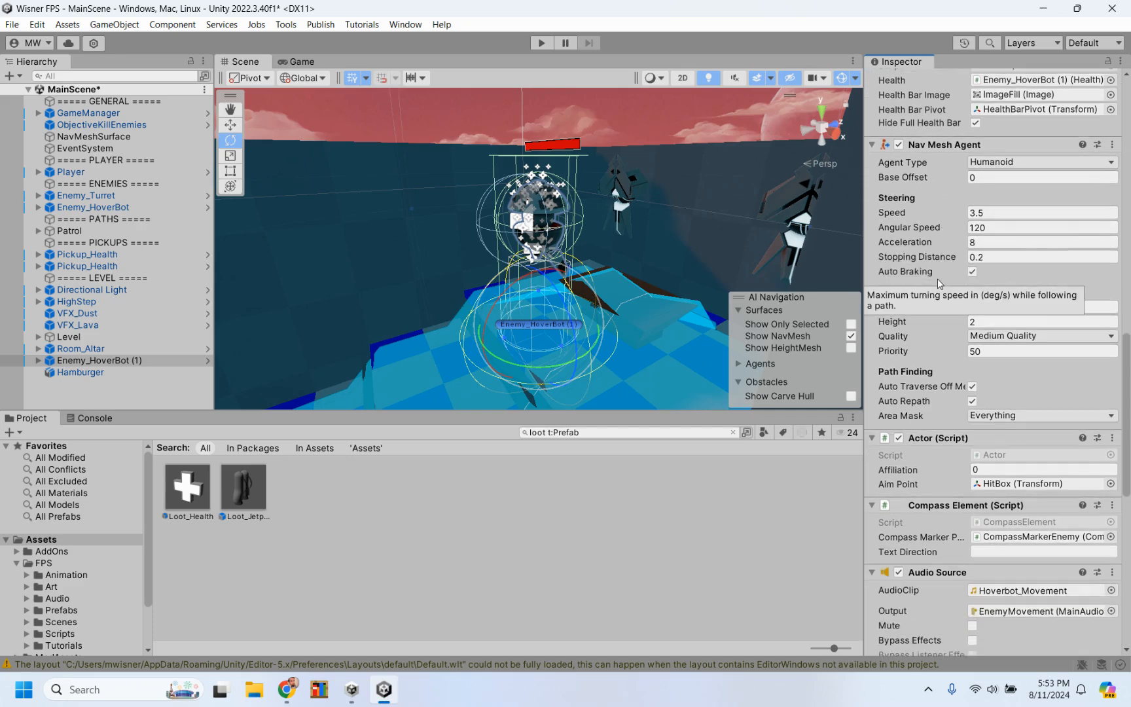
scroll(937, 278, down, 2)
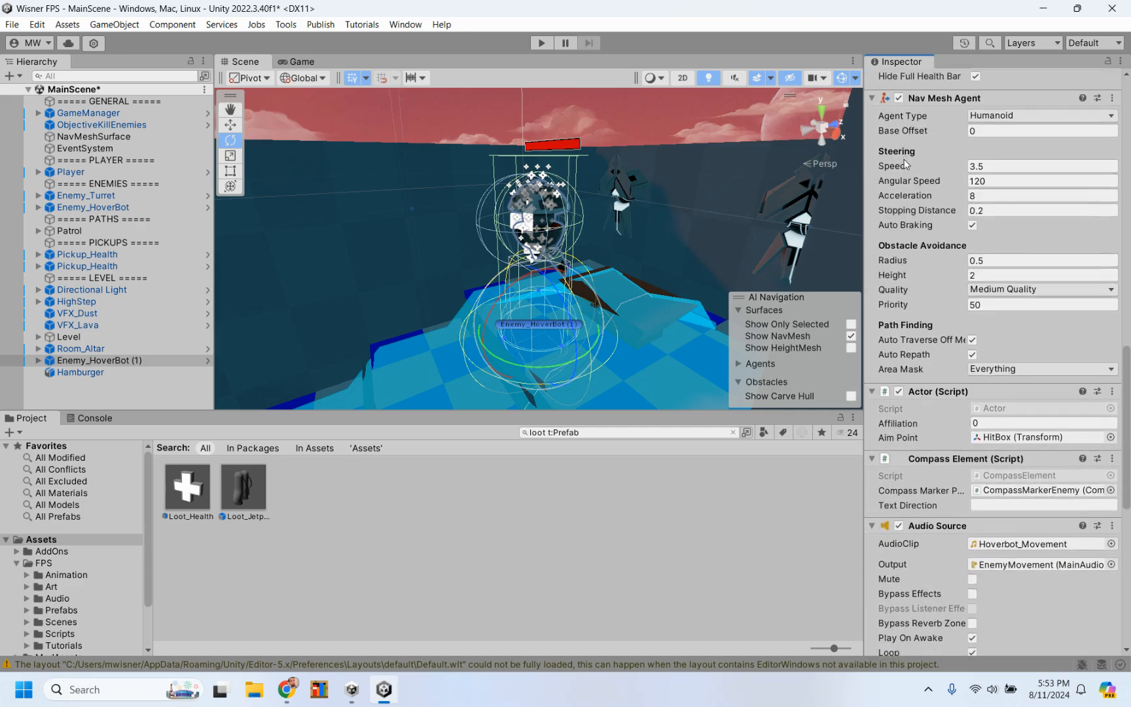
click(988, 166)
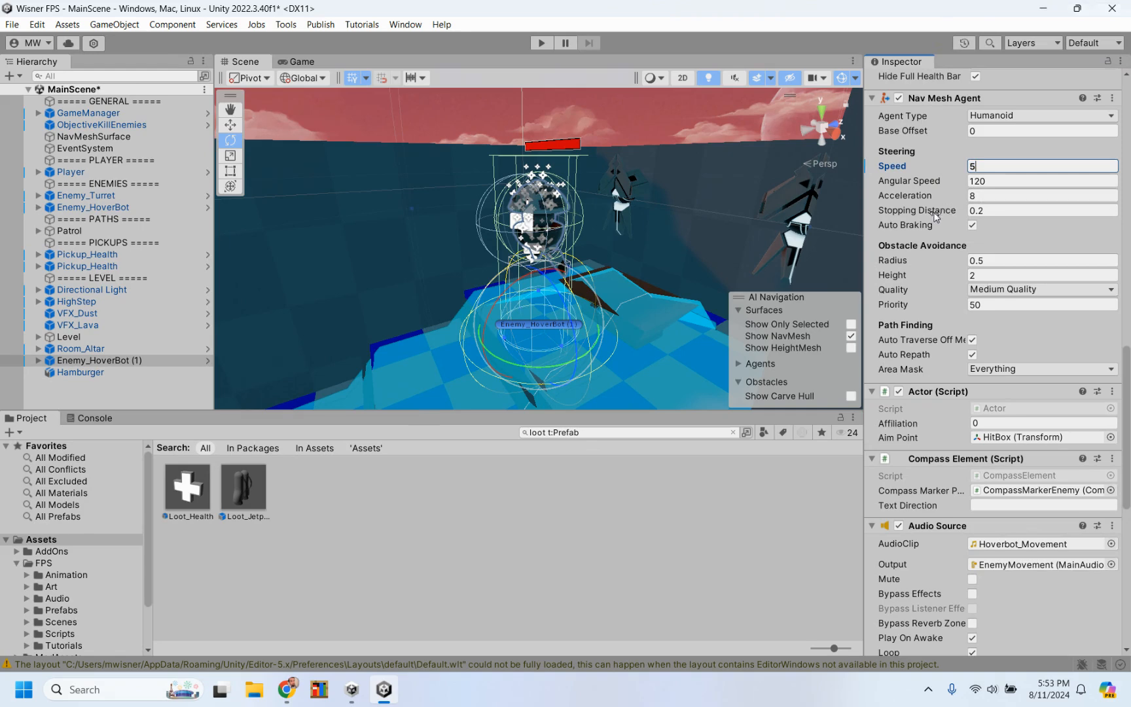
Step: Start a playtest of the scene and shoot down the original HoverBot beyond the first doorway
scroll(940, 252, down, 3)
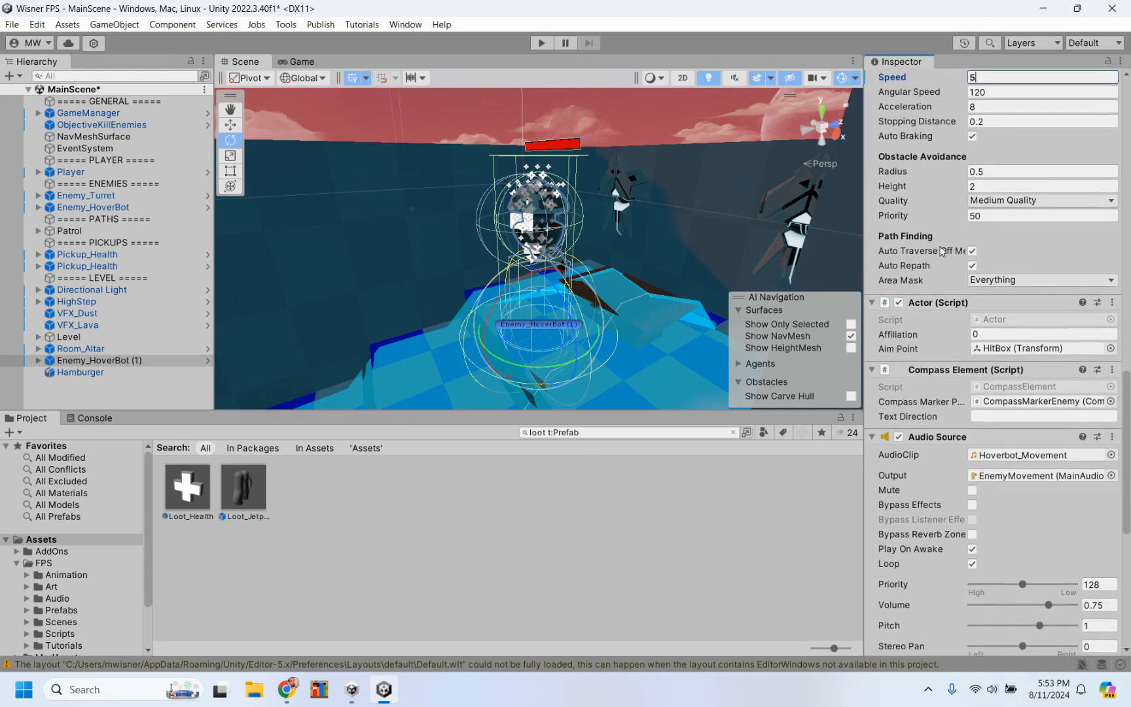
scroll(923, 319, up, 10)
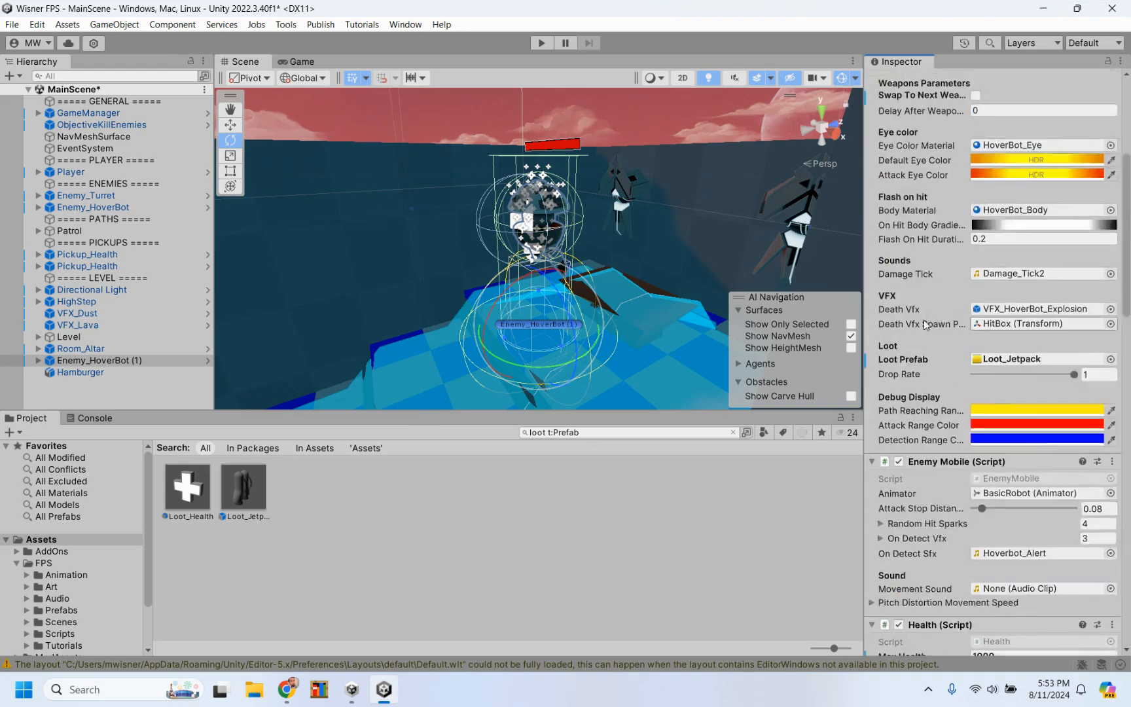
click(540, 43)
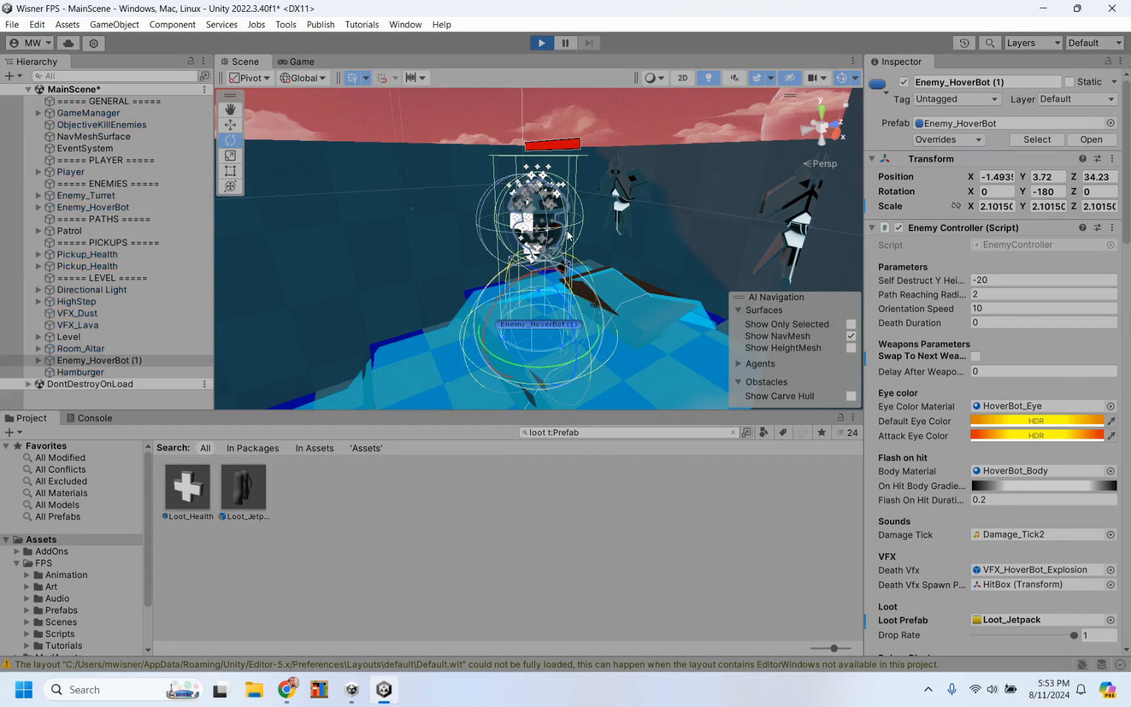
key(w)
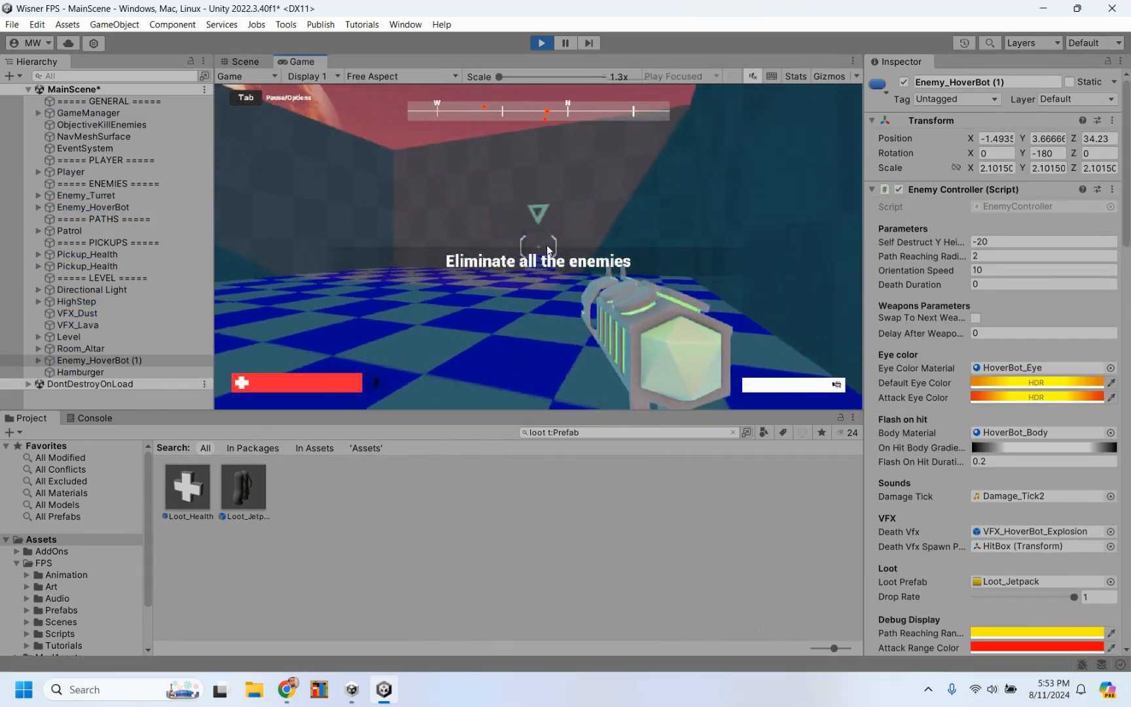
key(w)
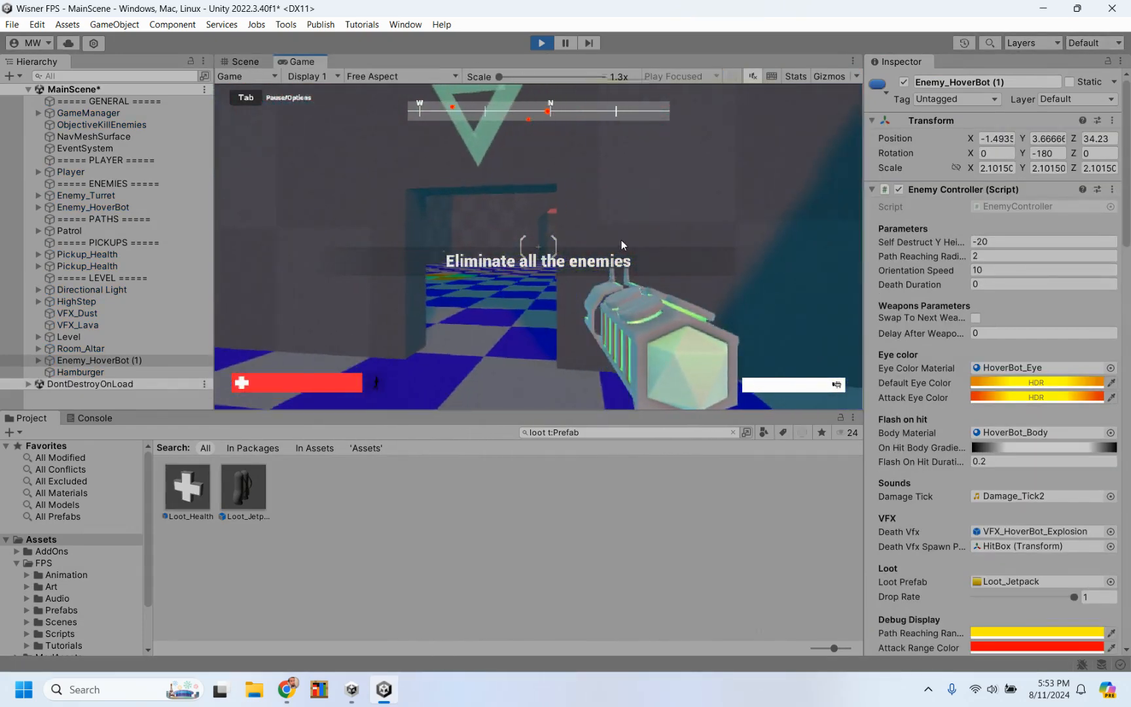
click(538, 247)
click(539, 247)
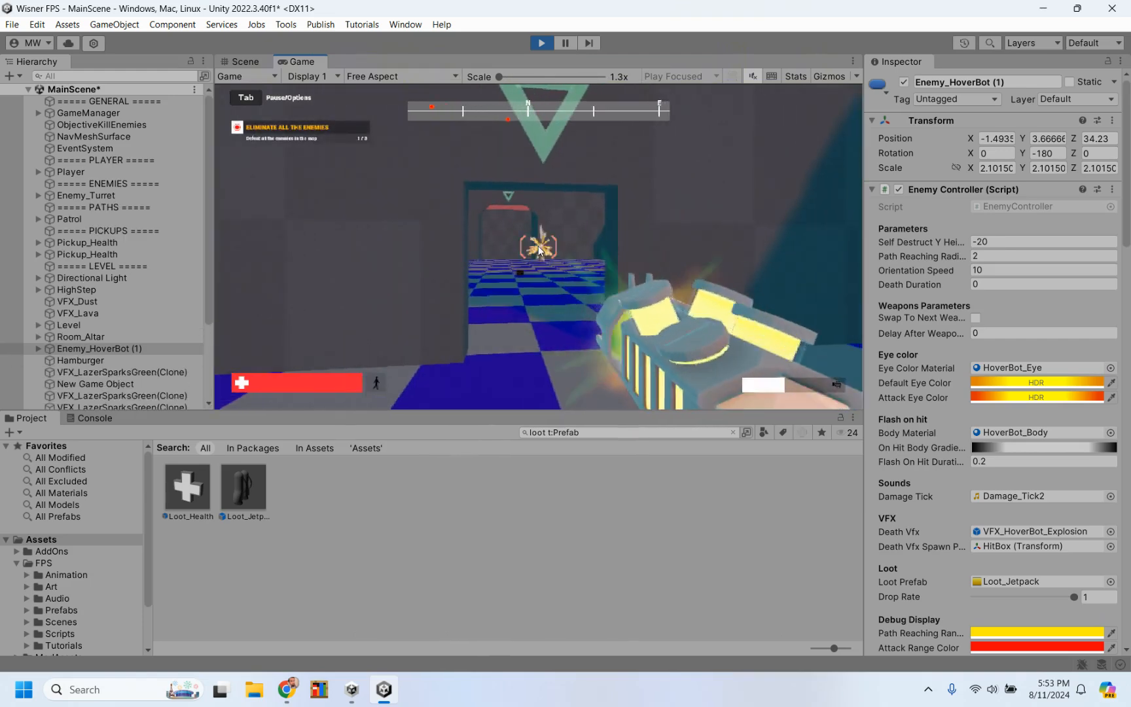
click(538, 248)
Step: Walk the player across the level to the altar room's entrance, fire on the added HoverBot and back away
key(w)
key(w)
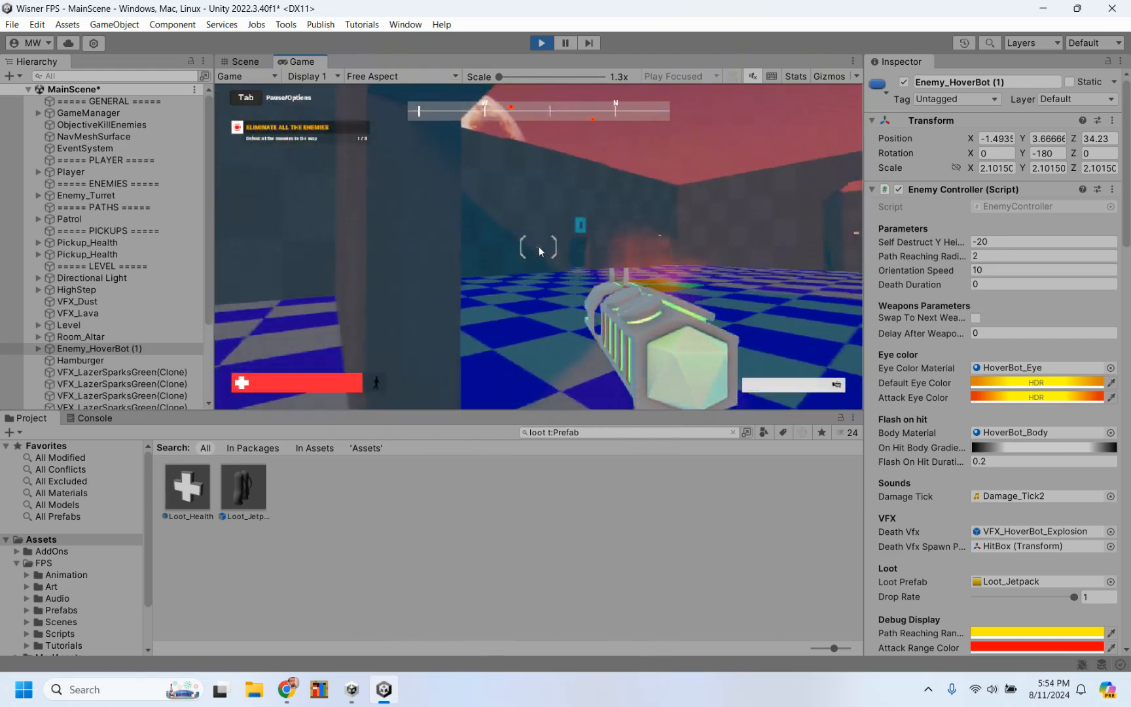
key(w)
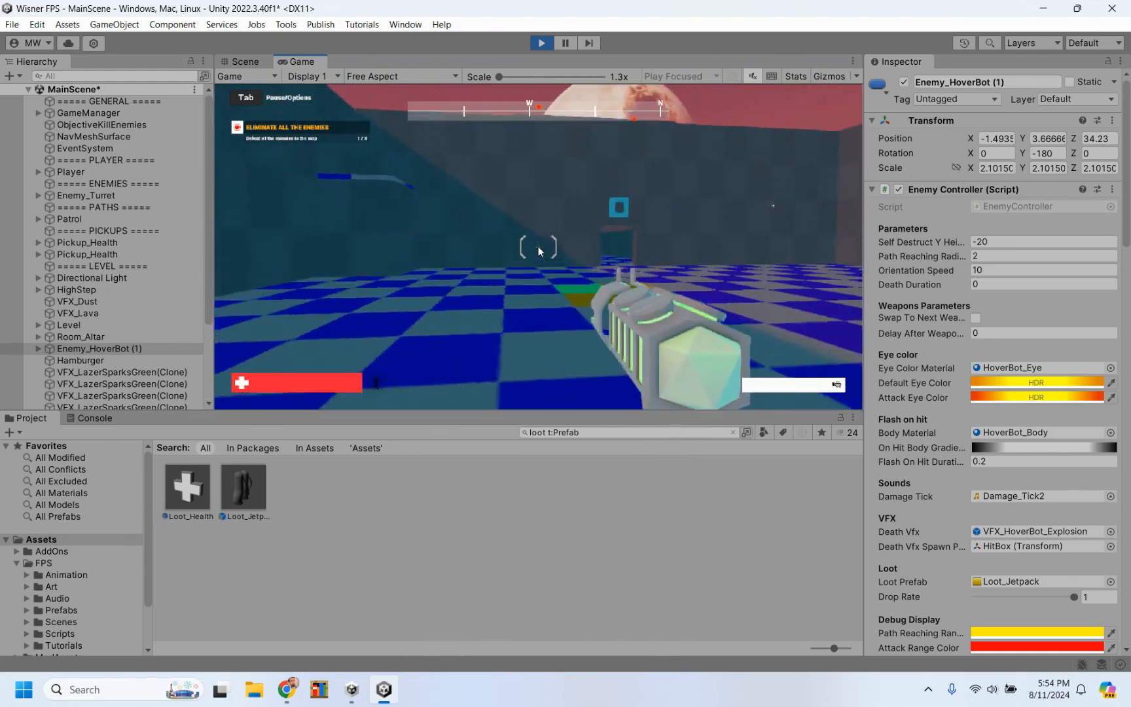
key(w)
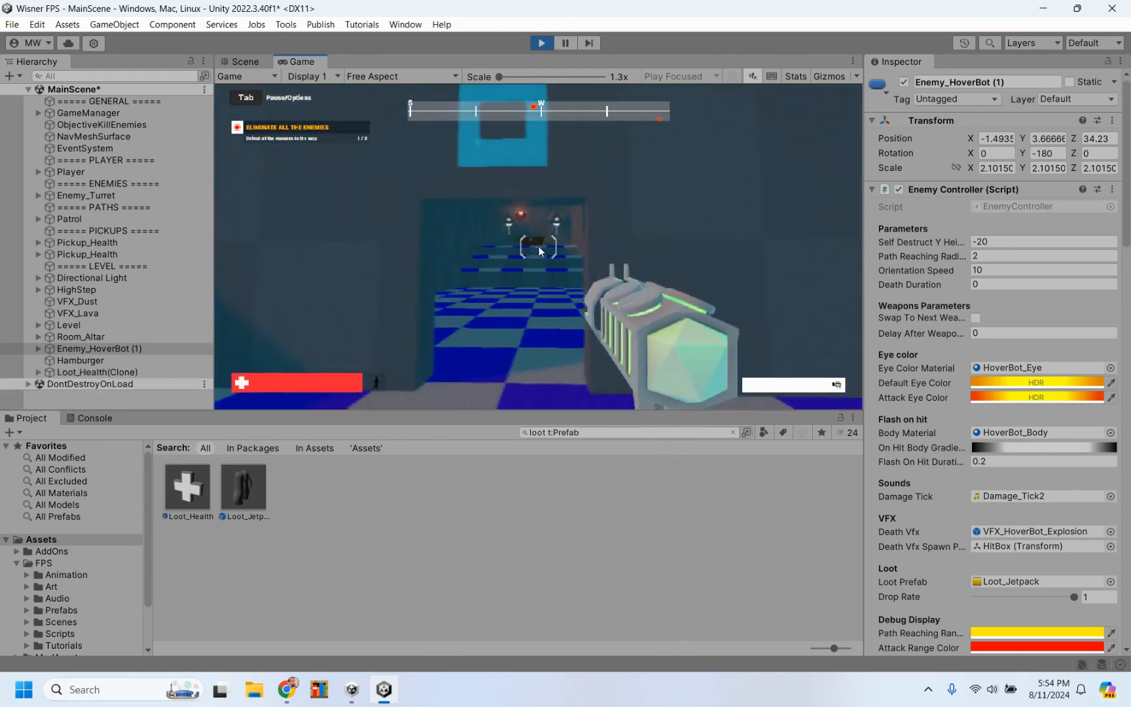
click(539, 250)
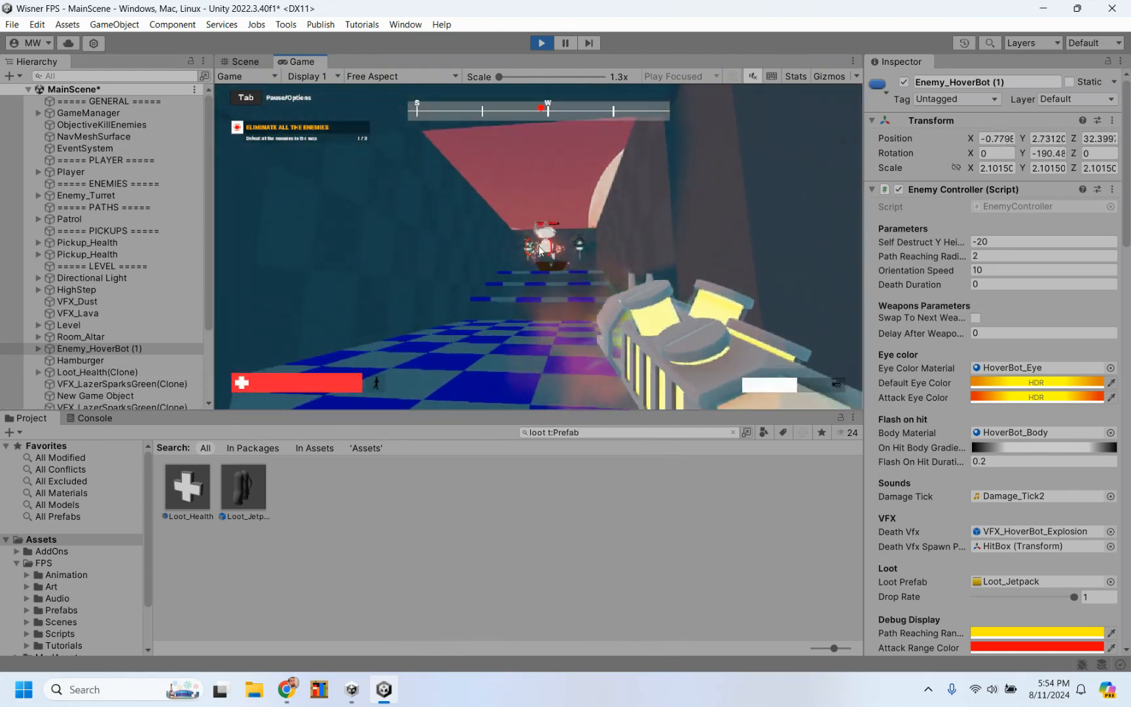
key(s)
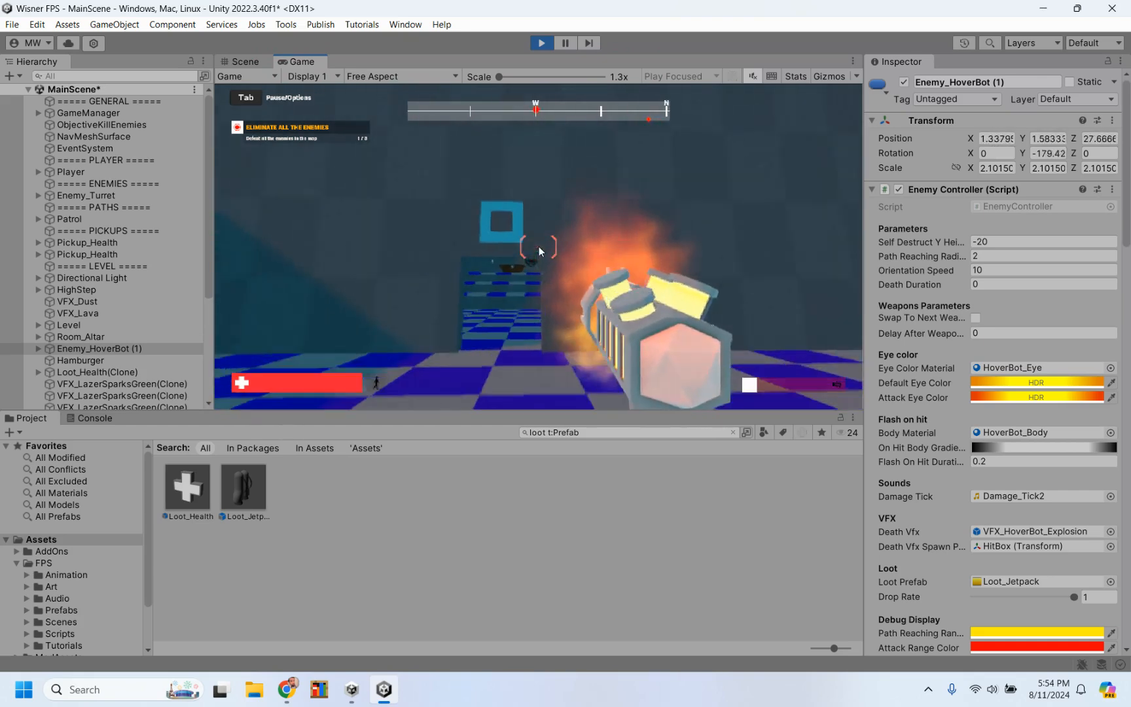
Step: Attack the added HoverBot from the altar room's doorway, sidestepping for cover before moving in closer
key(w)
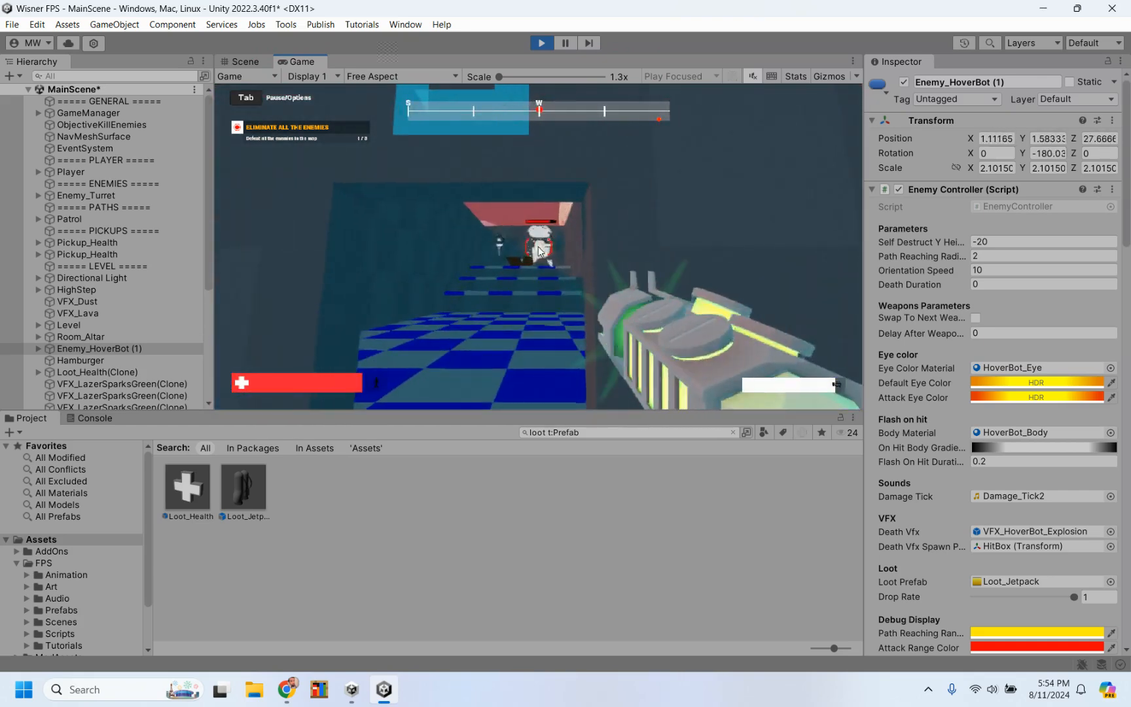
click(539, 250)
click(539, 250)
key(s)
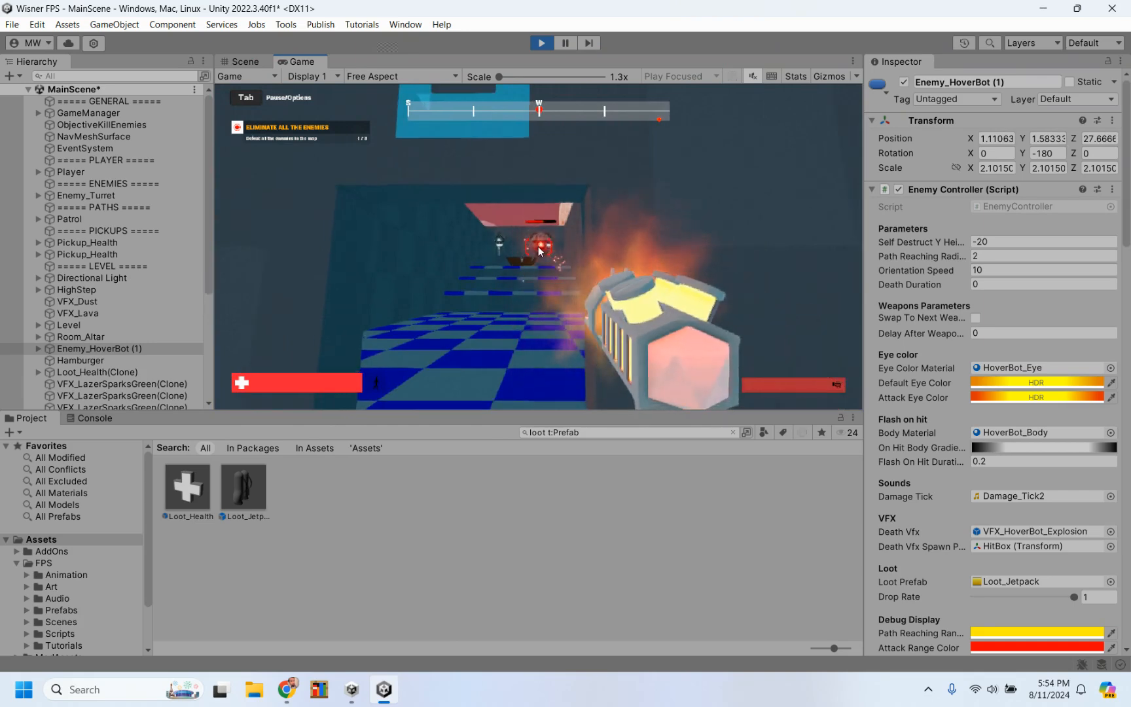
key(w)
click(539, 251)
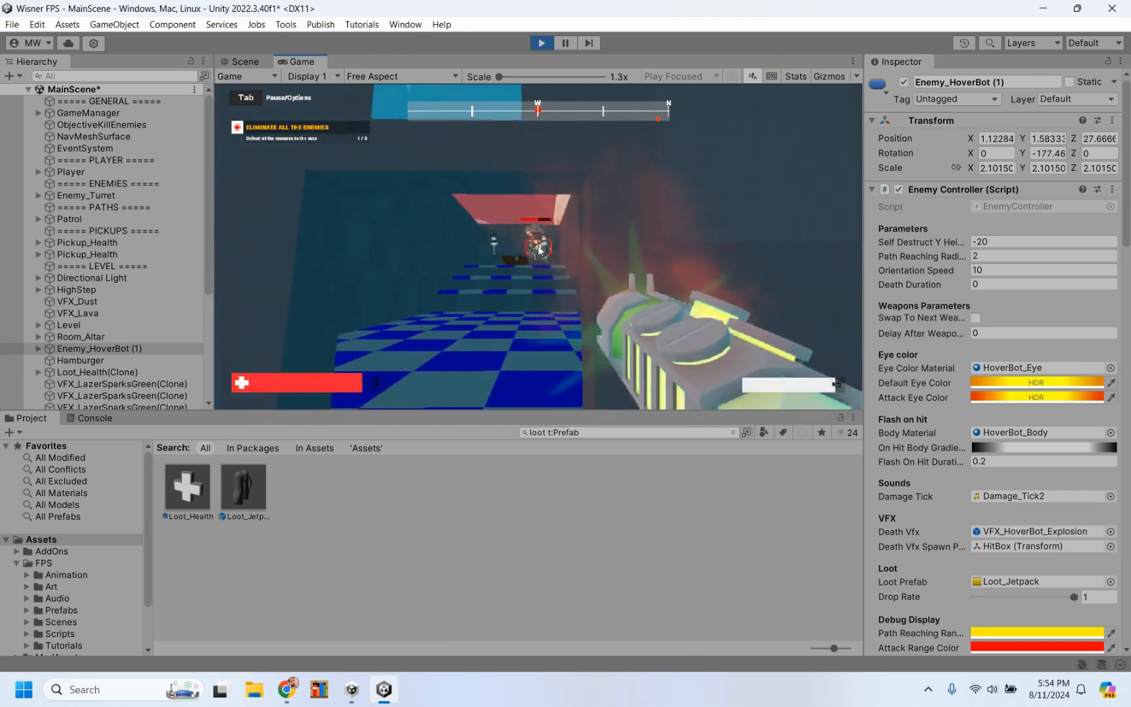
click(540, 250)
key(a)
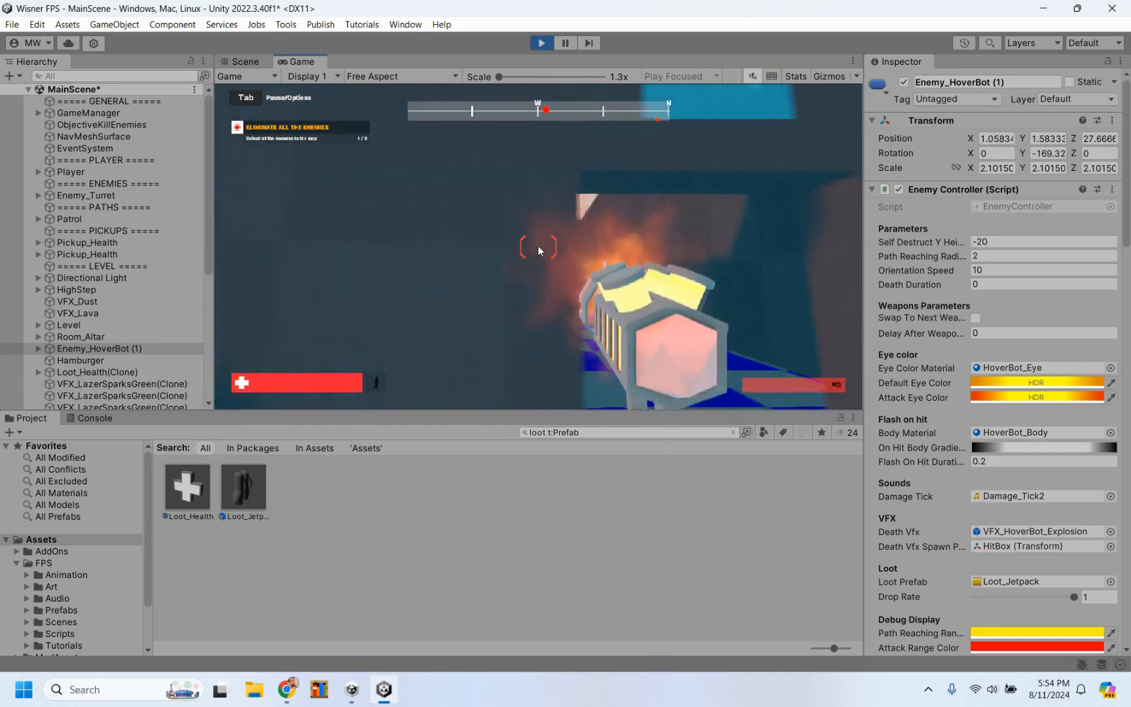
key(d)
key(w)
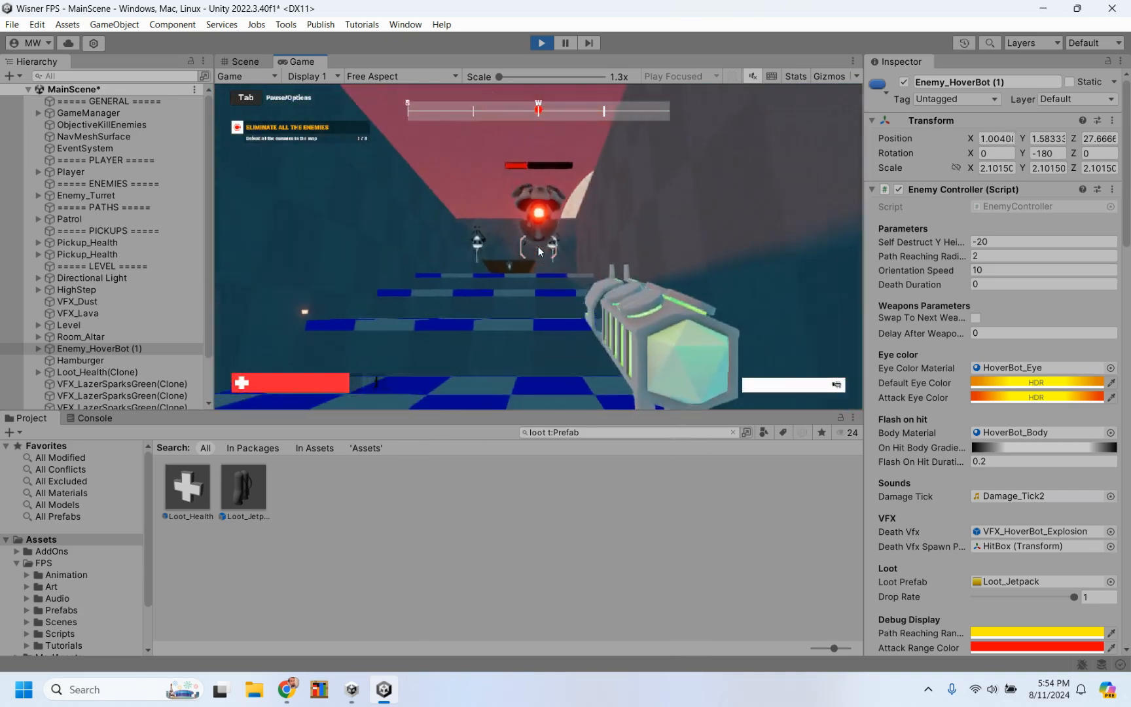
Step: Finish off the added HoverBot with repeated shots while strafing, and collect the jetpack it drops
click(539, 251)
key(d)
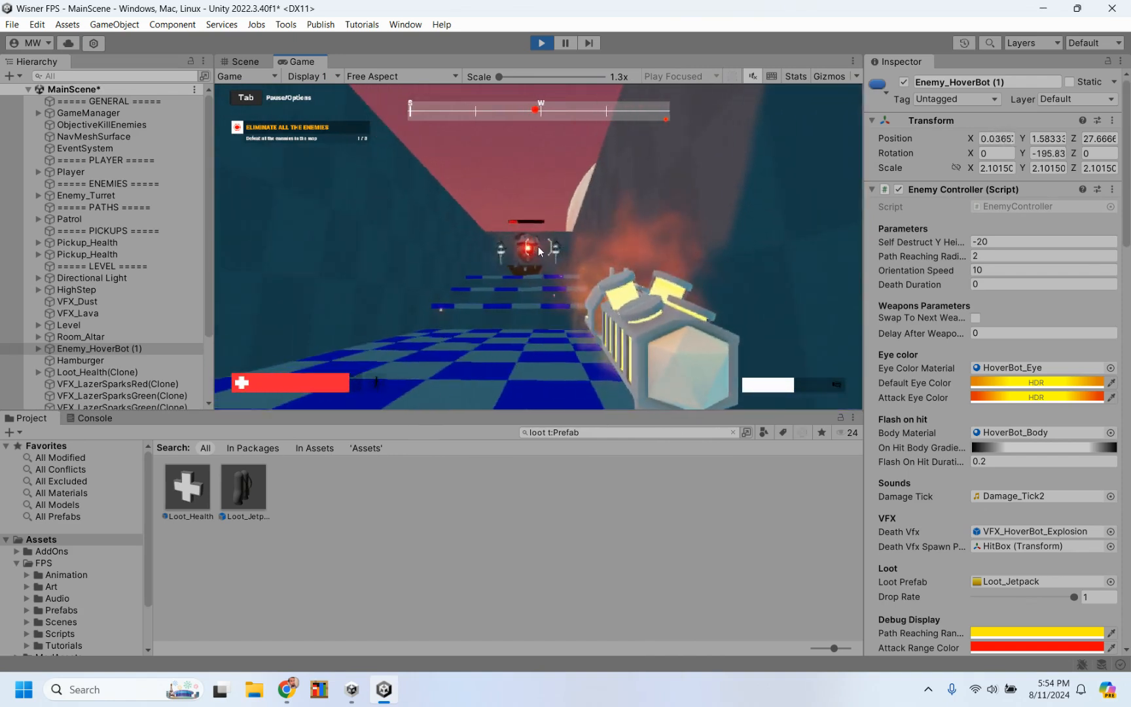
click(539, 250)
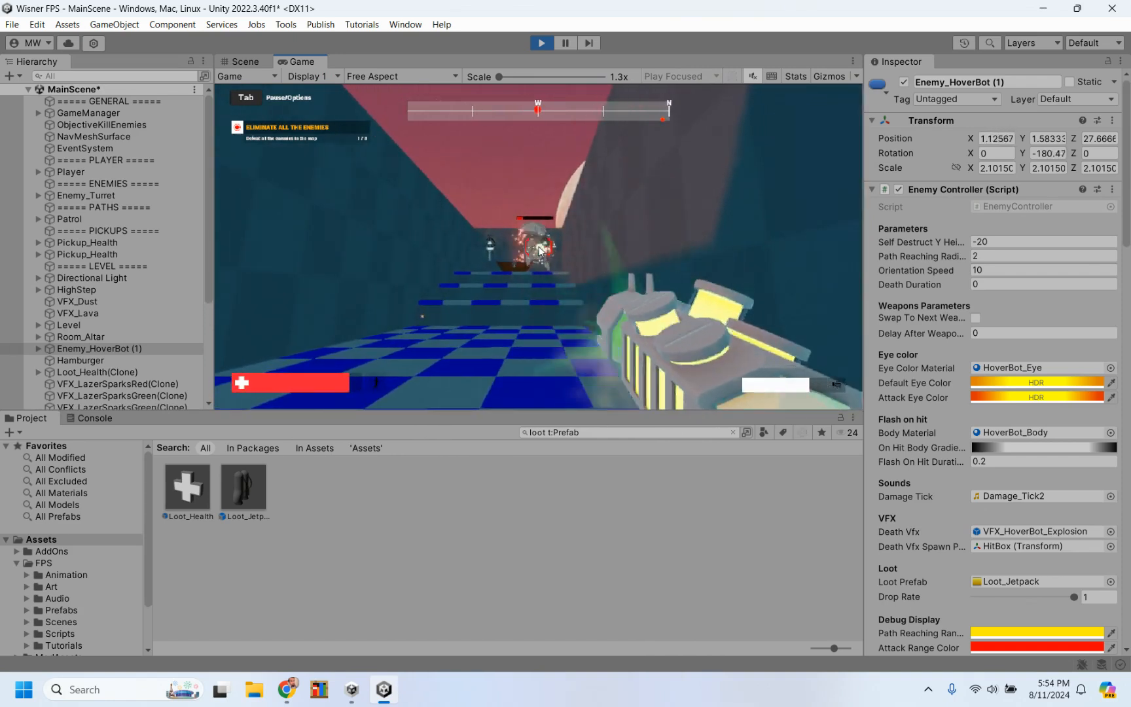
click(539, 251)
key(a)
click(539, 251)
click(540, 250)
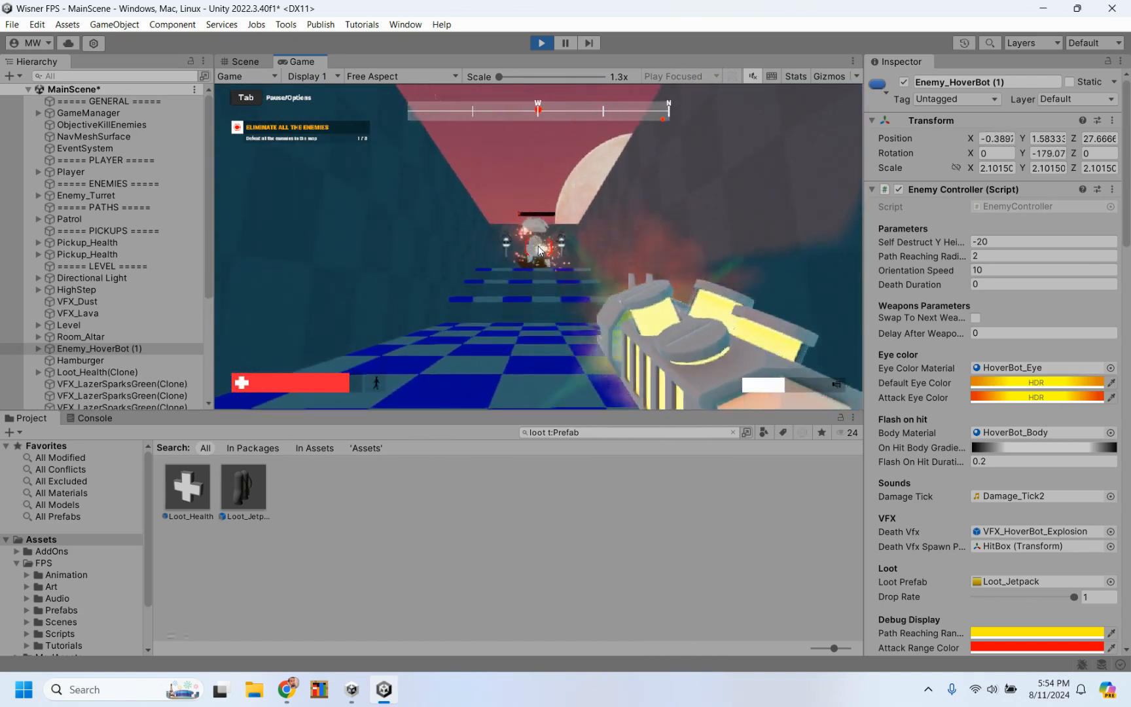
click(539, 251)
click(540, 250)
key(w)
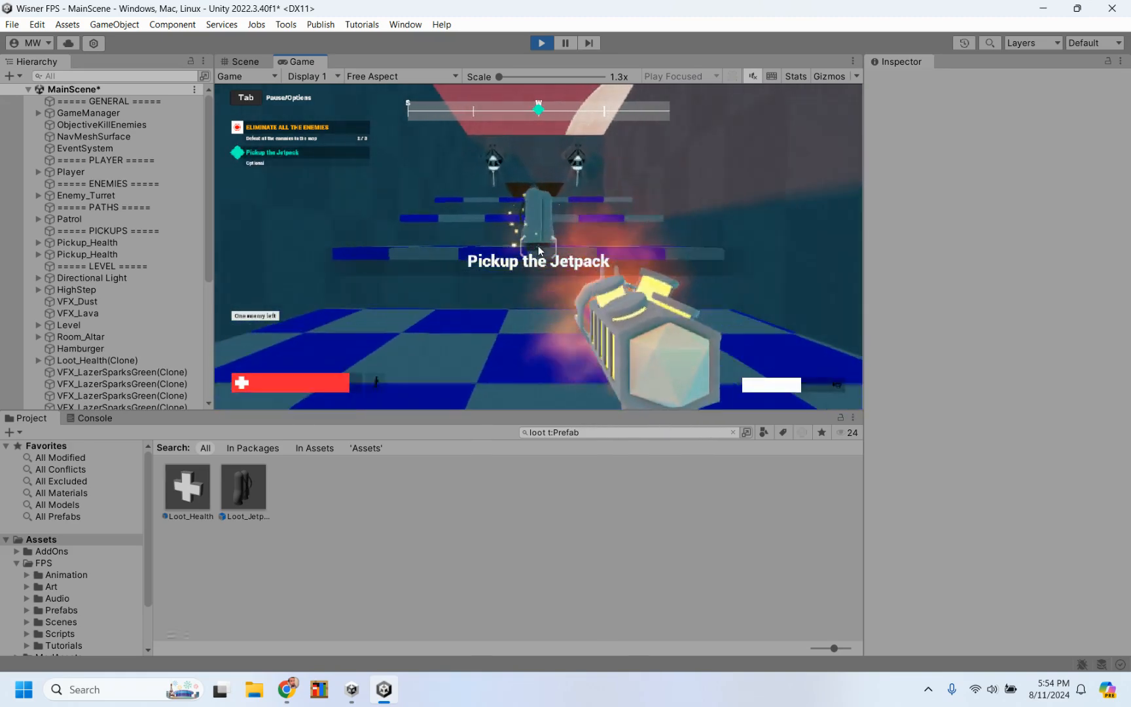
key(w)
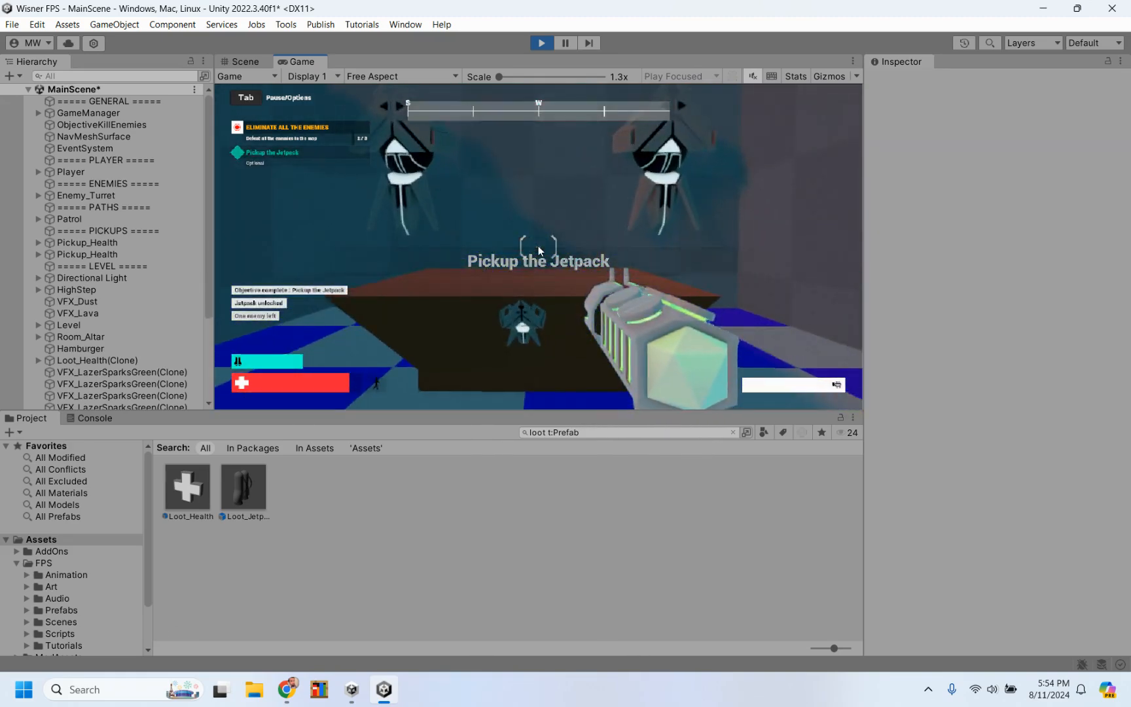
Step: Walk the player away from the altar and test the collected jetpack by flying up above the level's walls
key(w)
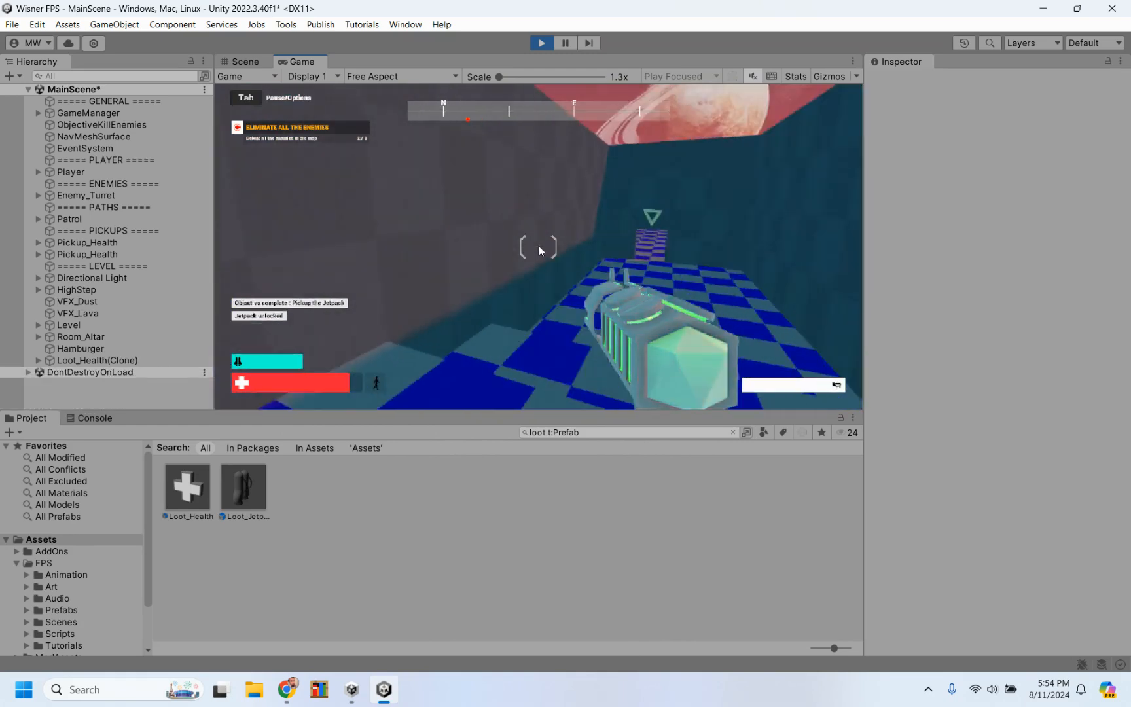
key(w)
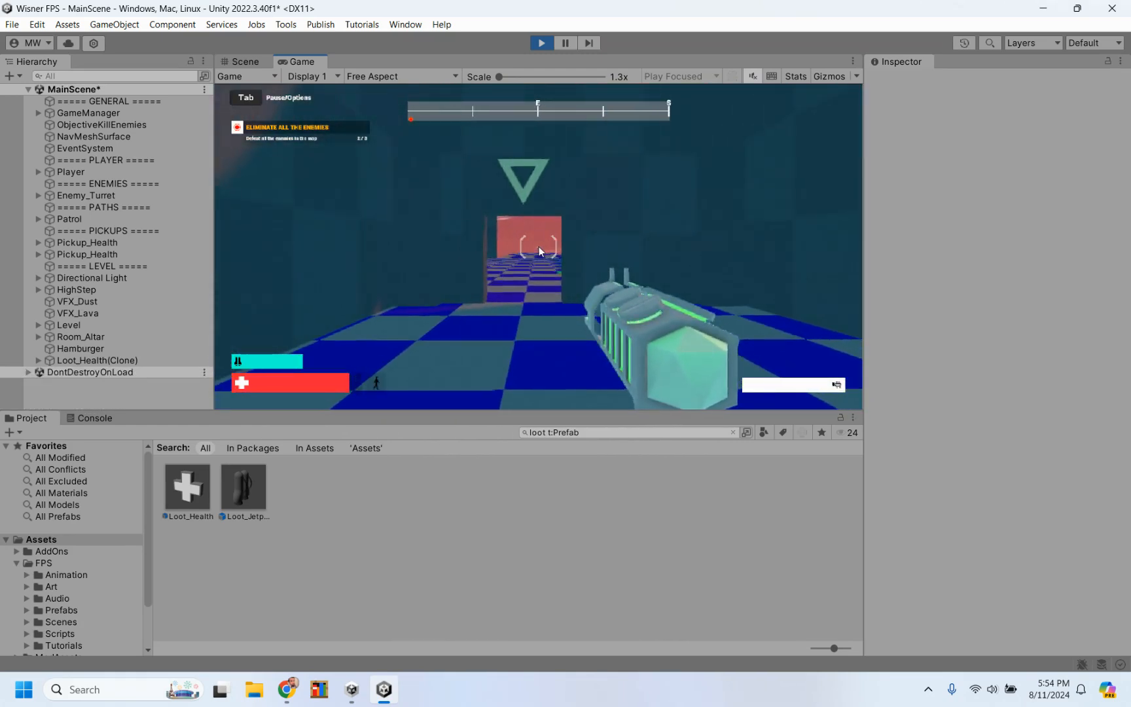
key(space)
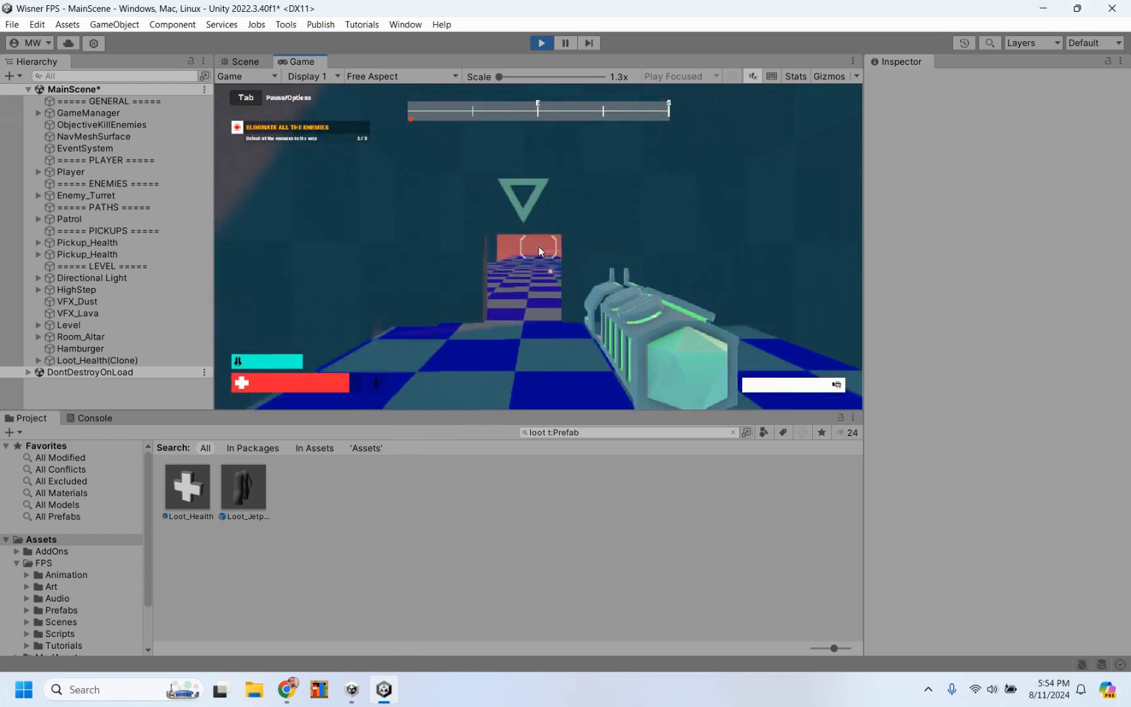
key(space)
key(space)
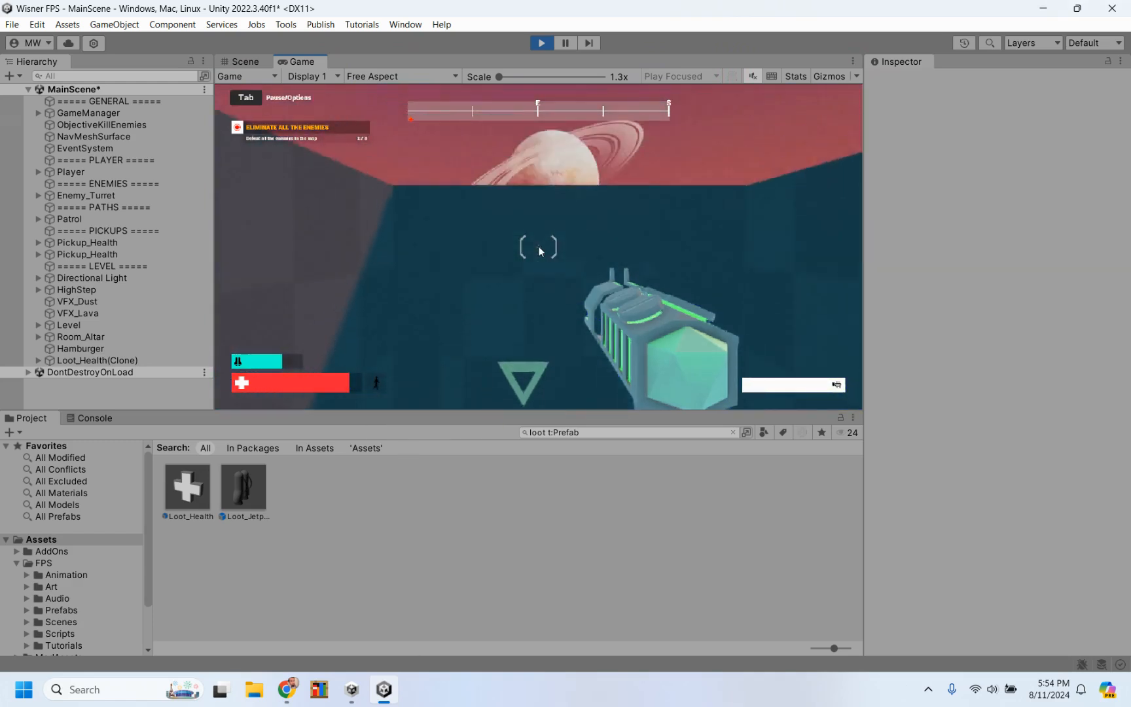
key(space)
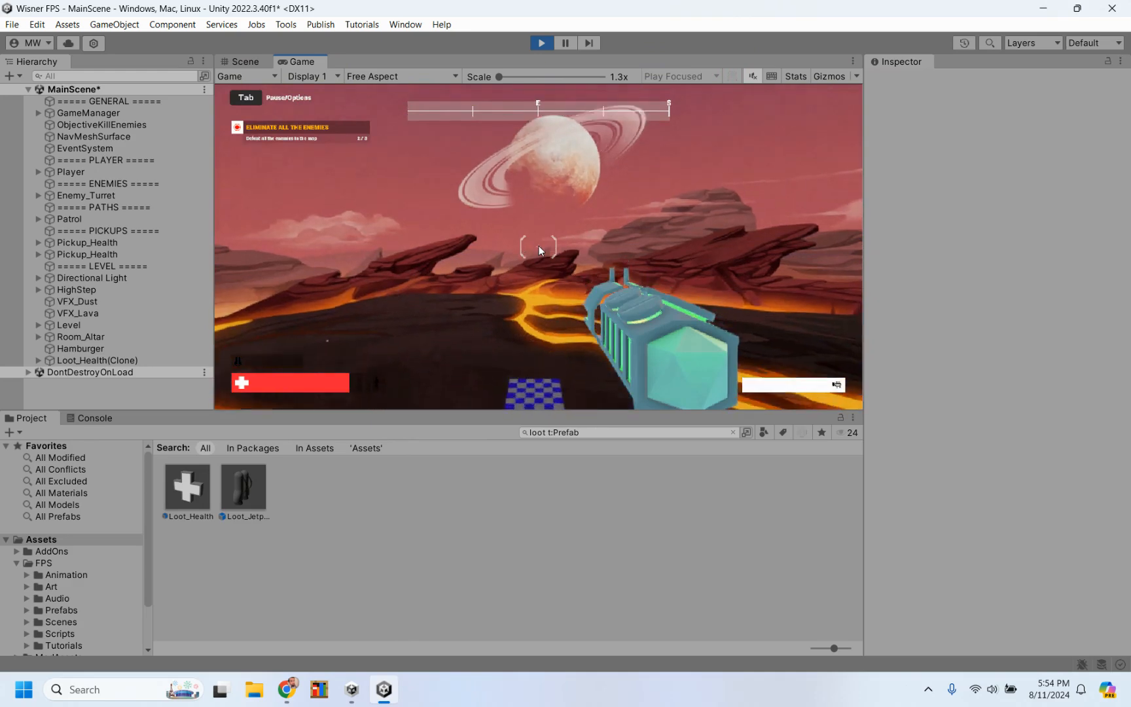
Step: Fly down onto the checkered floor, walk through the main room past the hamburger, and stop the playtest
key(w)
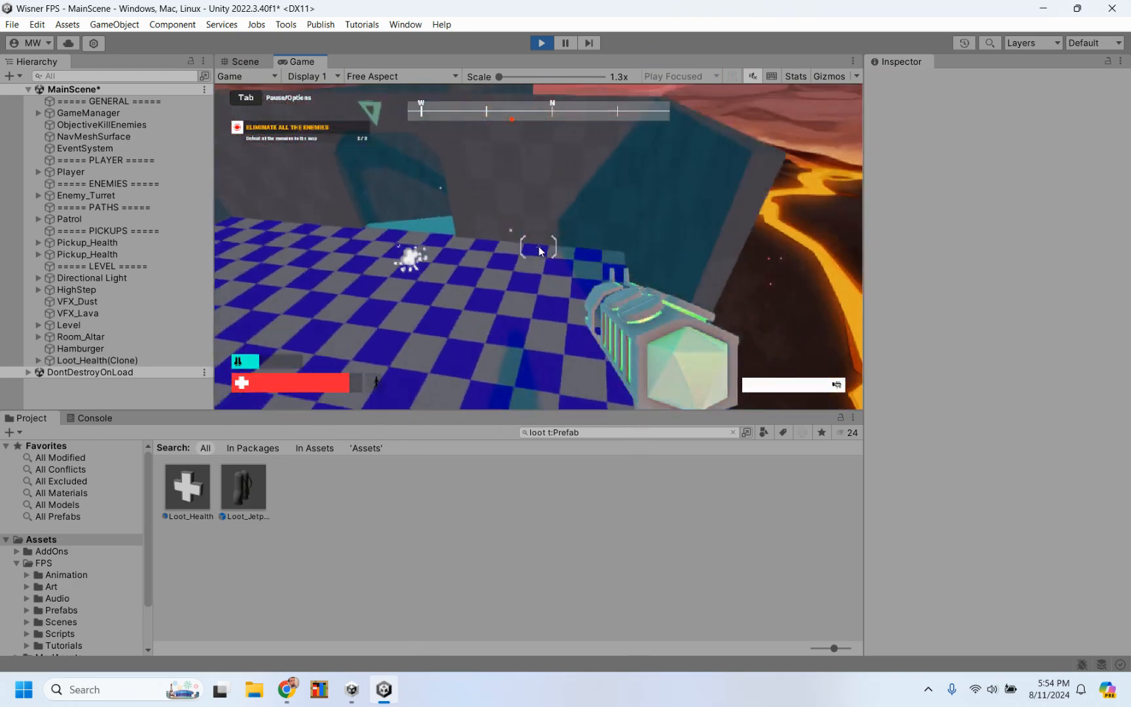
key(d)
key(s)
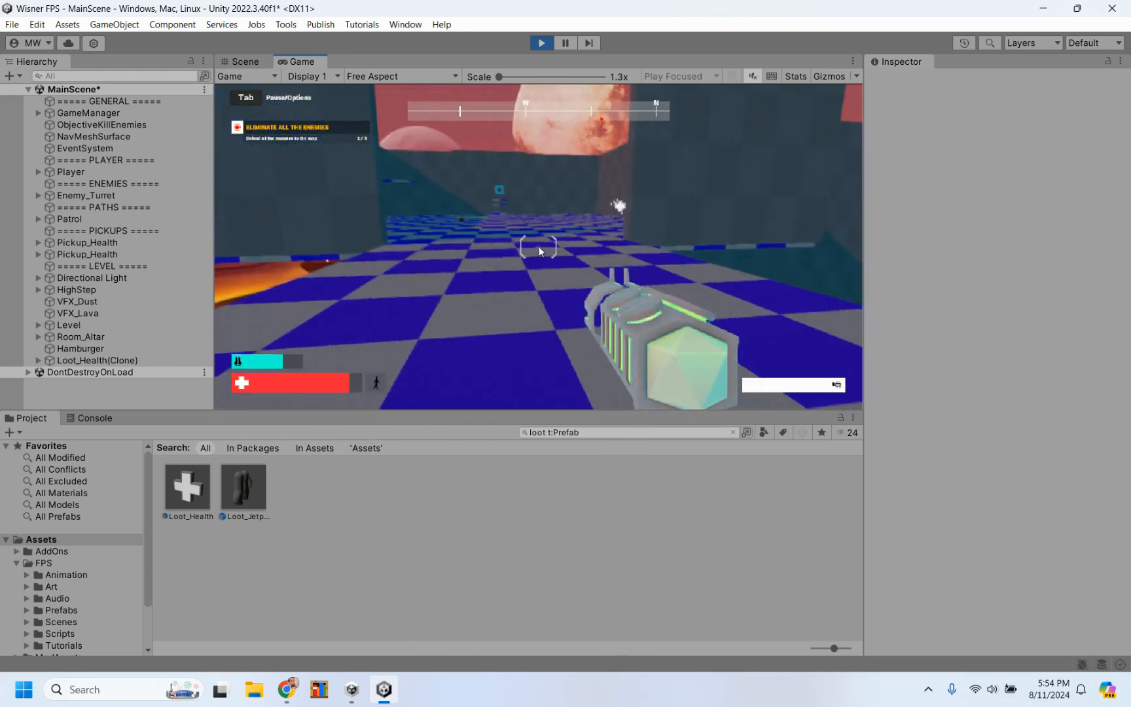
key(w)
key(a)
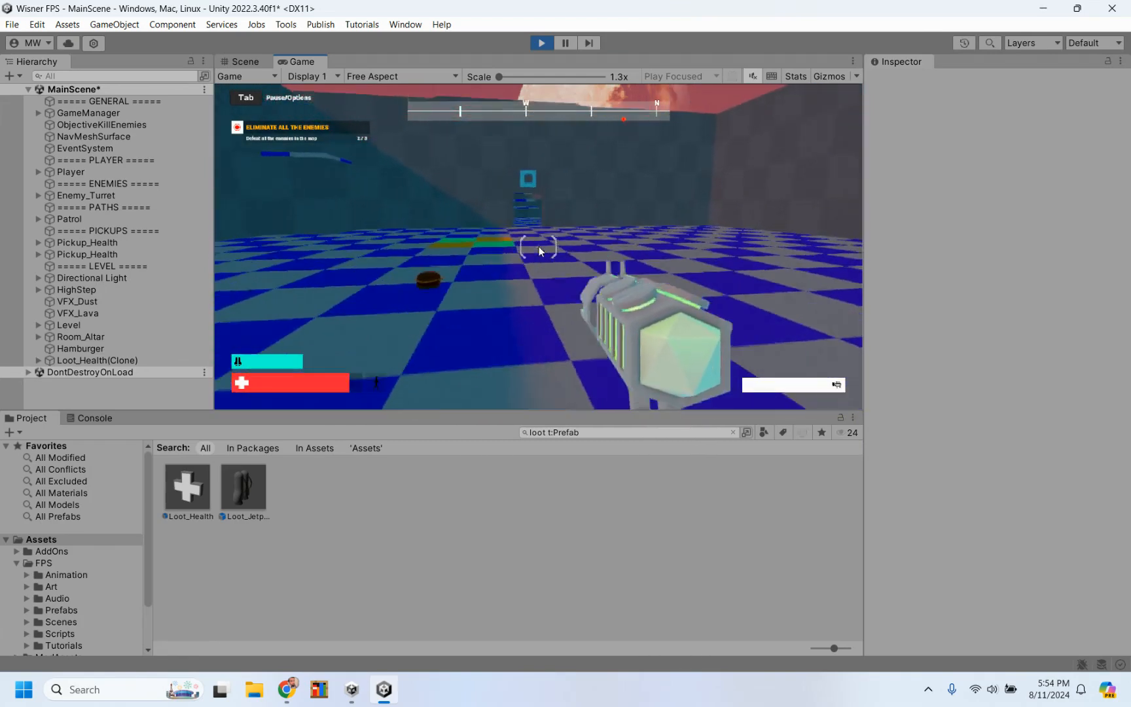
key(w)
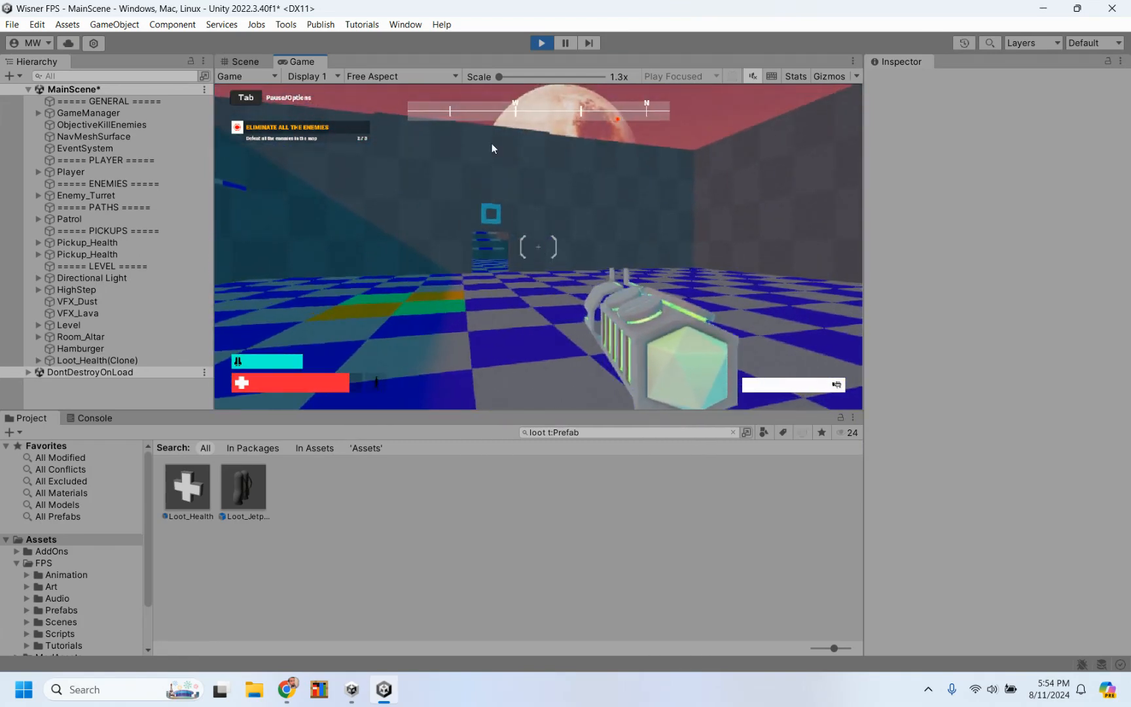
click(542, 42)
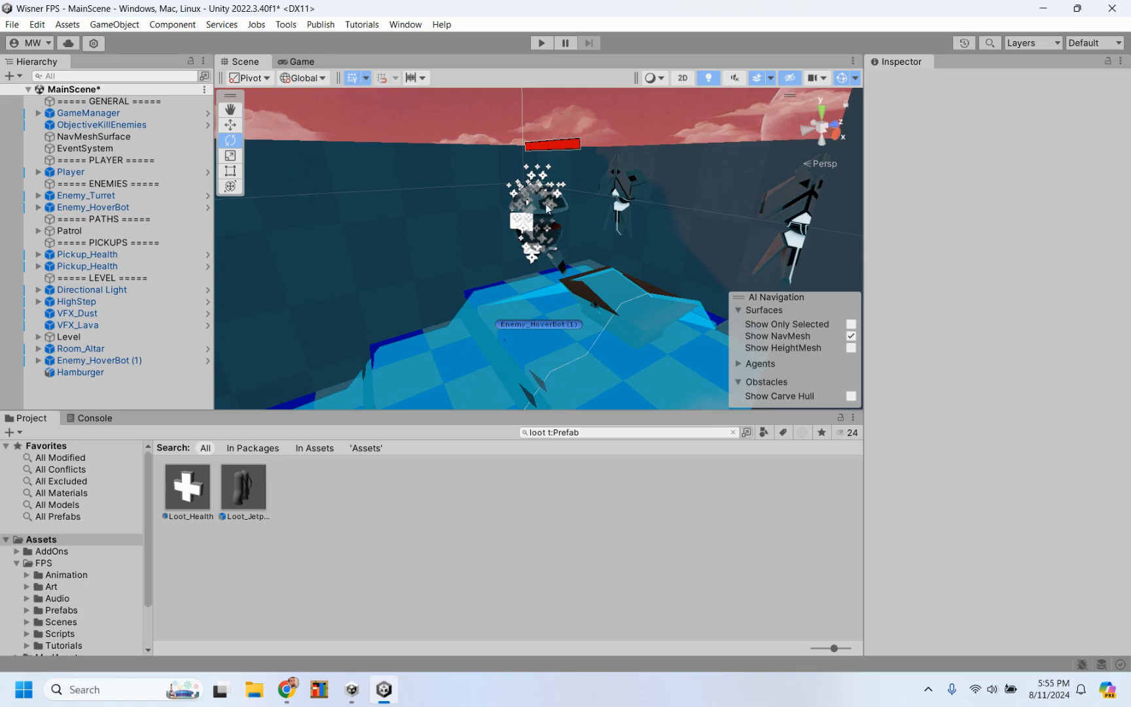
Step: Select Enemy_HoverBot (1) and review its loot, health and Nav Mesh Agent speed settings
click(128, 362)
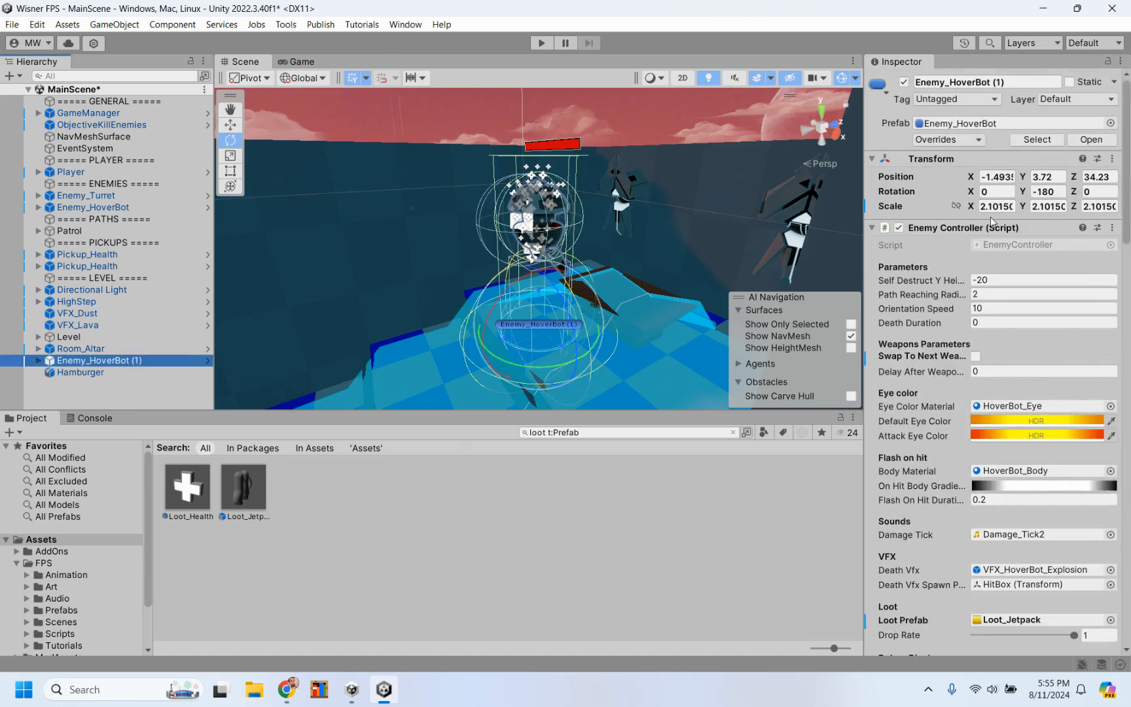
scroll(937, 369, down, 10)
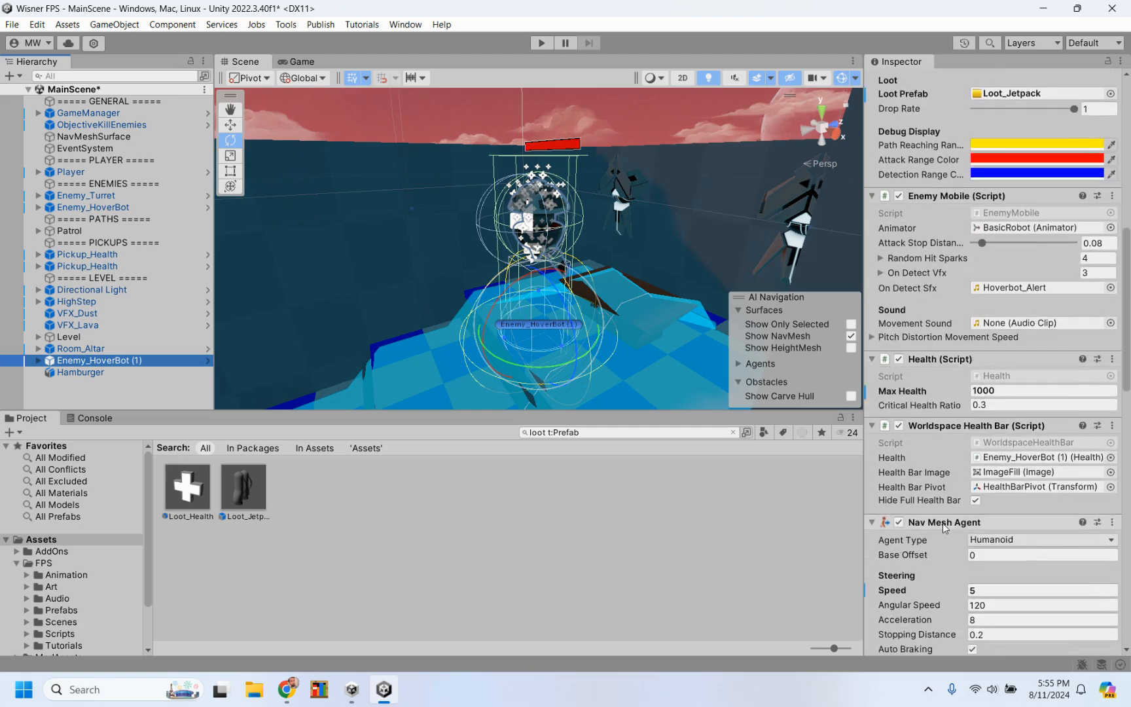
scroll(944, 528, down, 4)
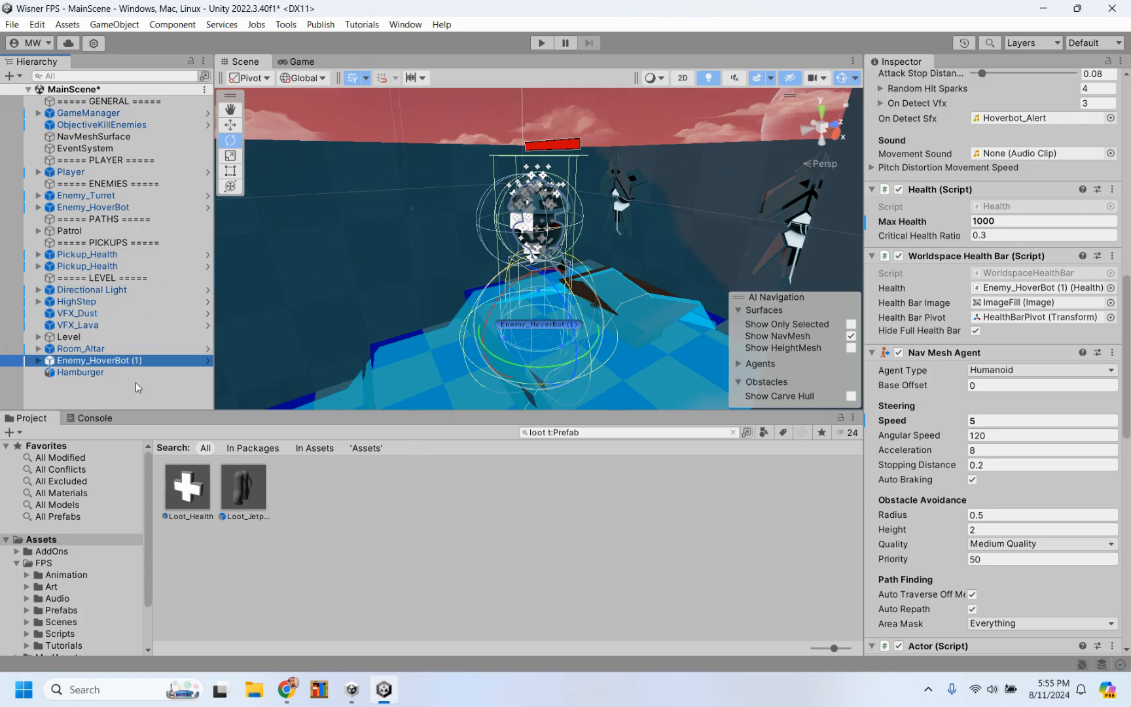
Step: Search the prefabs for "hover" and place another Enemy_HoverBot on the checkered floor near the original Enemy_HoverBot
click(134, 208)
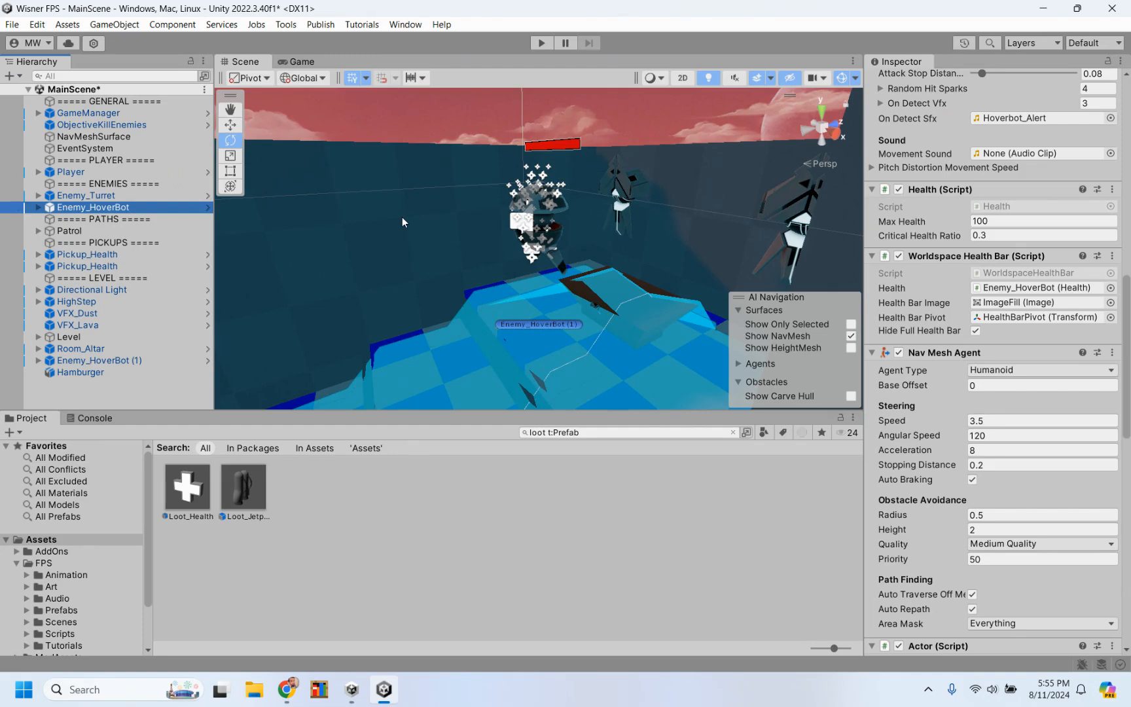
key(f)
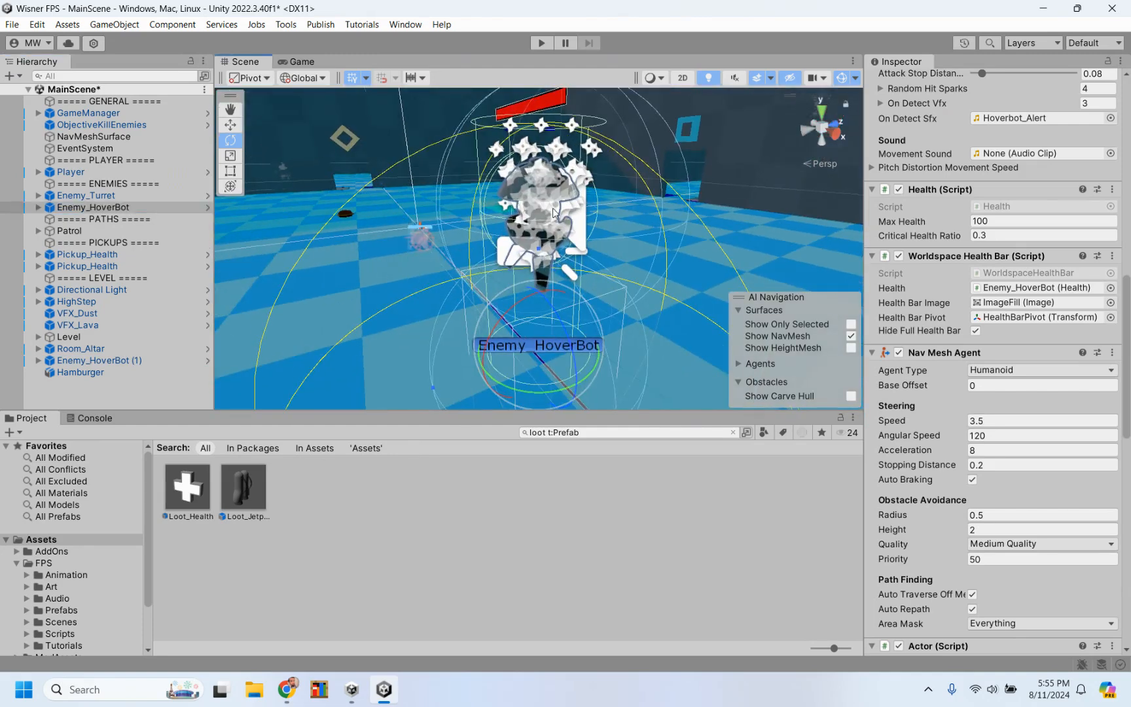
scroll(552, 208, down, 5)
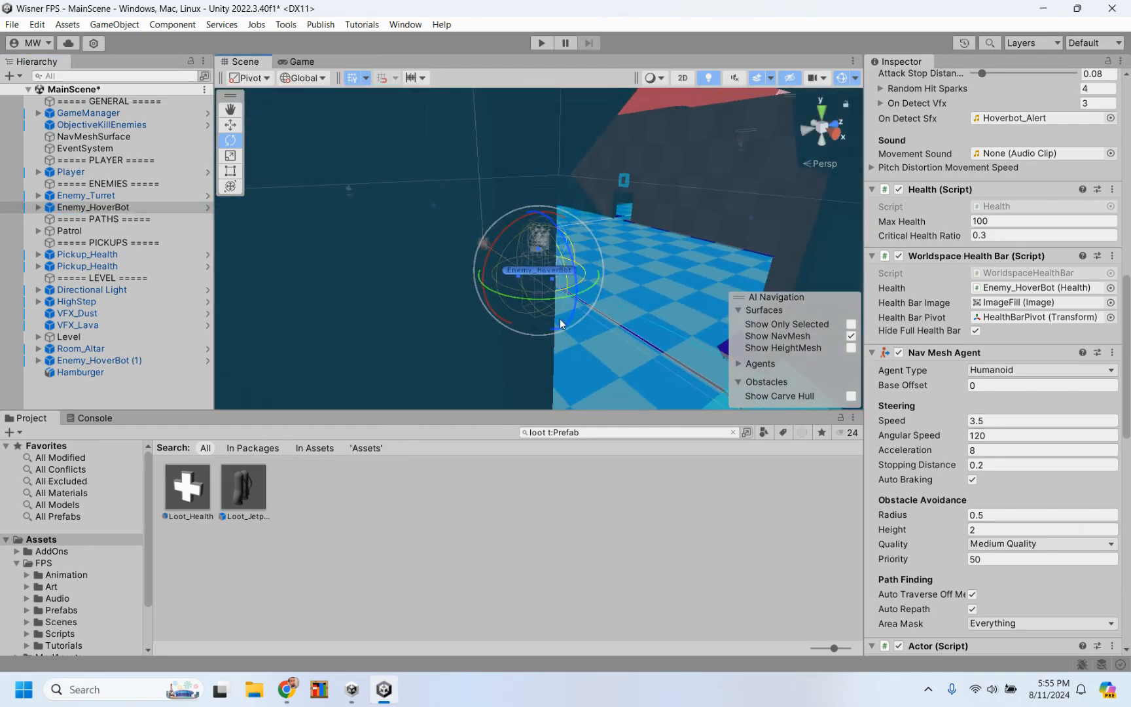
alt+drag(460, 300, 530, 198)
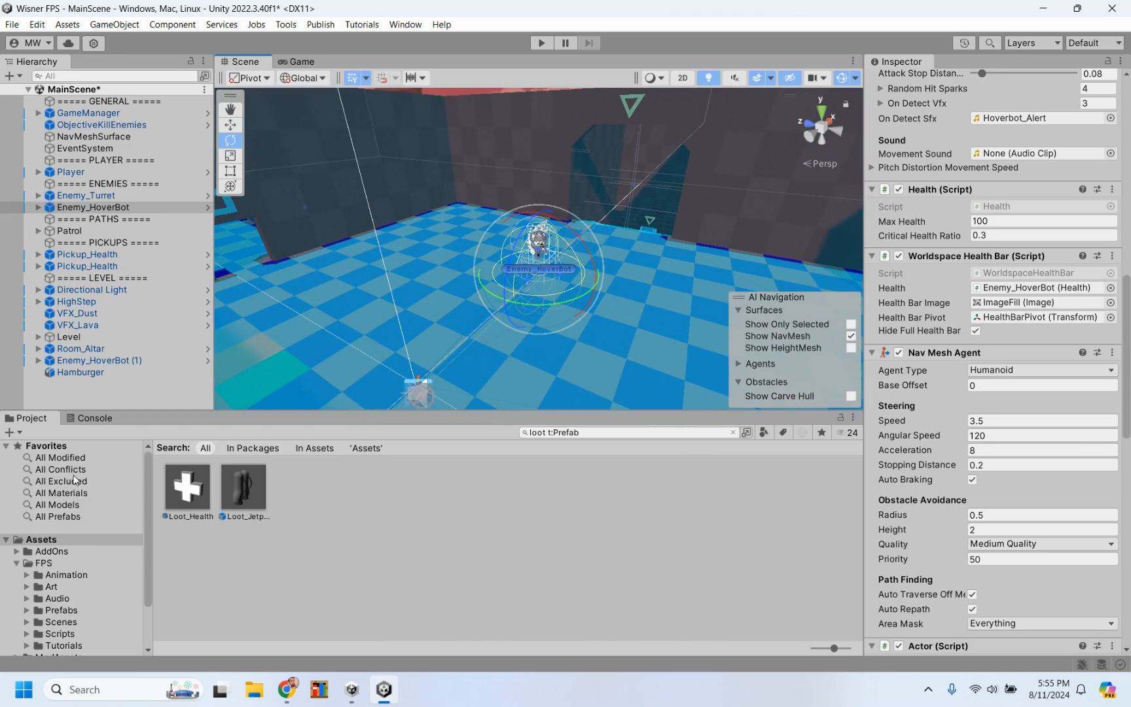
click(58, 516)
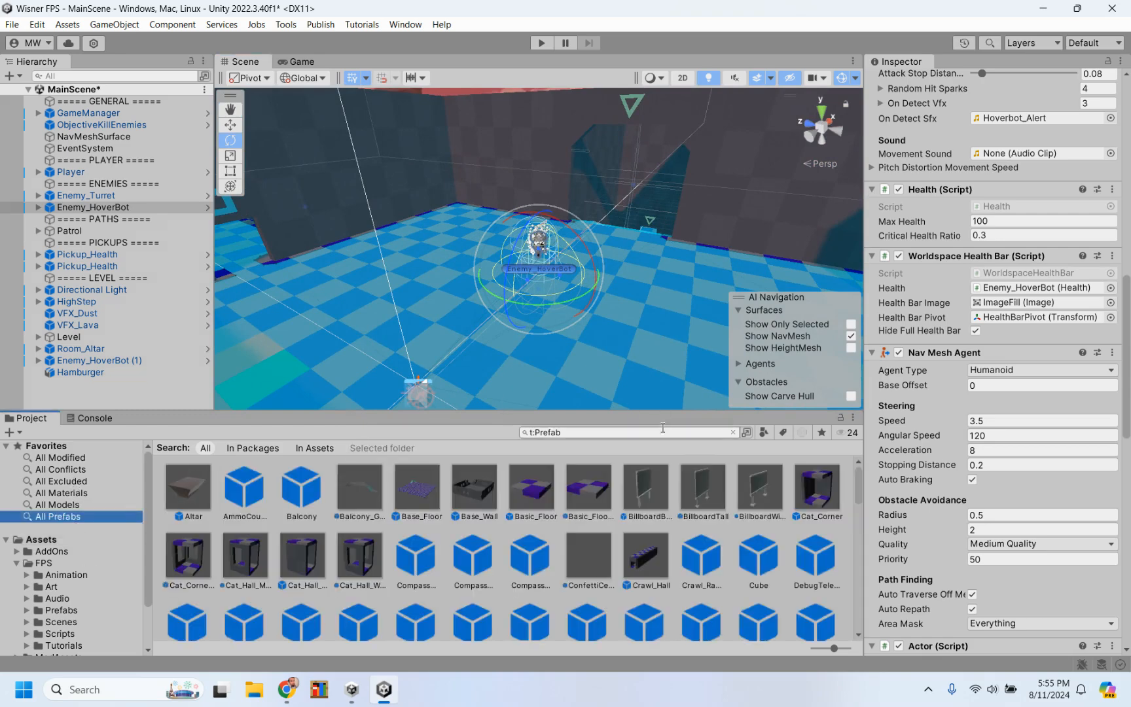
click(660, 431)
text(hover)
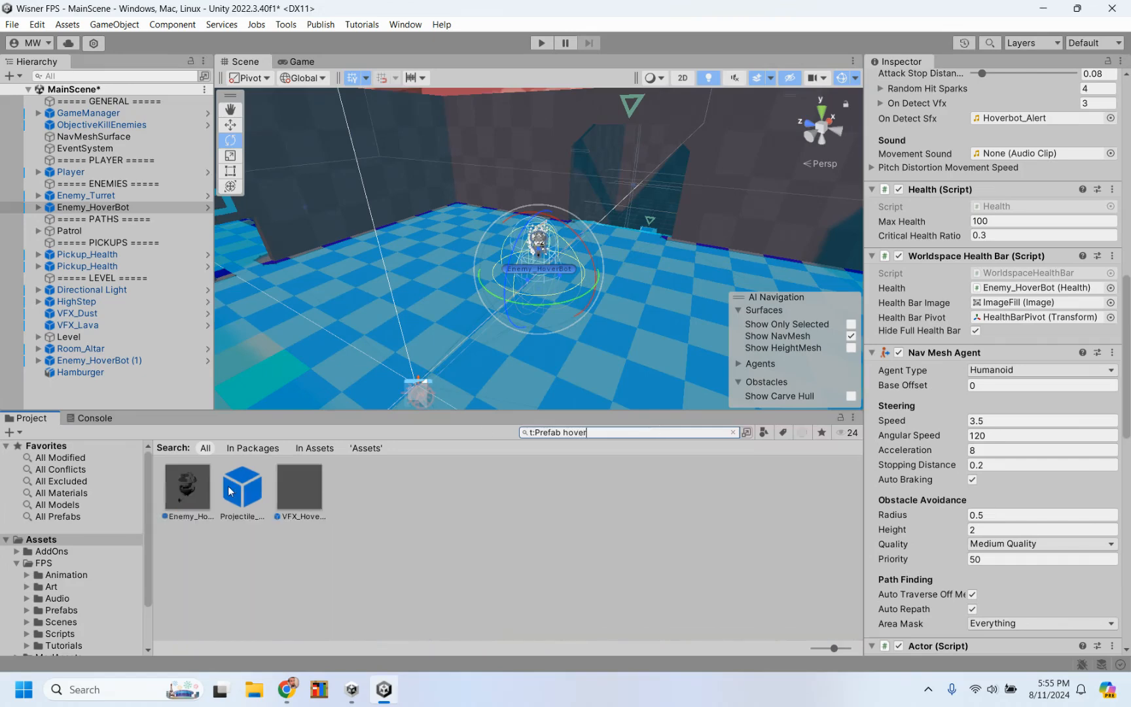
drag(174, 487, 684, 315)
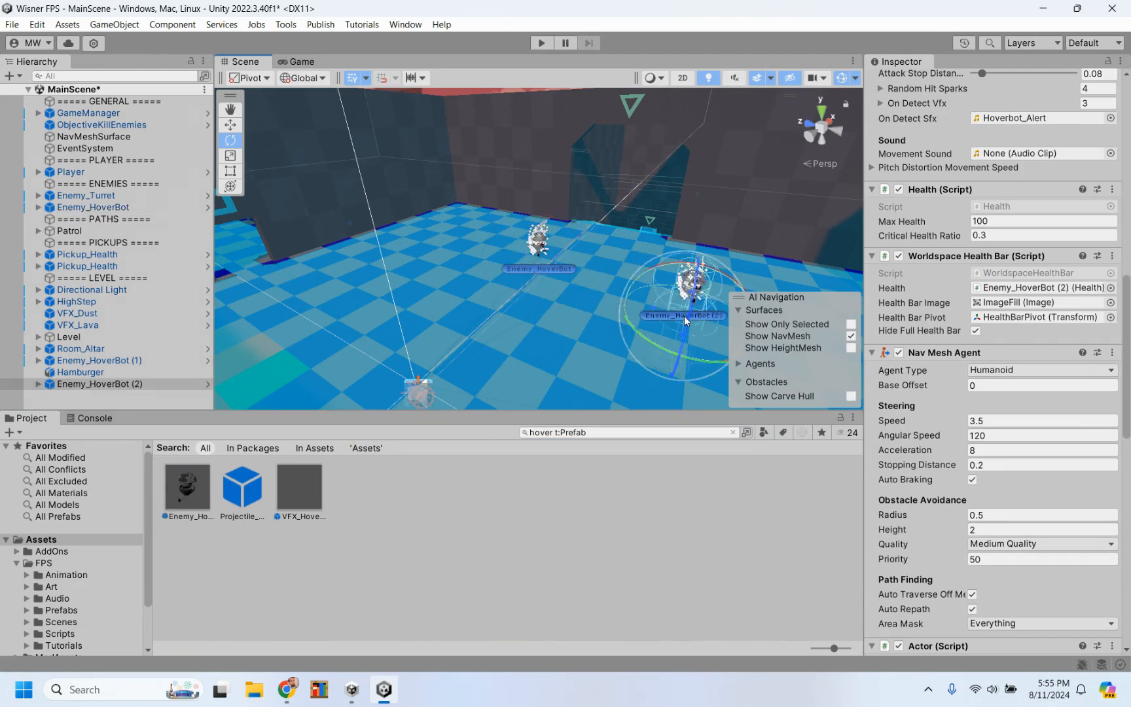
Step: Place two more Enemy_HoverBot prefabs, one at the near end of the main room's floor and one in the adjoining walled area
key(f)
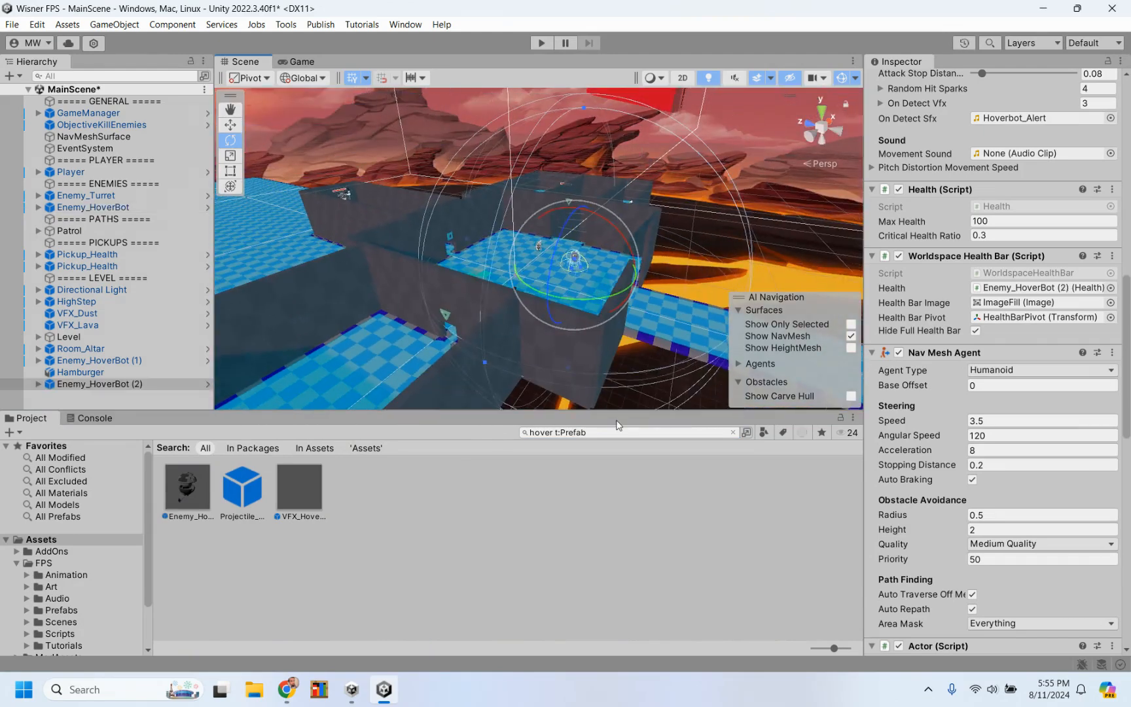
scroll(624, 348, up, 4)
drag(199, 484, 593, 376)
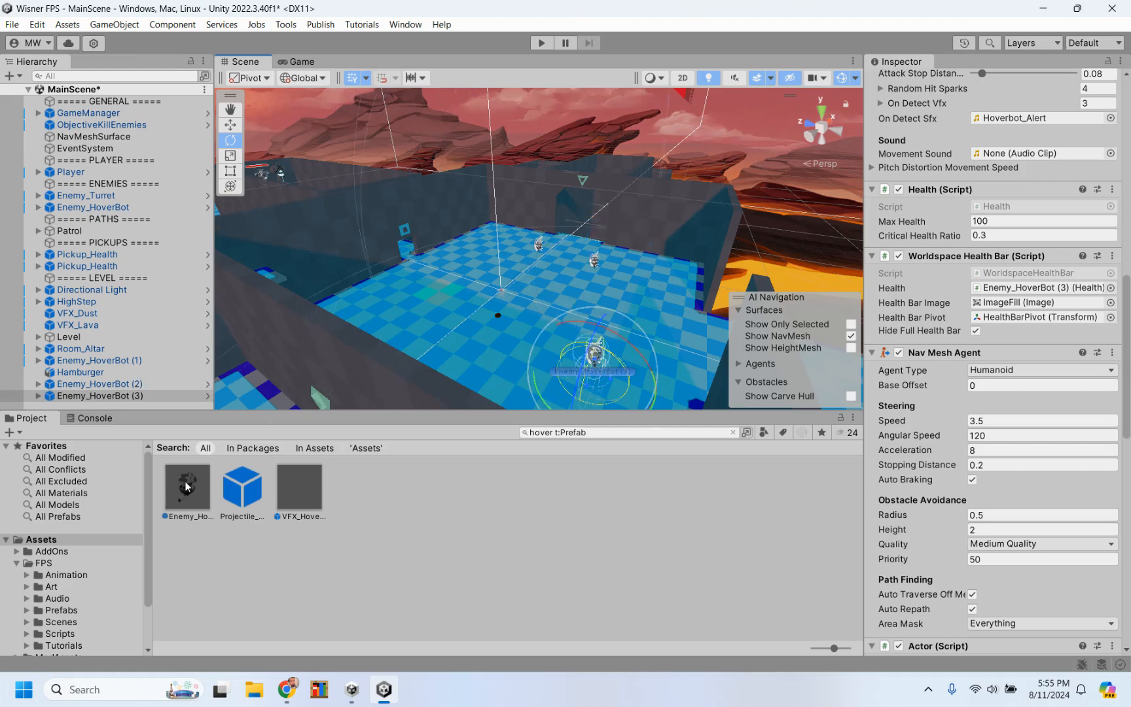
alt+drag(406, 314, 370, 314)
drag(186, 491, 291, 248)
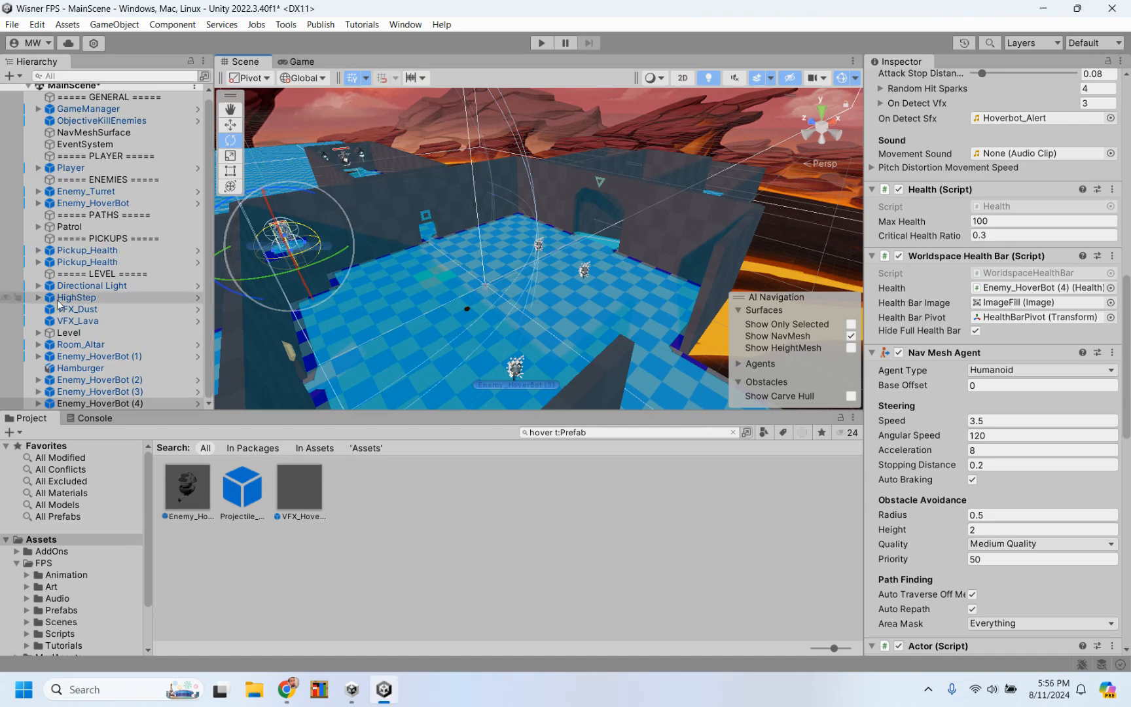
Step: Select the added HoverBots (1) to (4) one after another and compare their health and speed settings
click(92, 356)
click(115, 380)
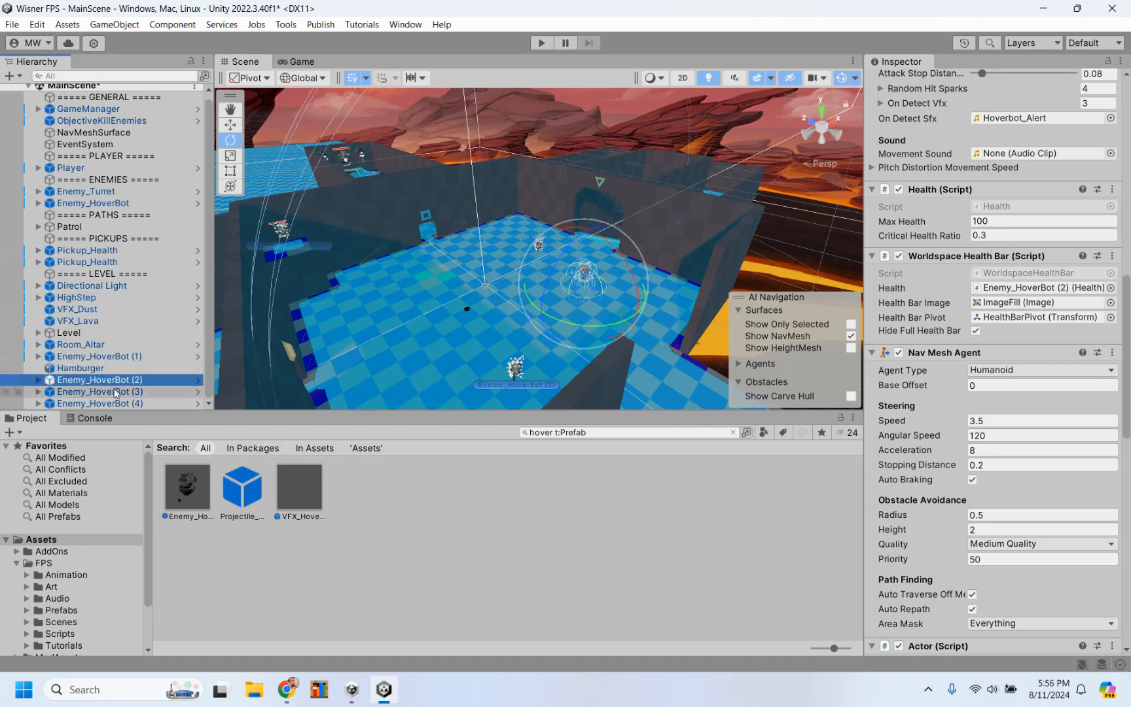
click(115, 391)
click(118, 403)
click(121, 397)
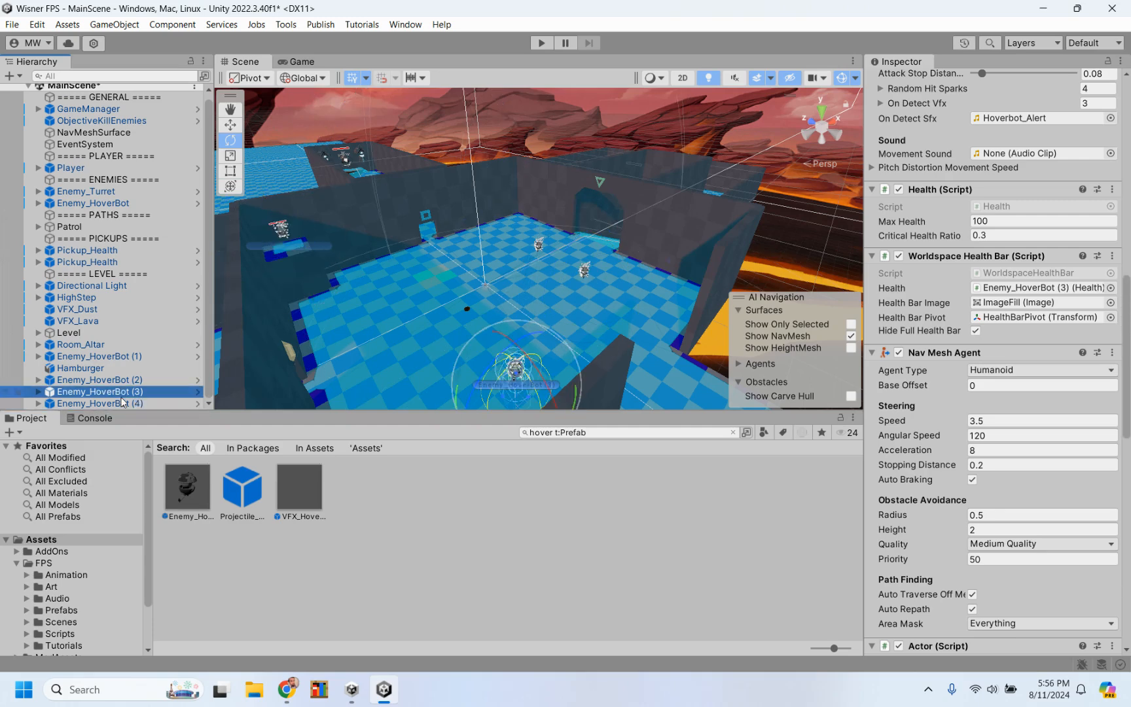
click(123, 380)
click(124, 358)
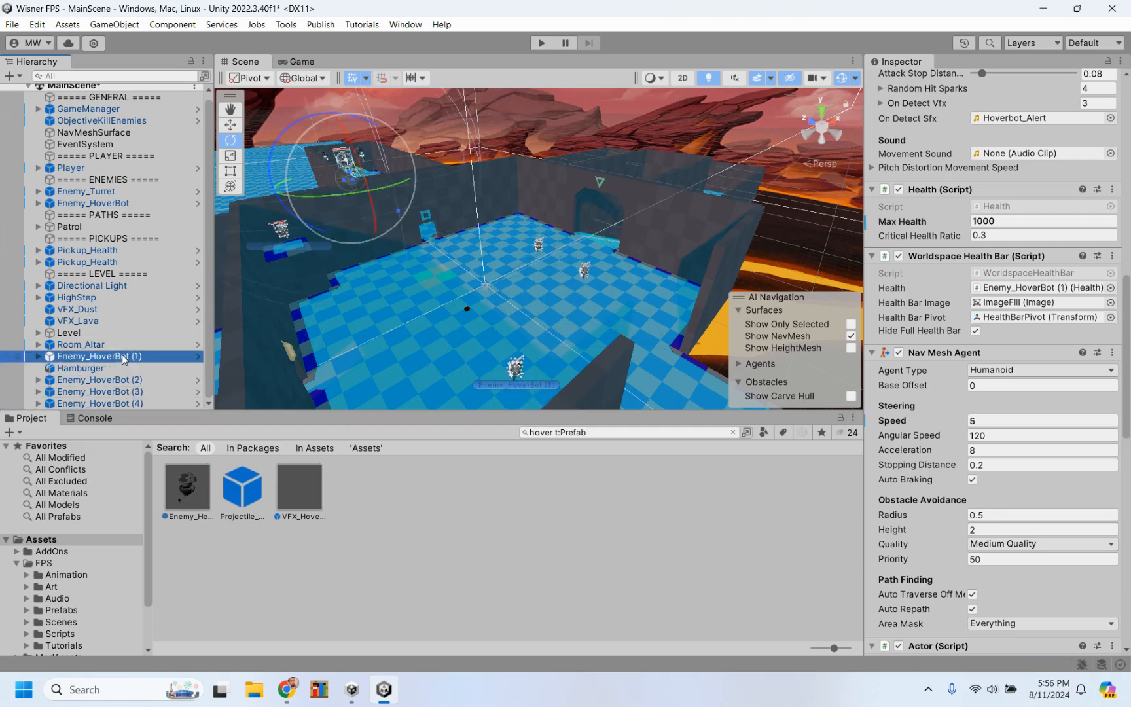
Step: Set Max Health to 200 on the Enemy_HoverBot prefab asset
click(187, 488)
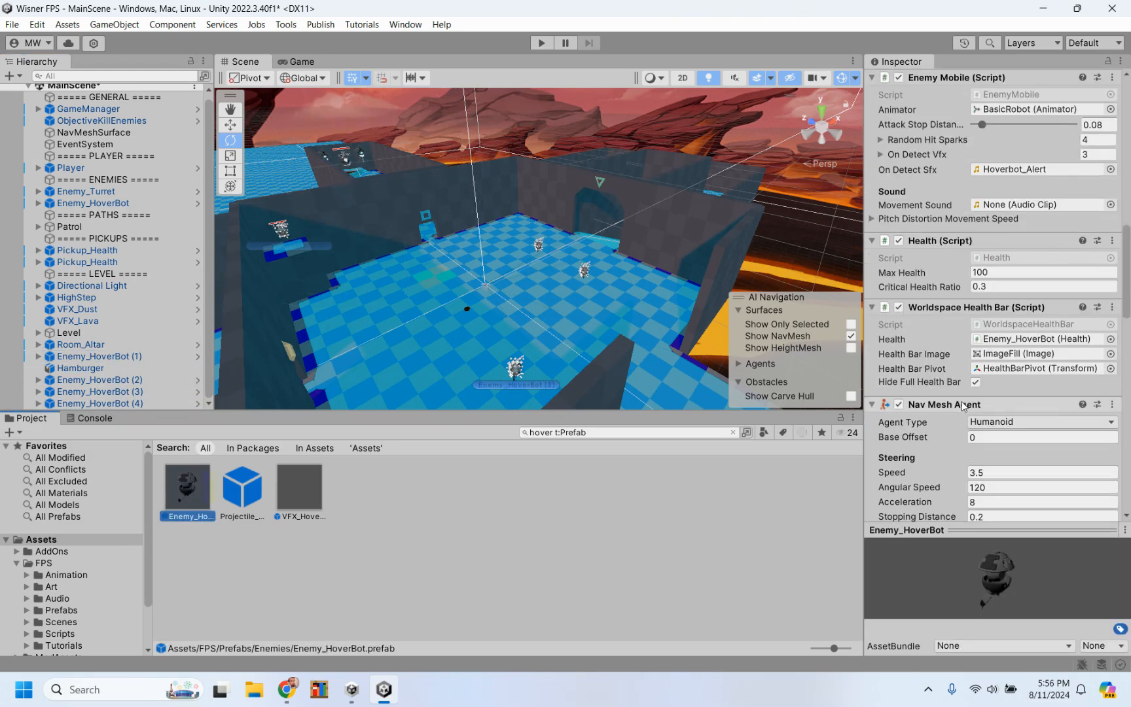
scroll(963, 406, down, 1)
scroll(962, 406, down, 6)
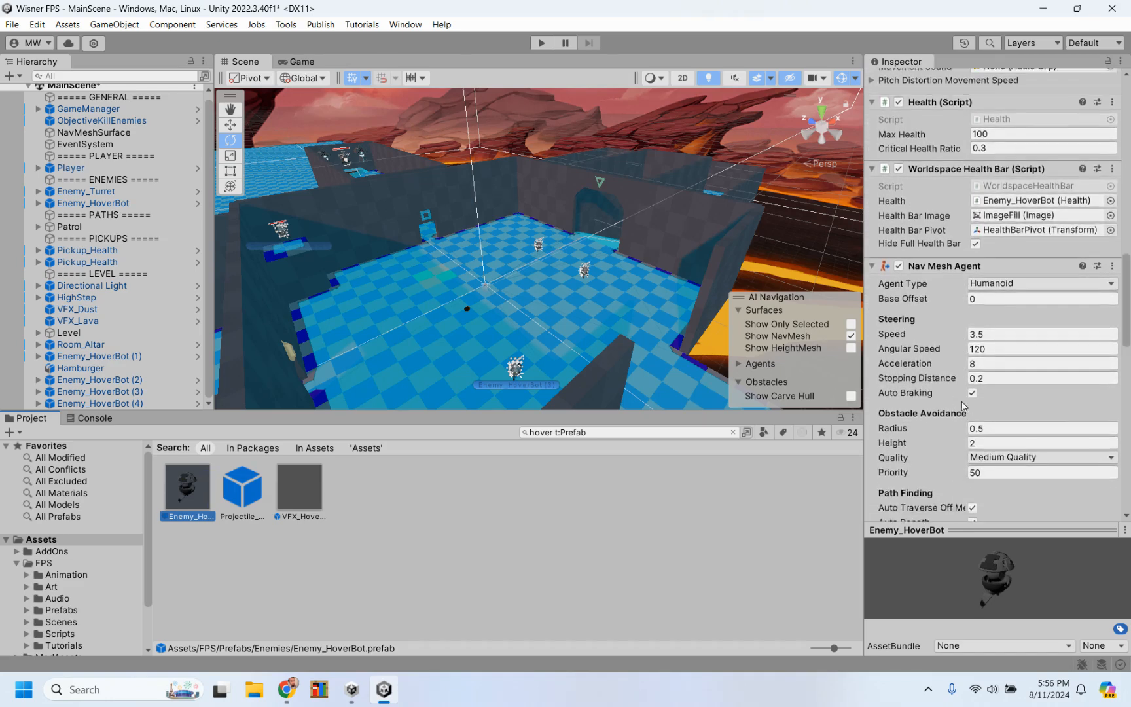
scroll(963, 406, down, 5)
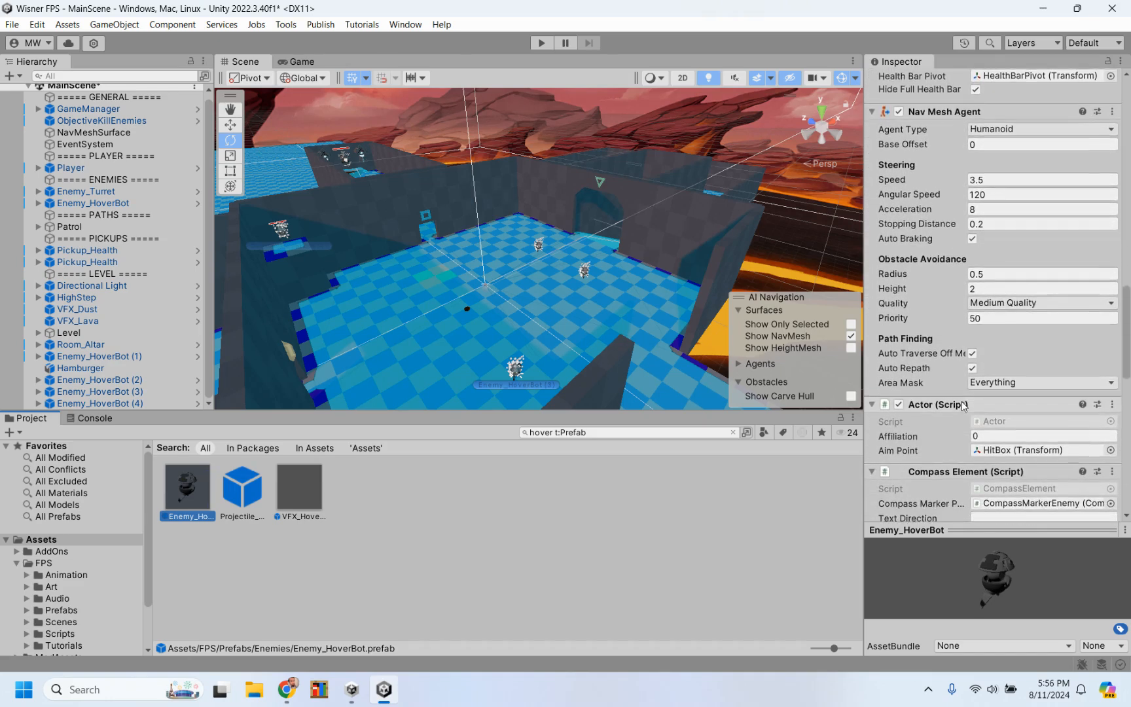
scroll(962, 406, up, 2)
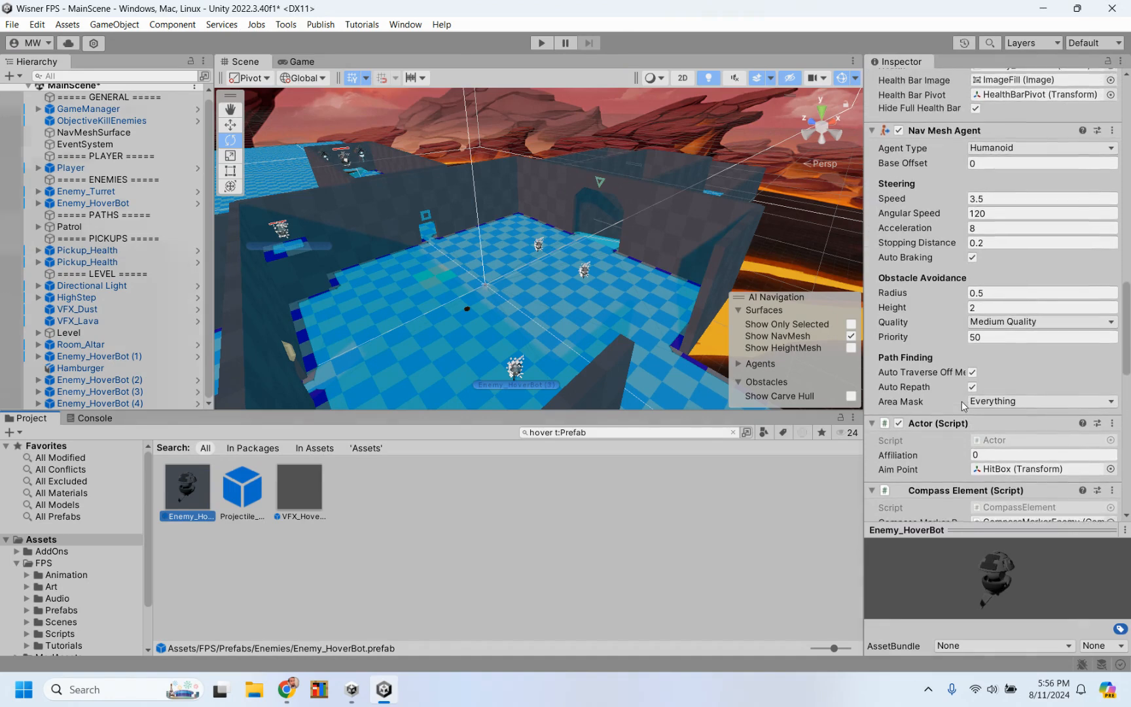
scroll(962, 406, up, 14)
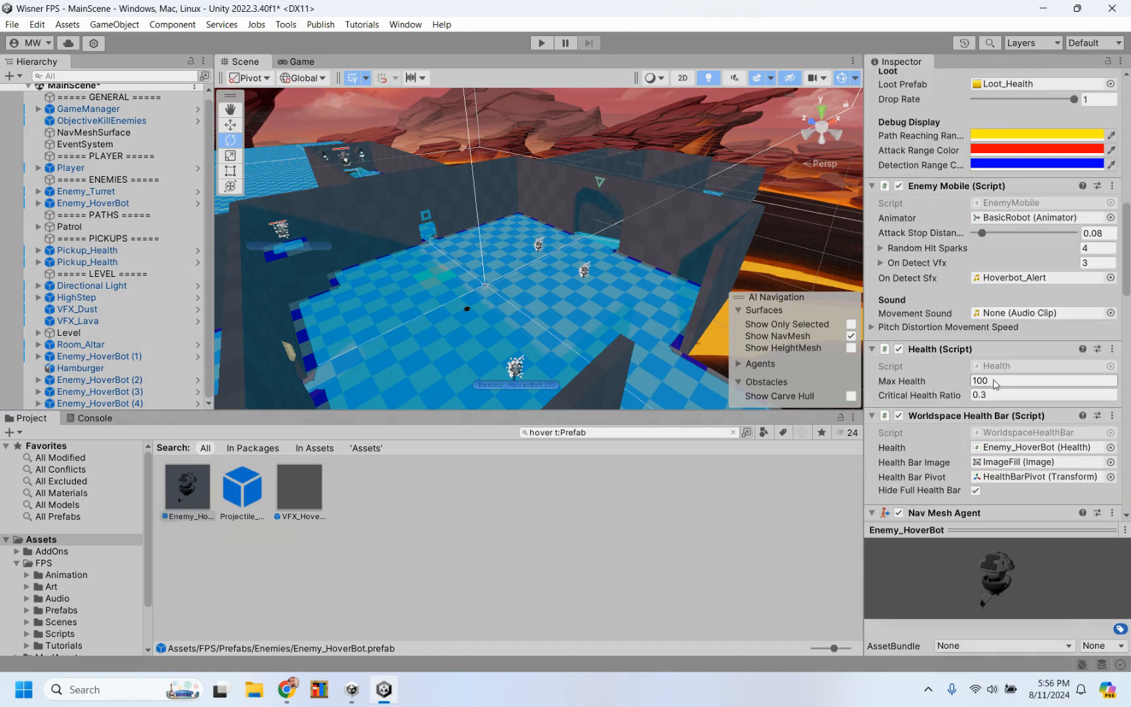
click(995, 381)
text(200)
Step: Review the prefab's remaining settings, and compare the loot, health and speed of Enemy_HoverBot (1) with those of Enemy_HoverBot (3)
scroll(930, 394, down, 3)
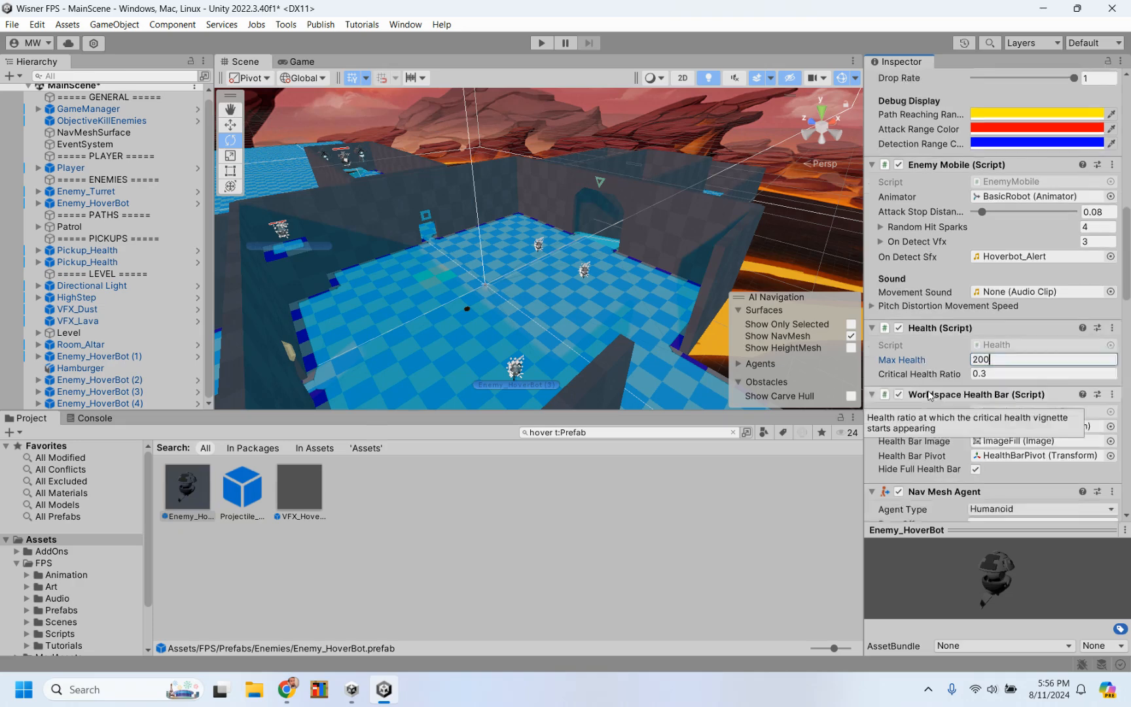
scroll(942, 359, down, 6)
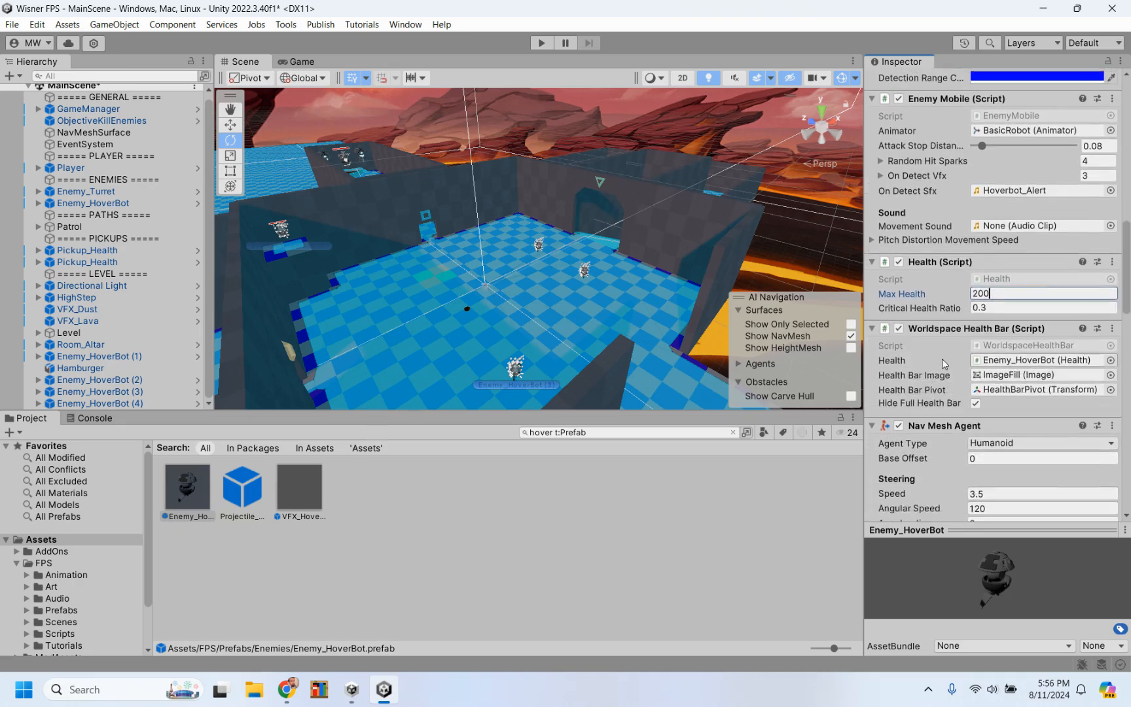
scroll(942, 359, down, 2)
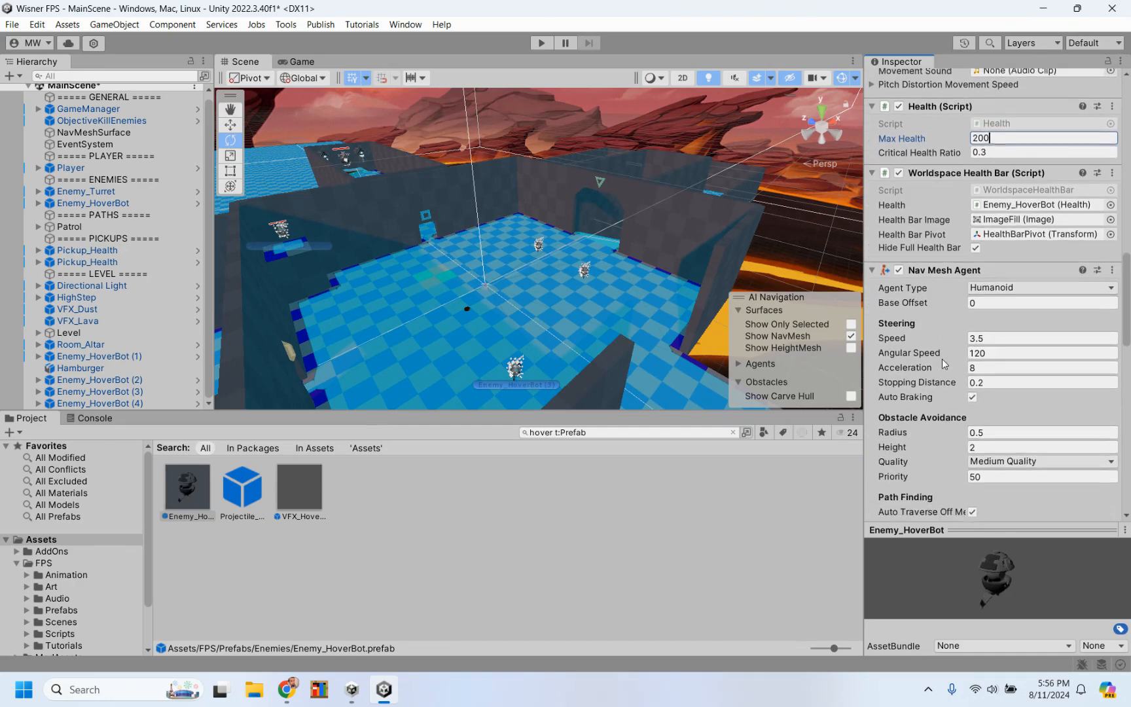
scroll(942, 358, up, 20)
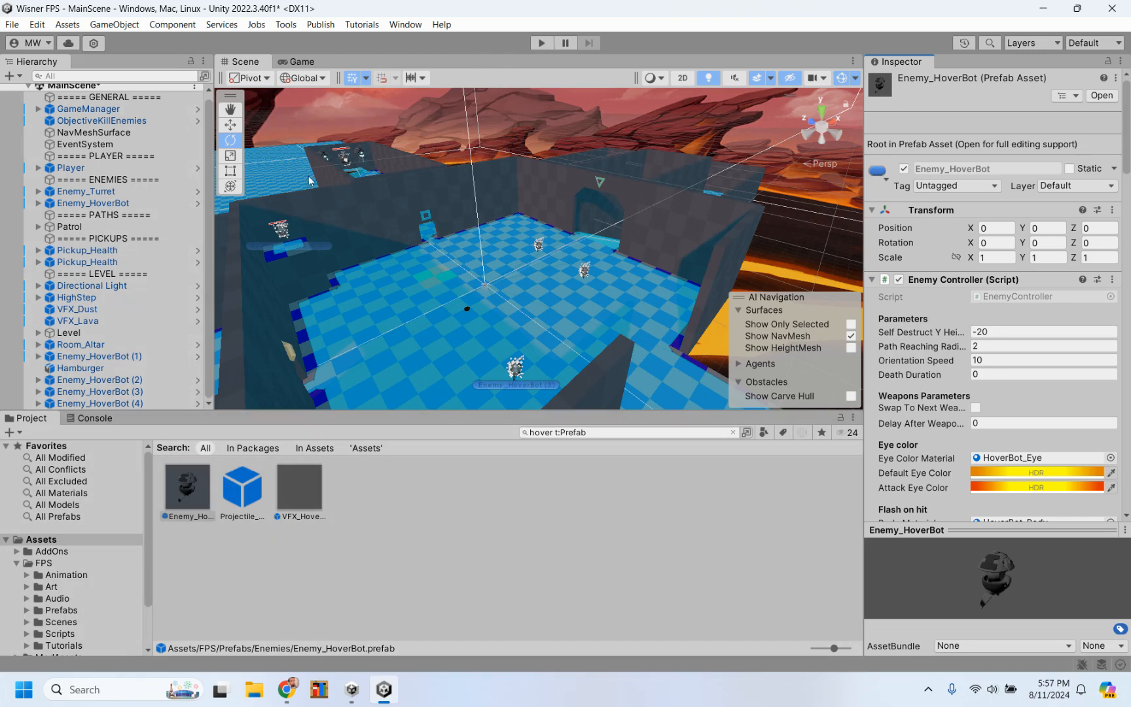
click(346, 162)
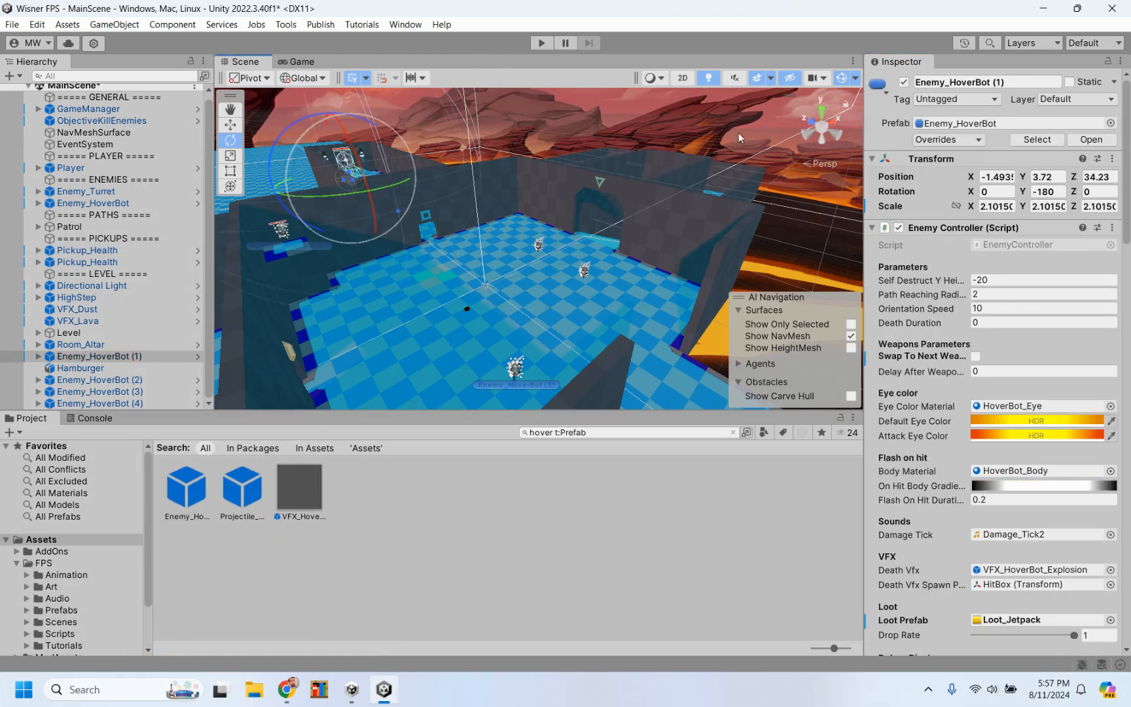
scroll(910, 324, down, 9)
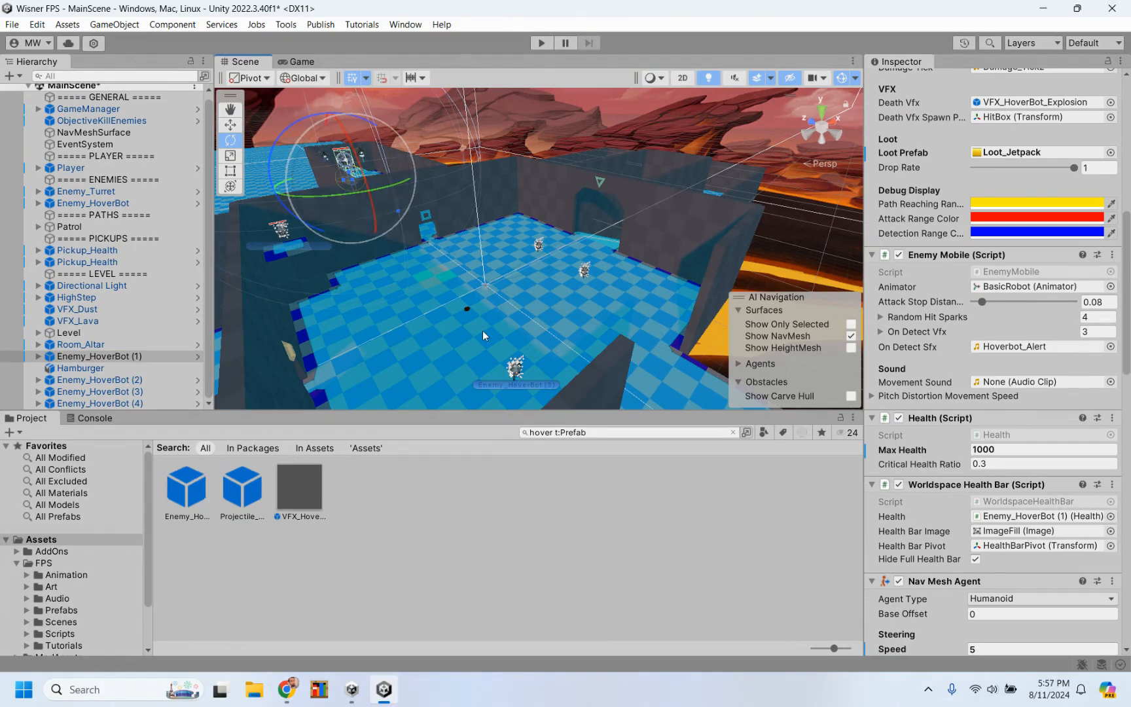
click(510, 371)
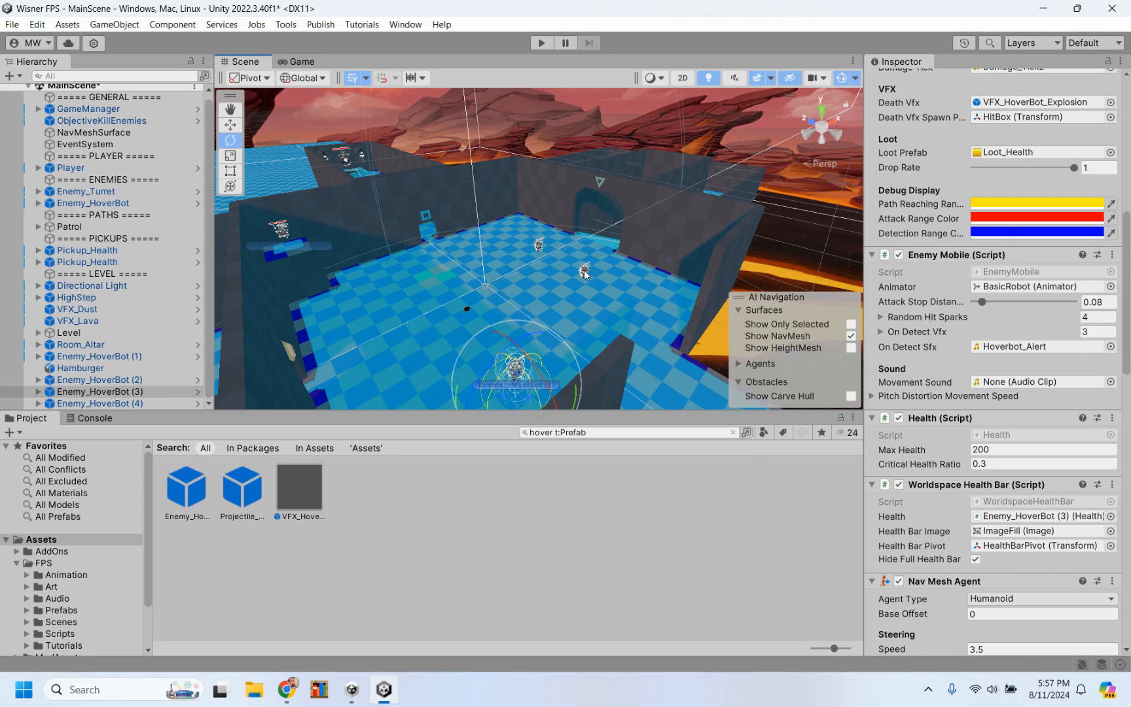
click(346, 160)
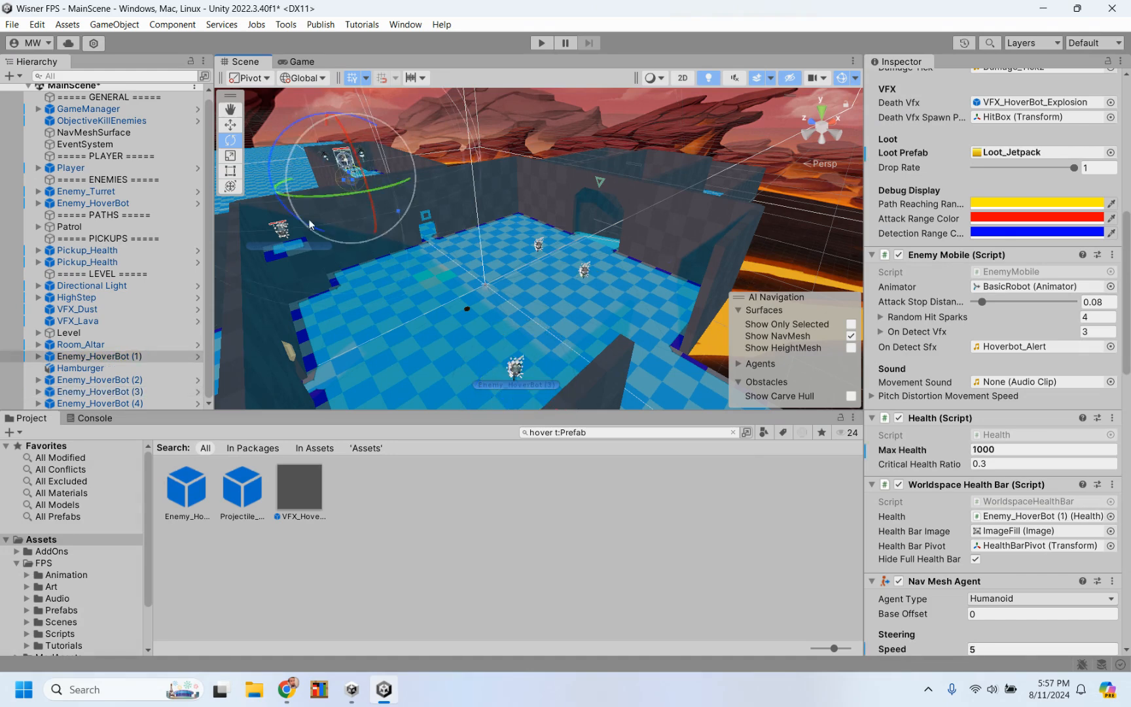
key(f)
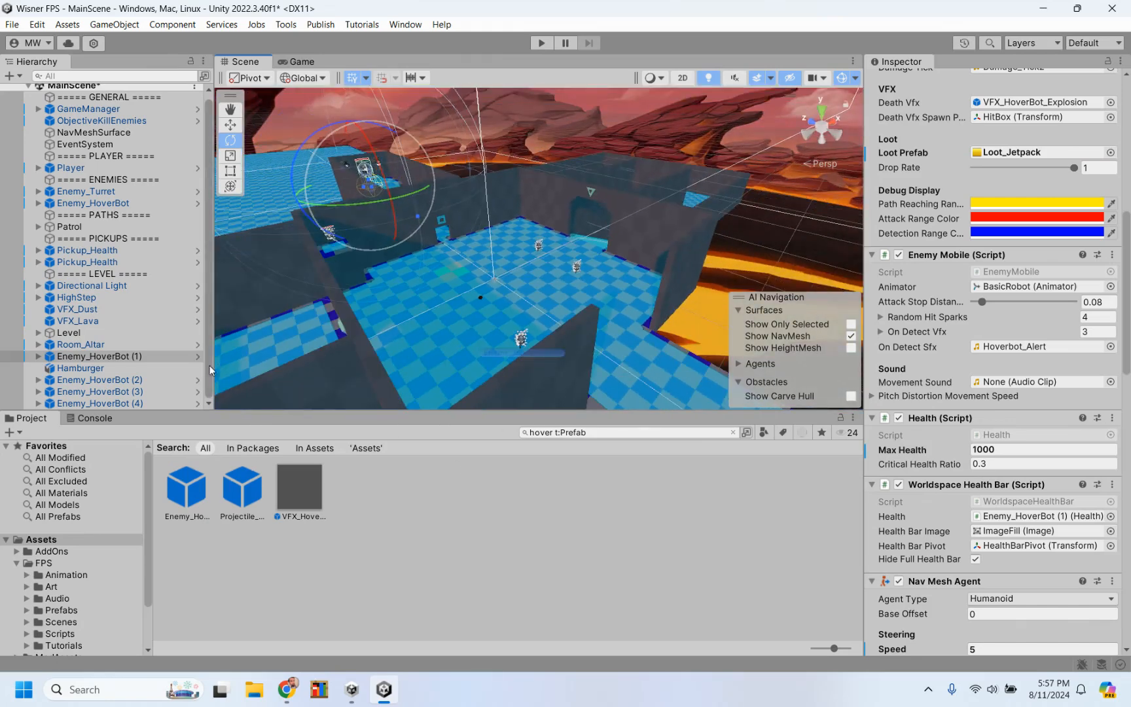
Step: Assign the Lollipop material as the Flash on hit Body Material of the Enemy_HoverBot prefab asset
click(186, 490)
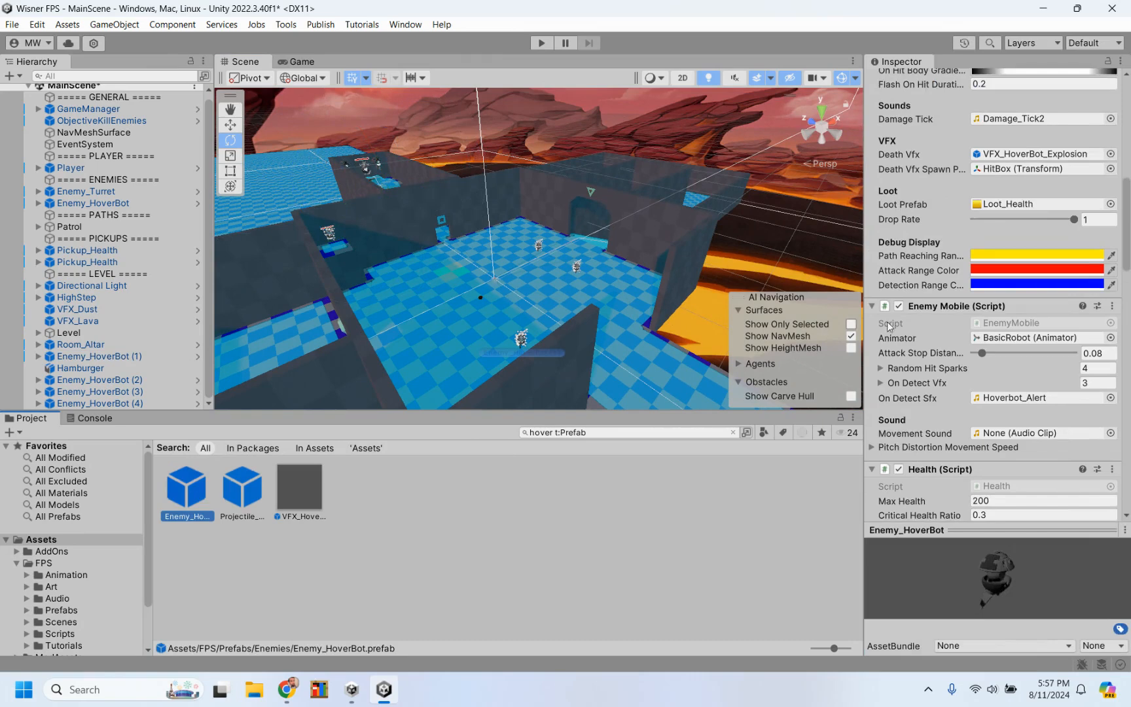
scroll(924, 319, down, 10)
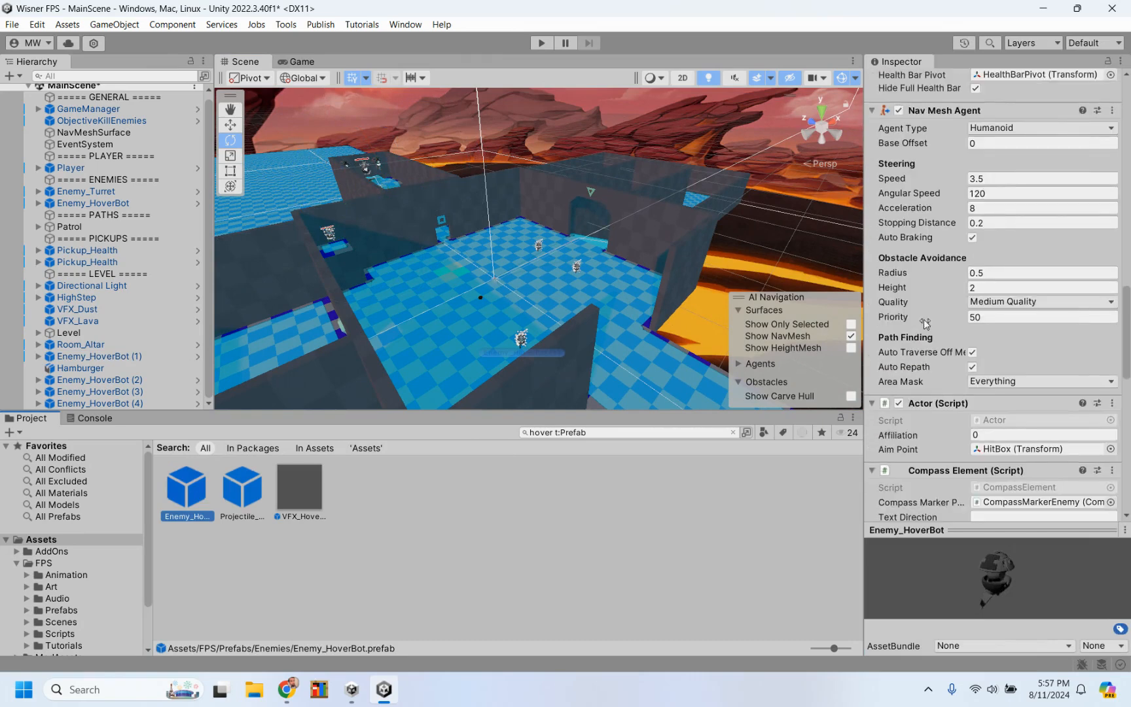
scroll(924, 319, up, 20)
scroll(941, 392, down, 6)
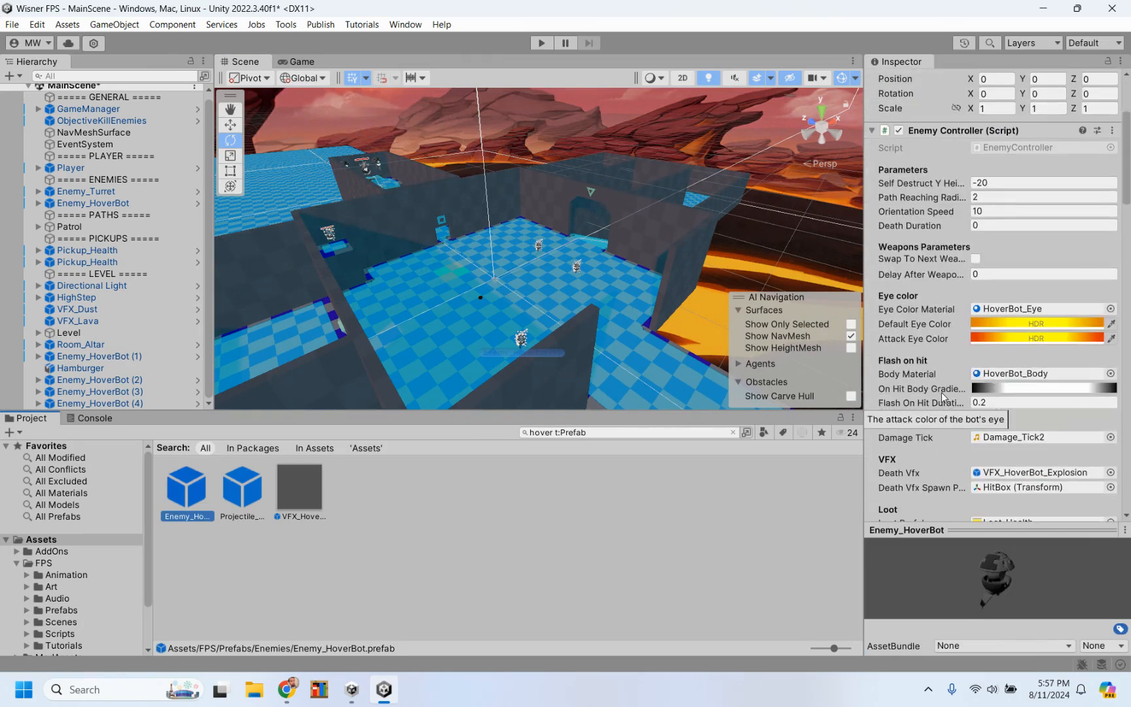
scroll(941, 392, down, 2)
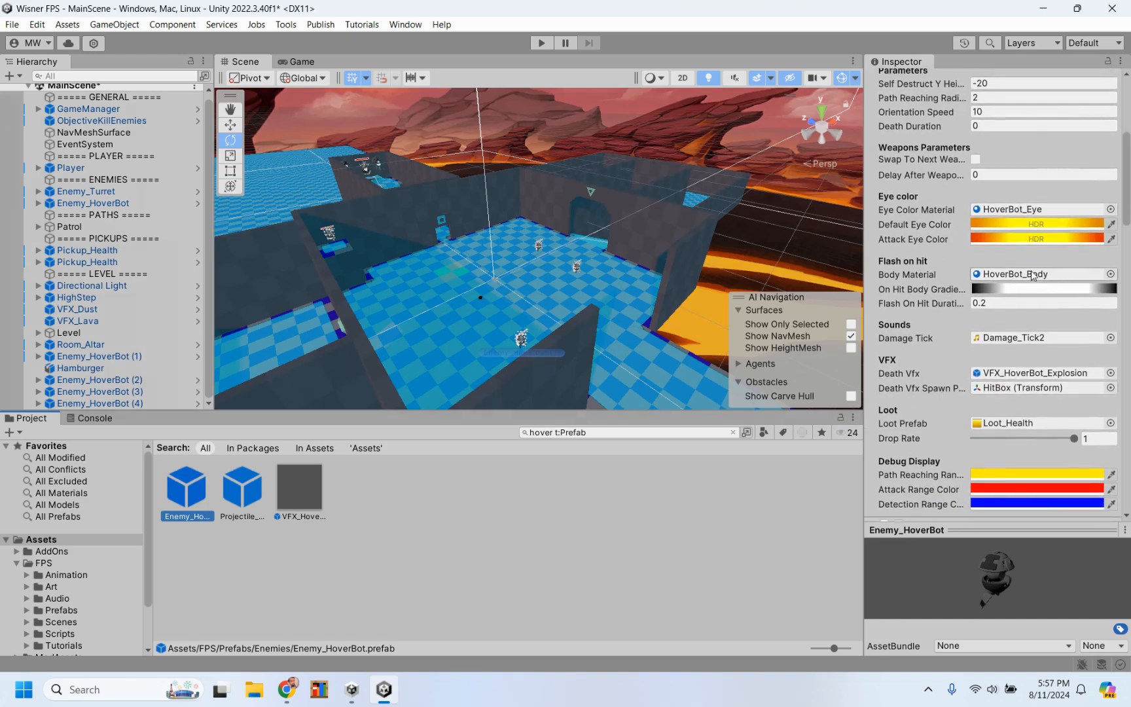
click(1111, 273)
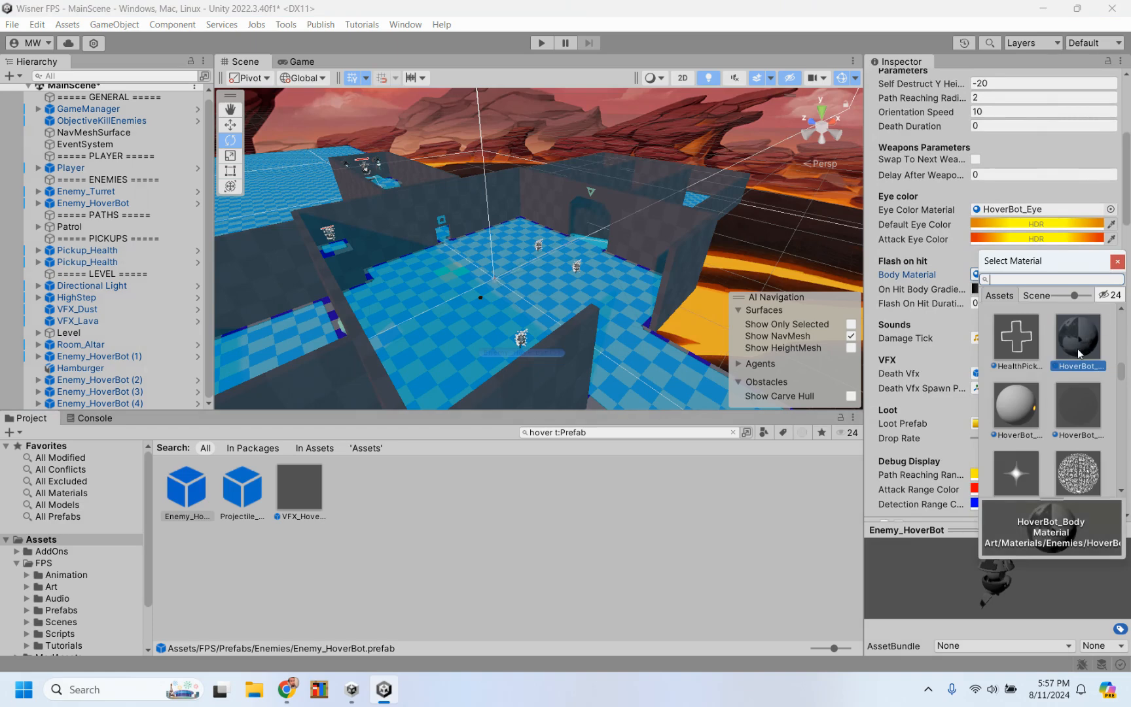
scroll(1078, 354, down, 5)
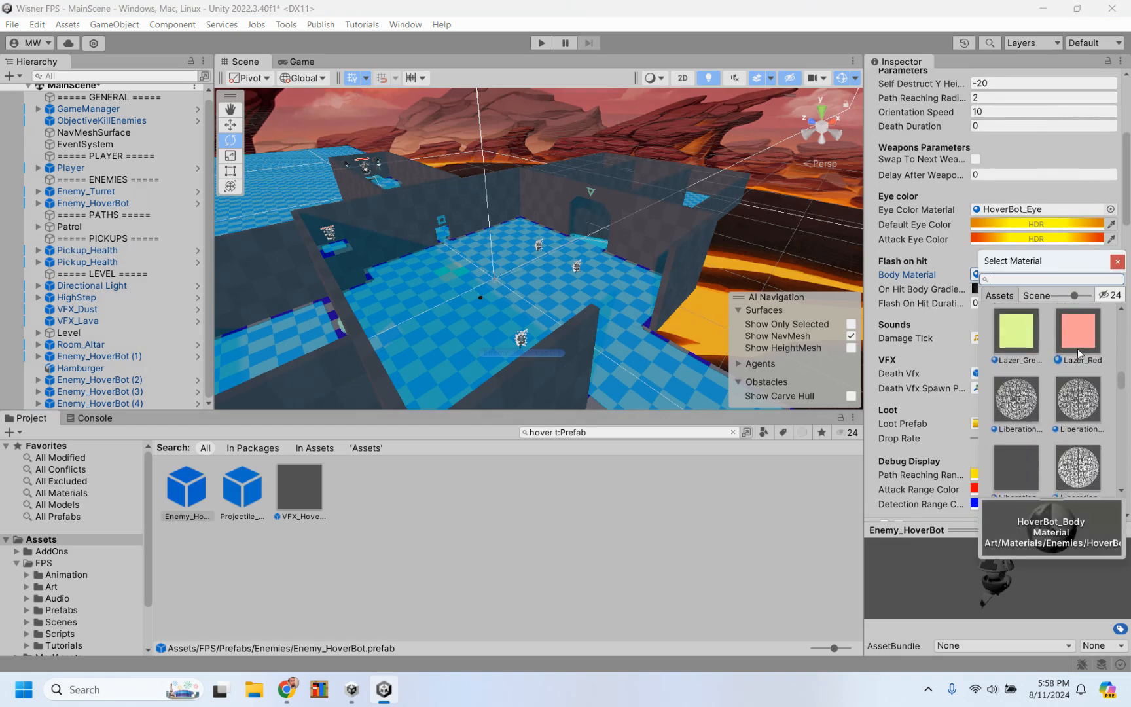
scroll(1078, 352, down, 5)
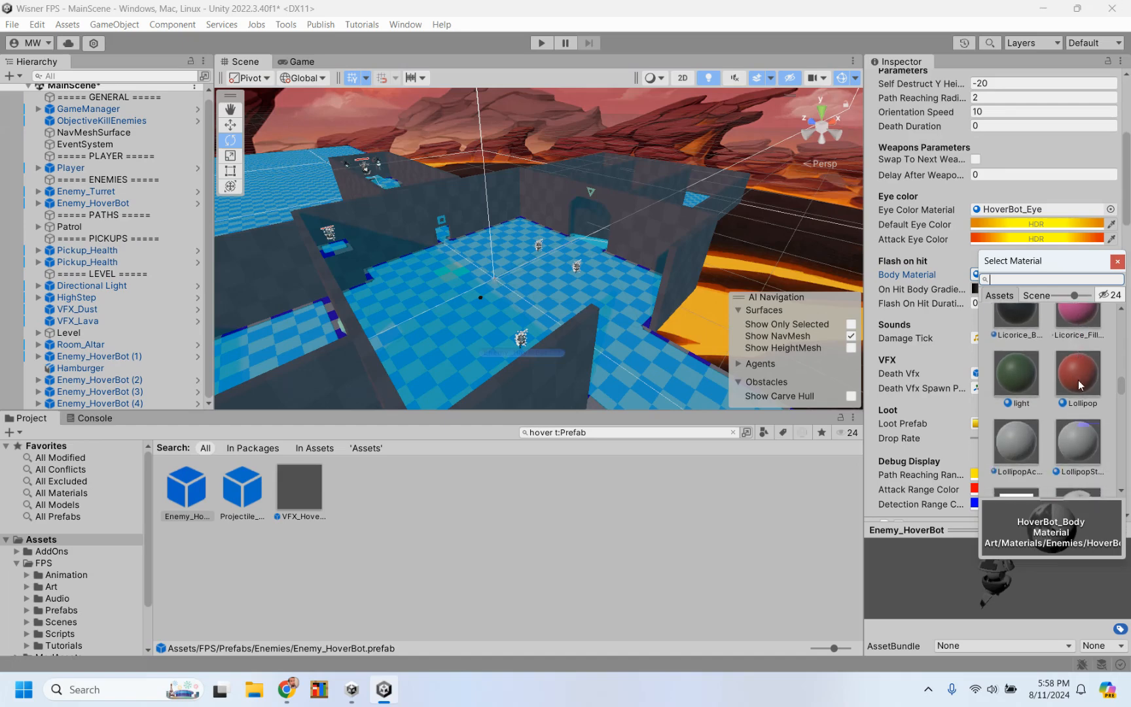
click(1078, 380)
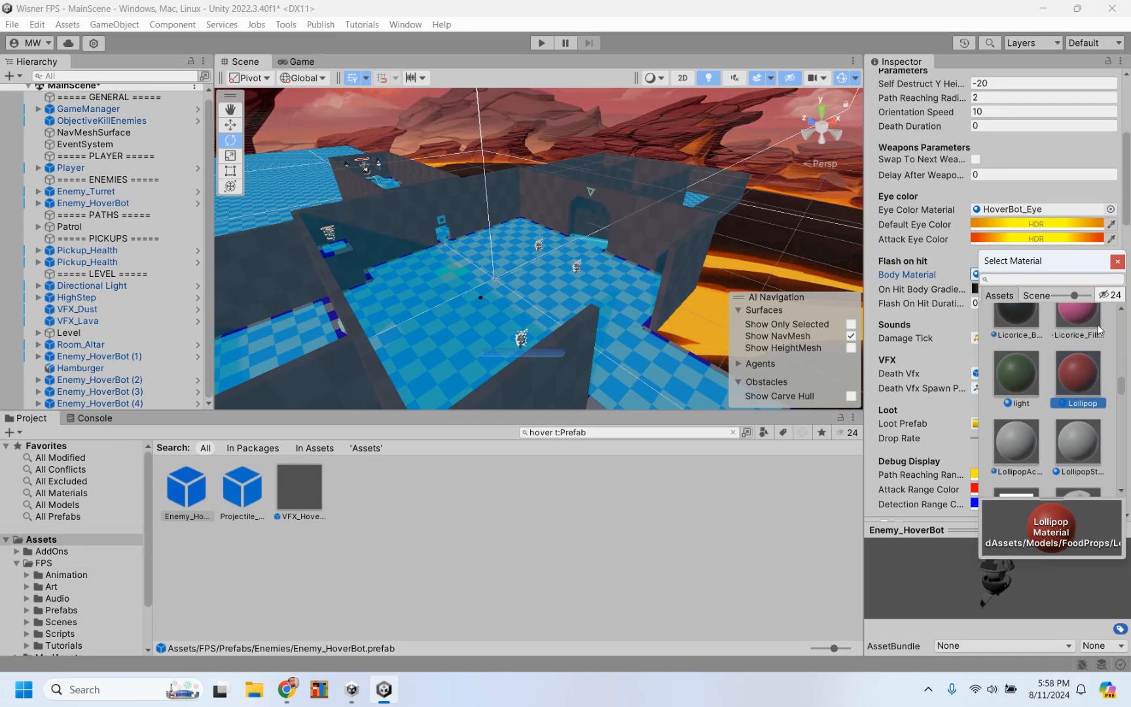
Step: Close the material picker, start a playtest of the scene and walk through the doorway into the HoverBot room
click(1118, 261)
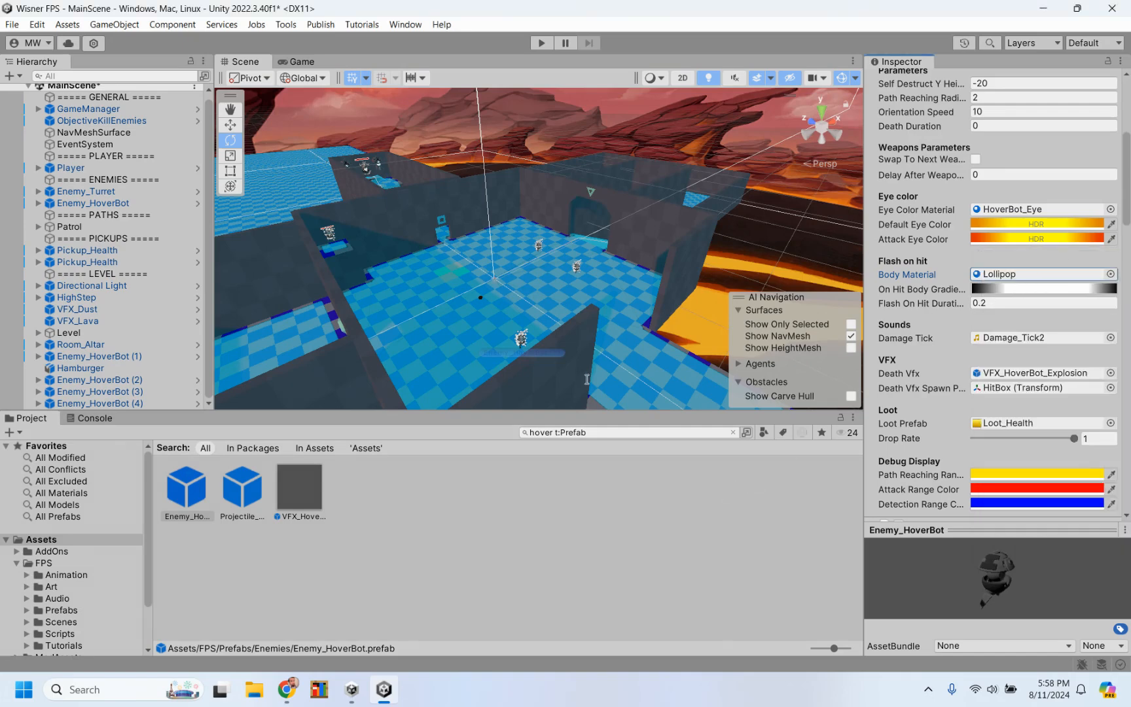
click(541, 44)
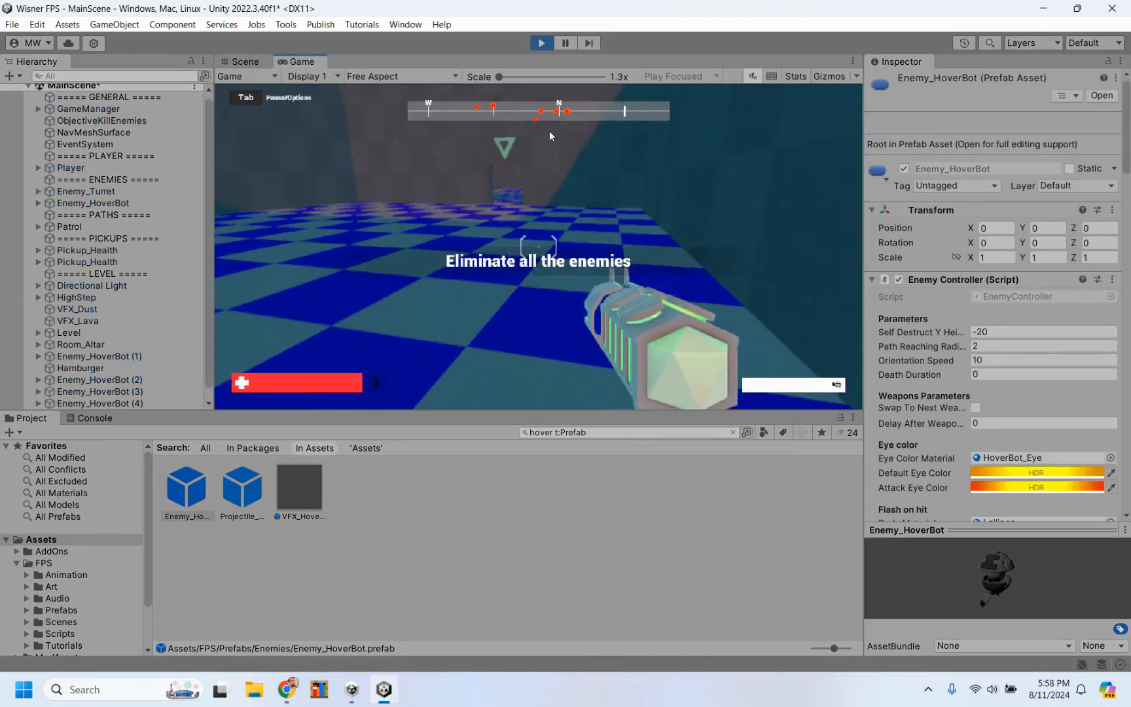
key(w)
key(w)
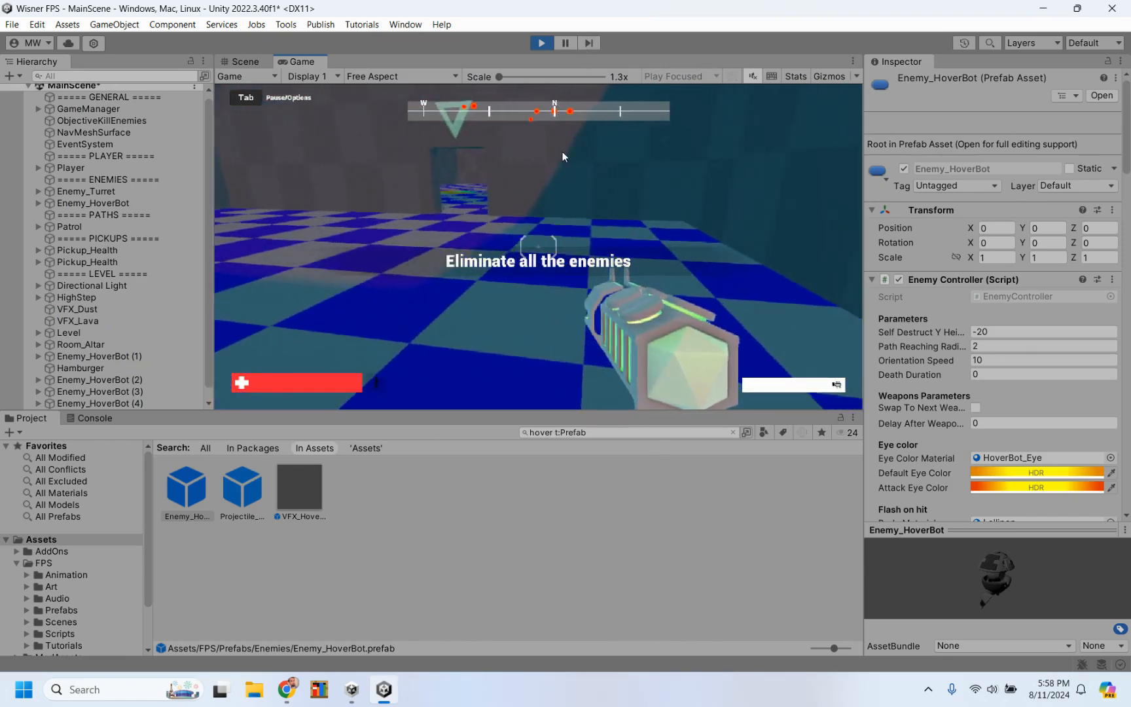
key(w)
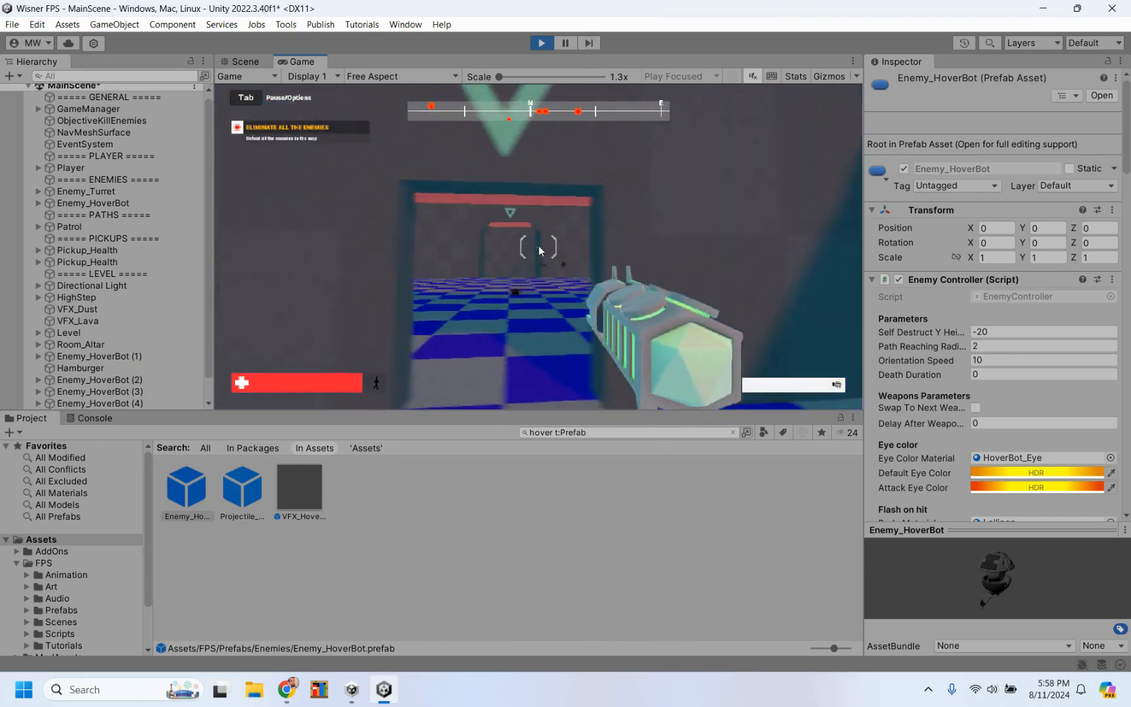
key(w)
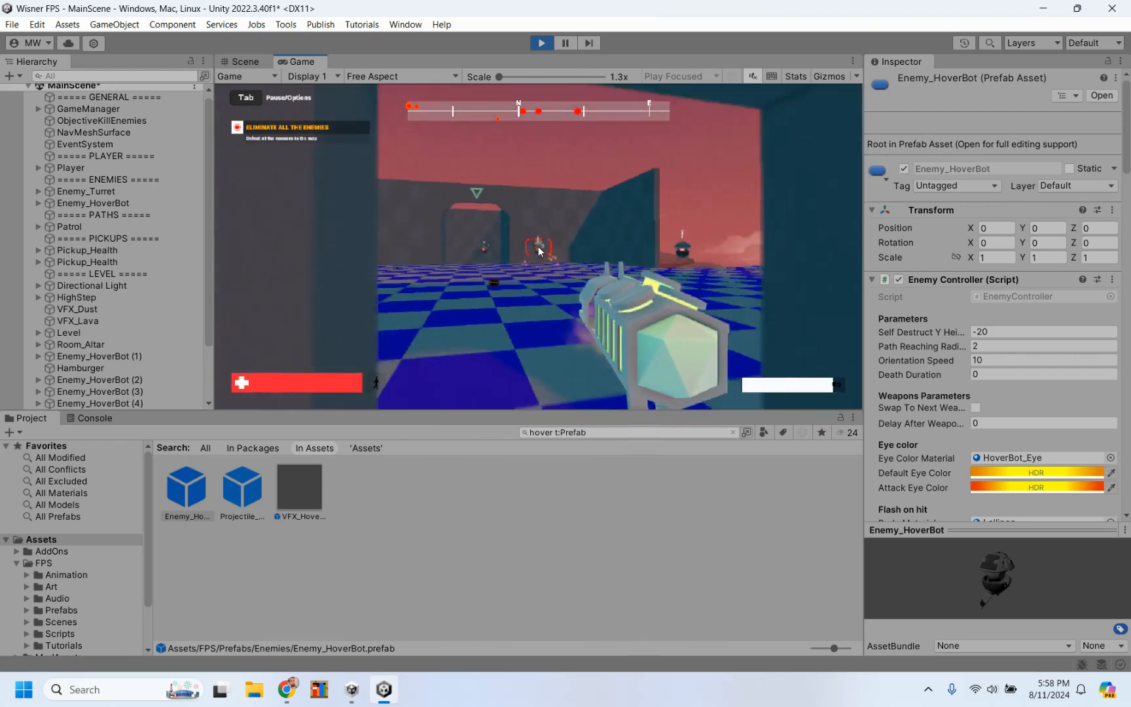
Step: Back away from the approaching HoverBots while shooting at them through the doorway
key(s)
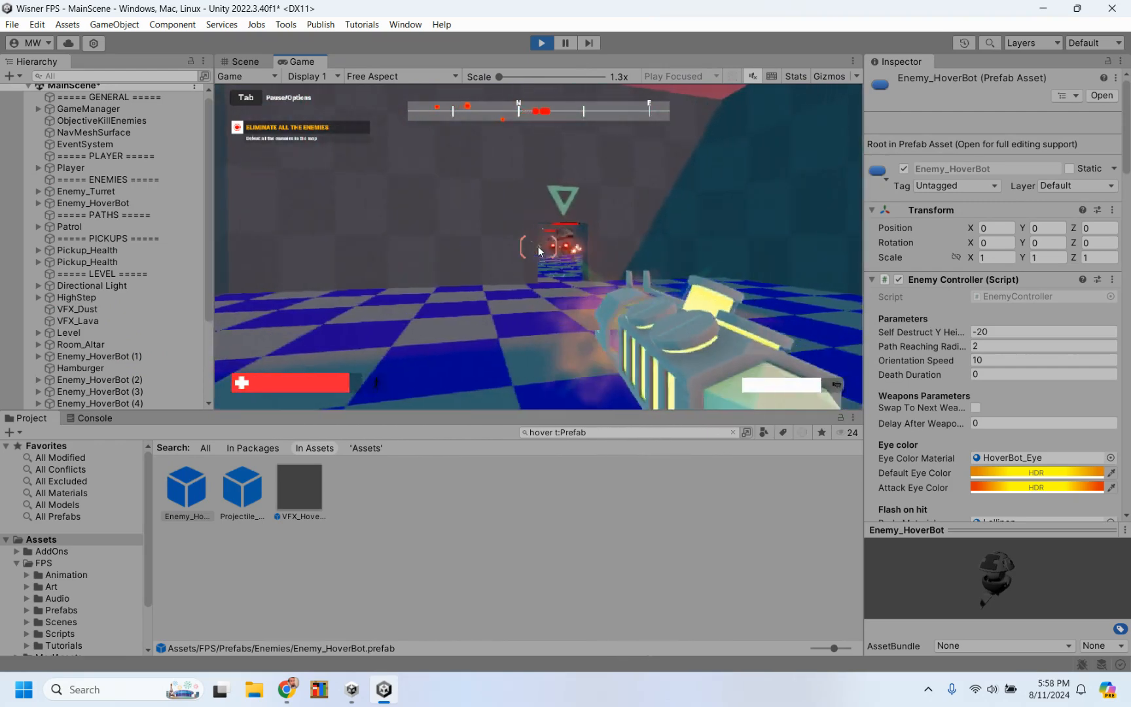
click(539, 251)
key(s)
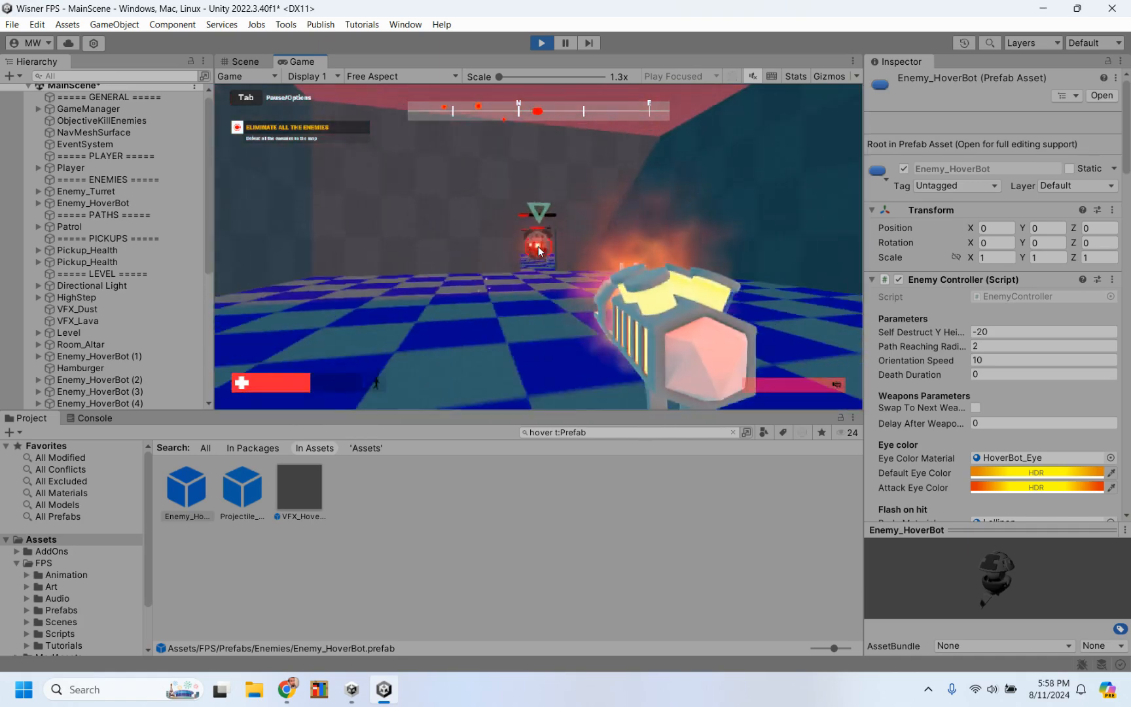
click(539, 251)
click(539, 250)
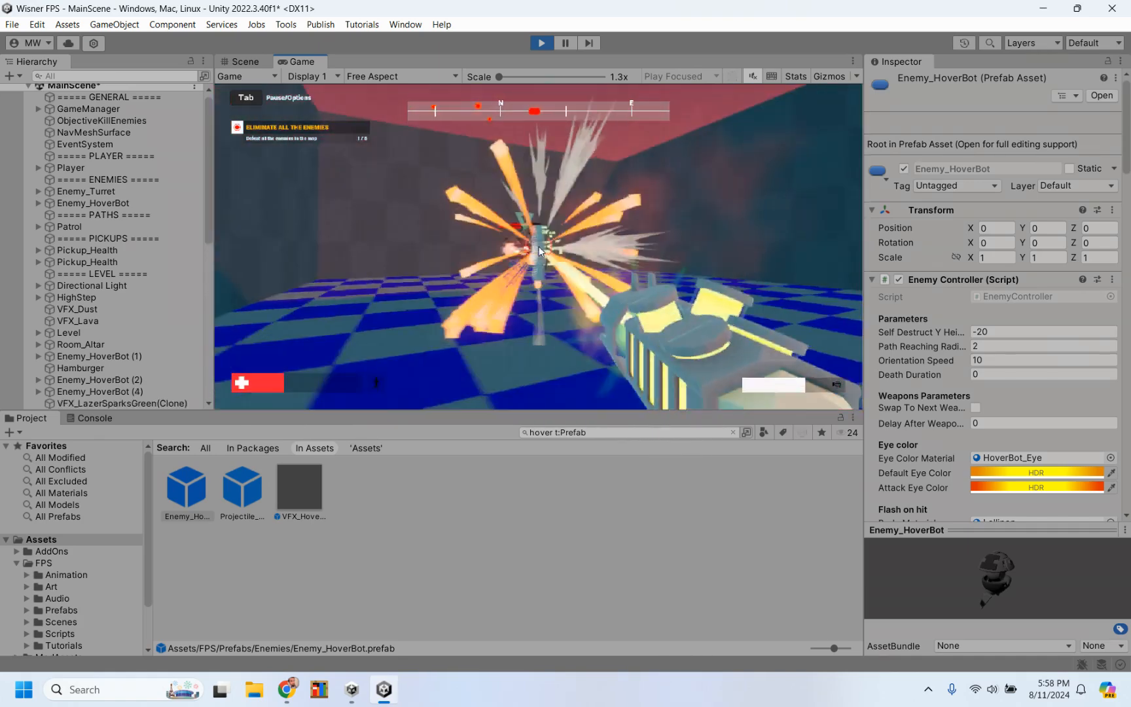
Step: Advance into the large room and shoot the HoverBots there to test their health and hit effect
key(w)
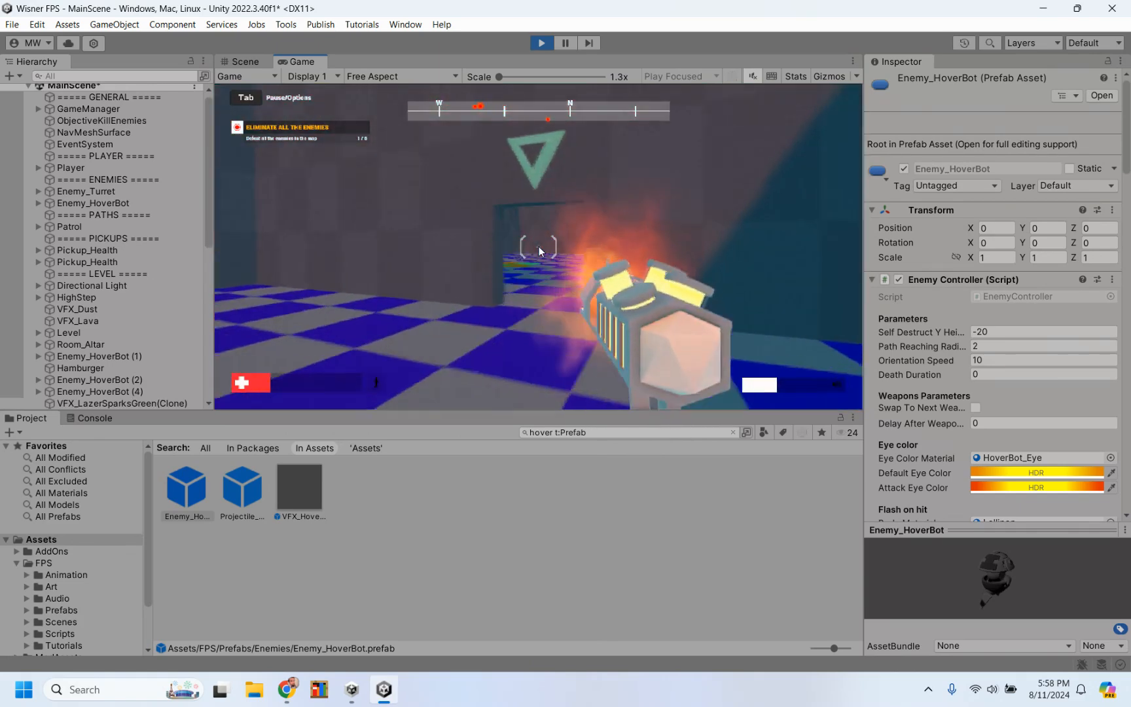
key(w)
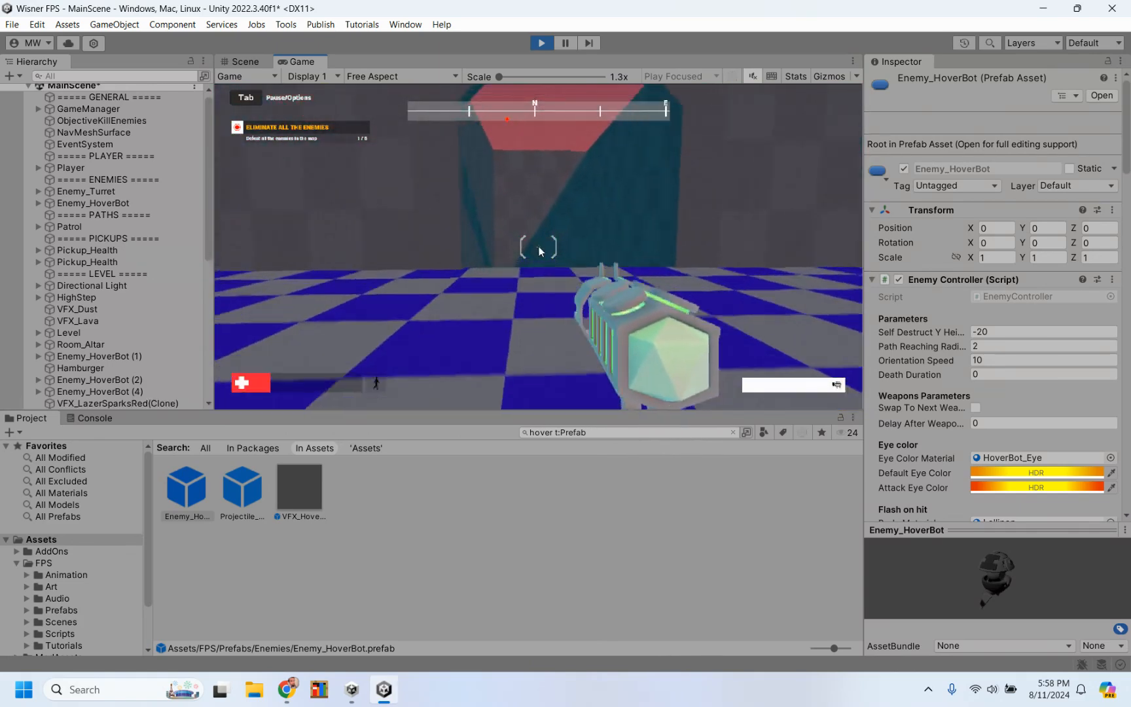
key(w)
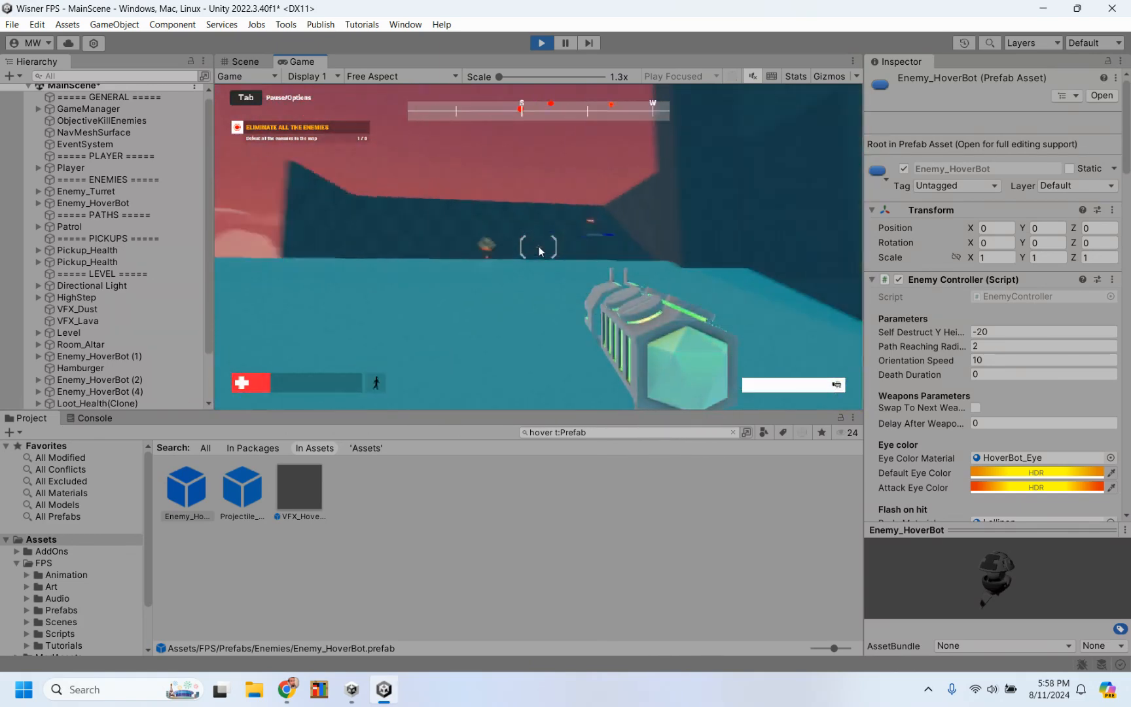
click(539, 251)
click(538, 251)
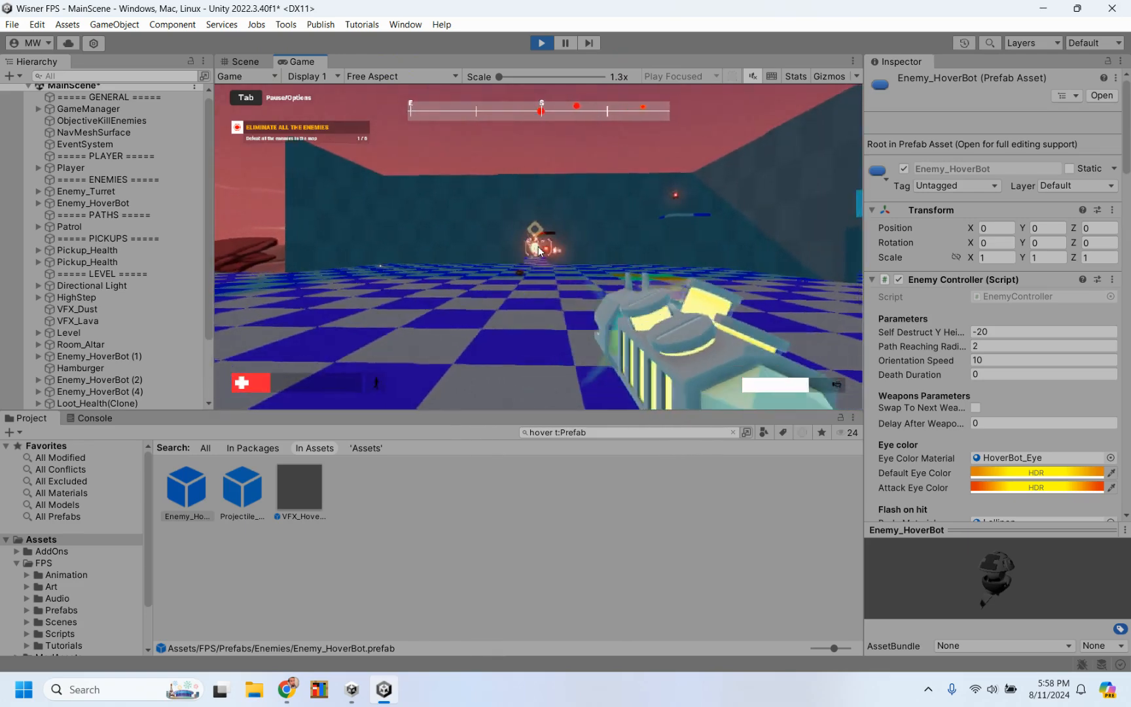
key(s)
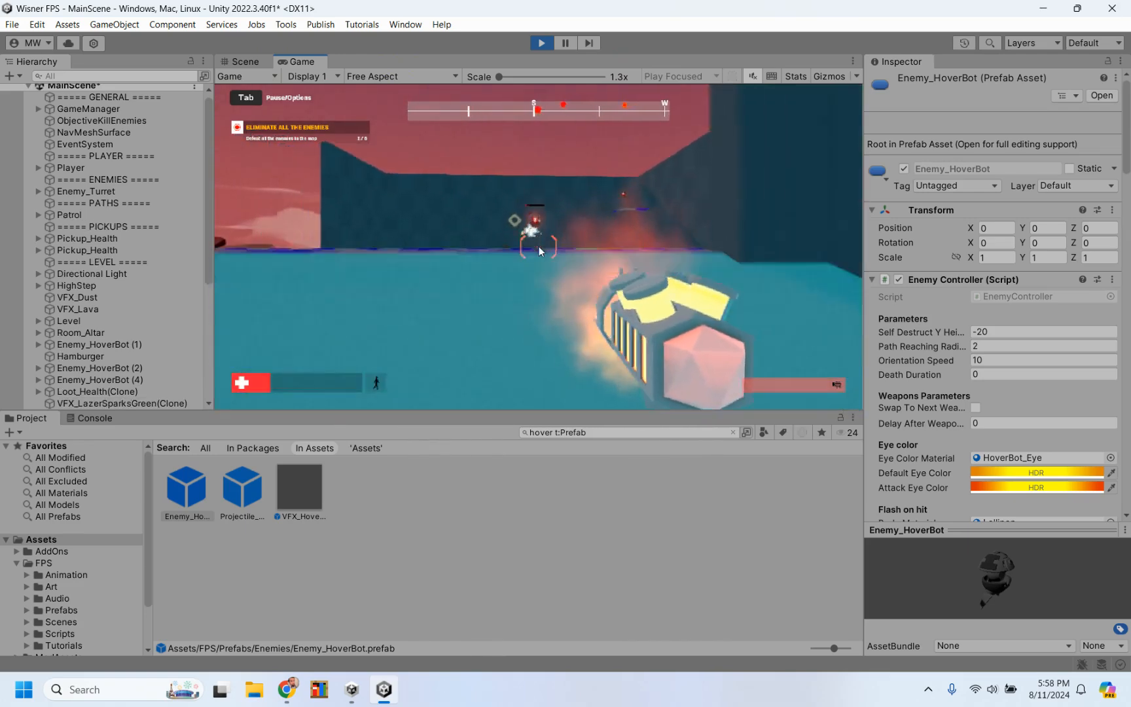
click(539, 250)
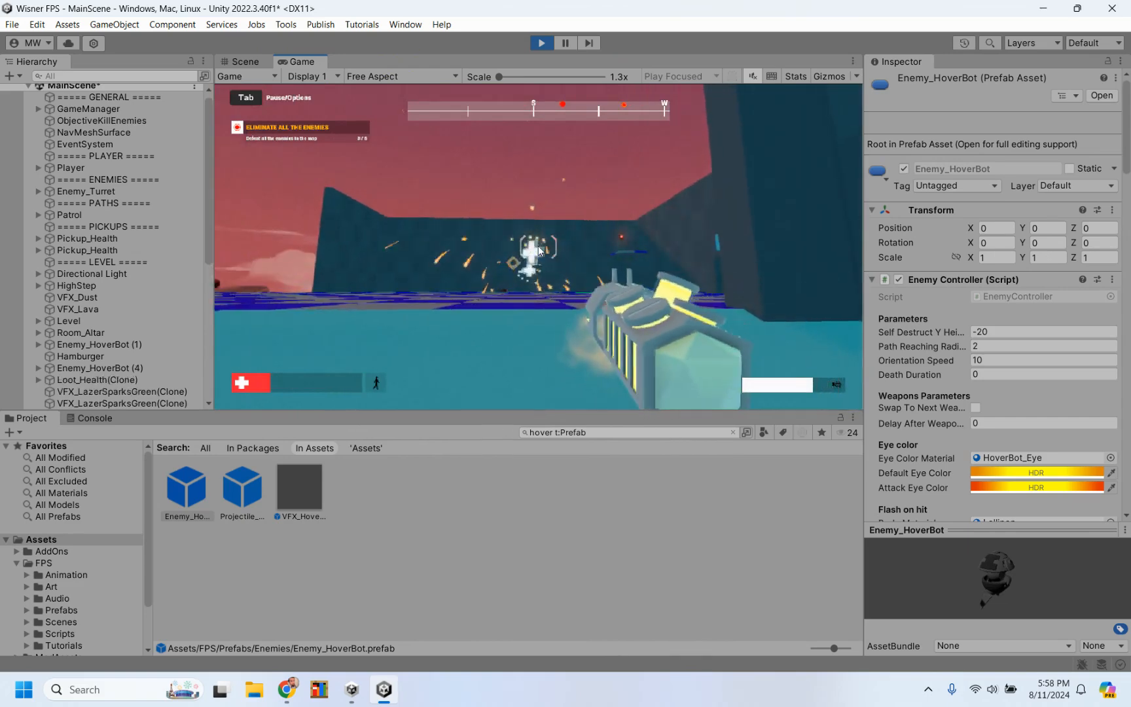
Step: Move in and fire at the remaining distant enemy until the round is over, and stop the playtest
key(w)
click(538, 250)
key(w)
click(539, 251)
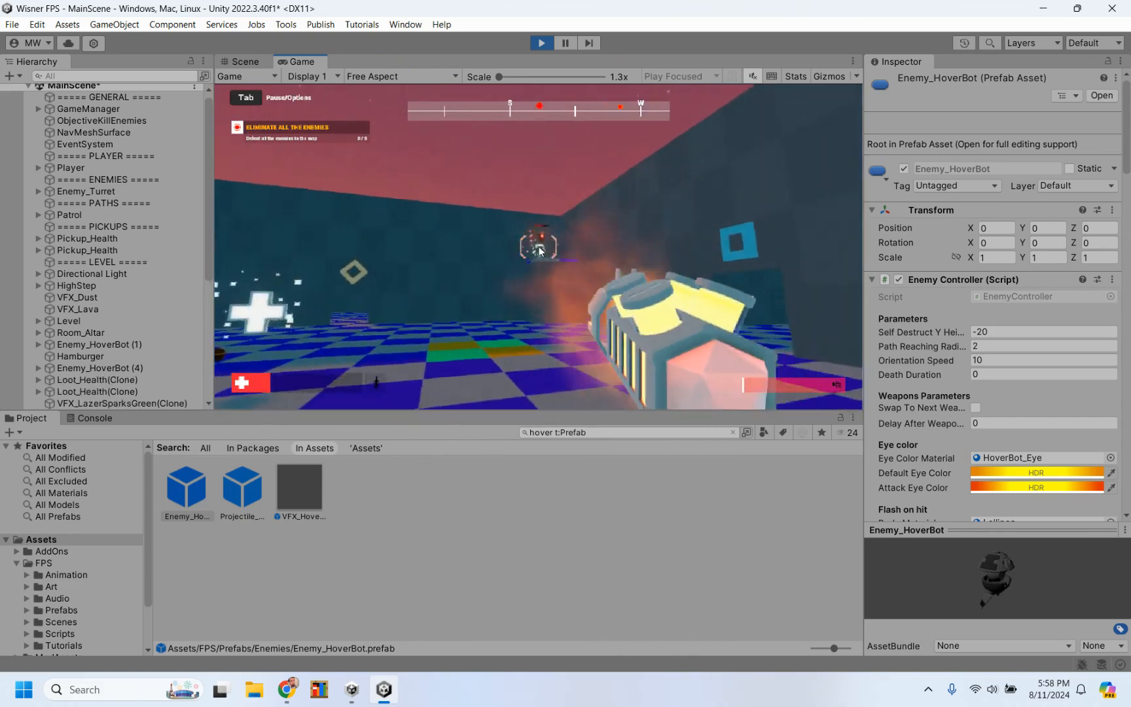
key(s)
key(w)
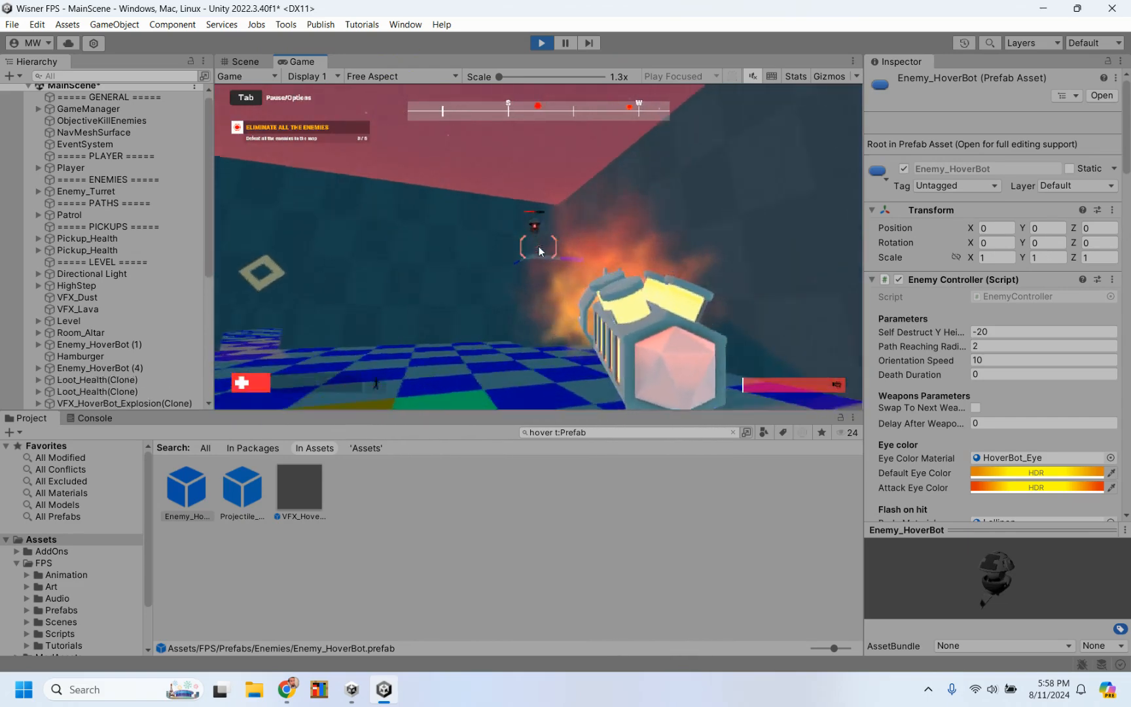
click(539, 252)
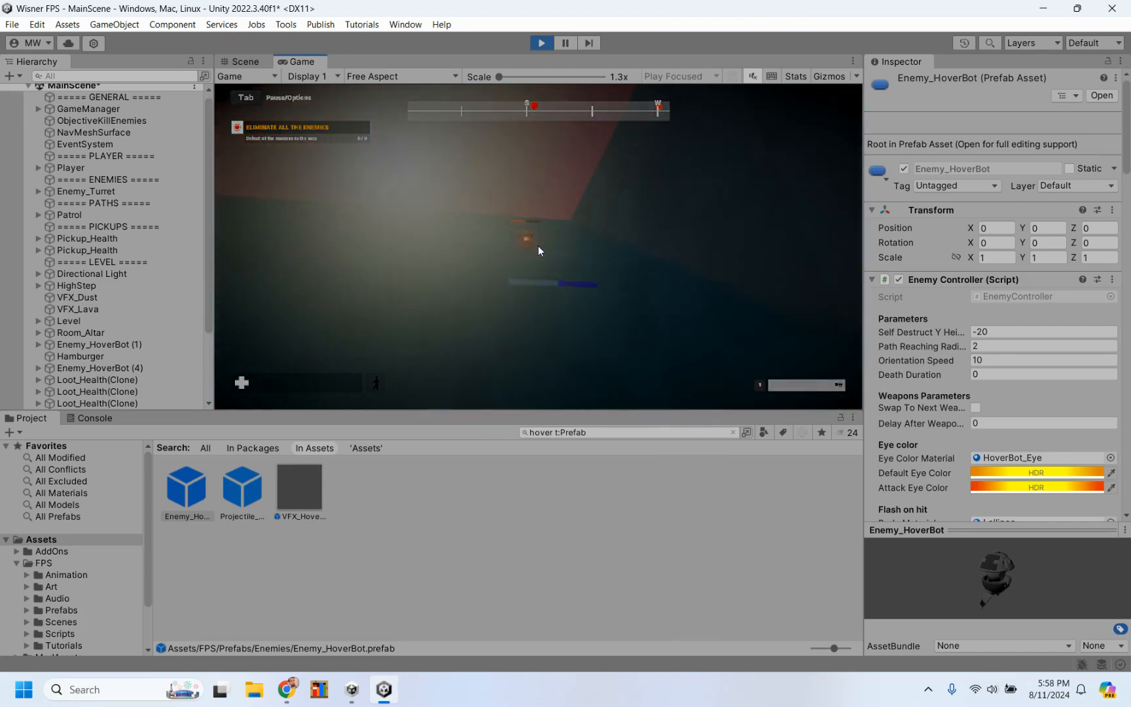
click(542, 43)
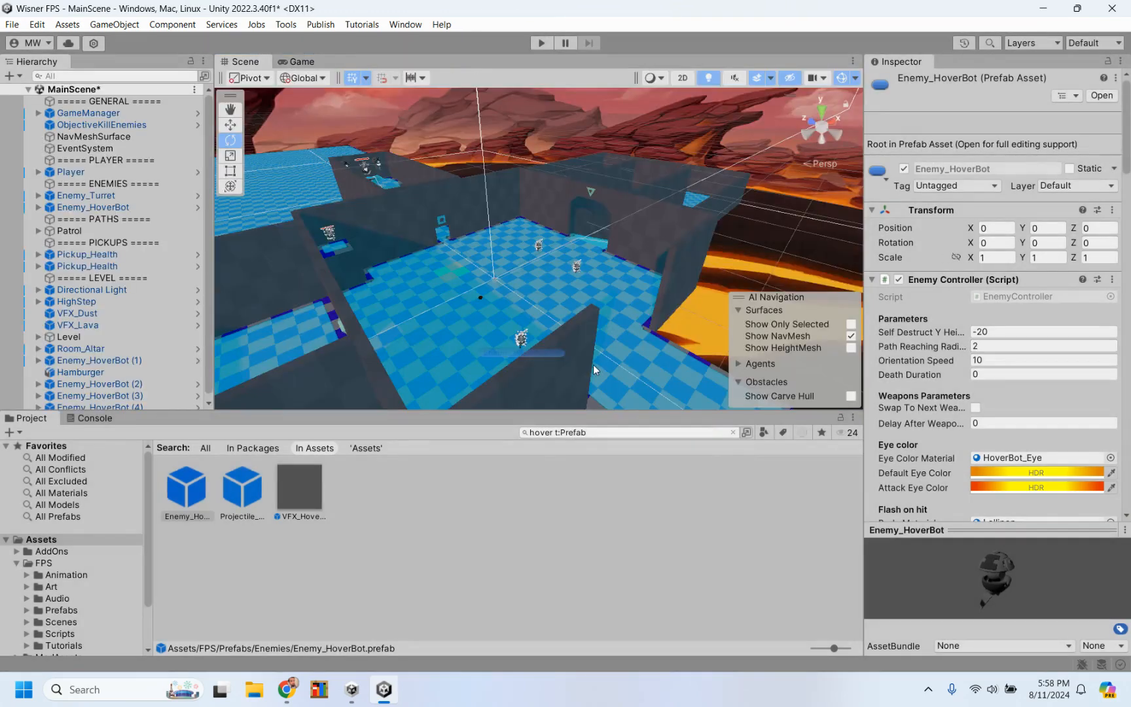
Step: Review the Enemy_HoverBot prefab's body material, loot and health settings and compare them with the Enemy_HoverBot (4) instance
scroll(948, 347, down, 8)
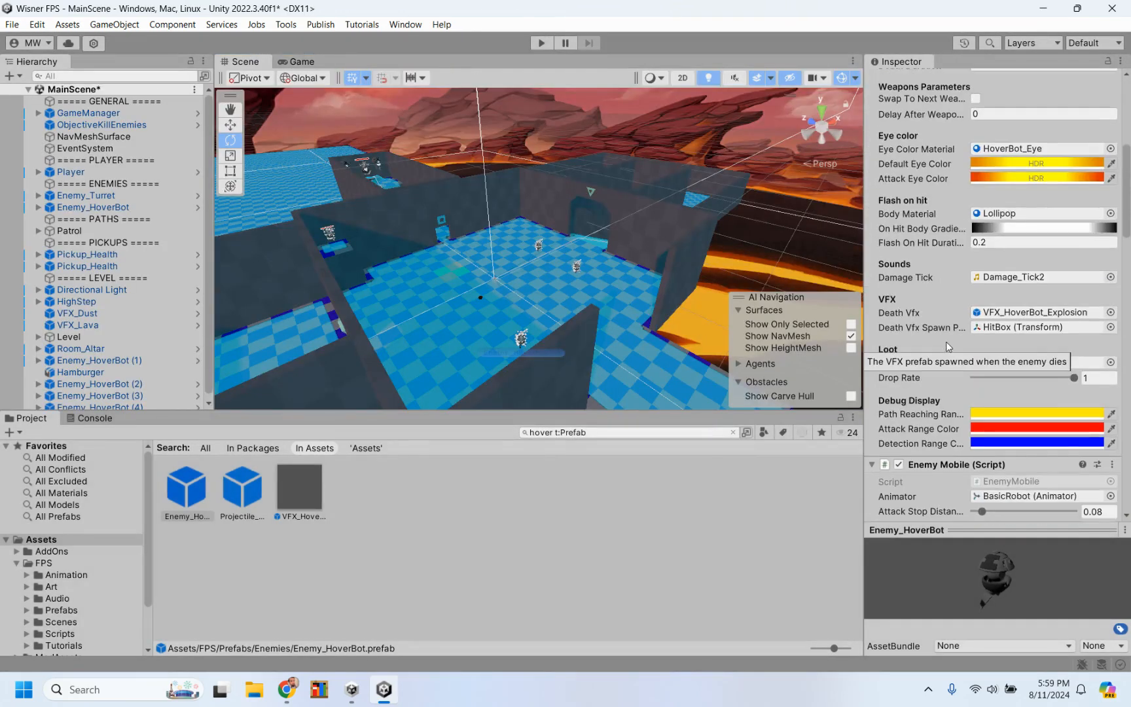
scroll(917, 226, down, 1)
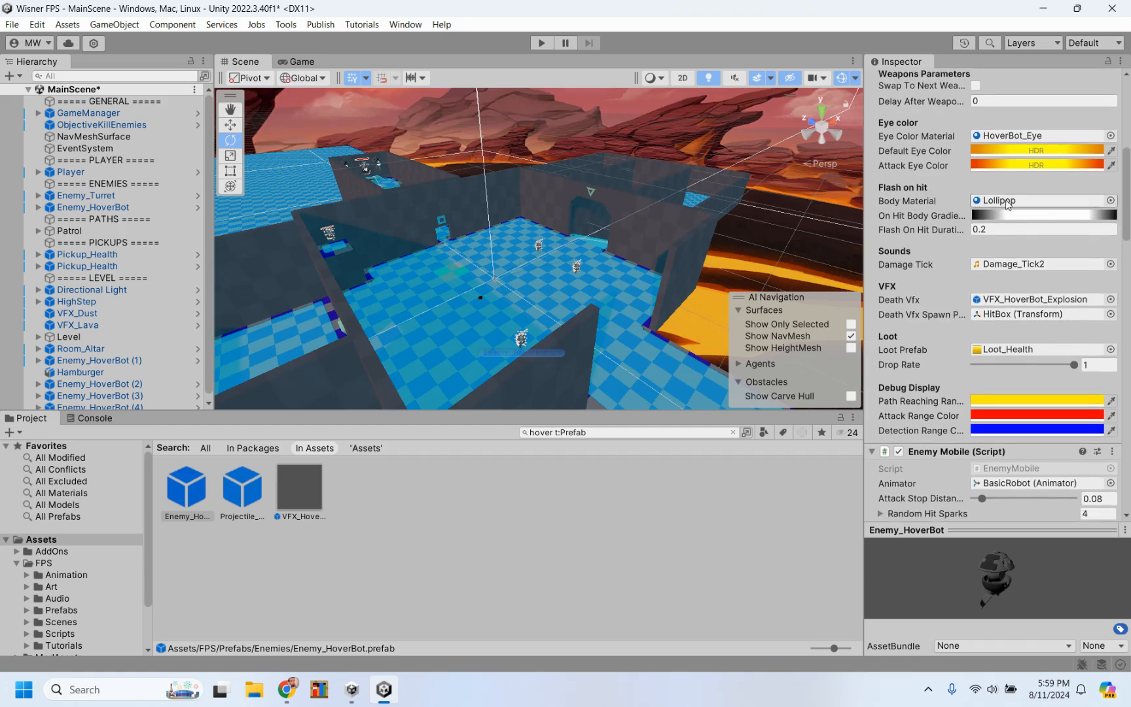
scroll(947, 261, down, 5)
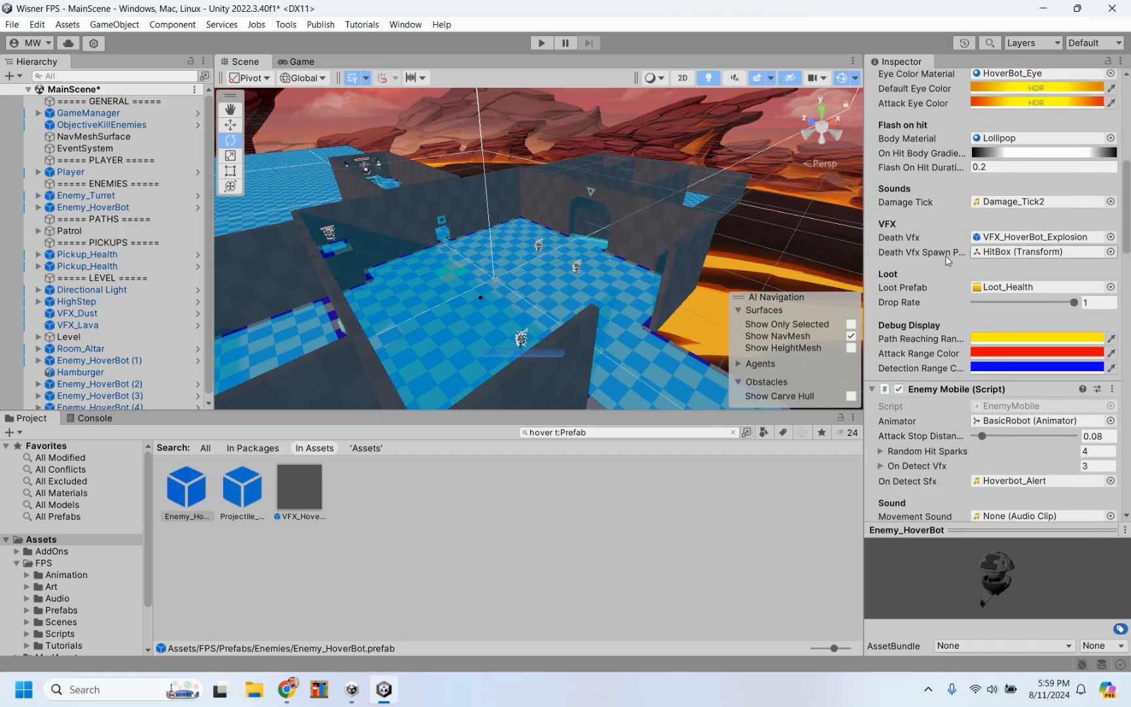
scroll(947, 260, down, 12)
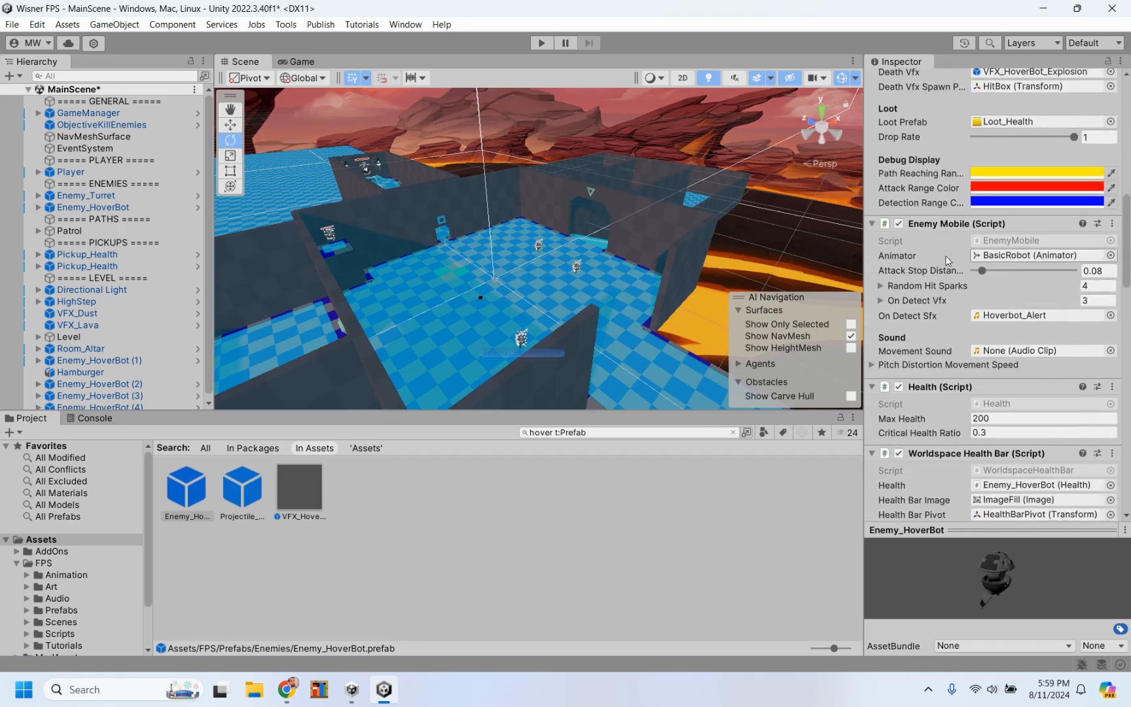
scroll(947, 260, down, 9)
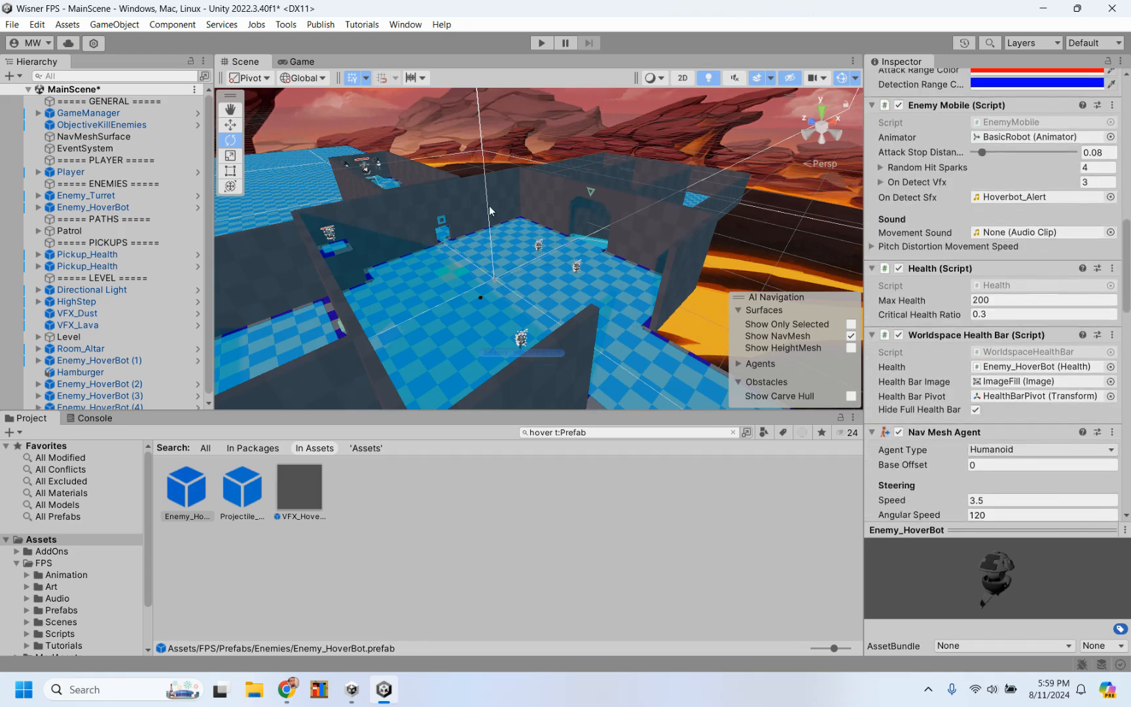
click(330, 240)
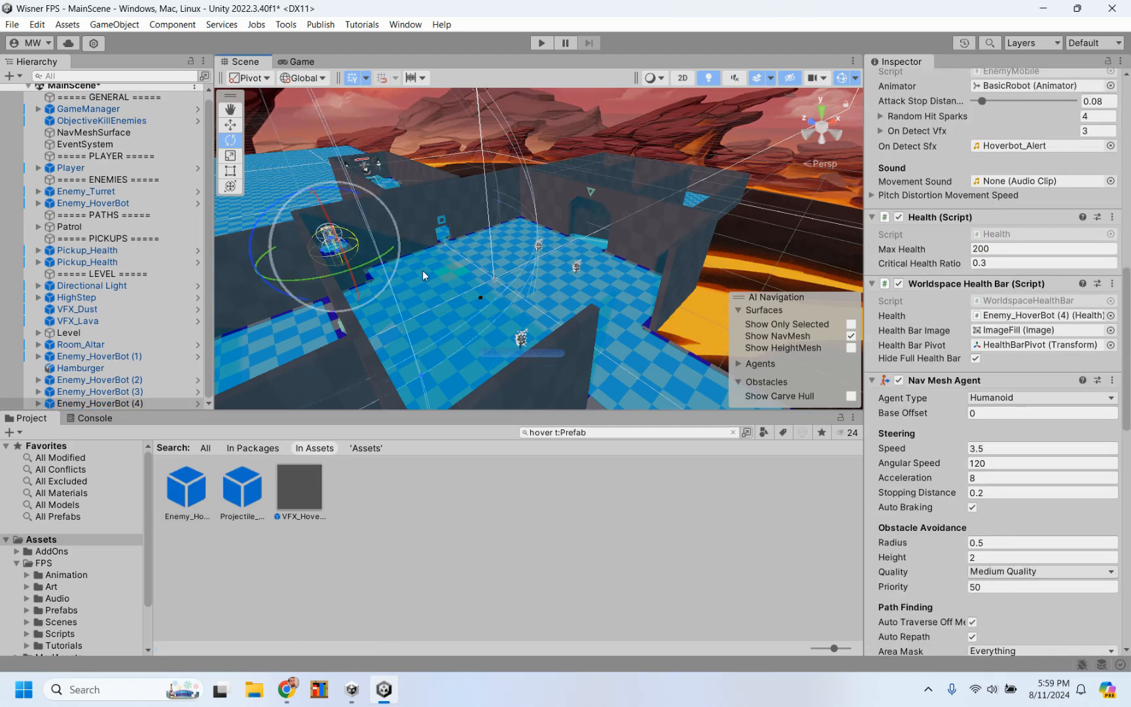
click(187, 488)
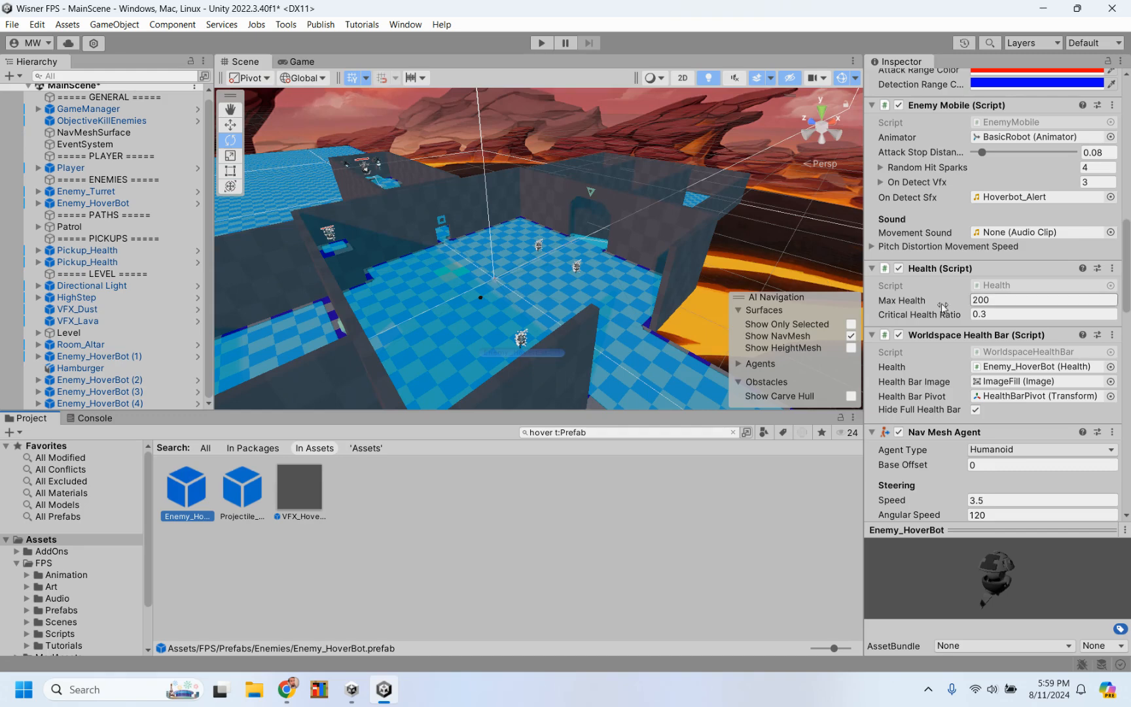
scroll(945, 327, up, 3)
scroll(945, 332, up, 10)
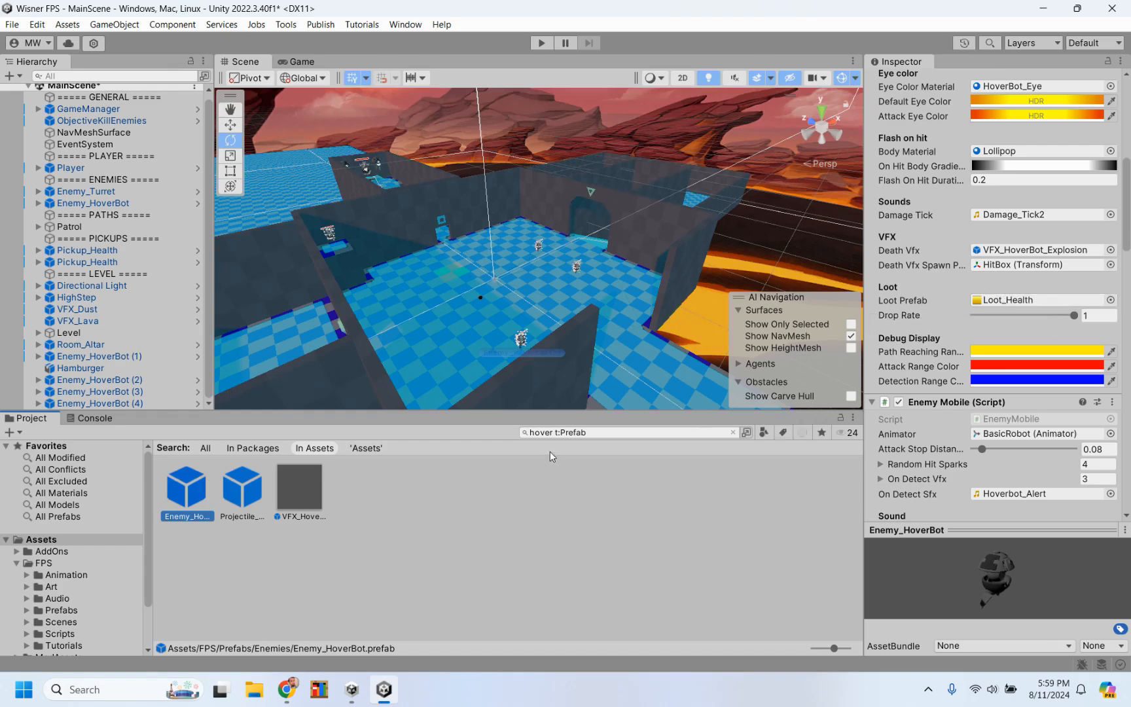
Step: Replace the project search for "hover" with a search for "loot" among all prefabs
click(607, 431)
click(607, 431)
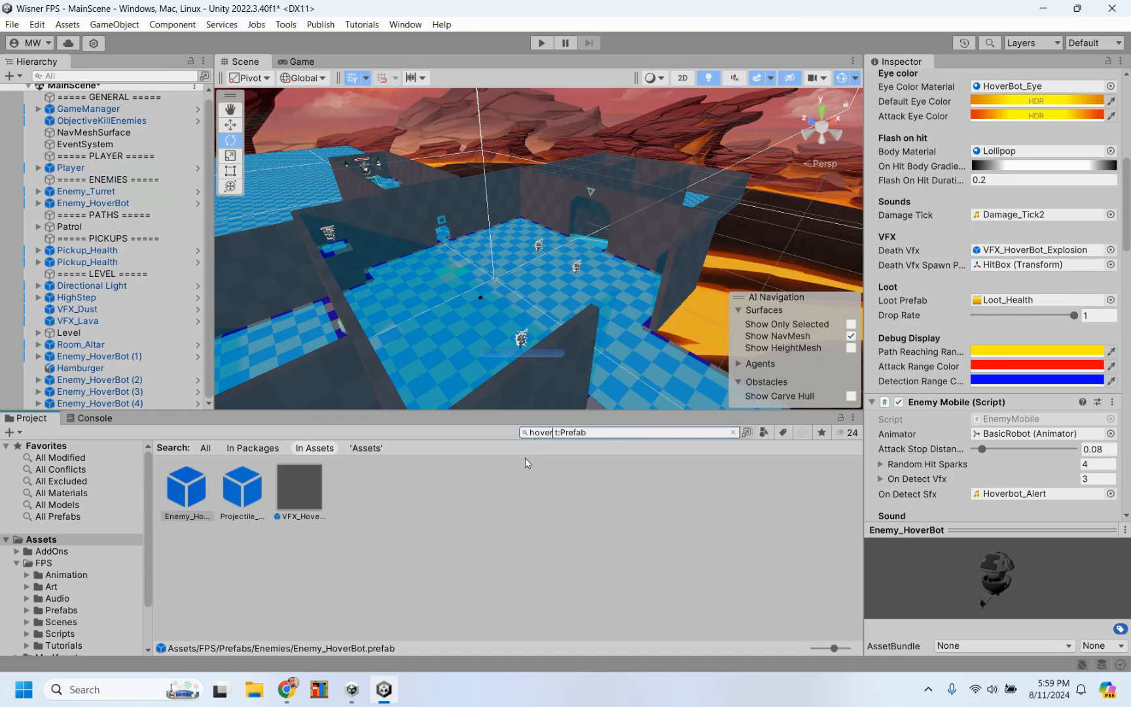
key(BackSpace)
key(BackSpace)
key(BackSpace)
key(BackSpace)
key(BackSpace)
key(BackSpace)
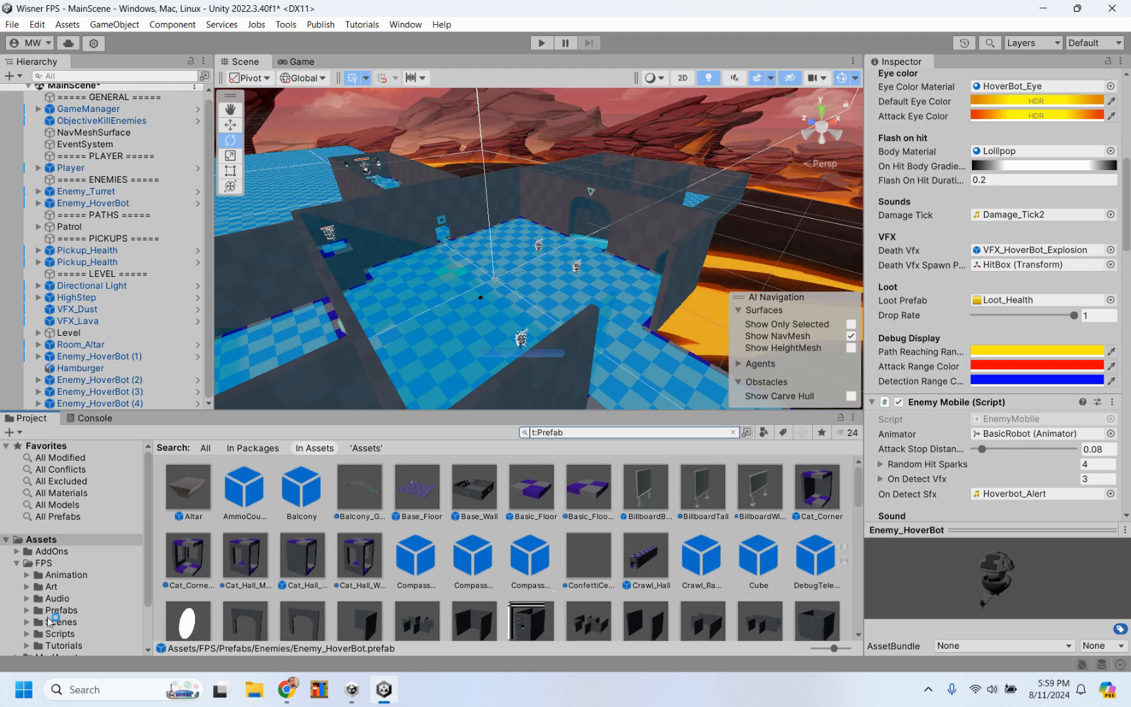
click(62, 516)
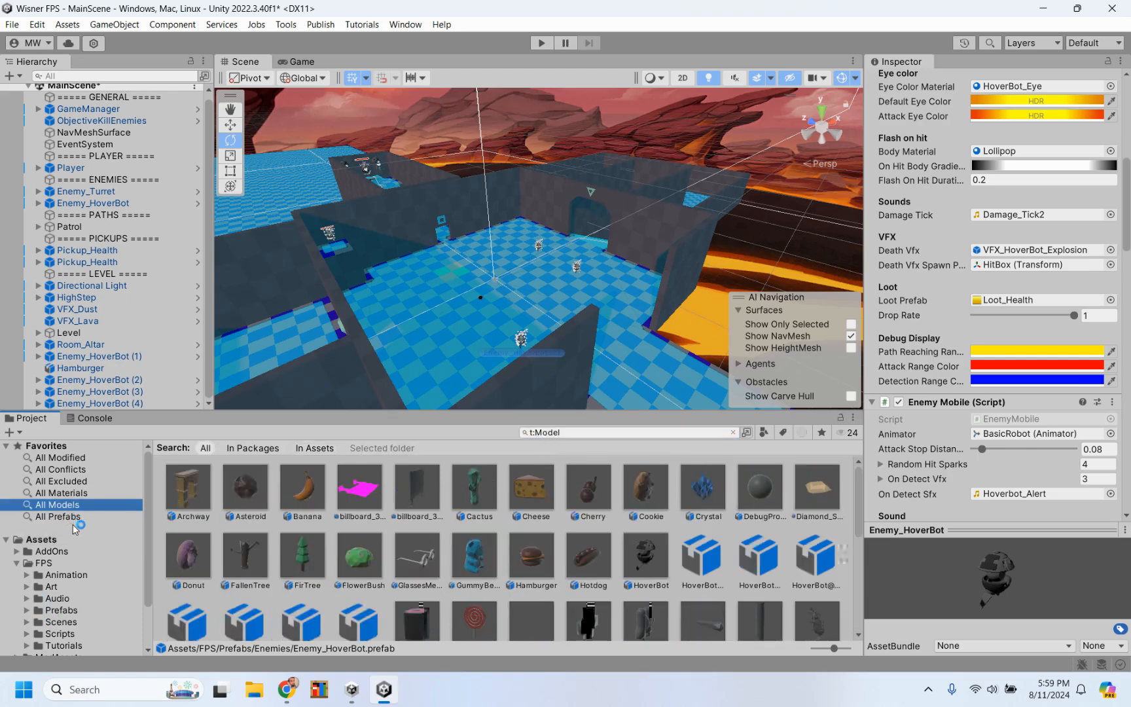
click(590, 430)
click(590, 431)
text(loot)
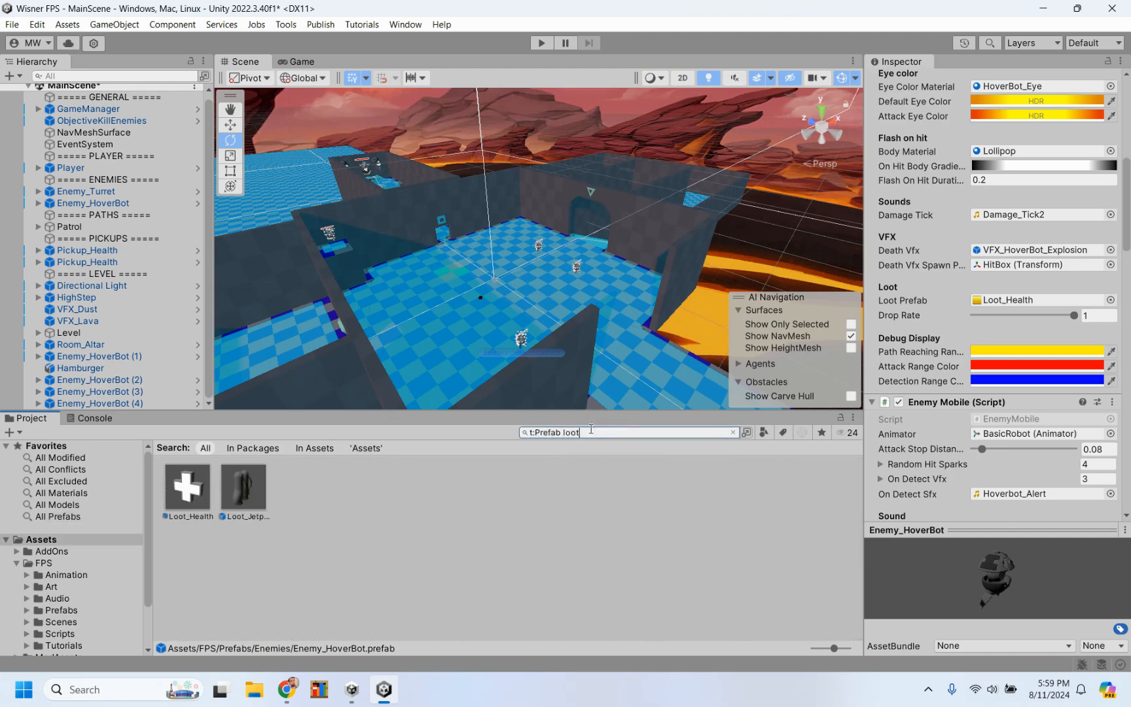
Step: Check the Loot_Health prefab's pickup settings and open it in prefab editing mode, viewing the cross face-on
click(193, 491)
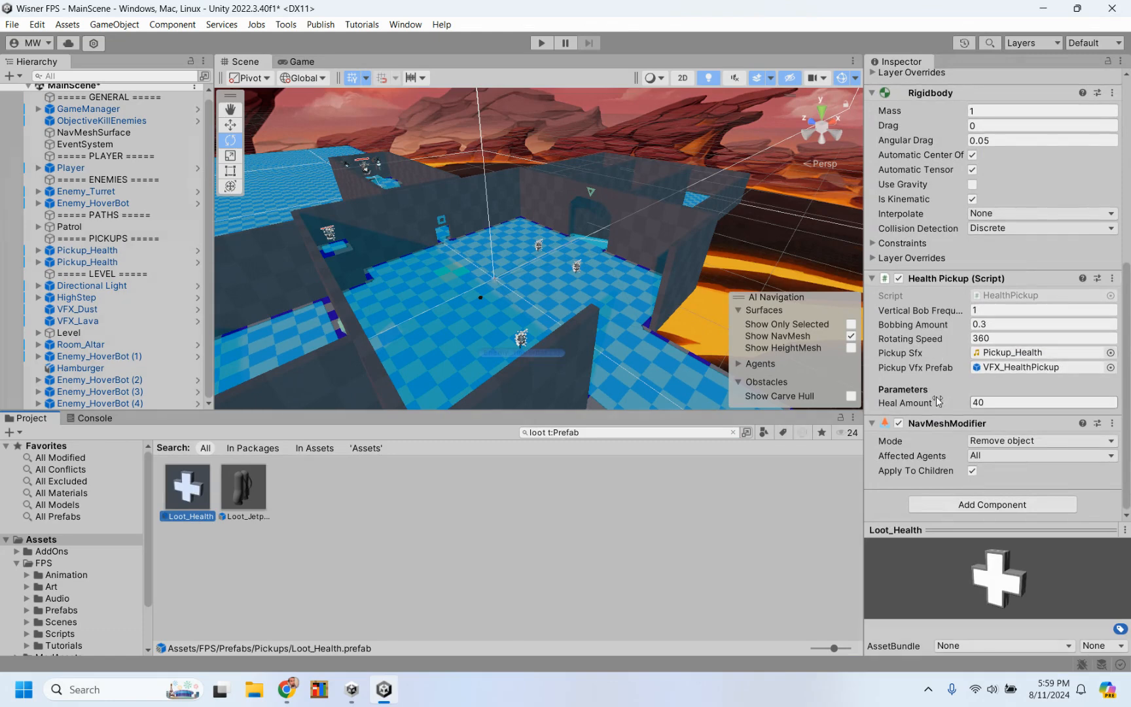
double_click(191, 498)
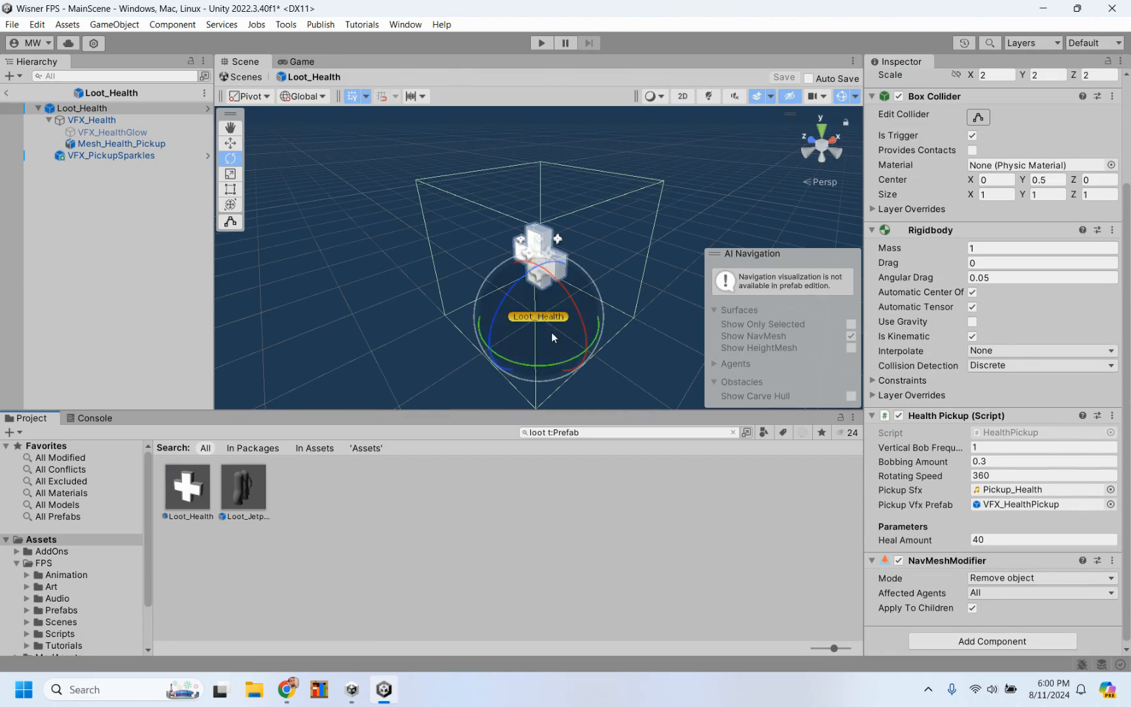
alt+drag(442, 323, 655, 231)
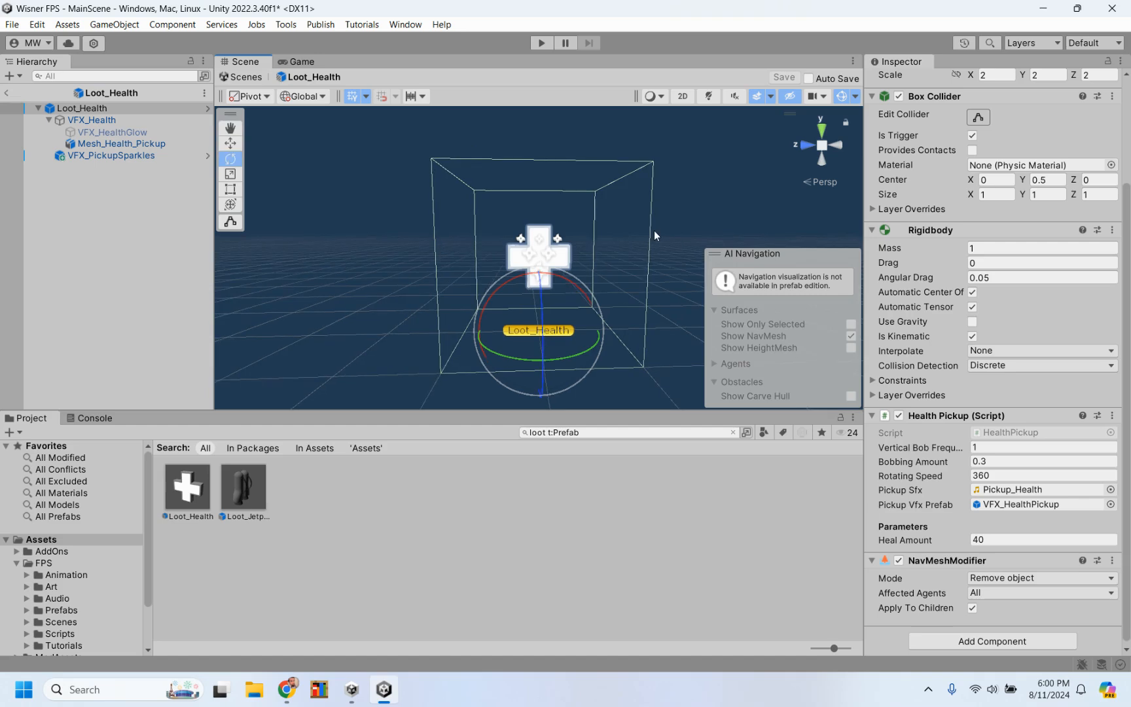
Step: Inspect the VFX_Health particle object of the Loot_Health prefab and select its child Mesh_Health_Pickup
click(107, 130)
click(111, 121)
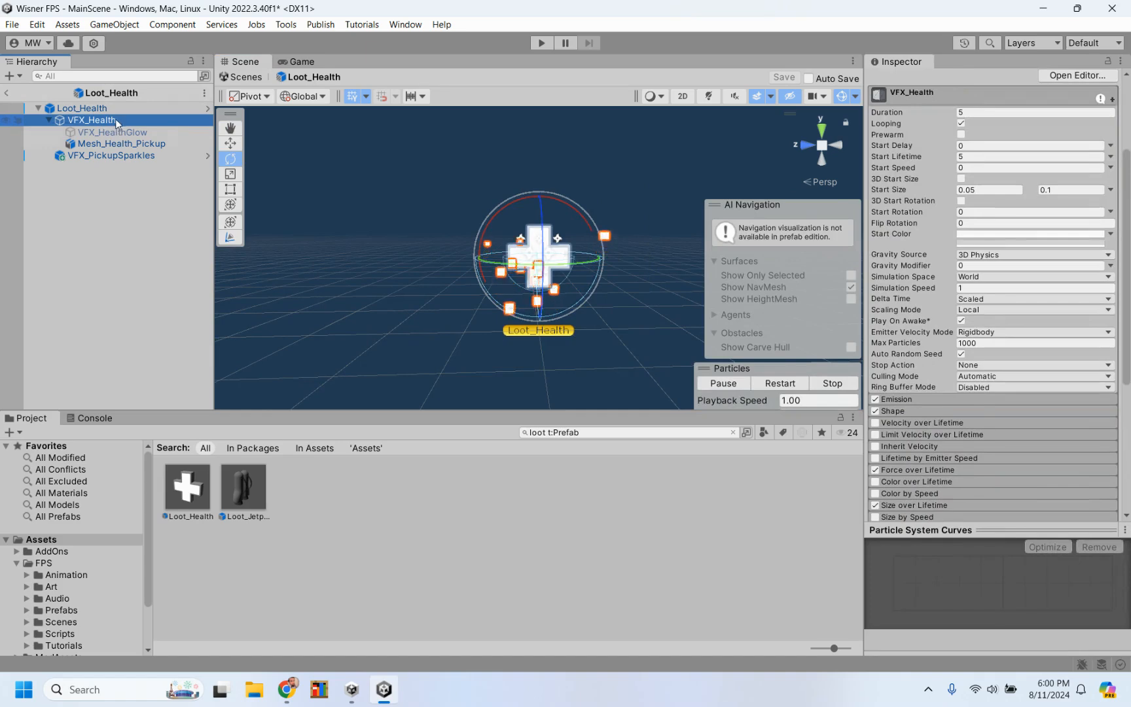
click(129, 143)
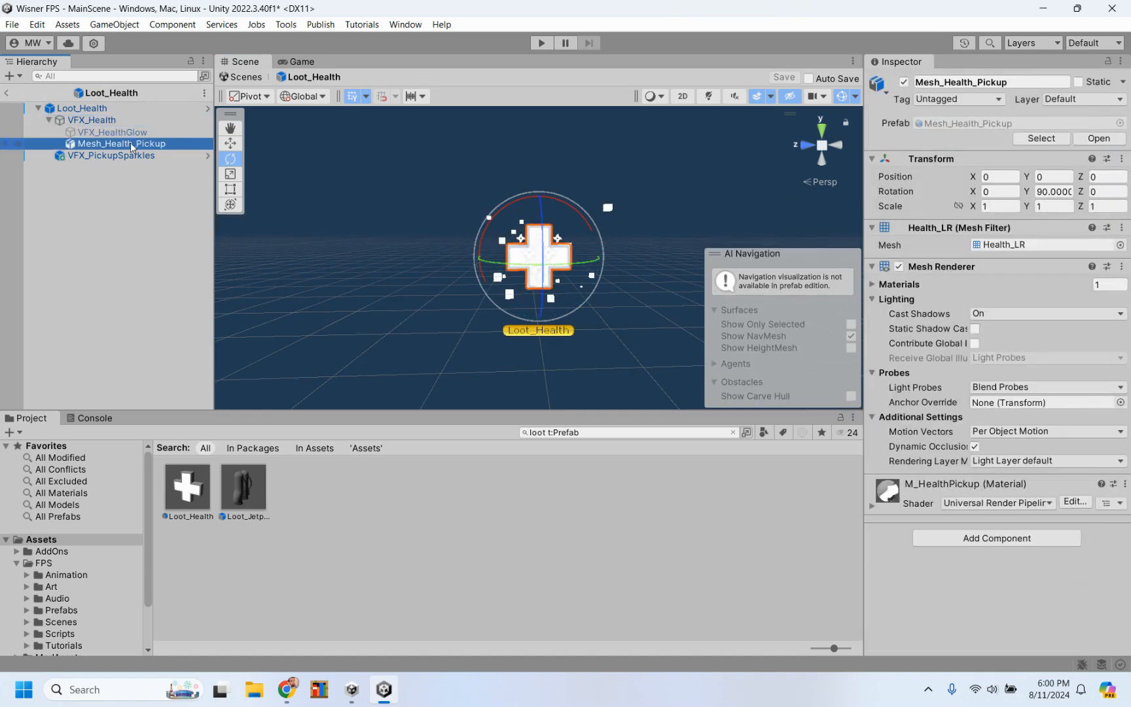
Step: Inspect the VFX_PickupSparkles and VFX_Health objects, and review the Loot_Health root's collider, rigidbody and Health Pickup settings
click(126, 157)
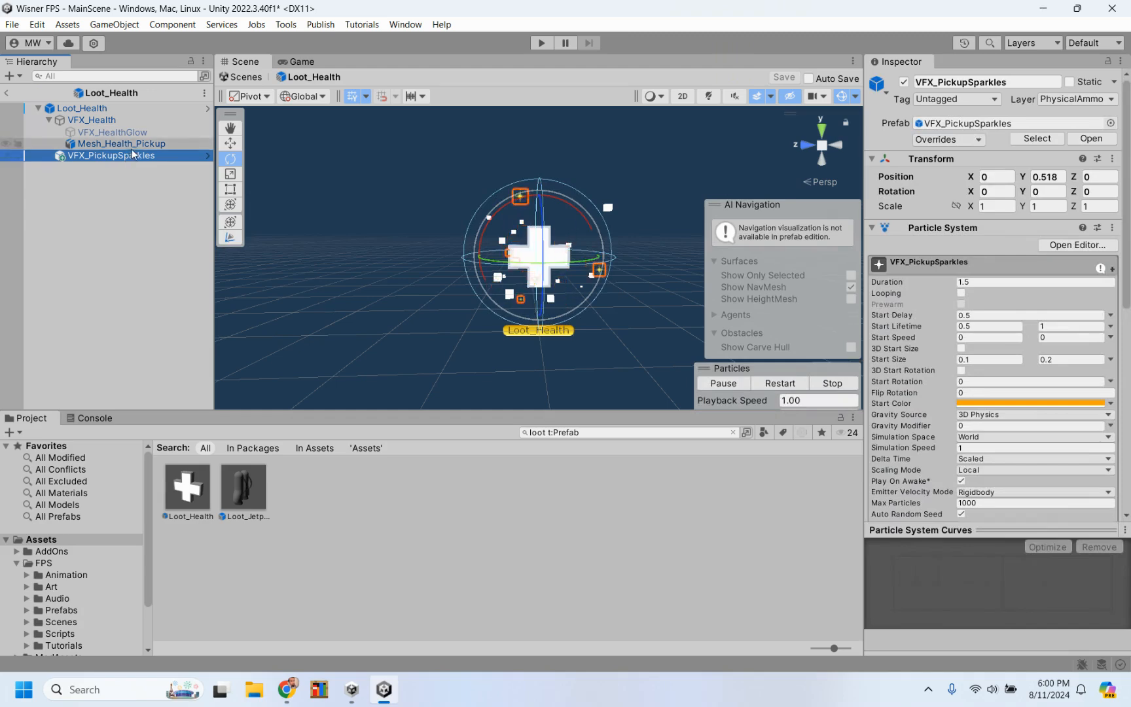
click(118, 123)
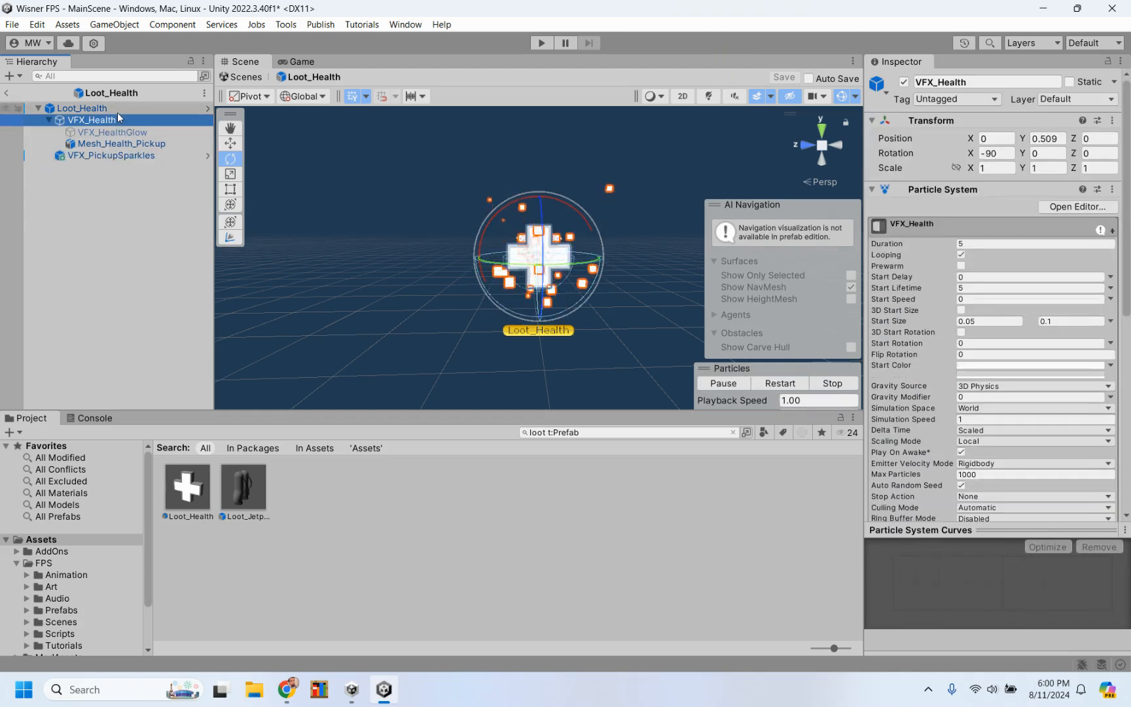
click(118, 108)
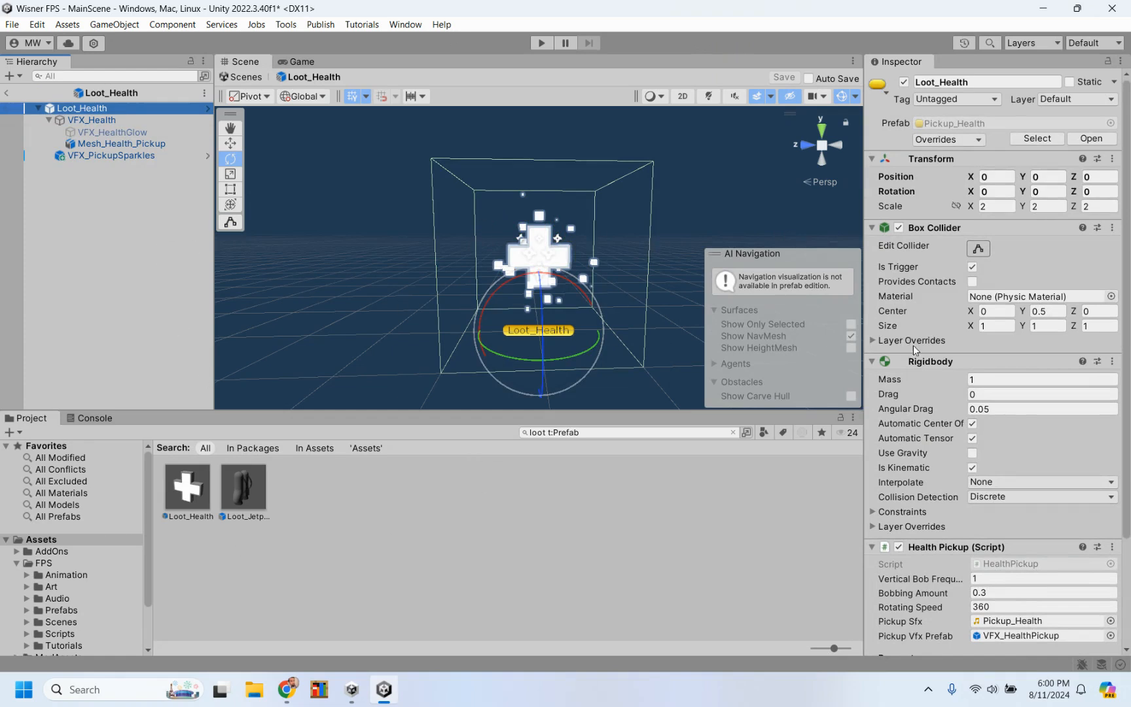
scroll(917, 468, down, 5)
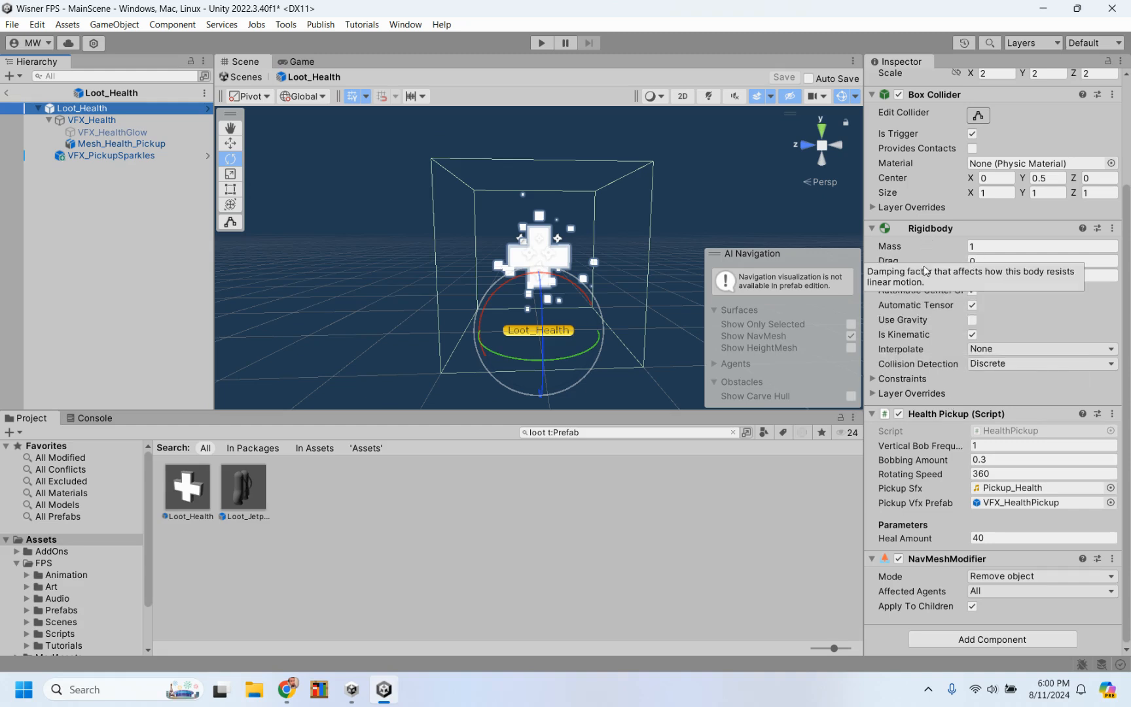
scroll(932, 354, up, 2)
scroll(932, 353, up, 3)
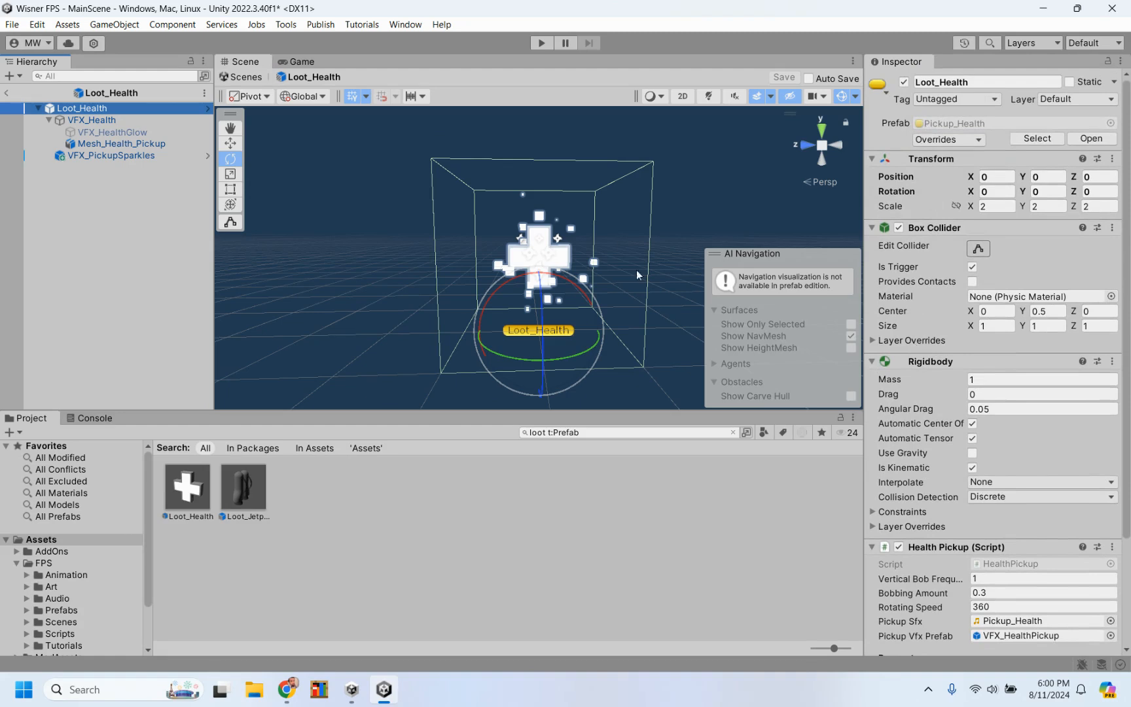
Step: Deactivate the Mesh_Health_Pickup object in the Loot_Health prefab so the white cross is hidden
click(123, 145)
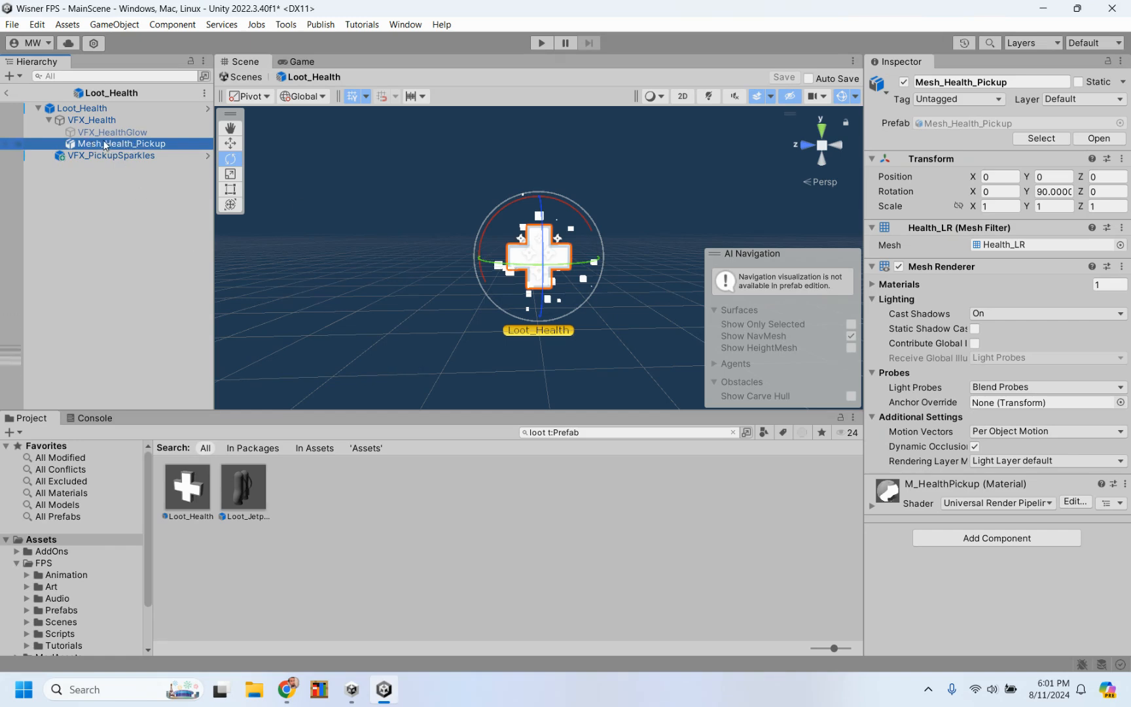
click(904, 82)
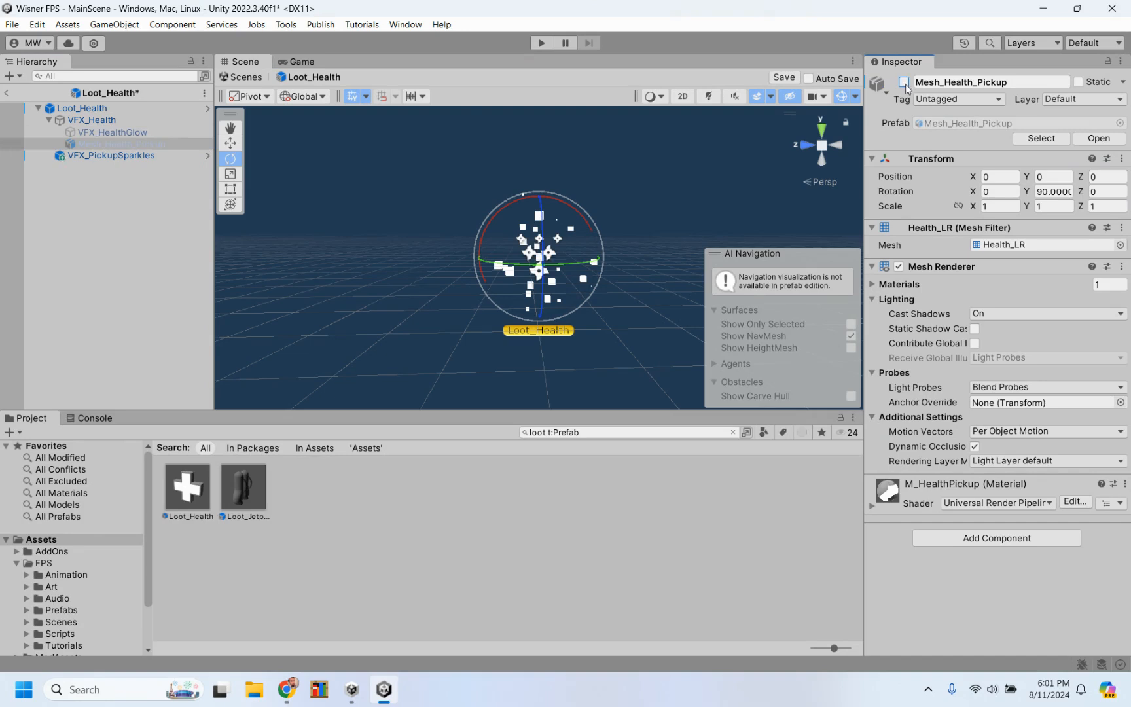
click(903, 83)
click(904, 83)
click(904, 83)
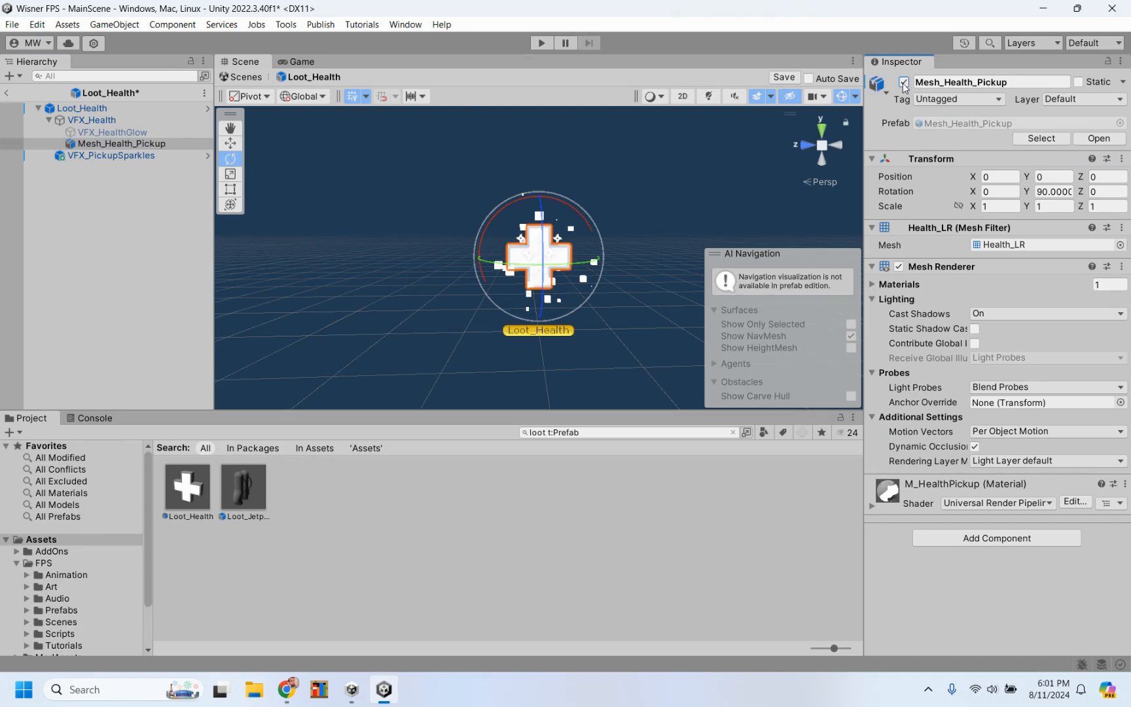
click(904, 83)
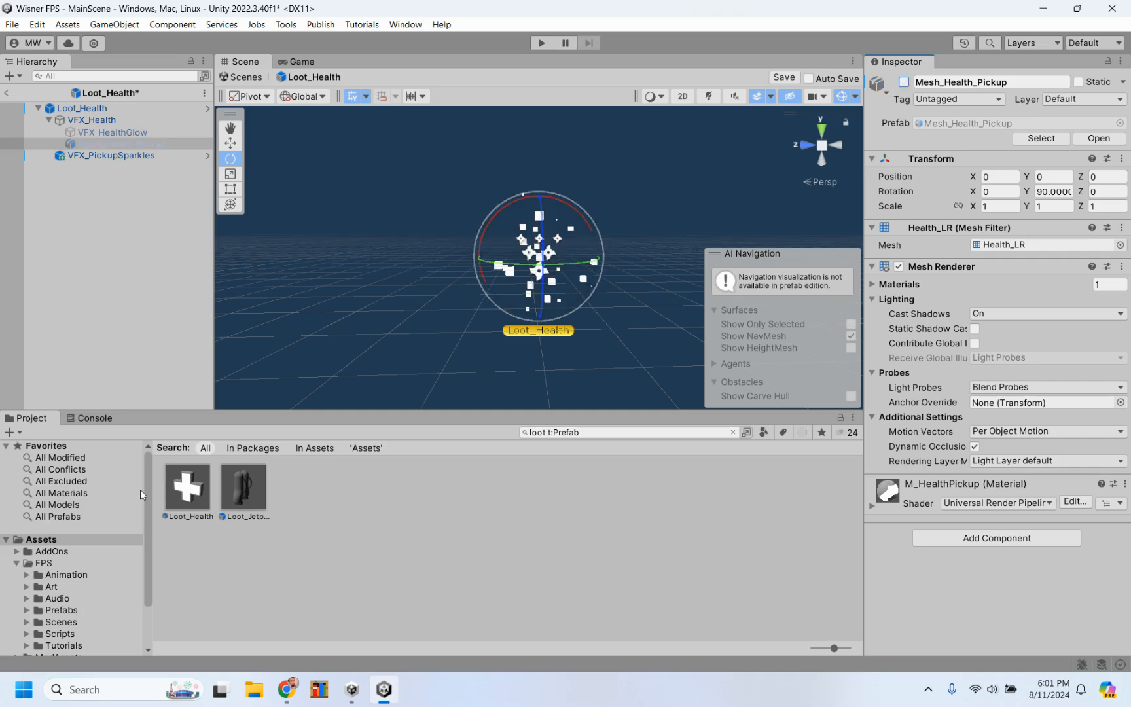
Step: Search the project for "food", open the Mg3D_Food folder and add the Hamburger model as a child of VFX_Health
scroll(70, 605, down, 3)
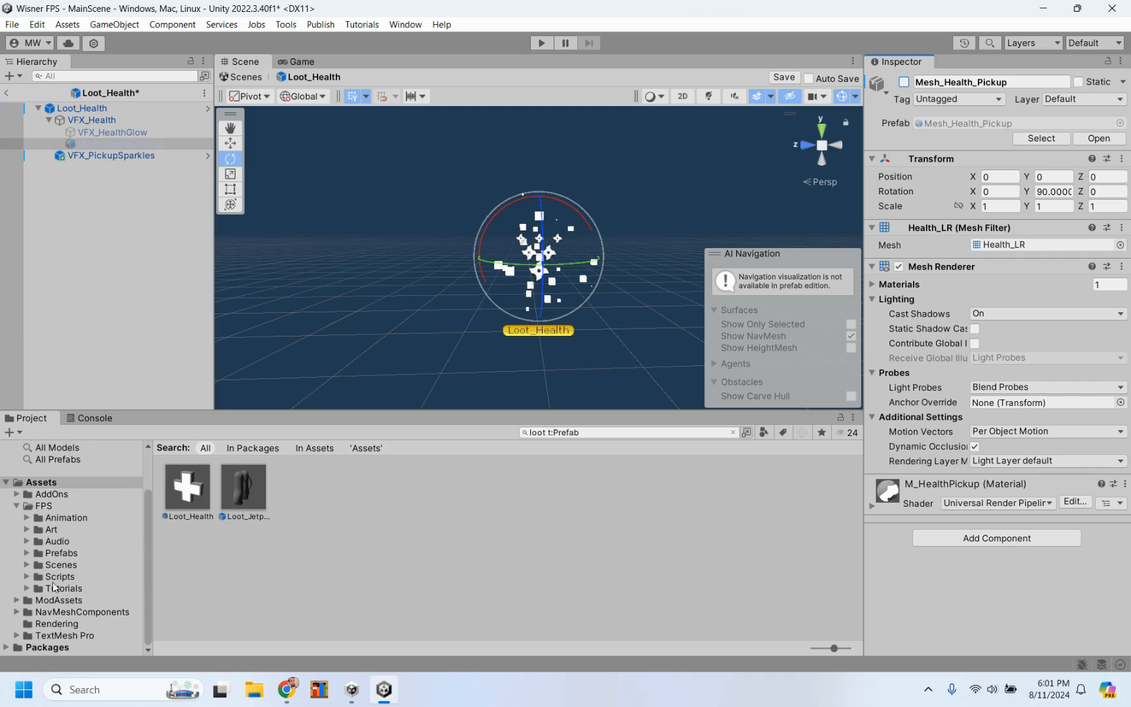
scroll(63, 558, up, 3)
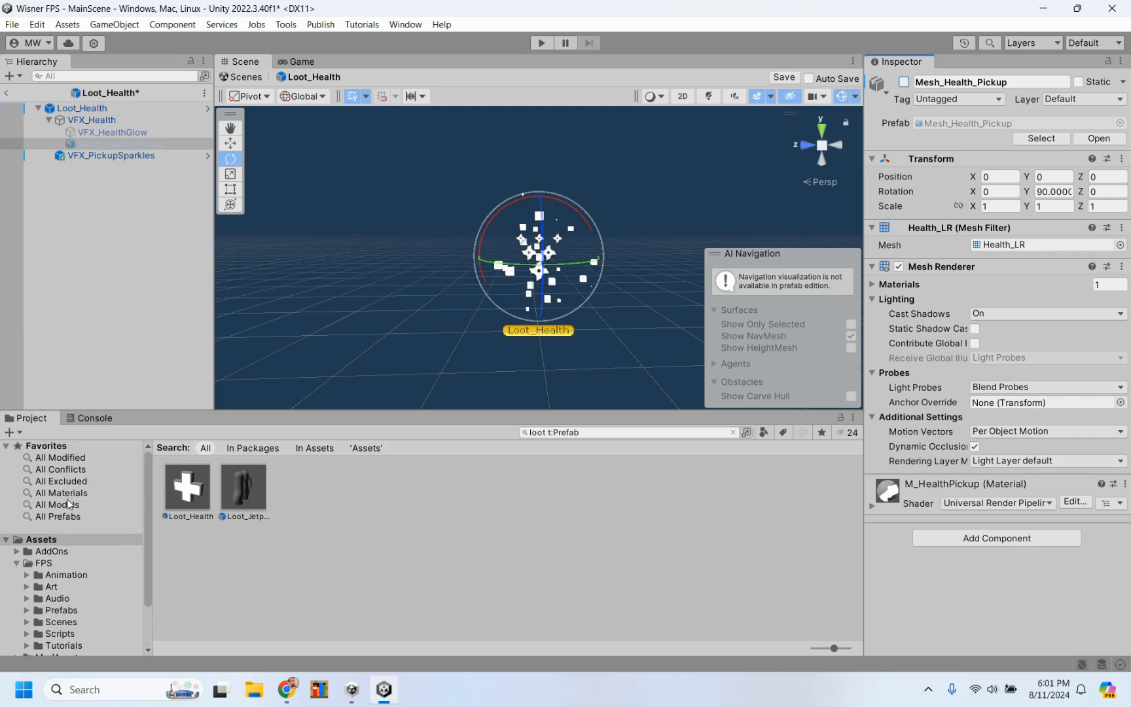
scroll(61, 630, down, 3)
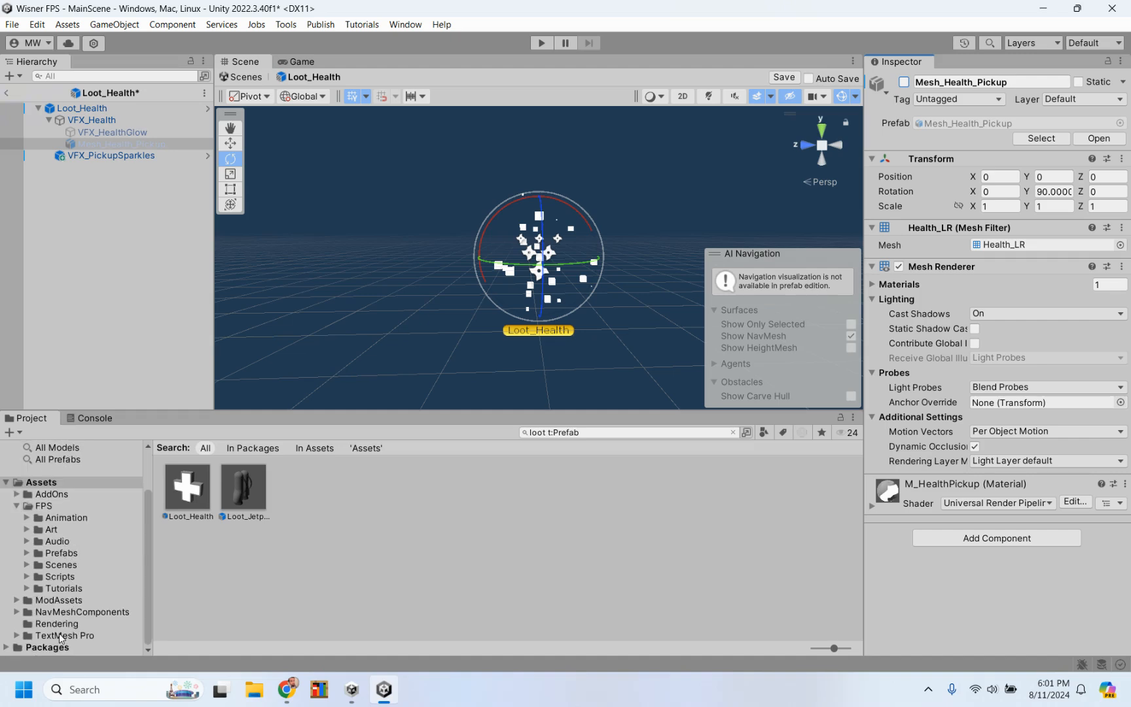
click(56, 599)
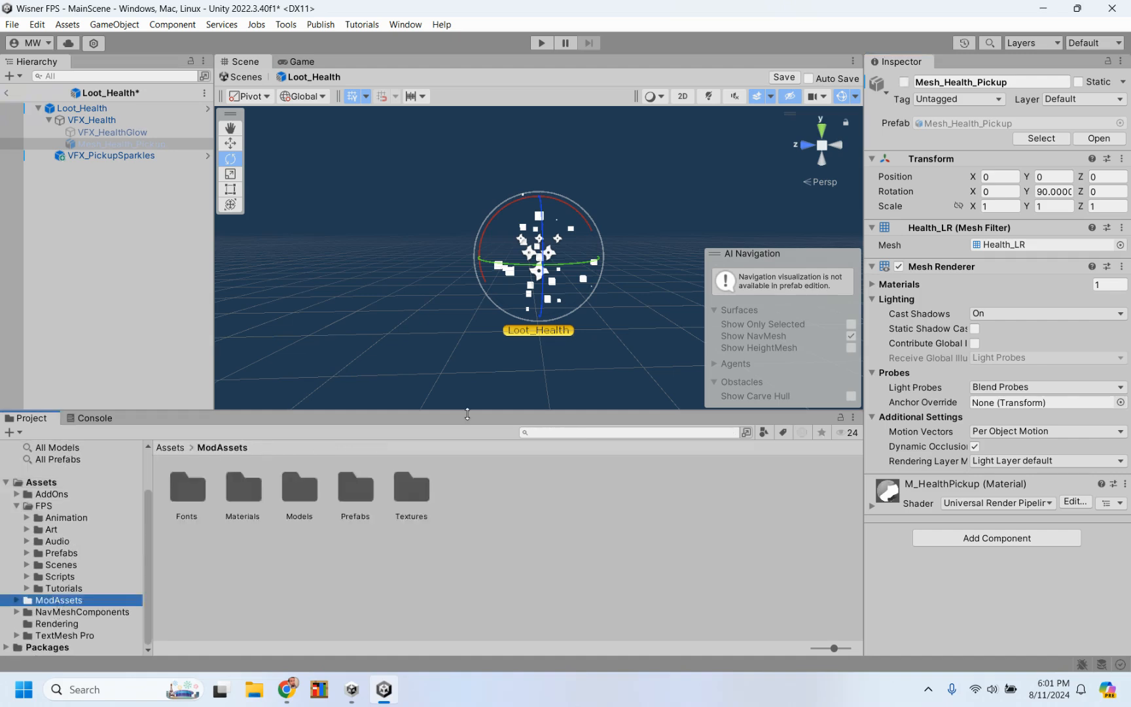
click(558, 432)
text(fo)
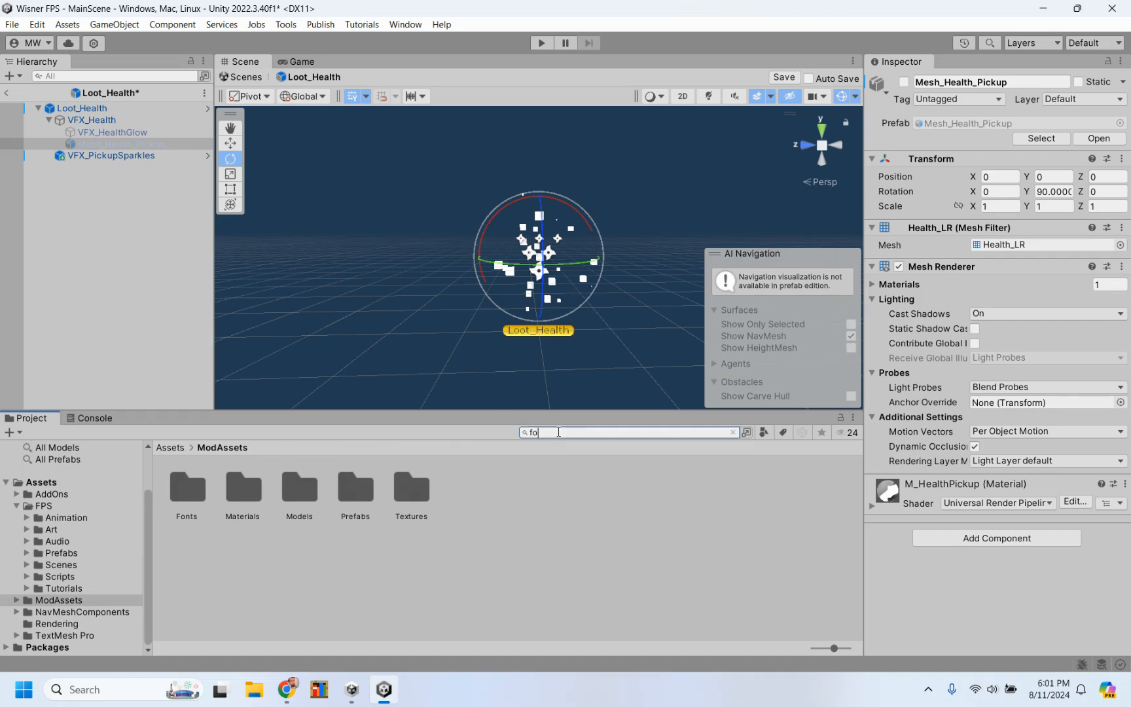
text(od)
double_click(242, 498)
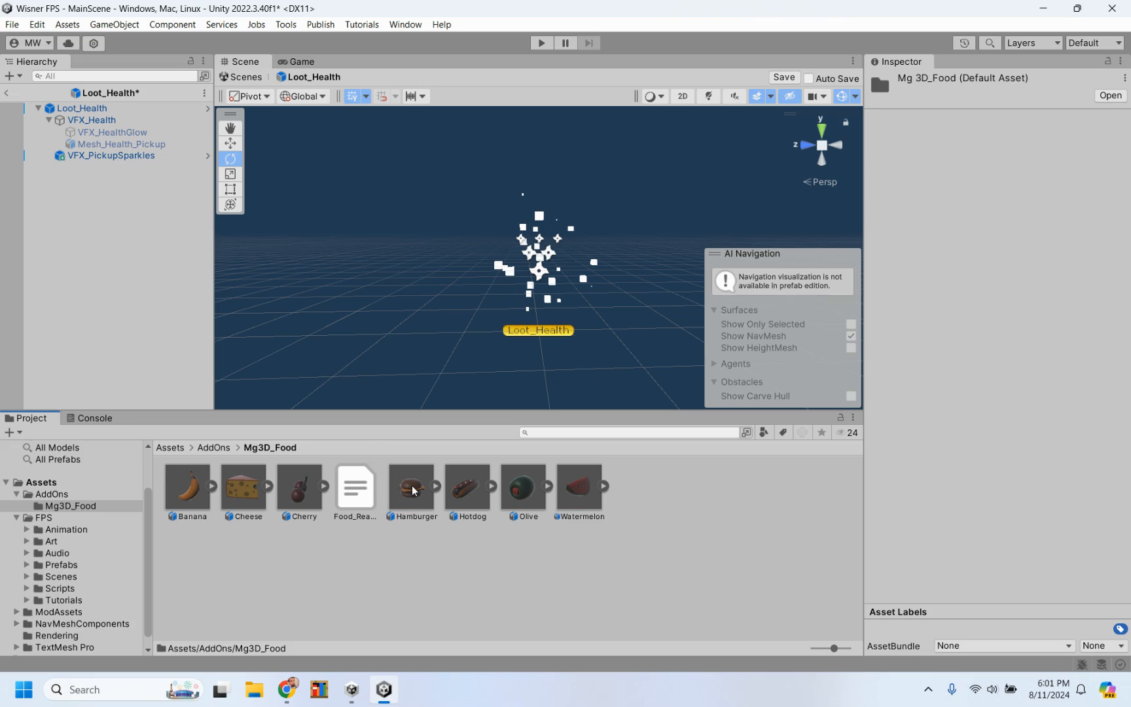
drag(413, 489, 101, 140)
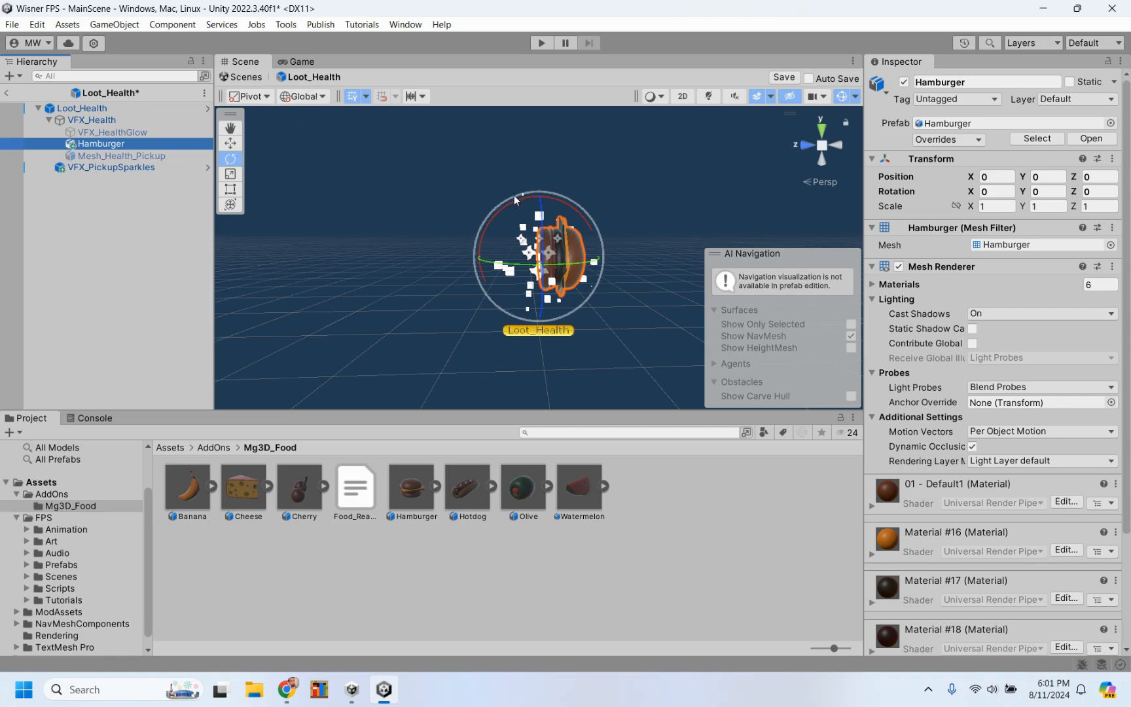
Step: Set the Hamburger's X rotation to 90 so it stands upright, and save the Loot_Health prefab while returning to MainScene
drag(515, 198, 469, 286)
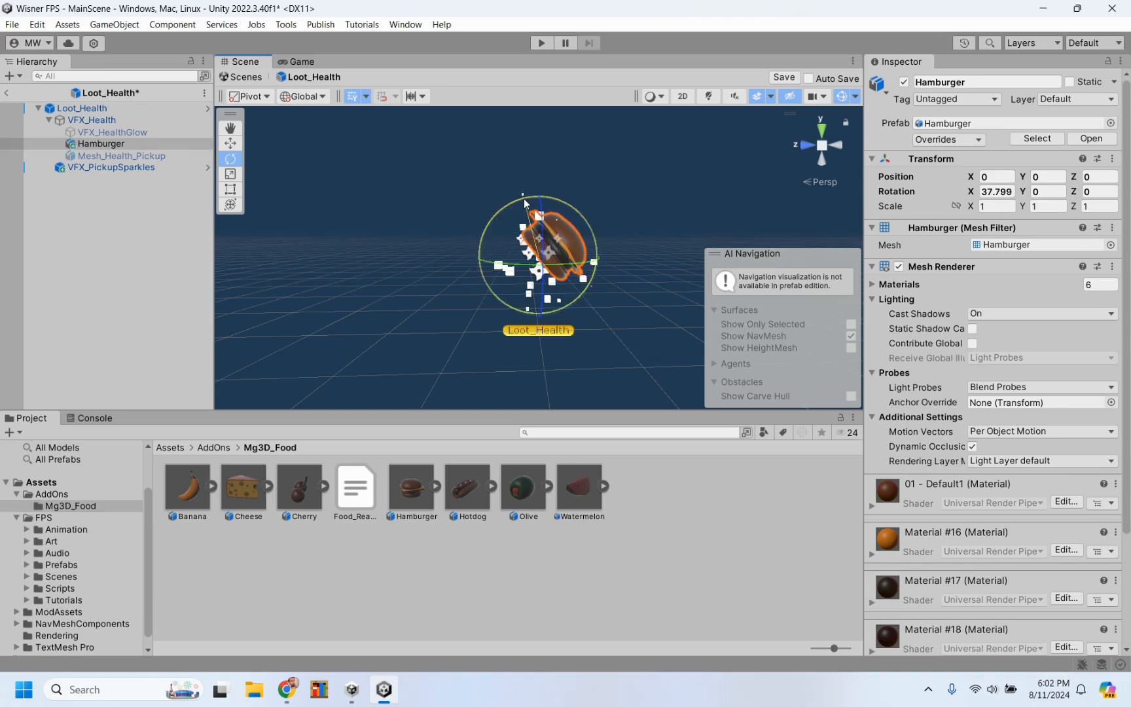
drag(525, 202, 484, 302)
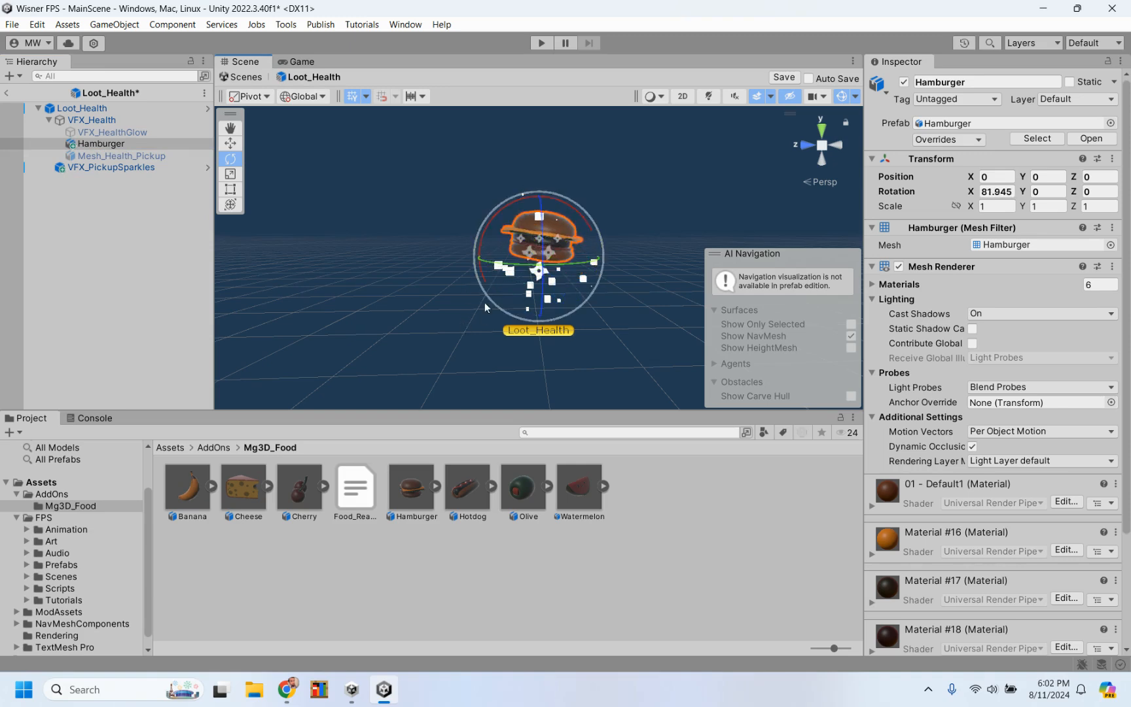
click(985, 191)
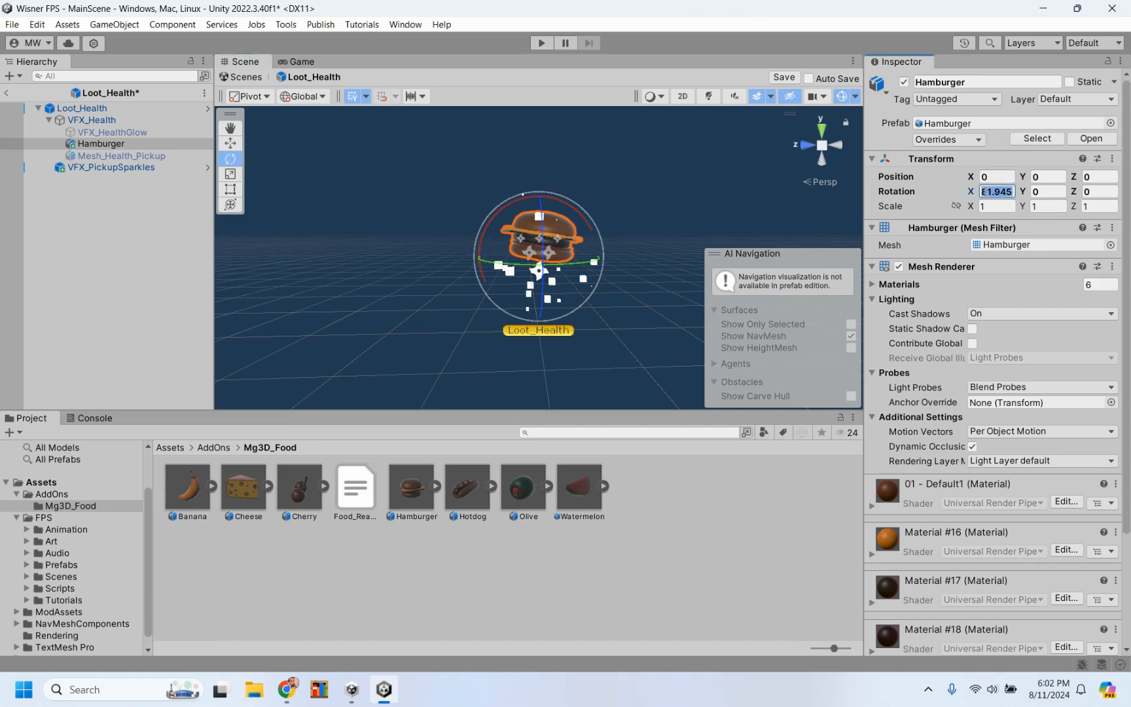
text(0)
text(9)
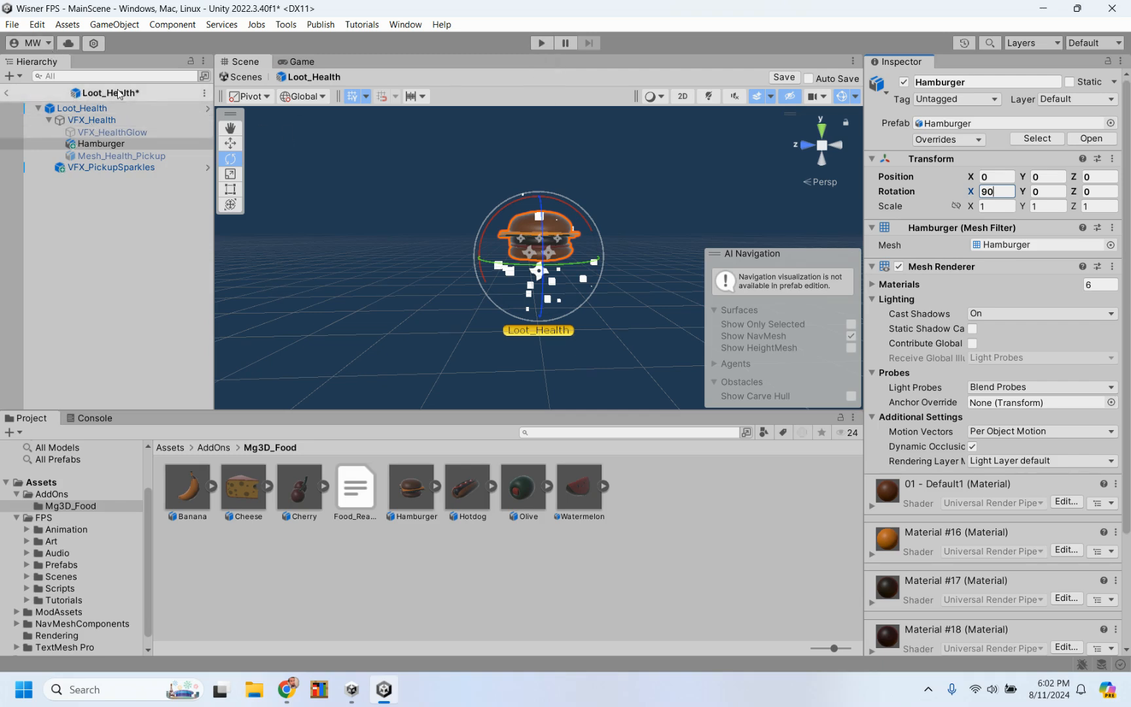
click(8, 95)
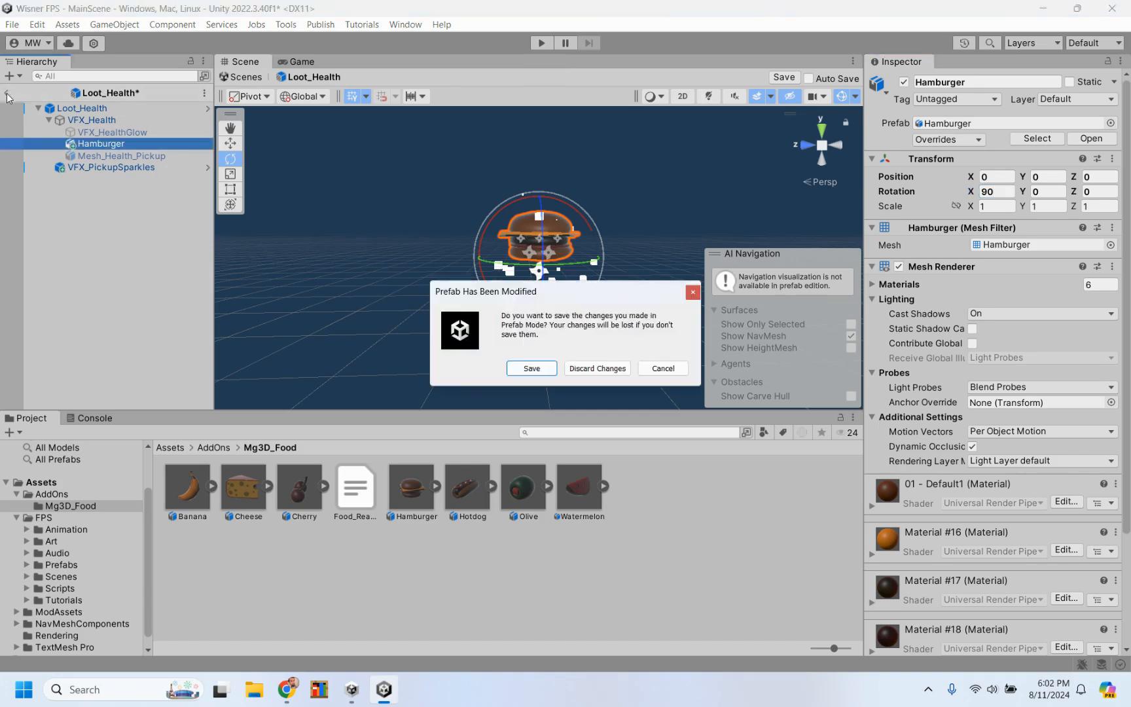
click(531, 368)
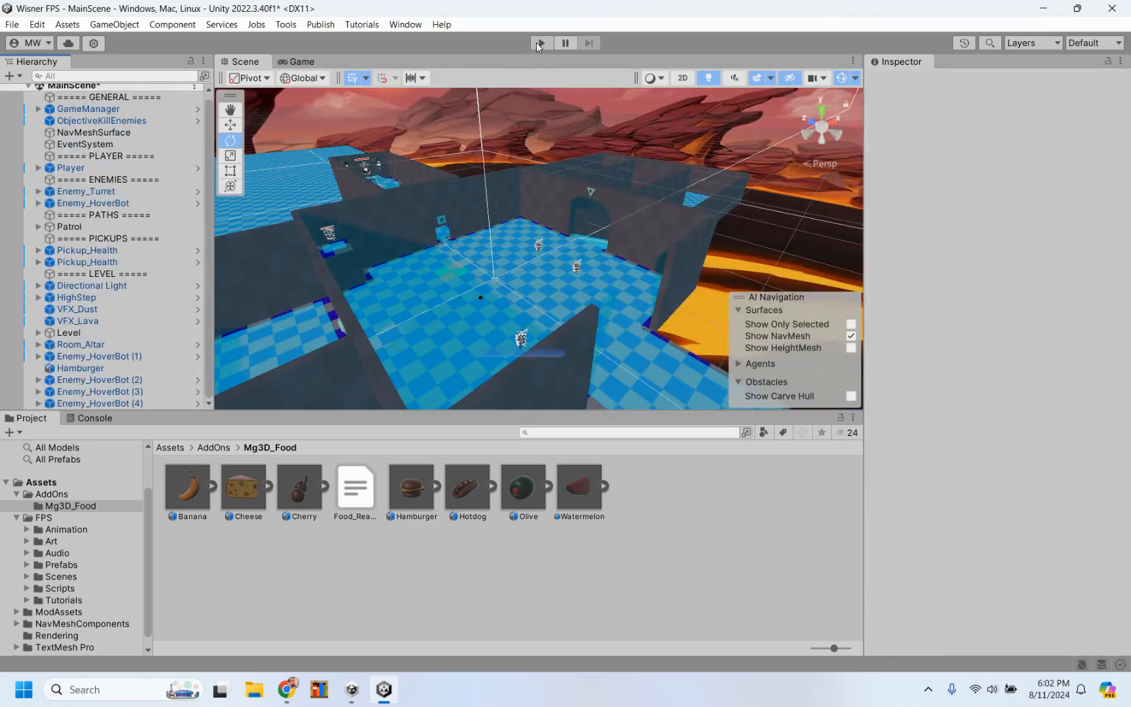
Step: Start a playtest of MainScene and shoot the first HoverBot through the doorway
click(537, 43)
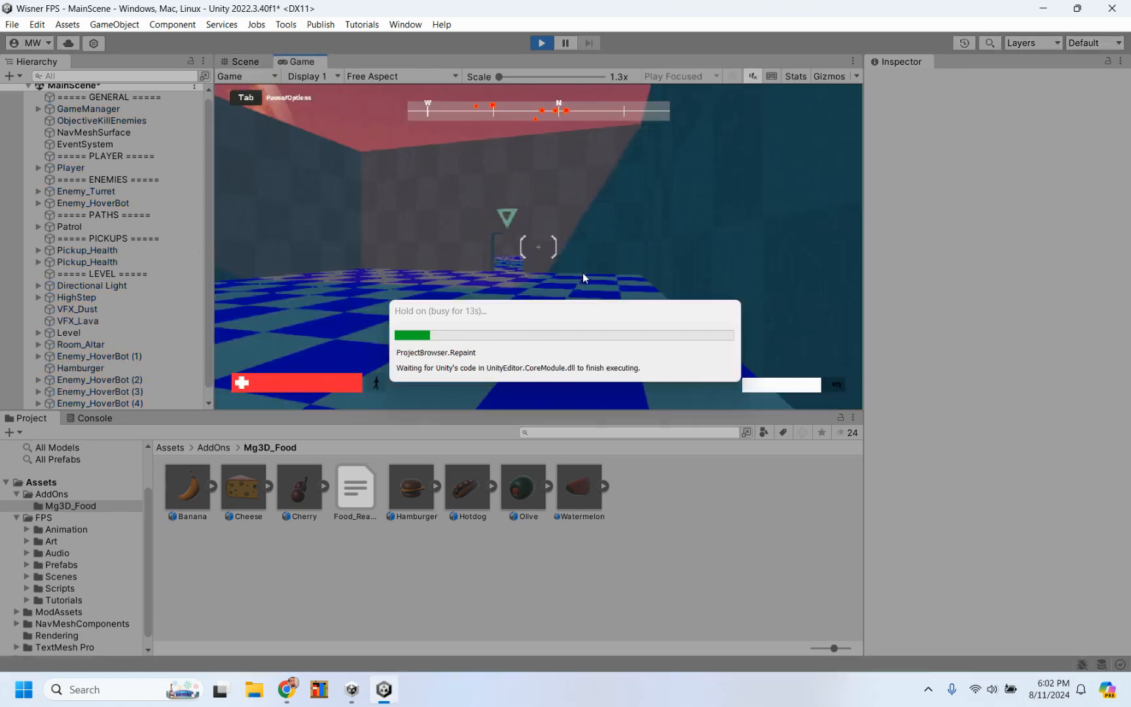
key(w)
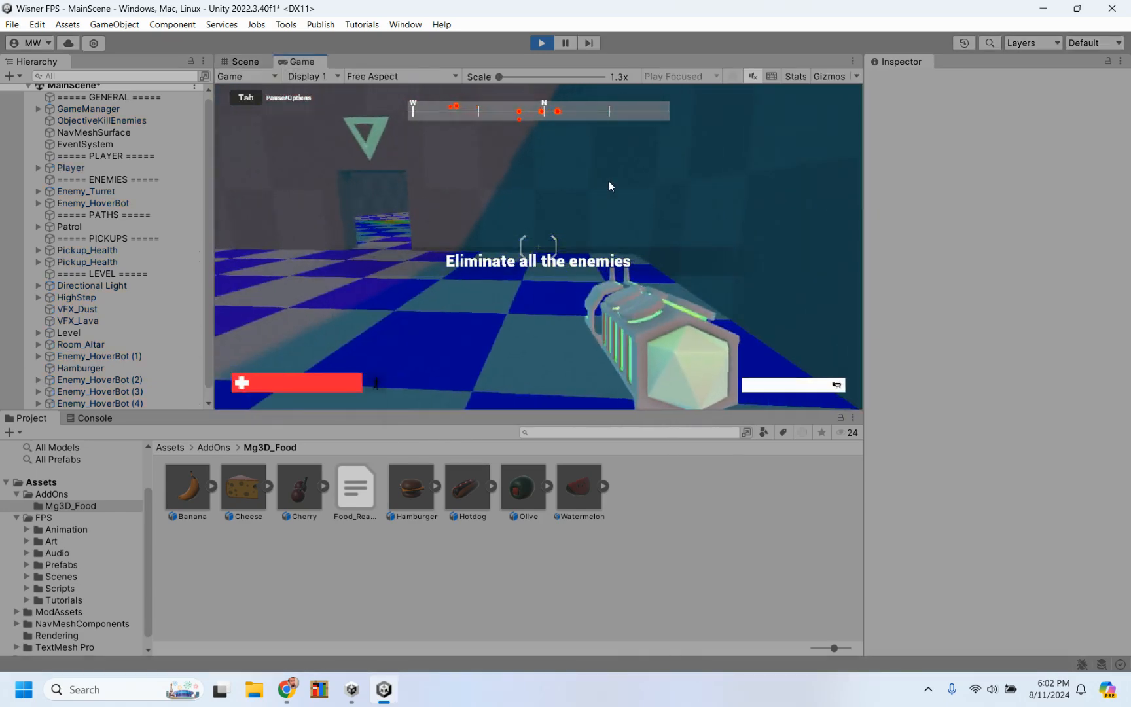
click(609, 180)
key(a)
click(539, 247)
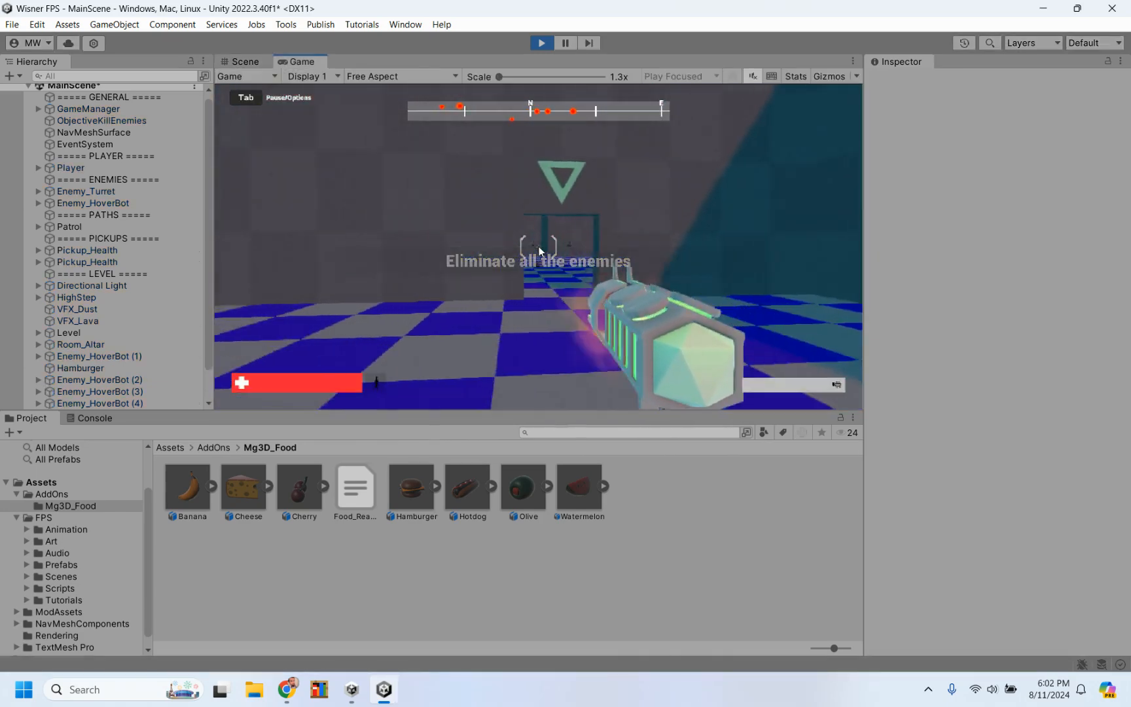
click(539, 249)
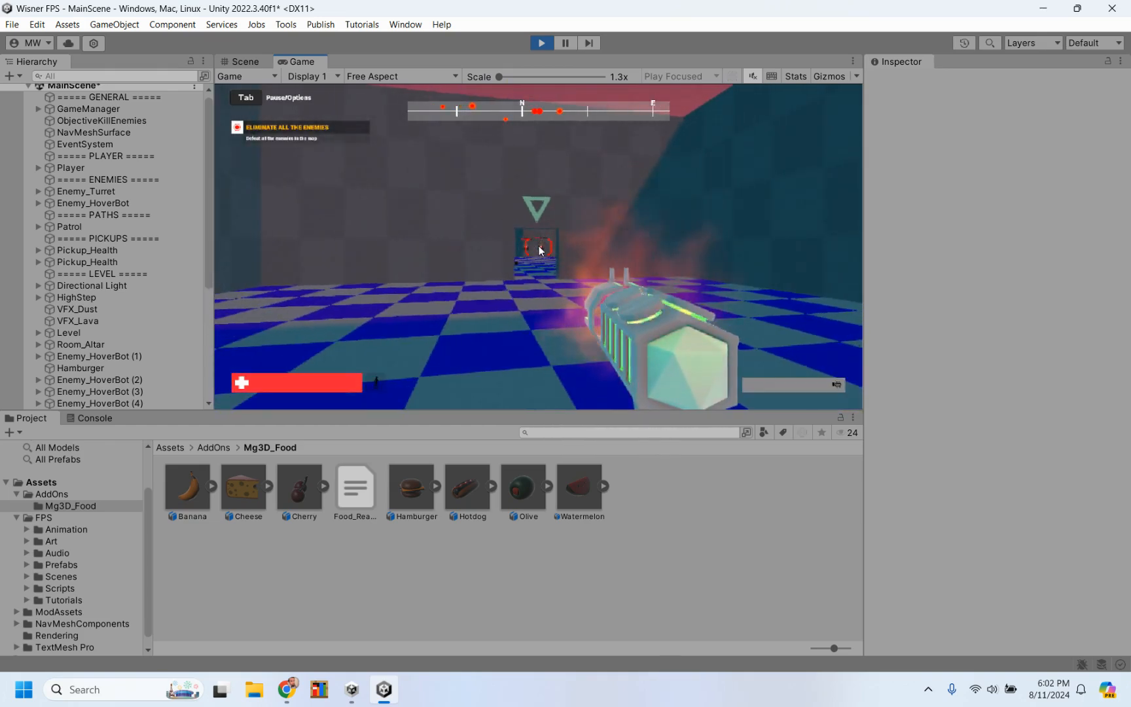
click(540, 247)
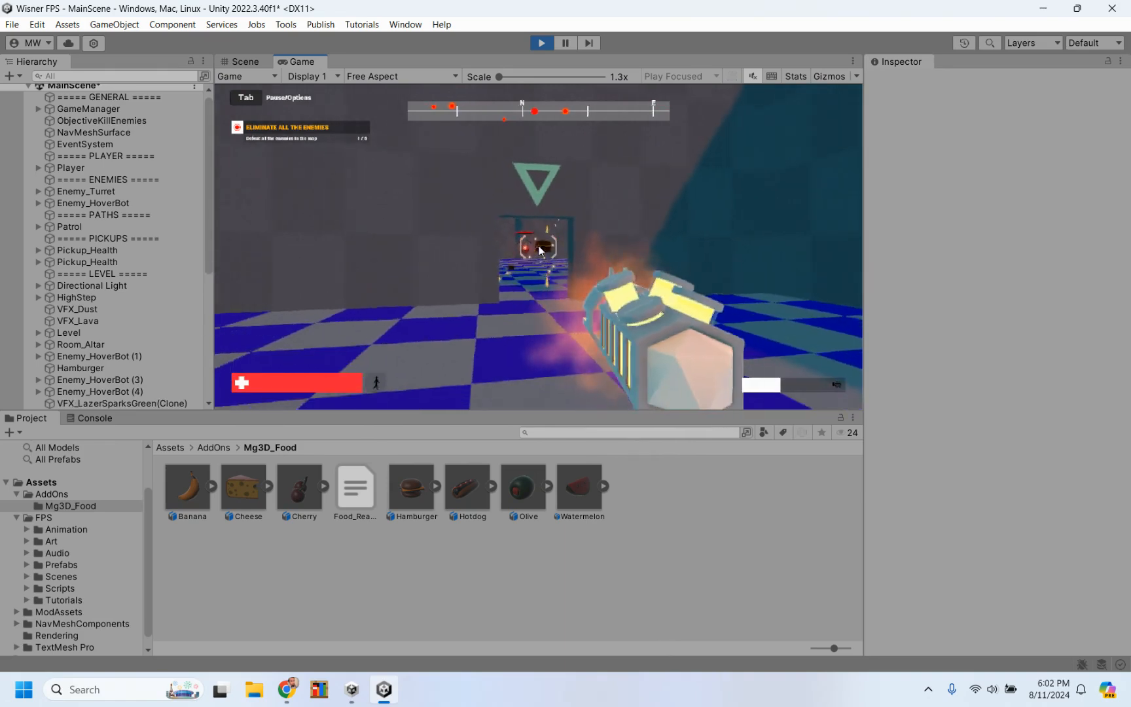
Step: Back away while shooting the second HoverBot, and walk forward to collect the hamburger health loot it drops
click(540, 250)
key(s)
click(540, 250)
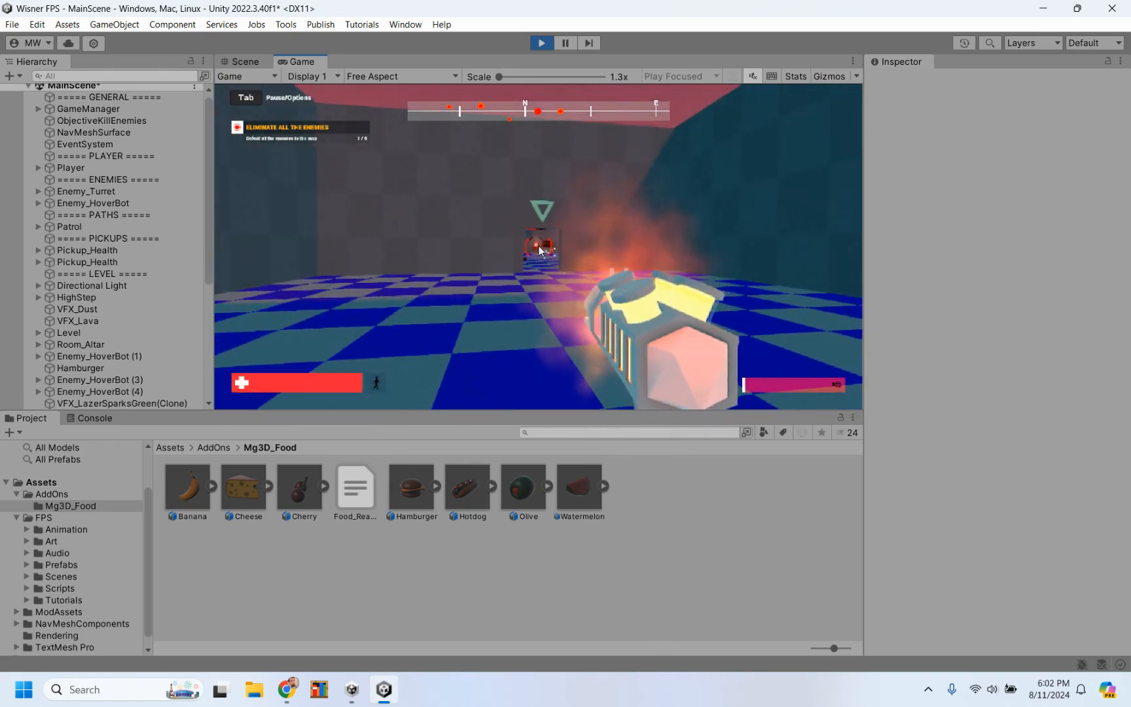
click(540, 250)
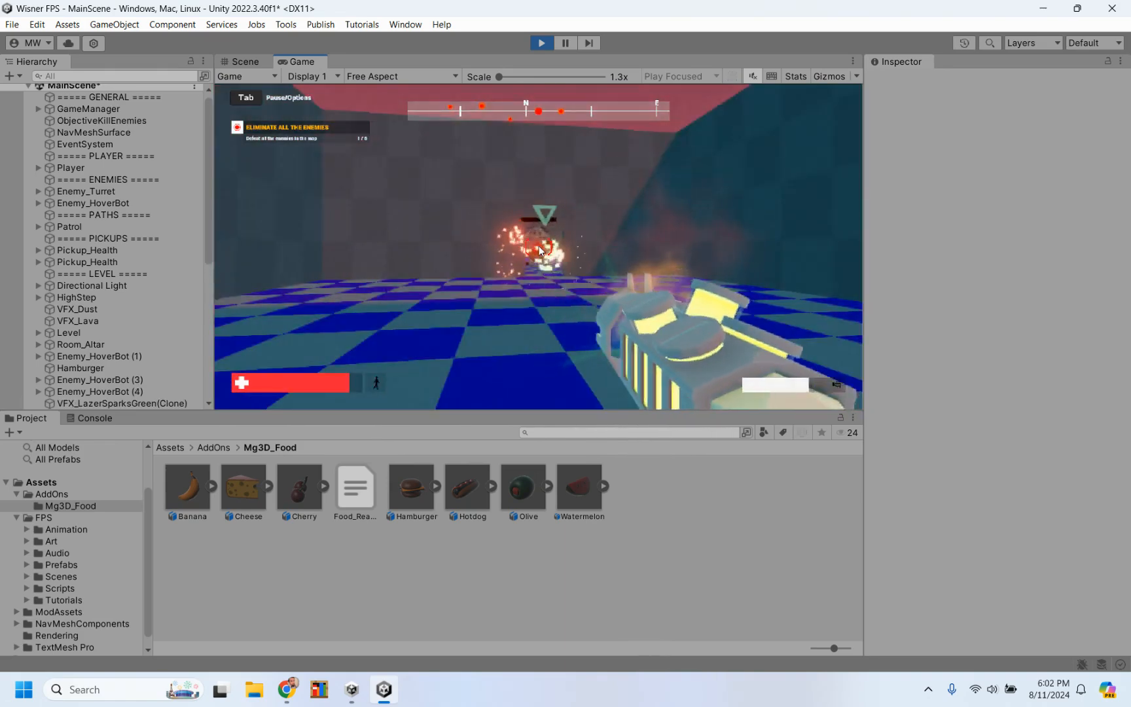
click(539, 250)
key(w)
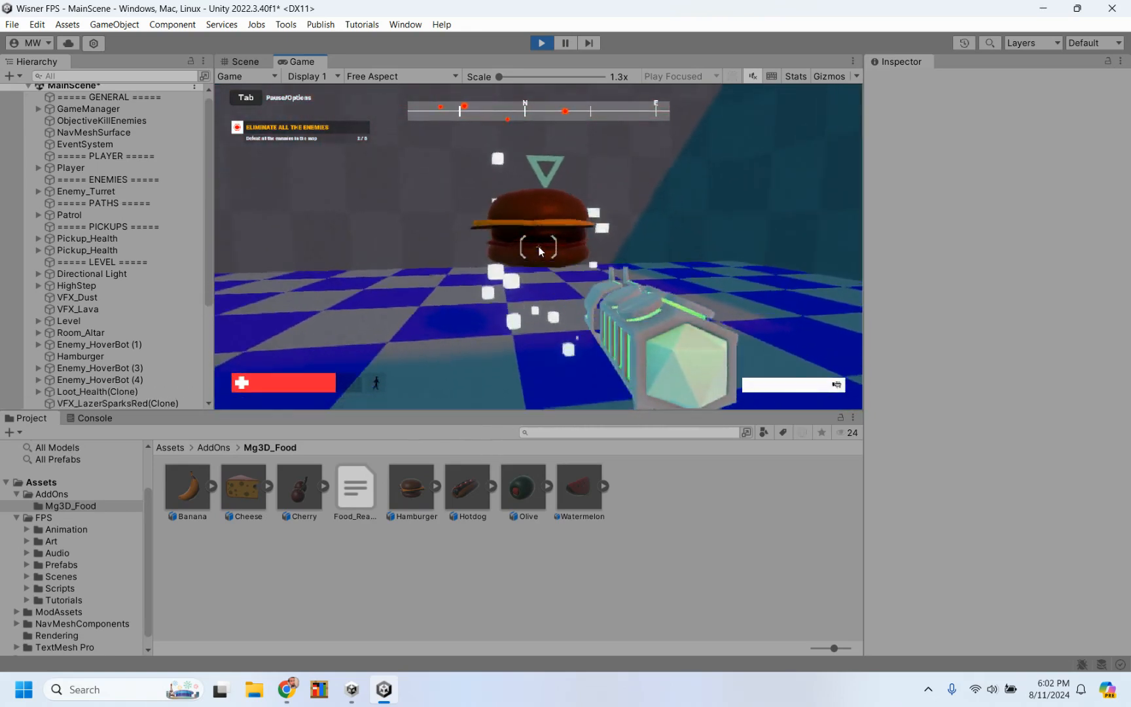
key(w)
key(w)
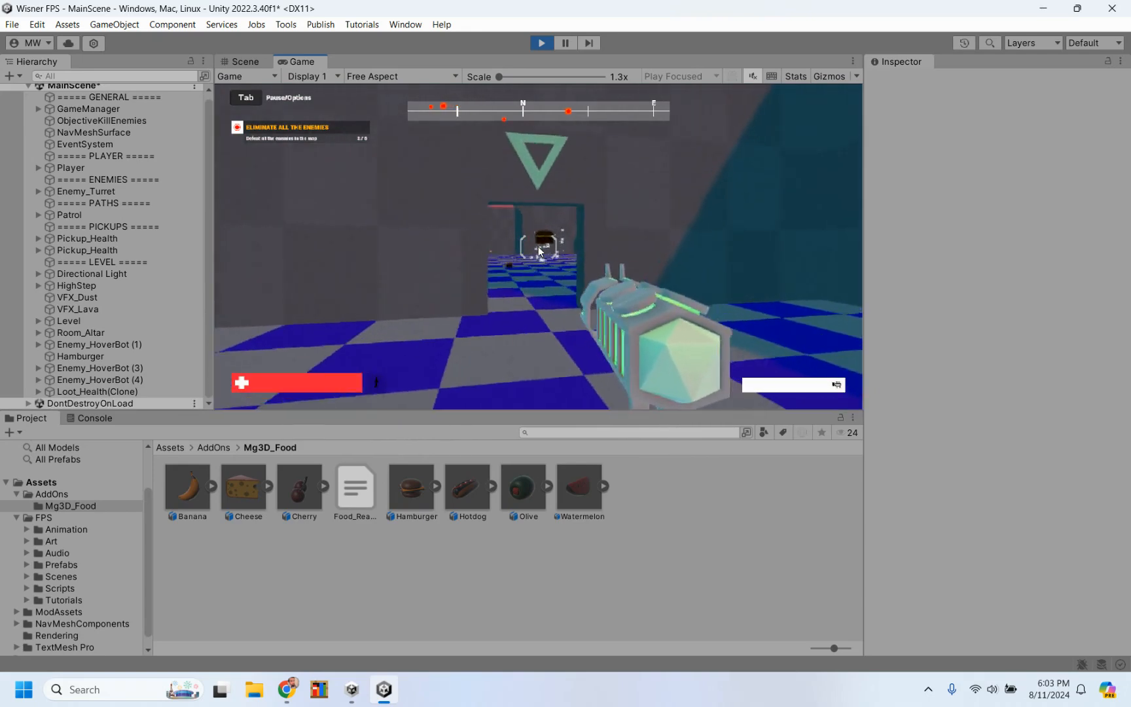
Step: Advance through the doorway towards the remaining hamburger loot and fight another HoverBot, retreating while firing
key(w)
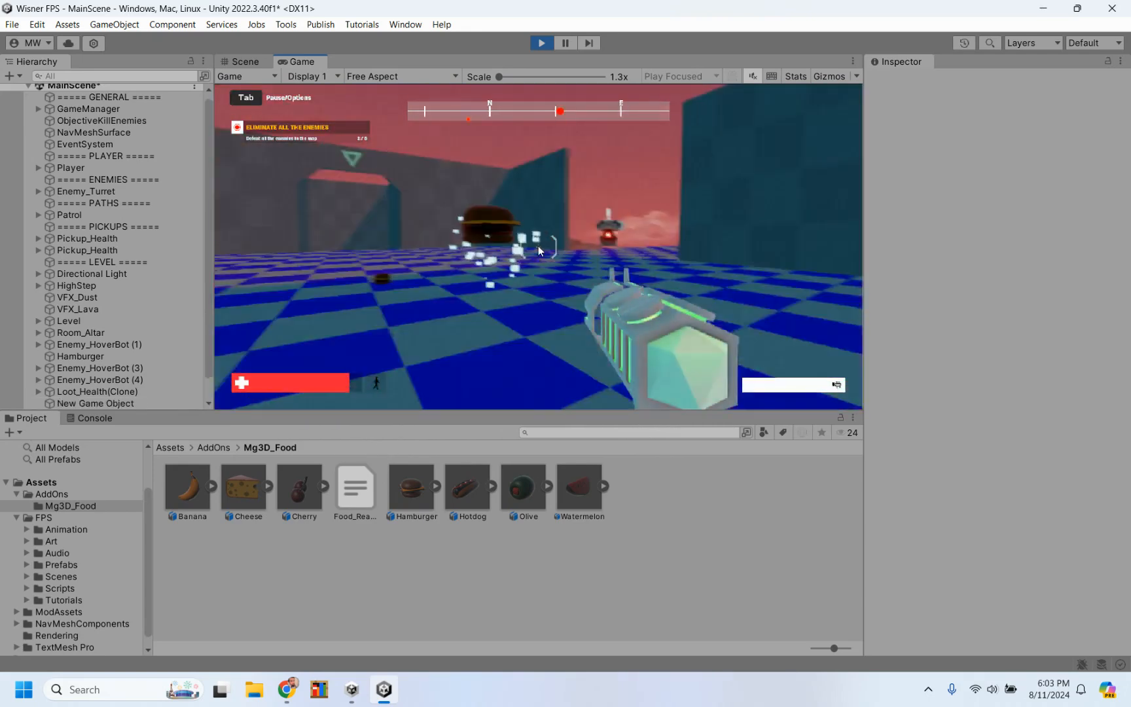
click(540, 247)
key(a)
key(d)
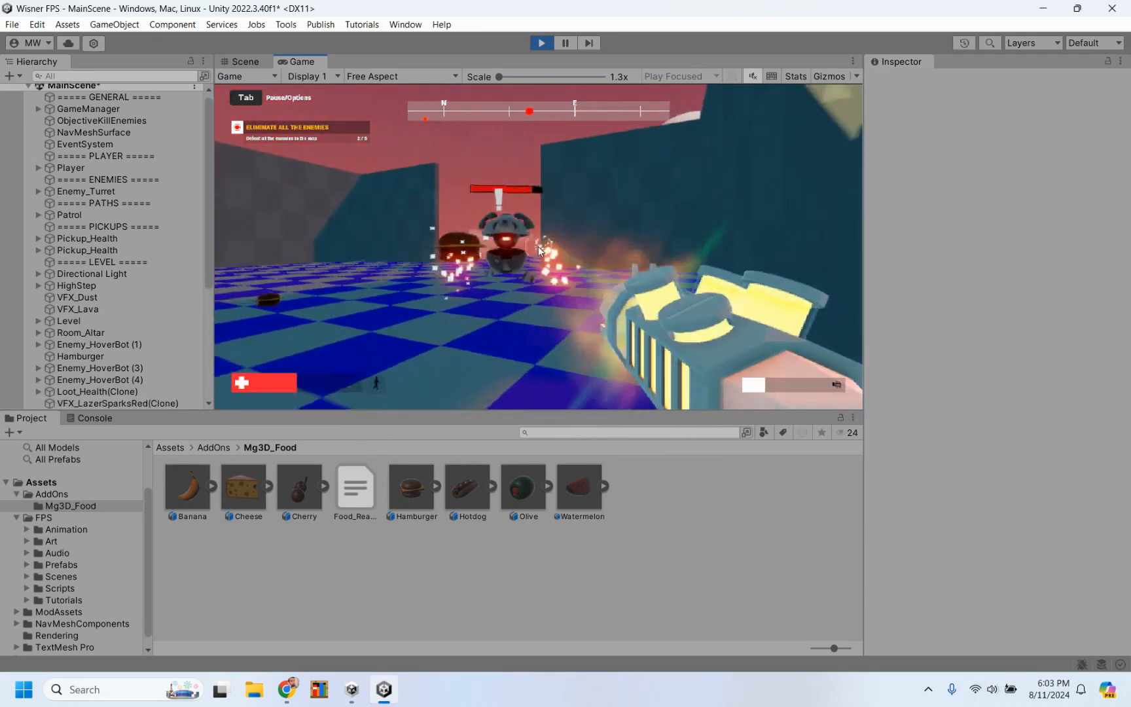
key(w)
click(540, 252)
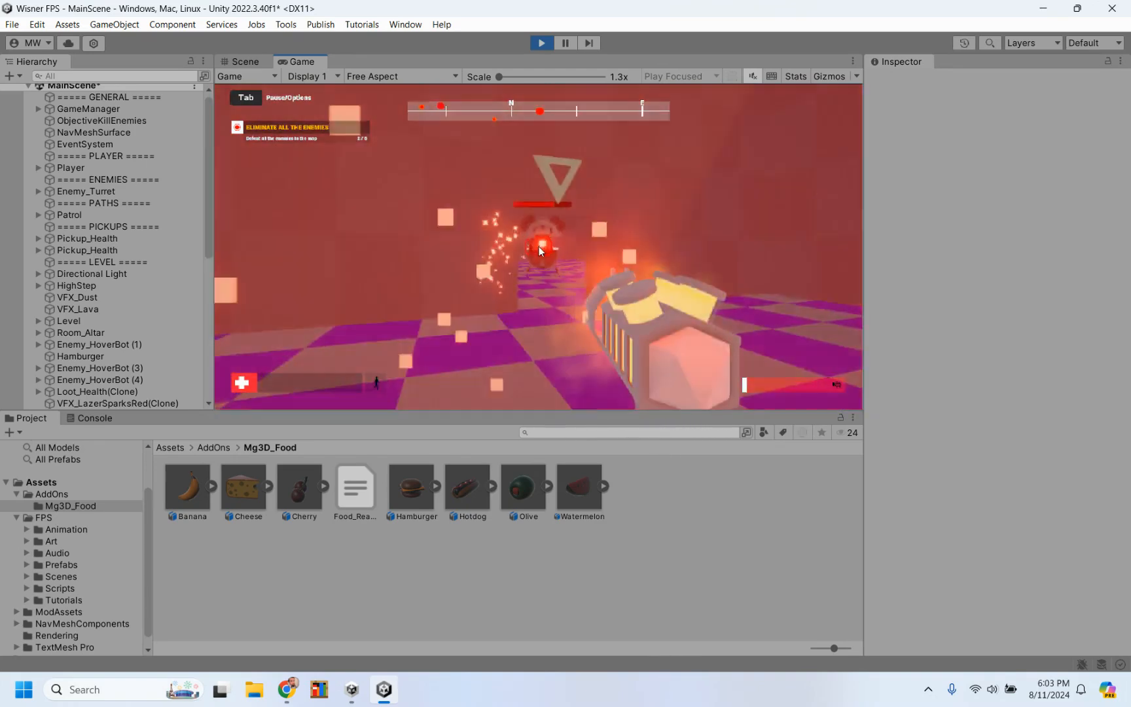
key(s)
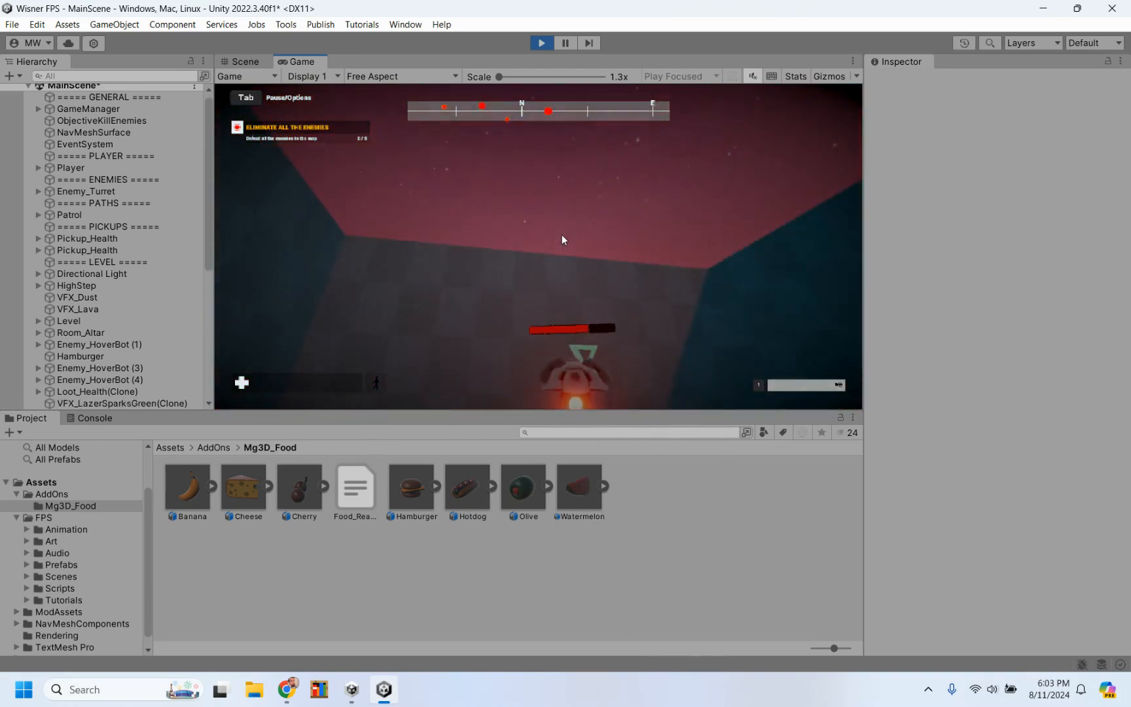
Step: Stop the playtest, browse all prefabs and inspect the settings of the Enemy_Turret and Enemy_HoverBot prefabs
click(541, 43)
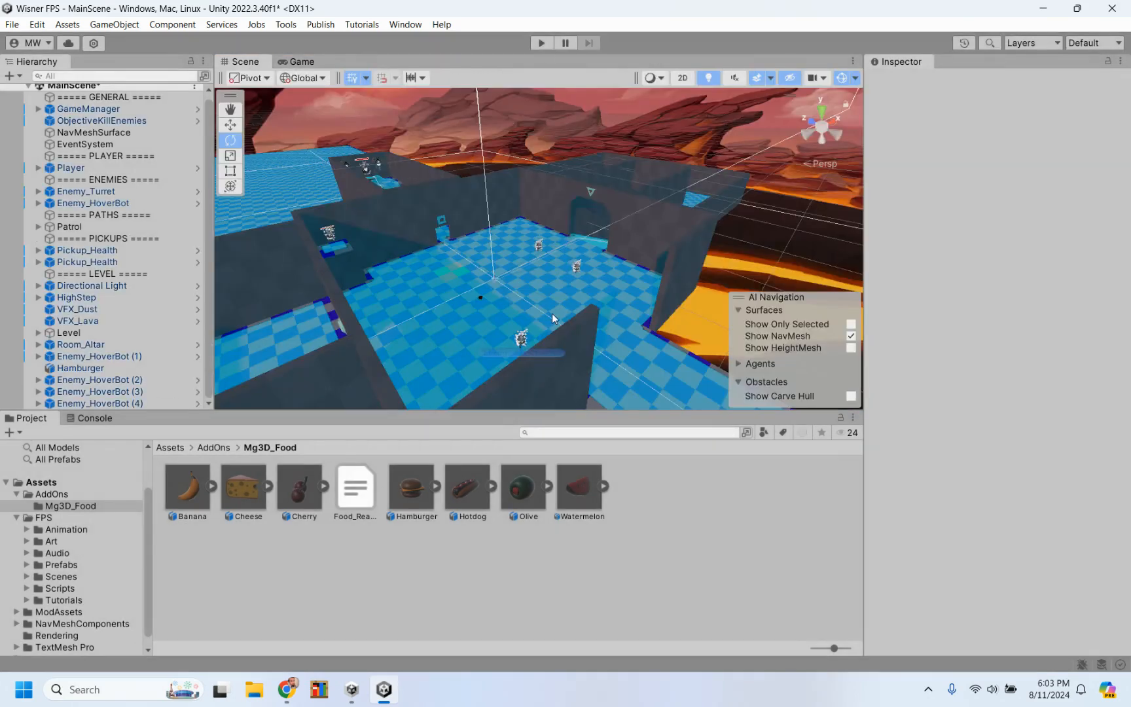
click(63, 460)
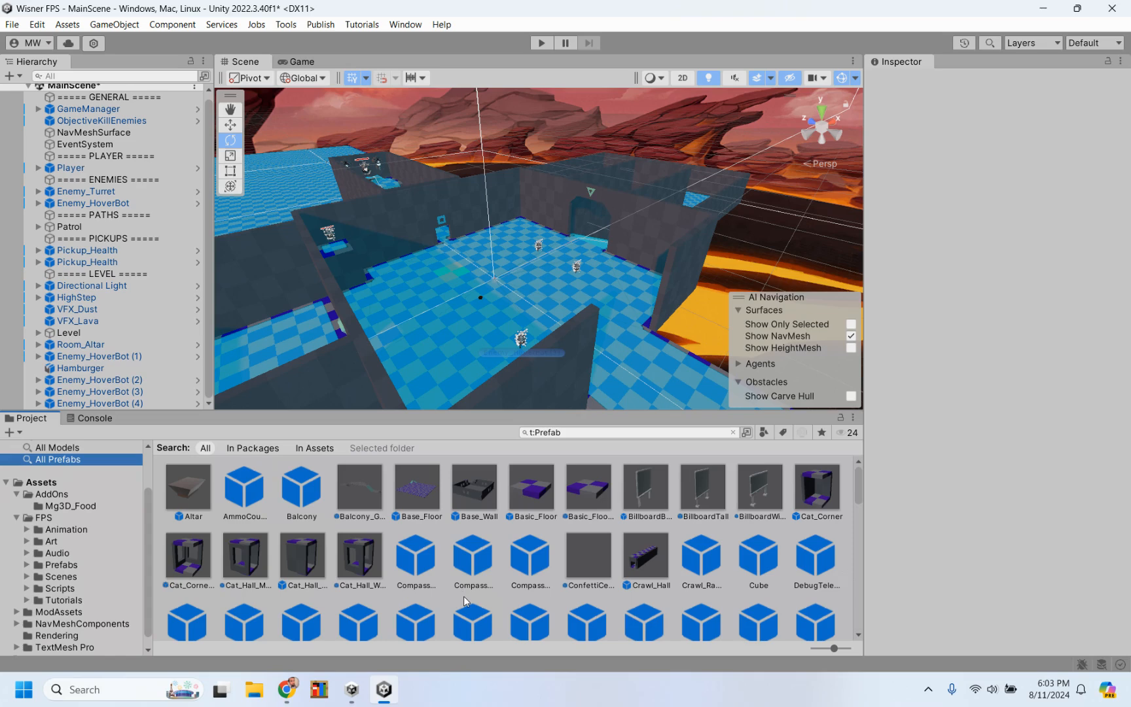
scroll(464, 600, down, 3)
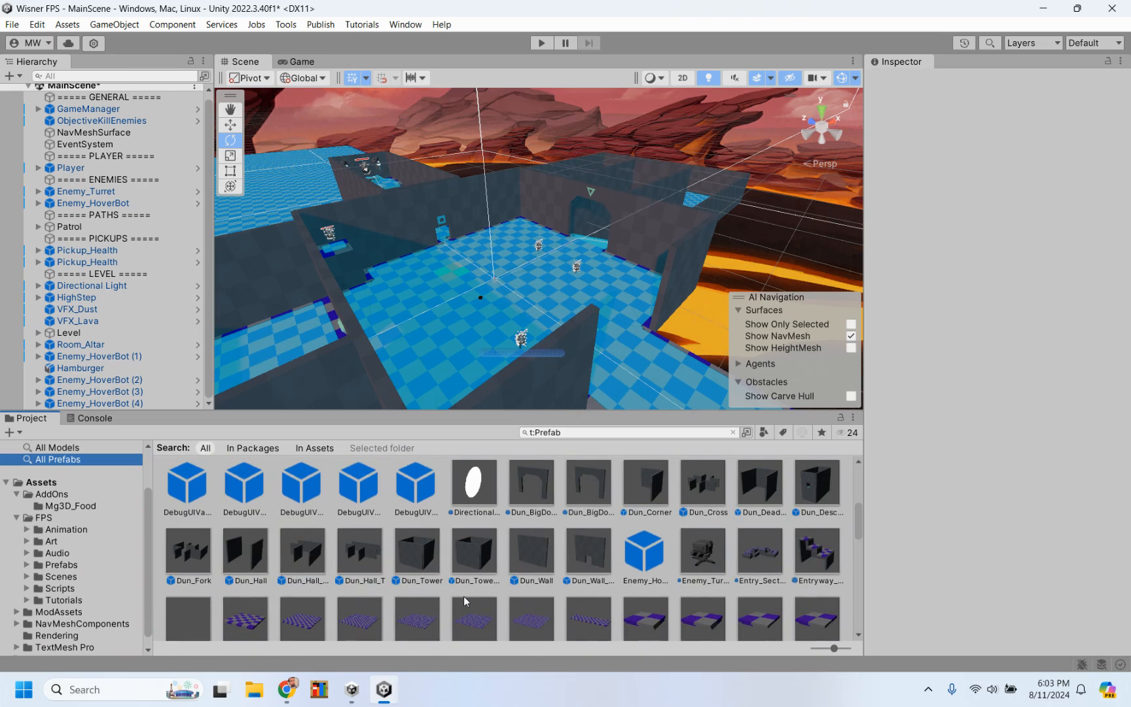
scroll(534, 485, down, 1)
scroll(535, 485, up, 3)
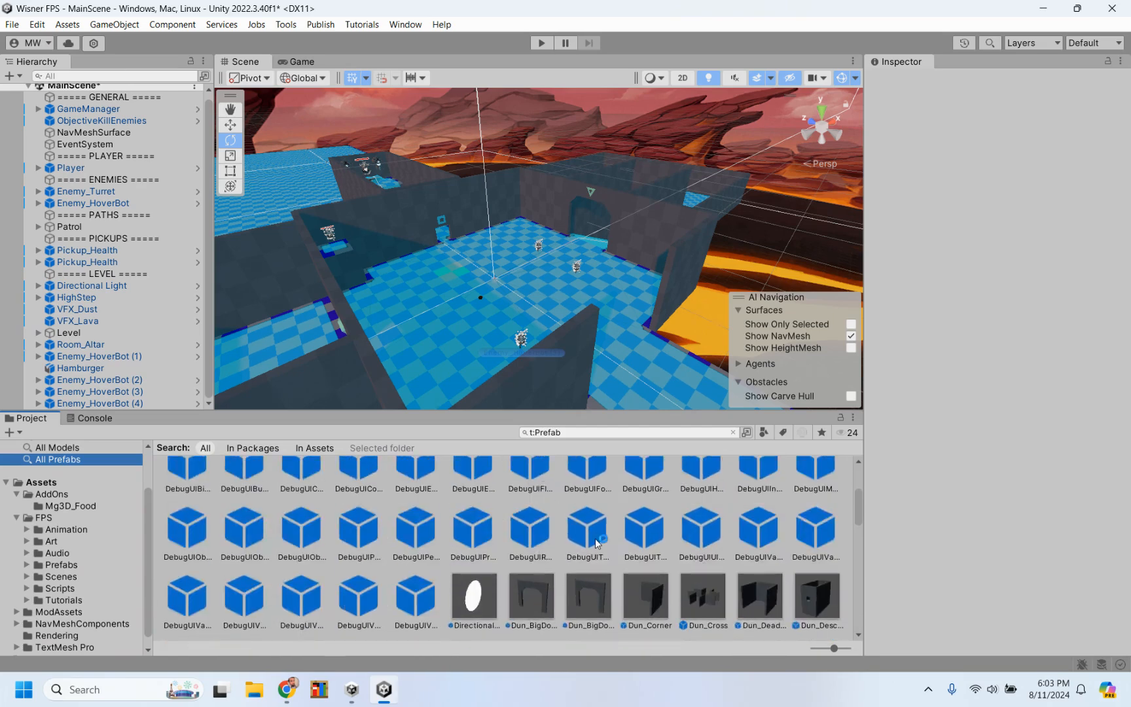
scroll(599, 540, down, 3)
scroll(707, 480, up, 1)
click(703, 498)
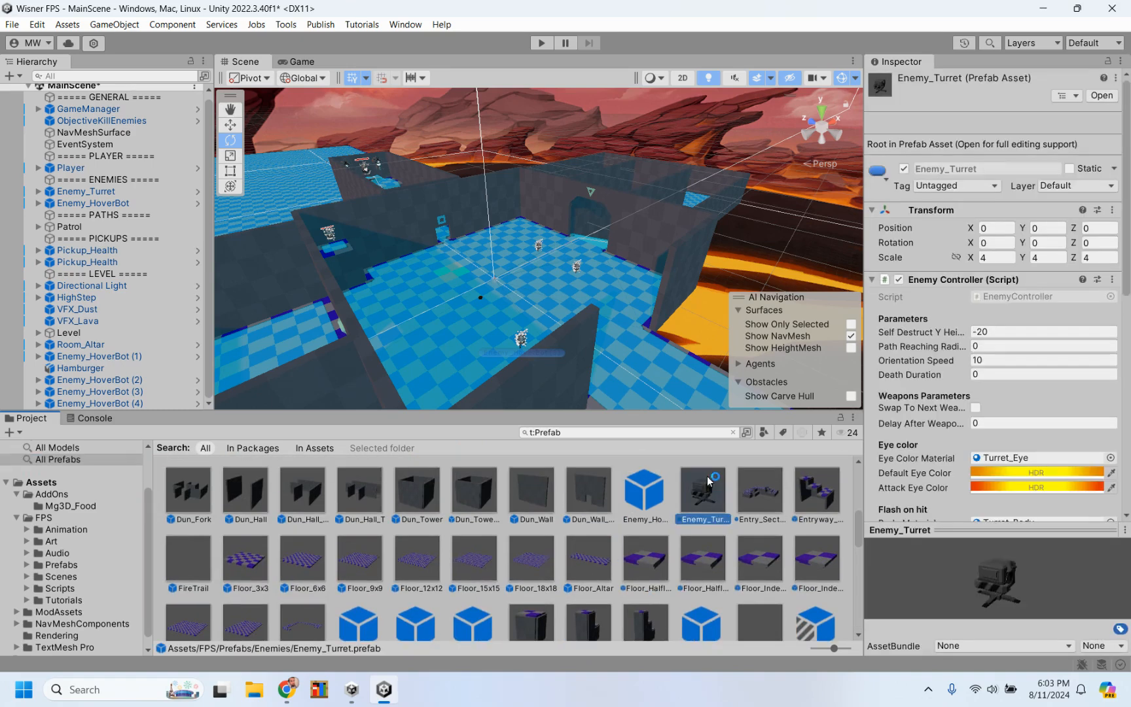
click(642, 500)
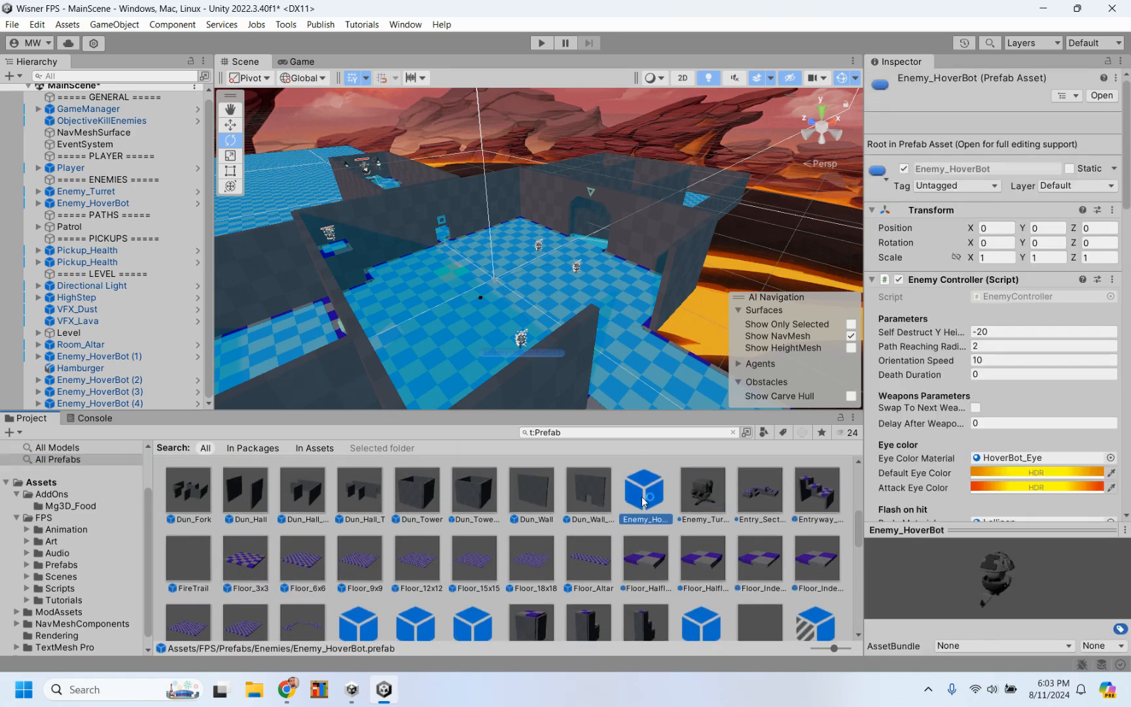
click(700, 496)
scroll(977, 426, down, 10)
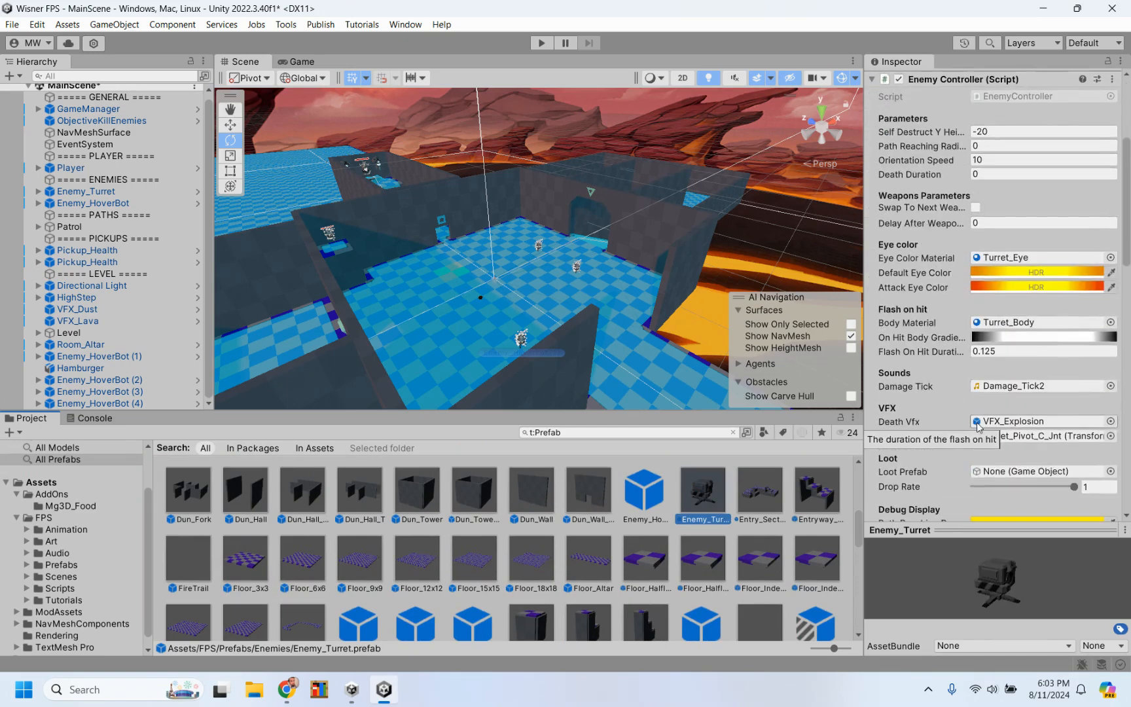
scroll(930, 367, up, 10)
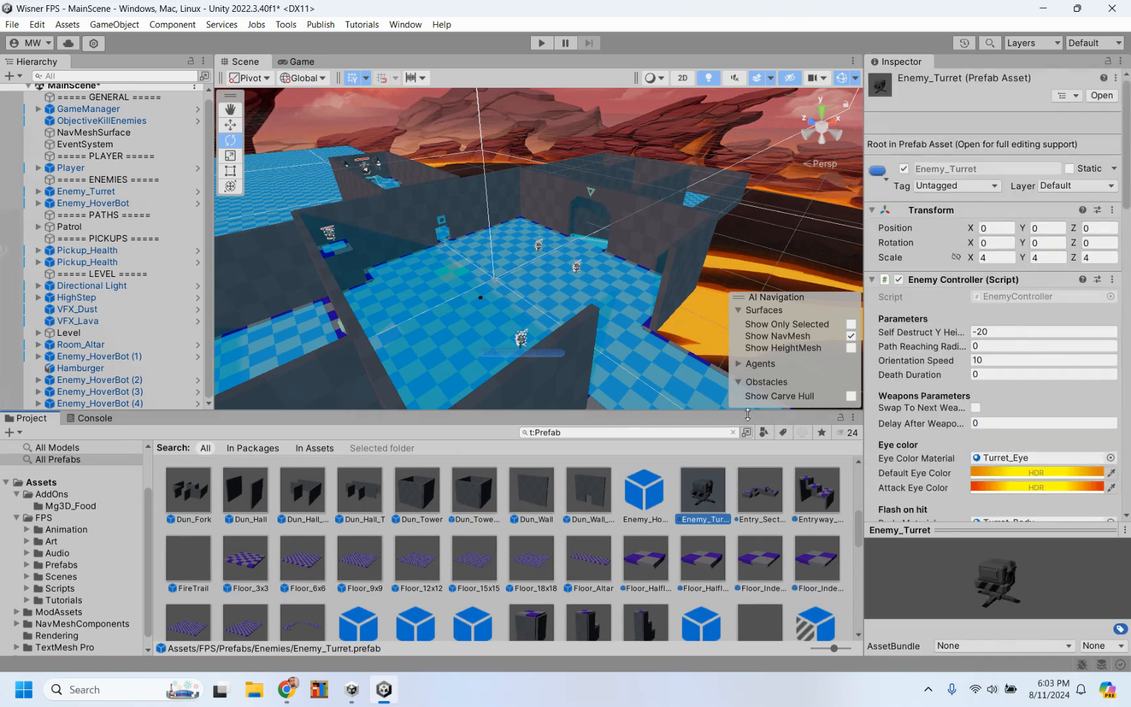
Step: Examine the Dun_Wall prefab and look through the other level, ramp, room and pickup prefabs
click(435, 501)
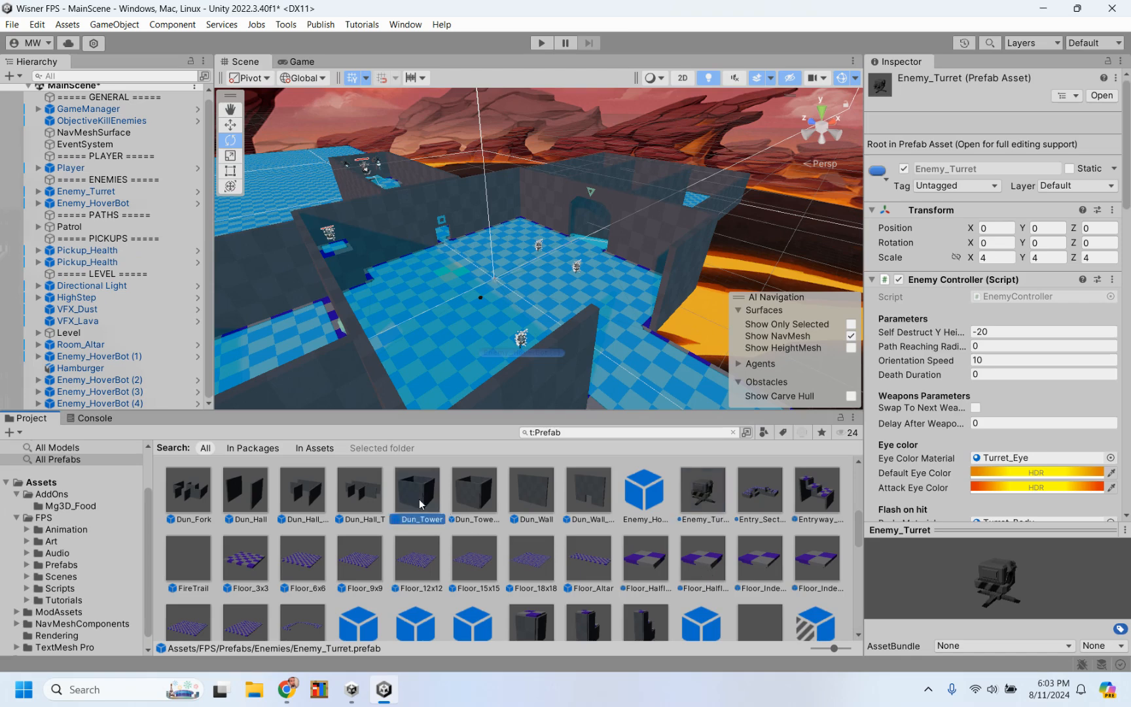
click(471, 503)
click(547, 494)
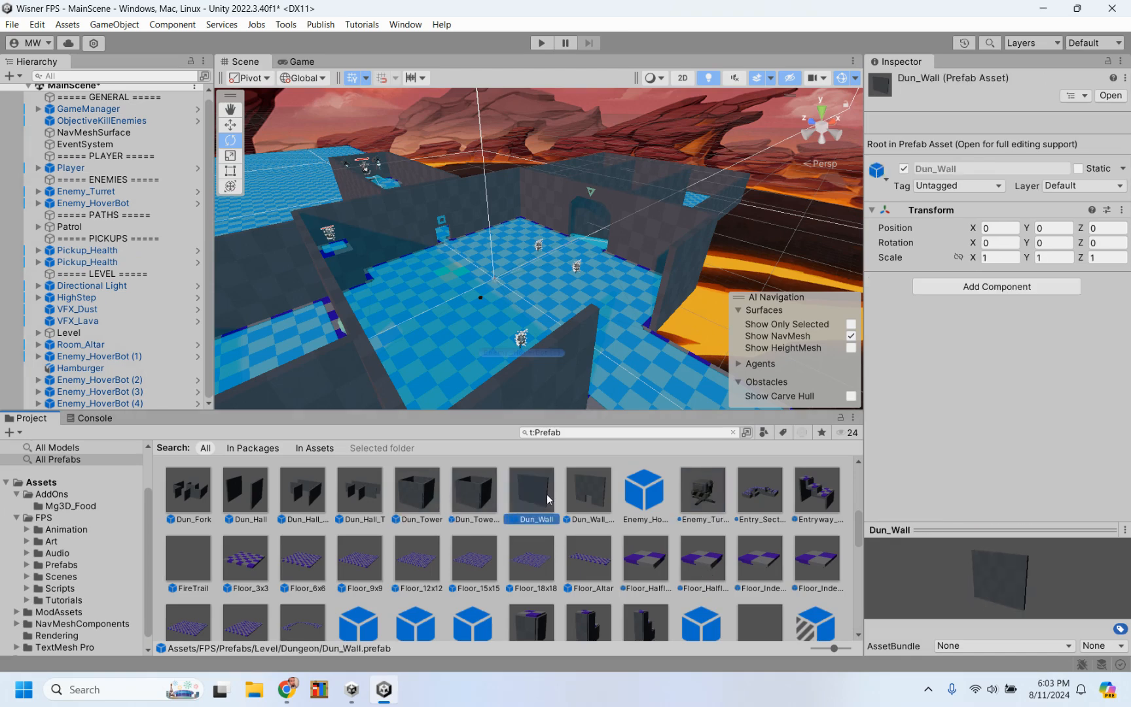
scroll(548, 494, down, 5)
scroll(531, 544, down, 2)
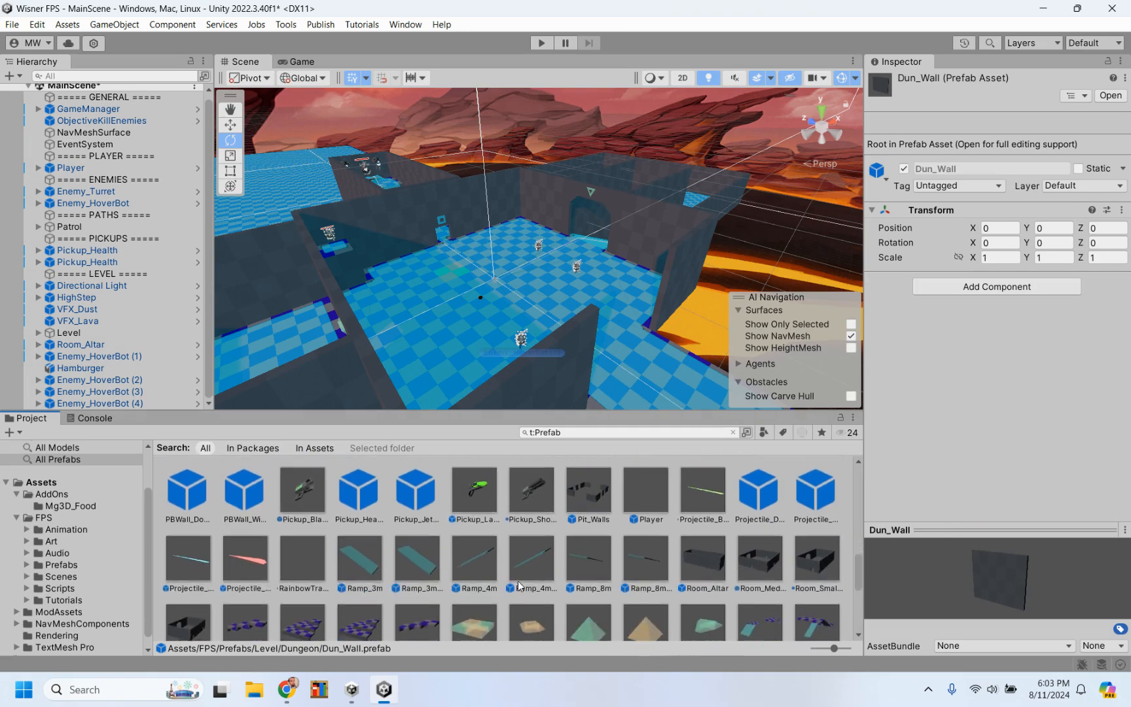
scroll(517, 580, up, 1)
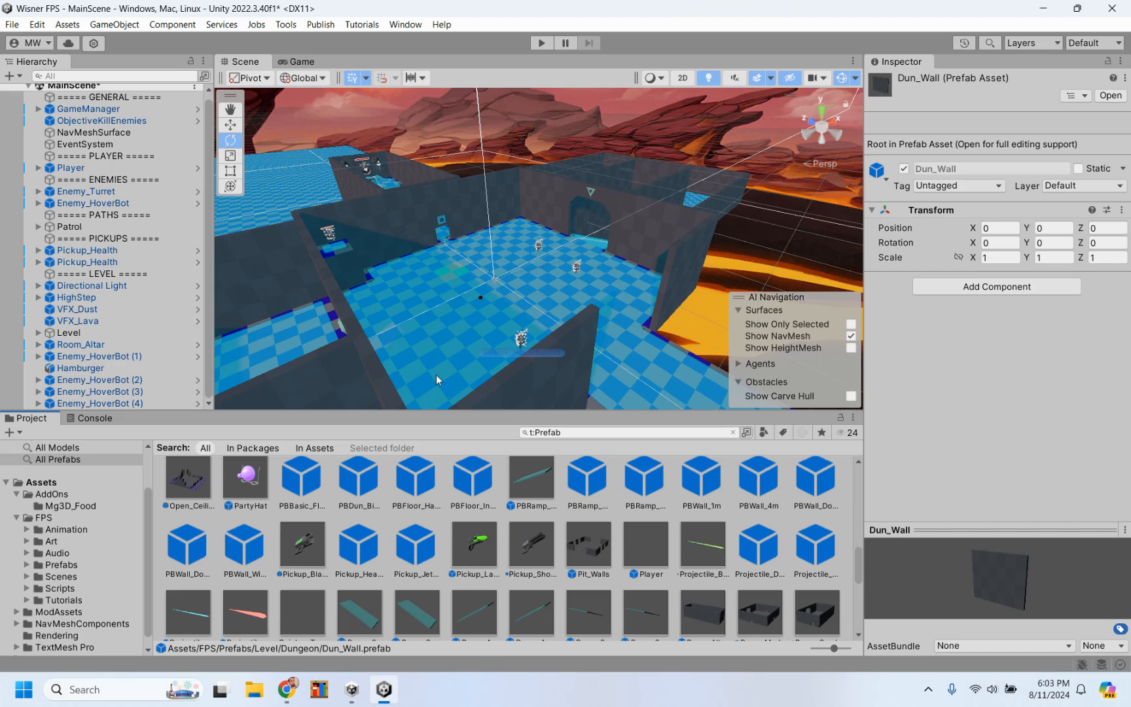
Step: Search the project's prefabs for "loot"
click(603, 427)
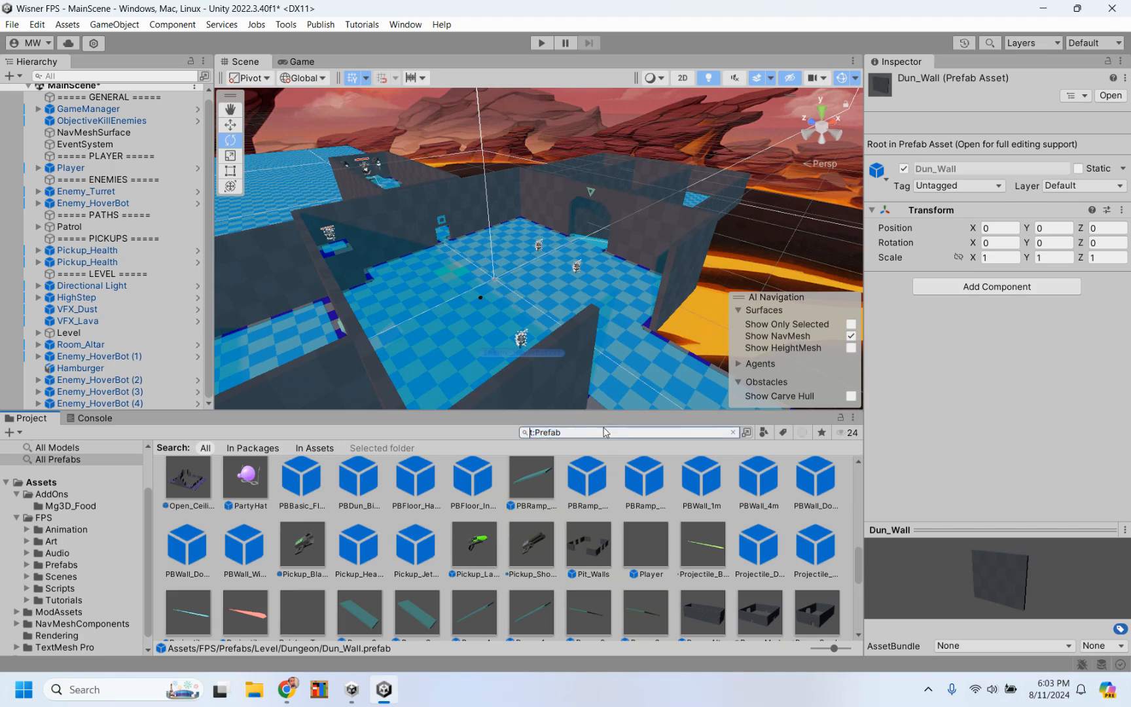
text(loot)
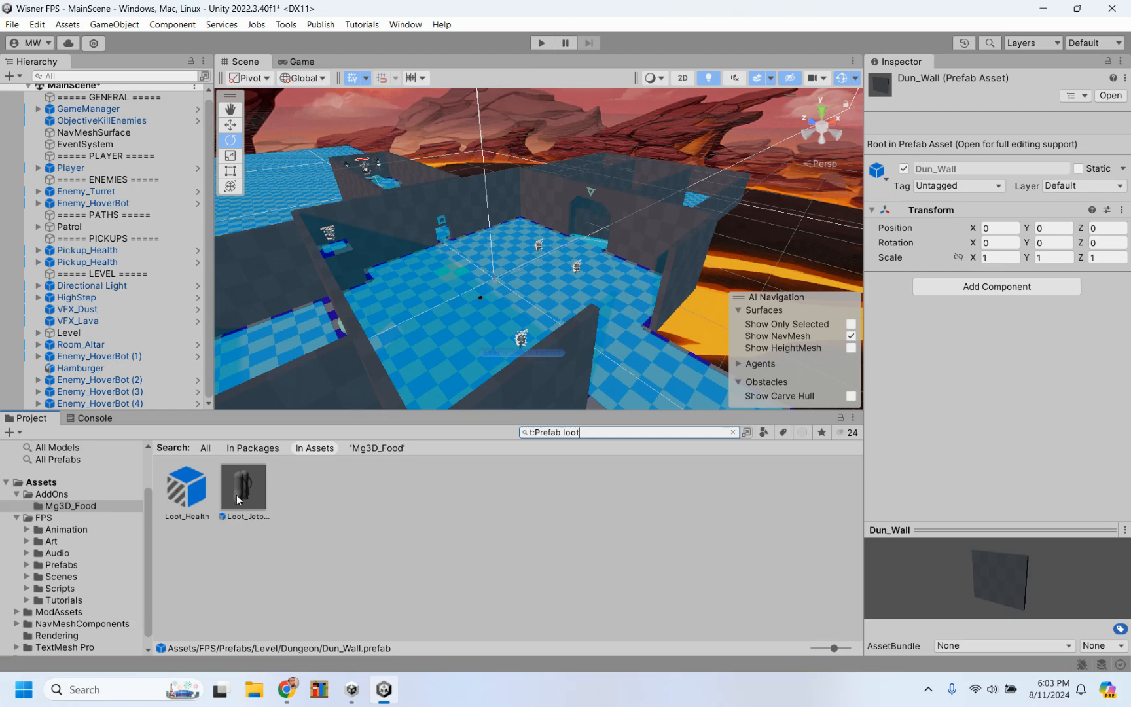
Step: Search the prefabs for "pick" and place Pickup_Shotgun at the far end of the walkway extending outside the rooms
key(BackSpace)
key(BackSpace)
key(BackSpace)
key(BackSpace)
text(pic)
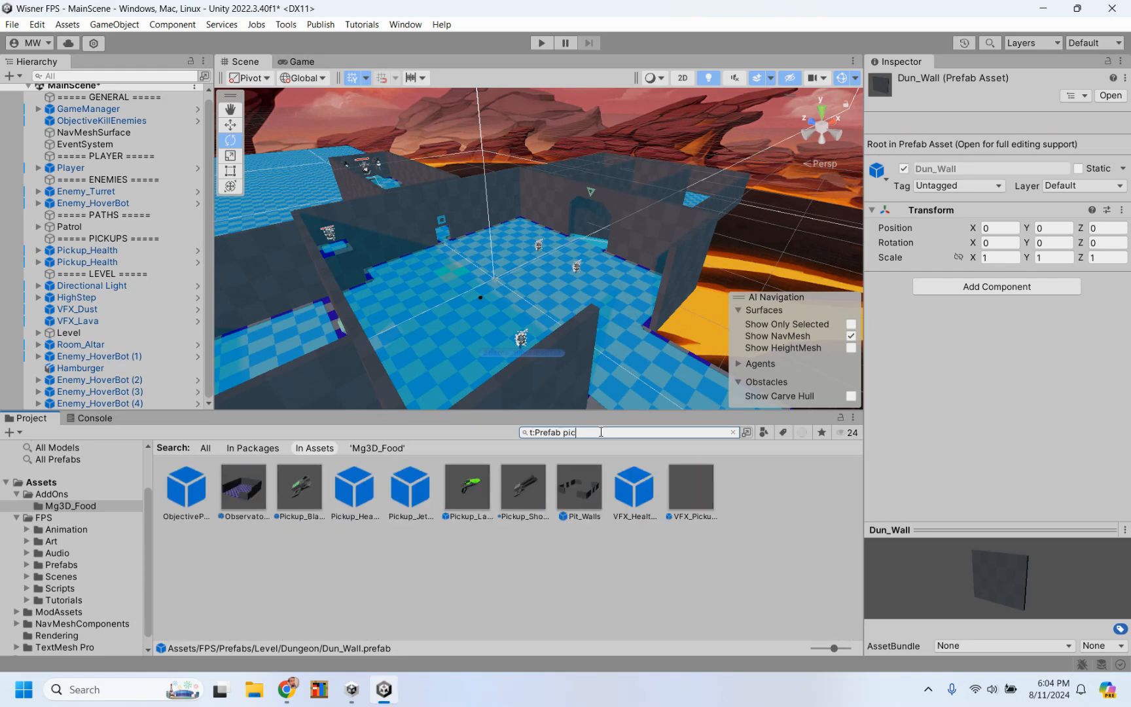
text(k)
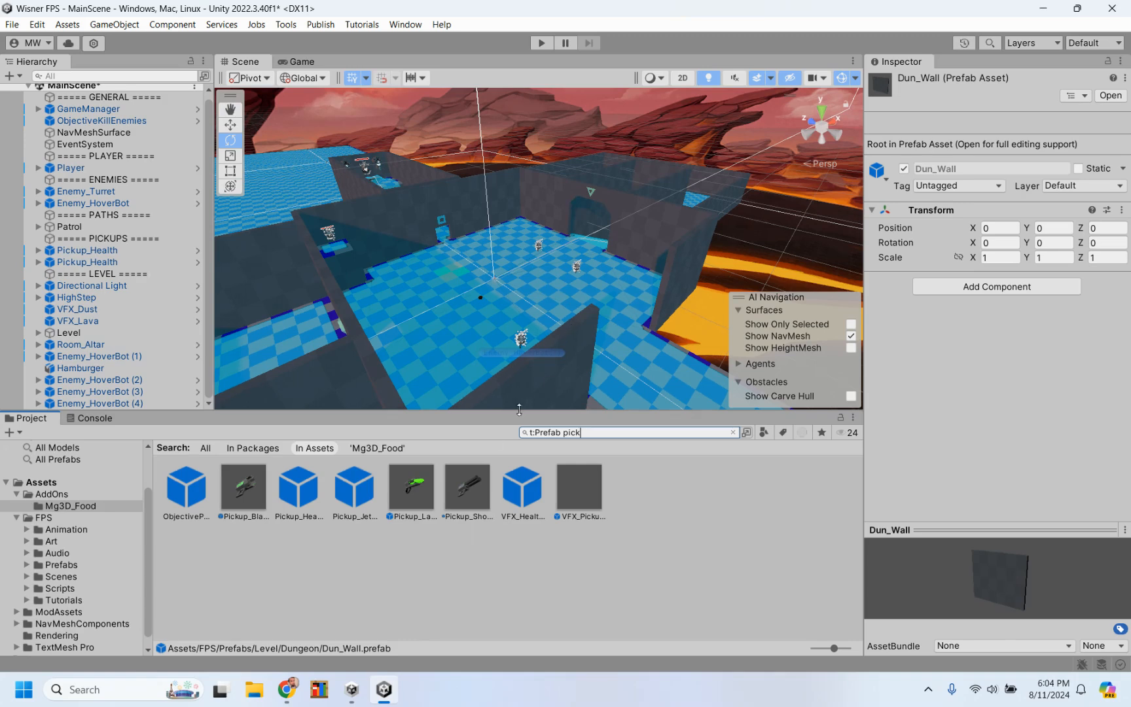
scroll(600, 265, down, 8)
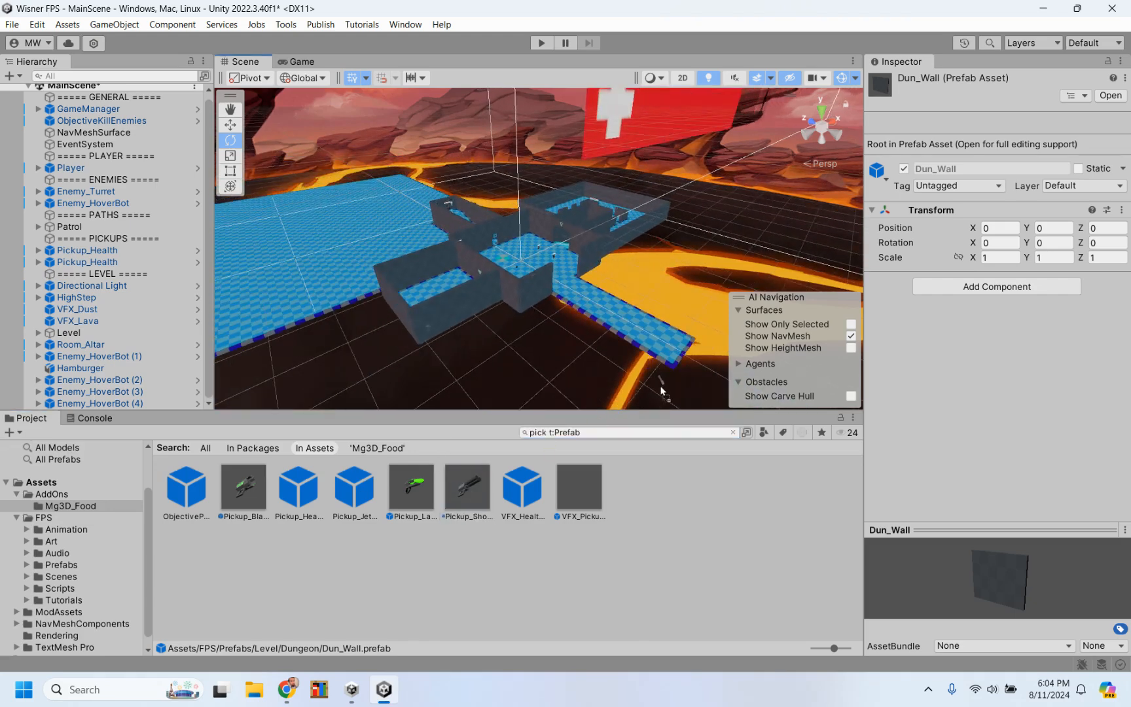
drag(677, 349, 675, 345)
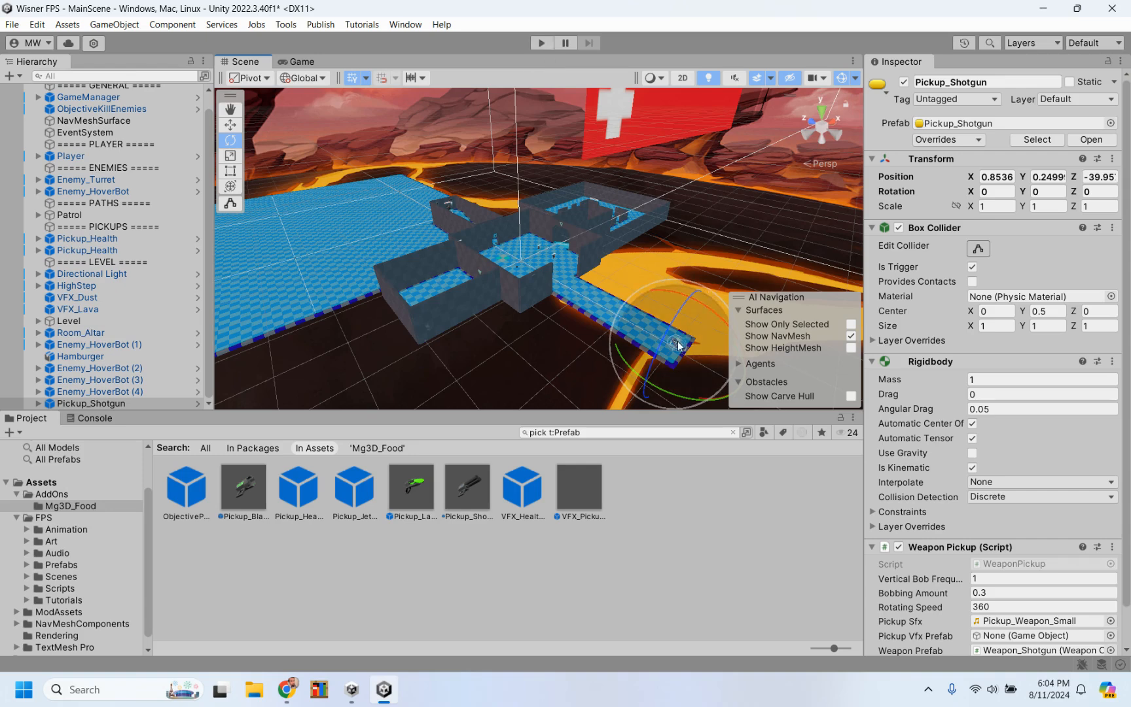
Step: Start a playtest of MainScene and shoot the first HoverBot through the doorway, backing away while firing
click(541, 43)
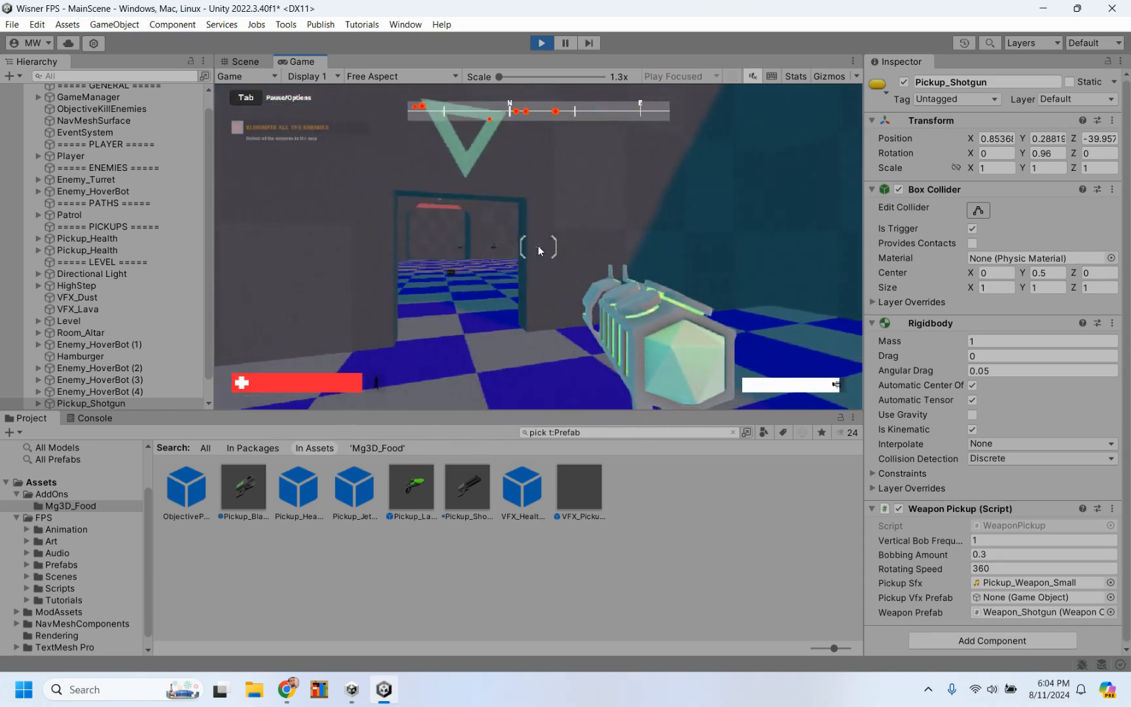
key(w)
click(538, 247)
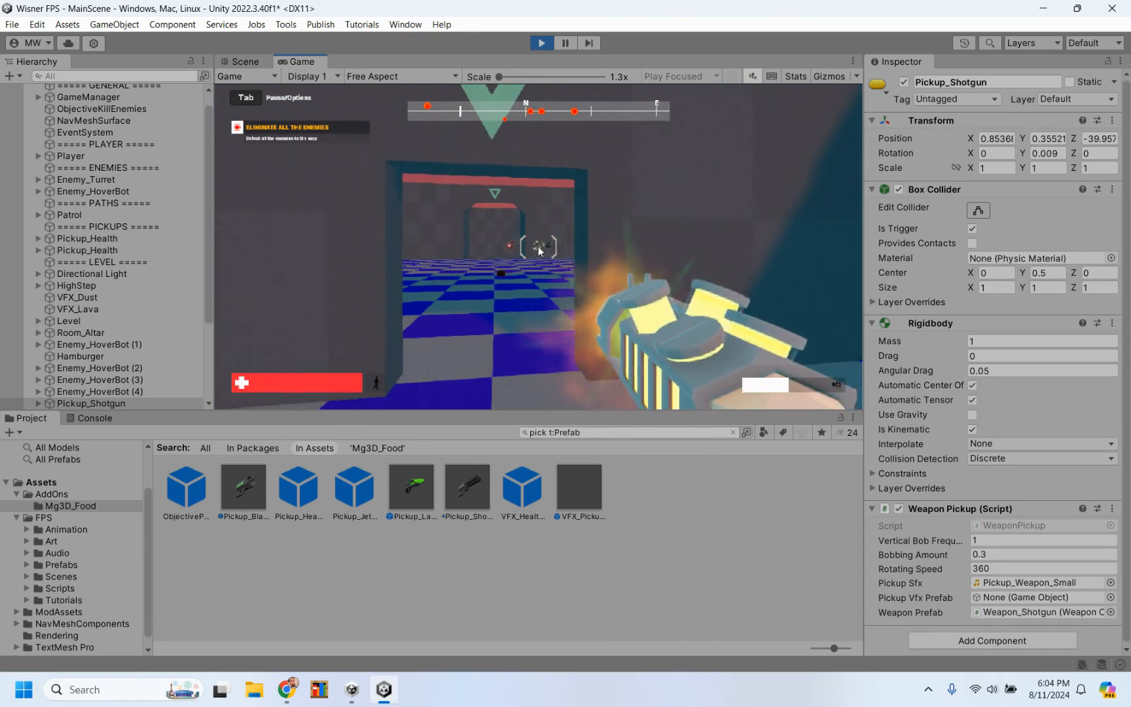
click(538, 246)
key(s)
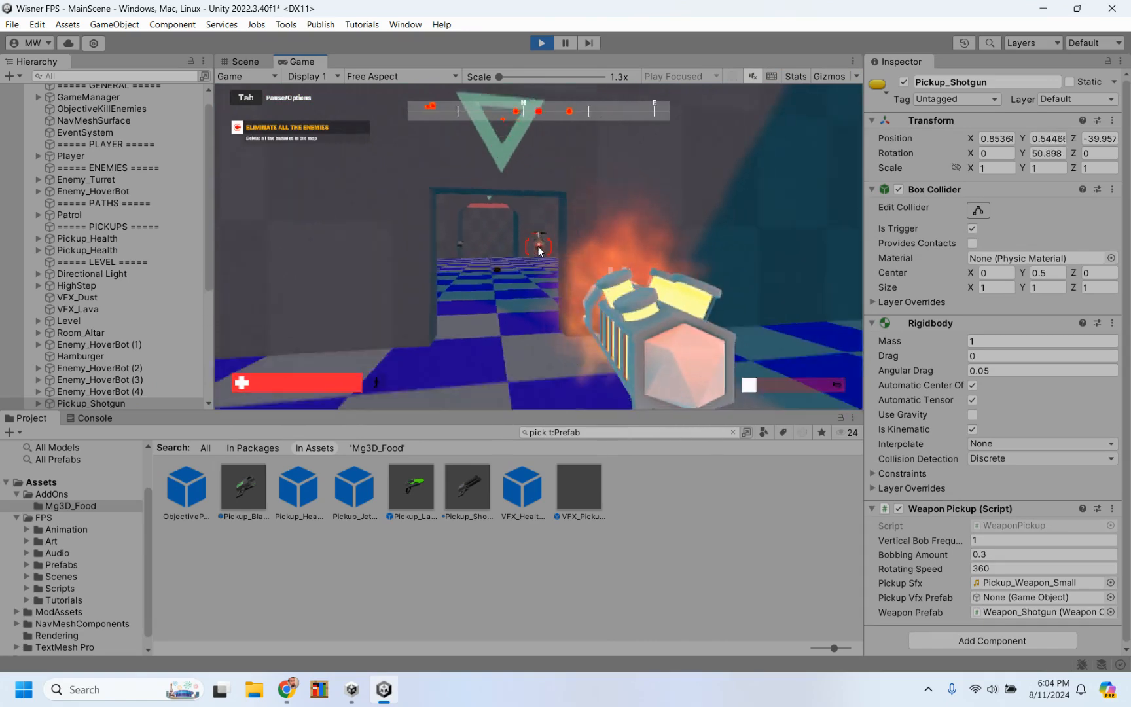
key(s)
click(540, 246)
click(539, 246)
key(w)
click(540, 247)
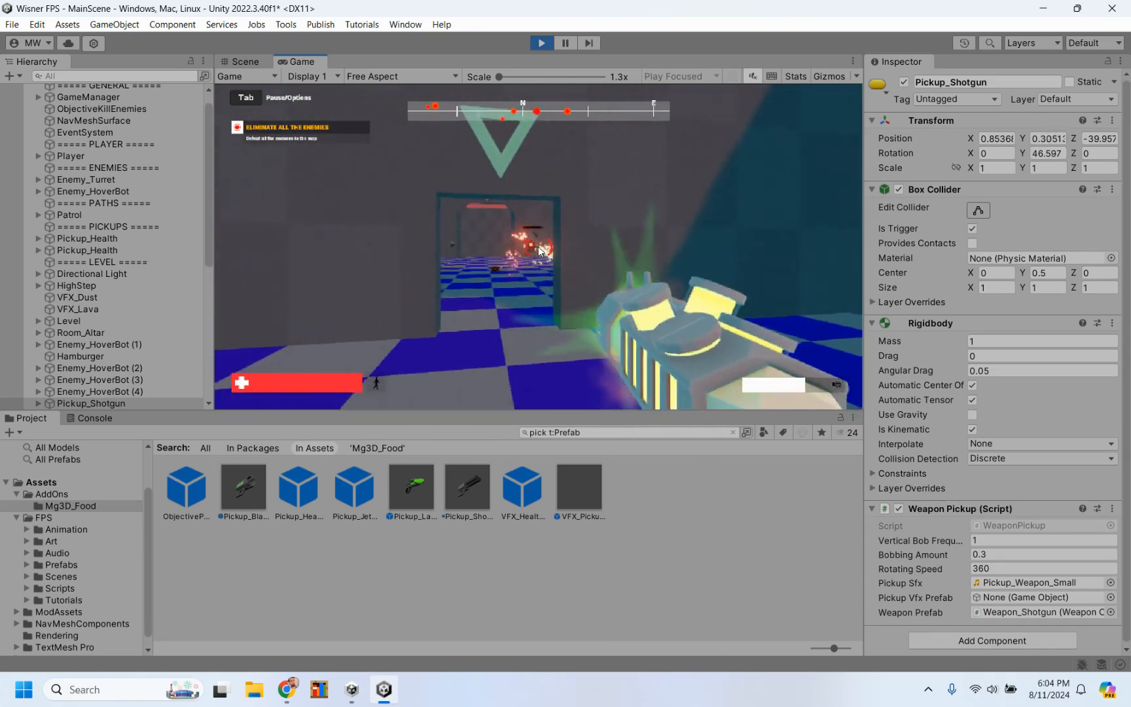
click(539, 247)
Step: Move into the doorway to draw out the second HoverBot, and retreat while shooting it down
key(w)
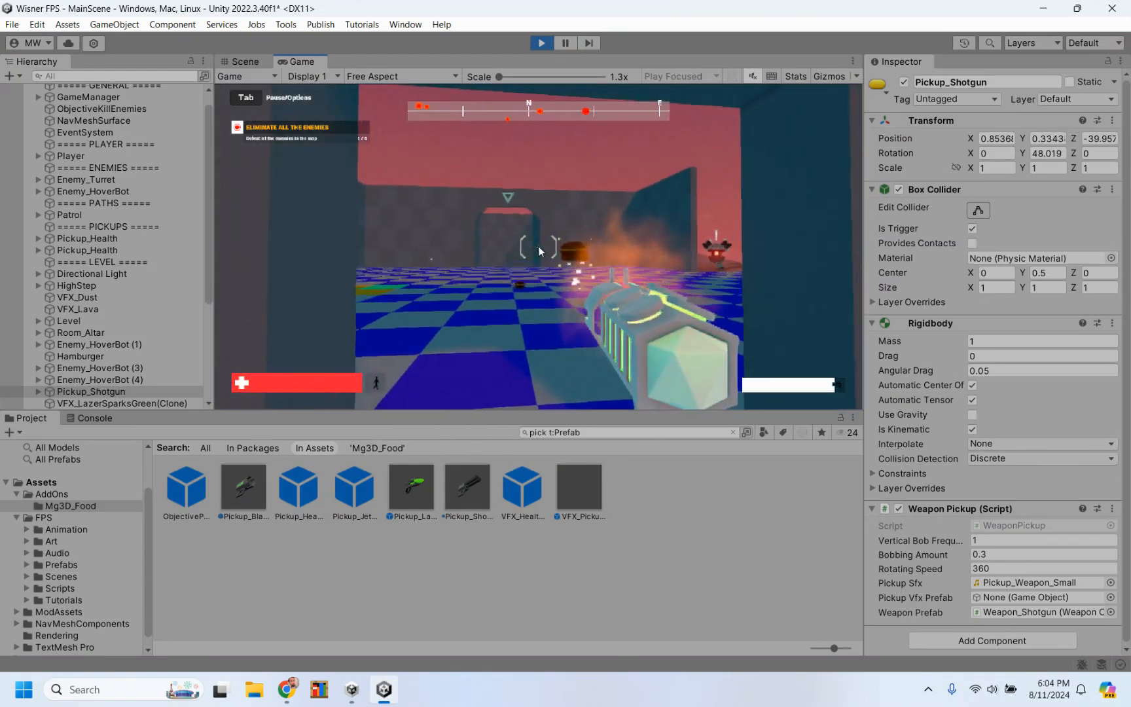
key(s)
click(539, 248)
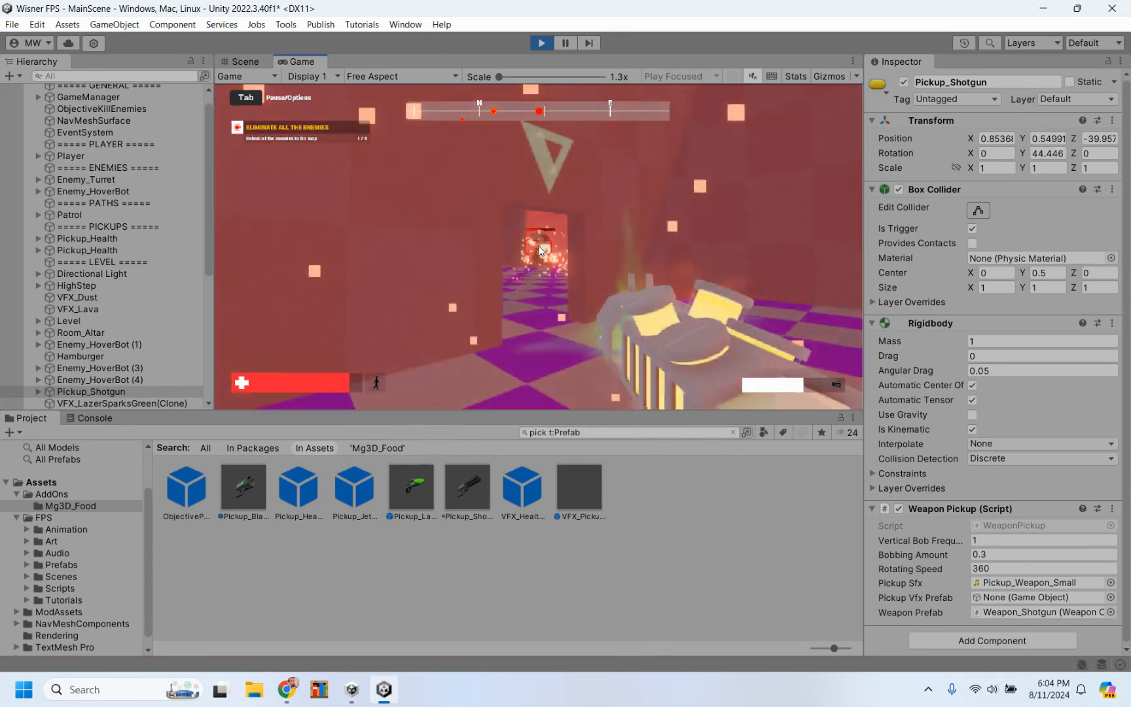
click(539, 248)
key(s)
click(540, 248)
click(539, 248)
key(w)
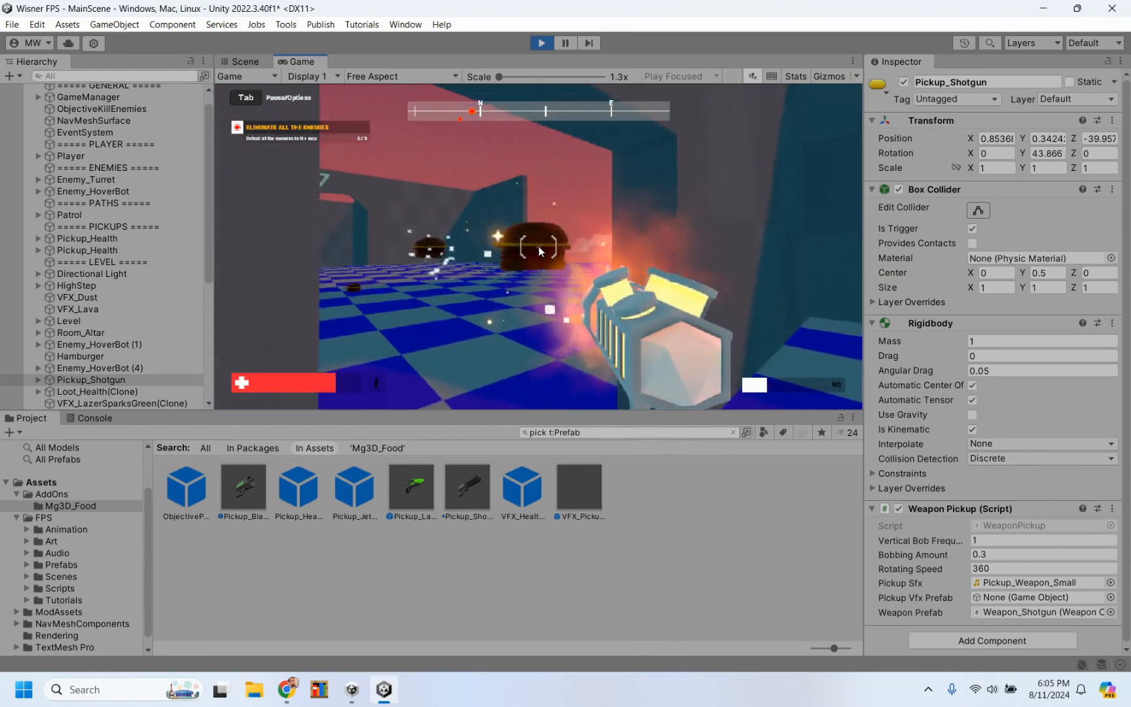
Step: Walk through the dropped hamburger loot and out along the walkway to collect the shotgun at its end
key(w)
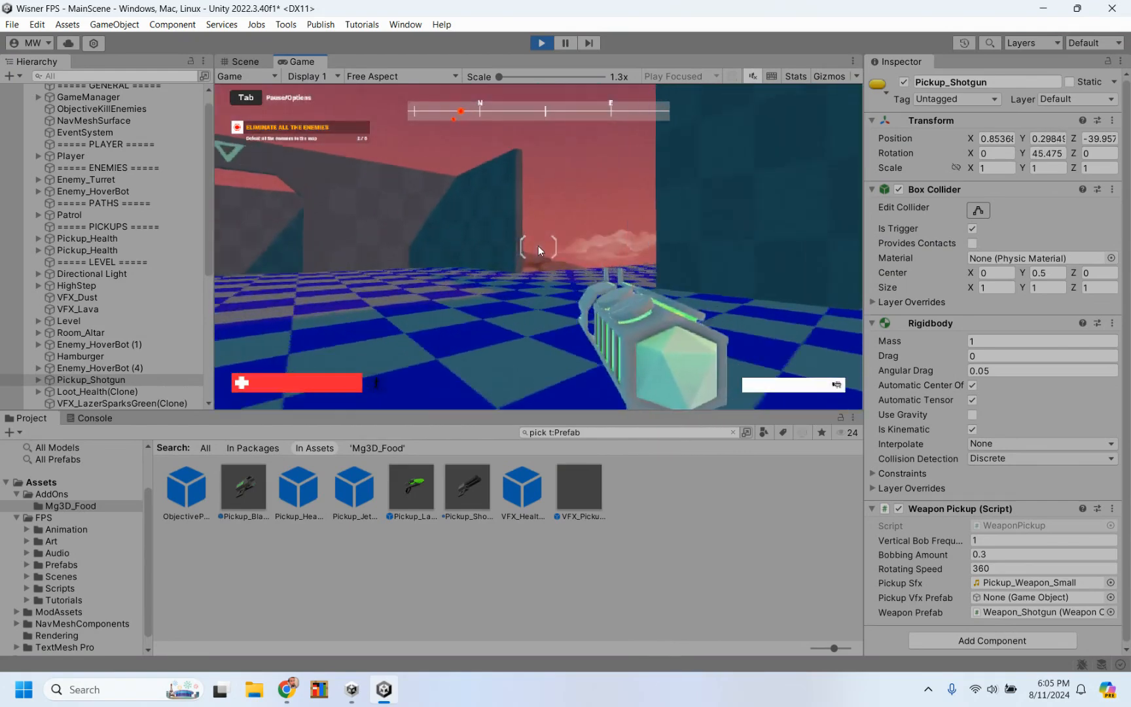
key(w)
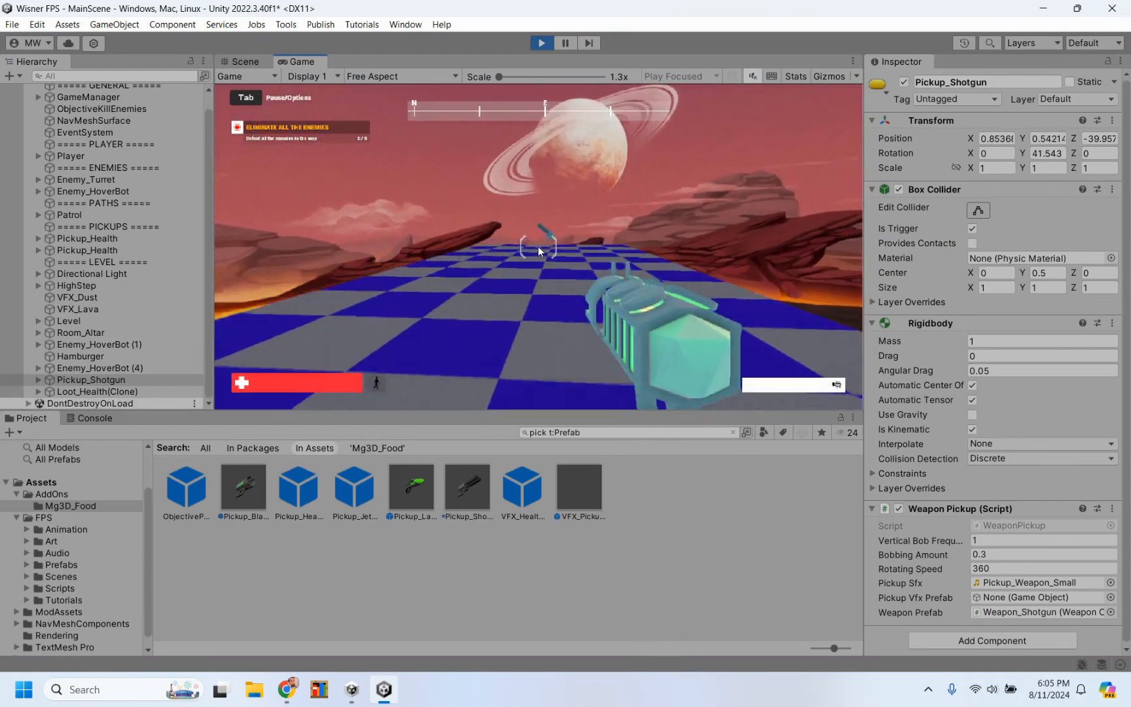
key(w)
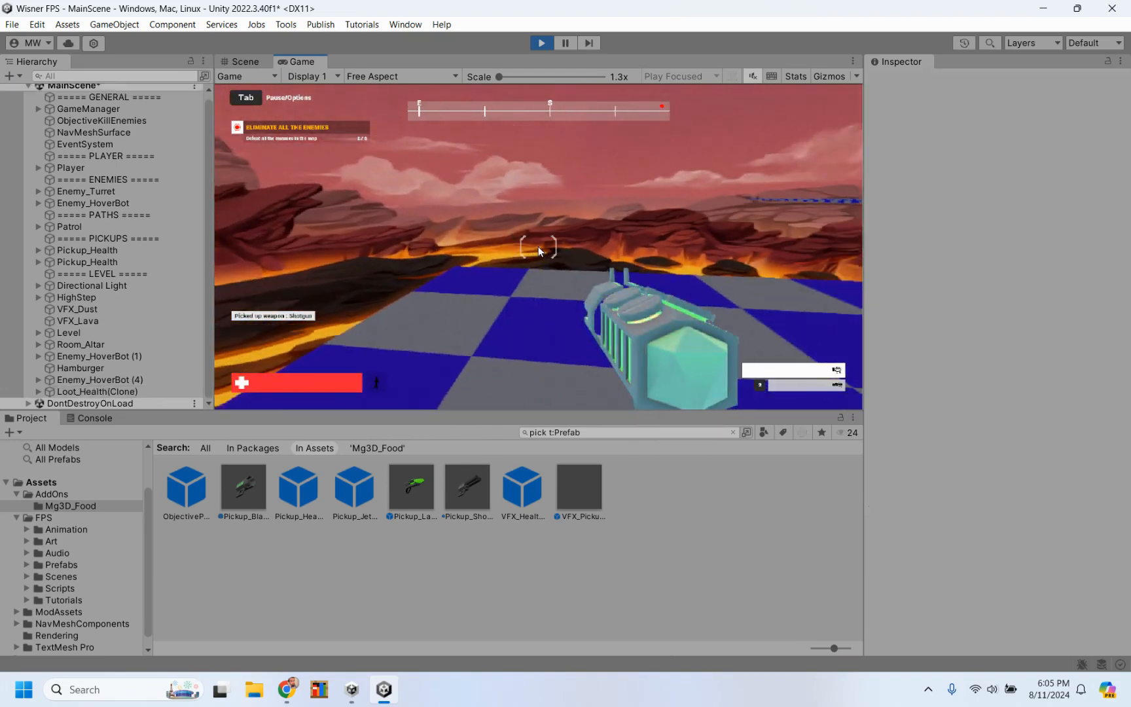
Step: Switch to the shotgun and shoot the HoverBot approaching along the walkway
key(1)
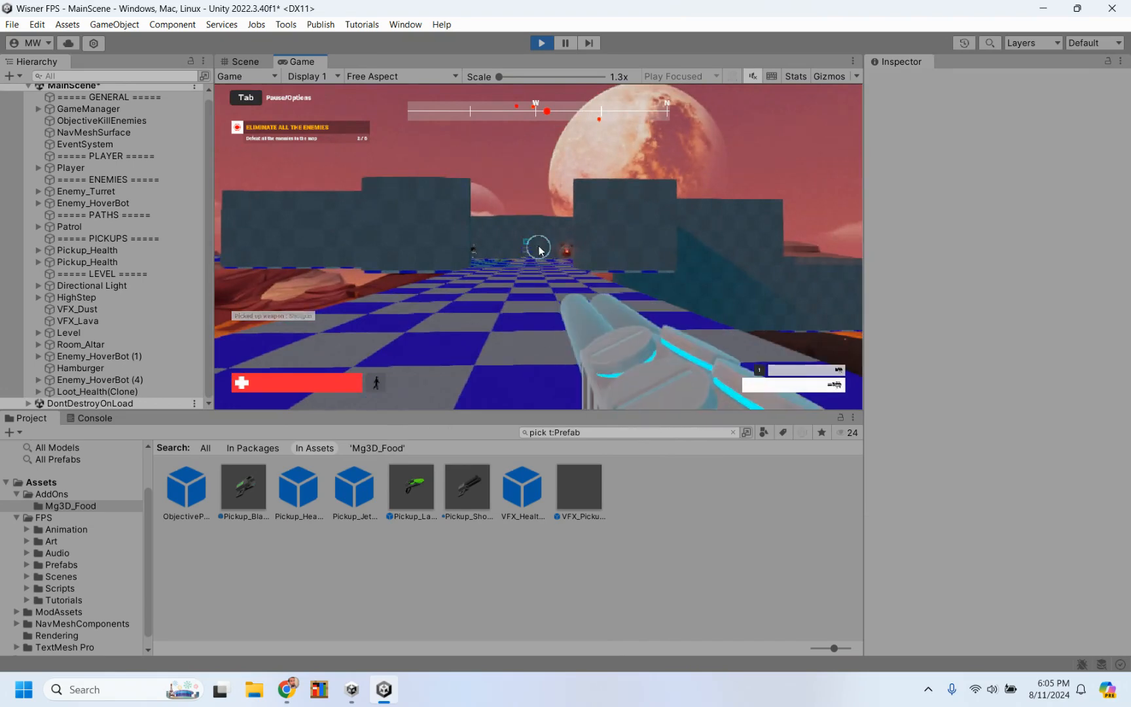
click(539, 249)
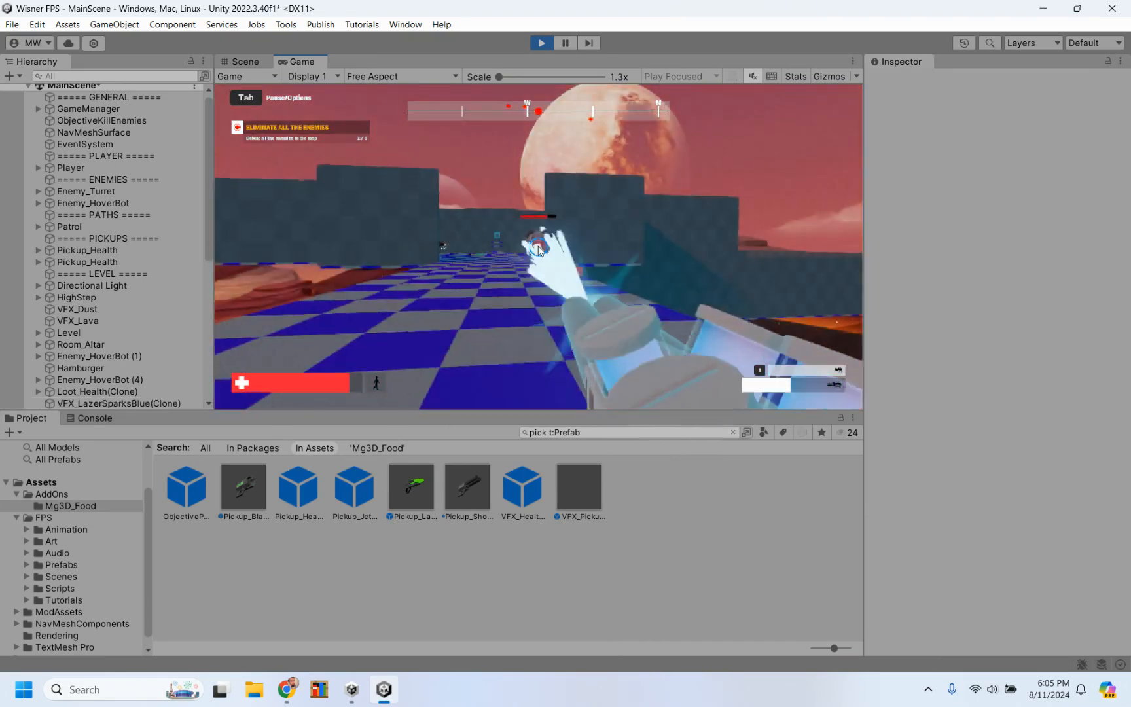
click(538, 249)
click(538, 249)
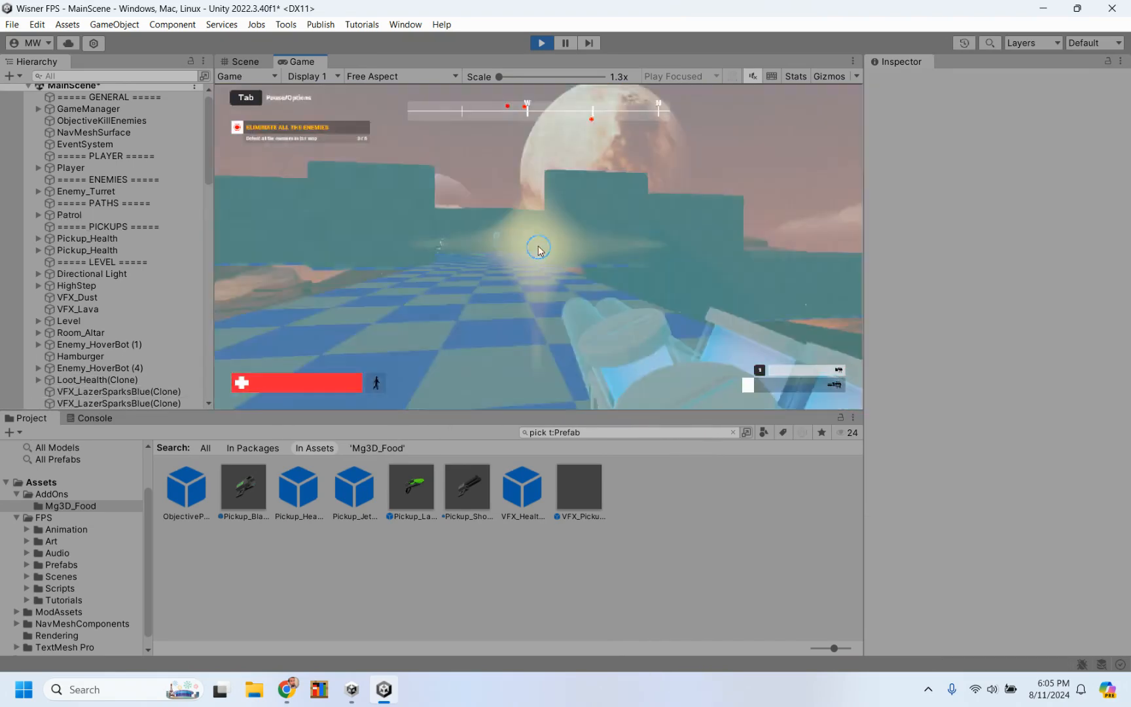
Step: Return along the walkway into the room and fire the shotgun at the HoverBot hovering near the corner
key(w)
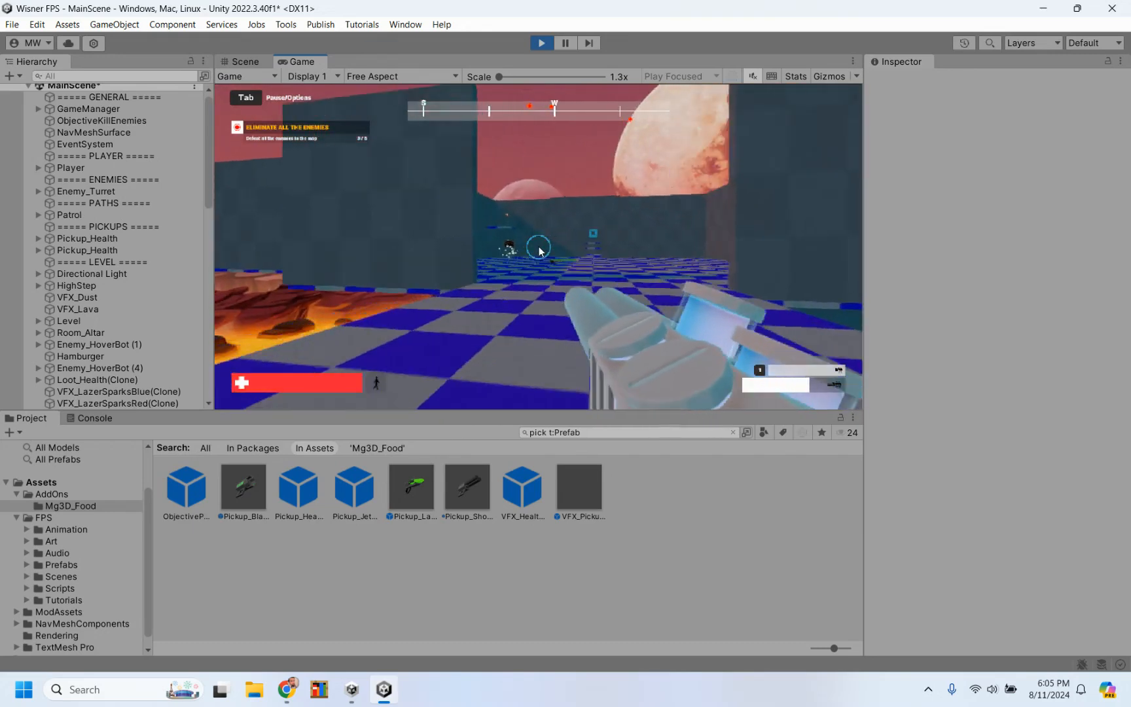
key(w)
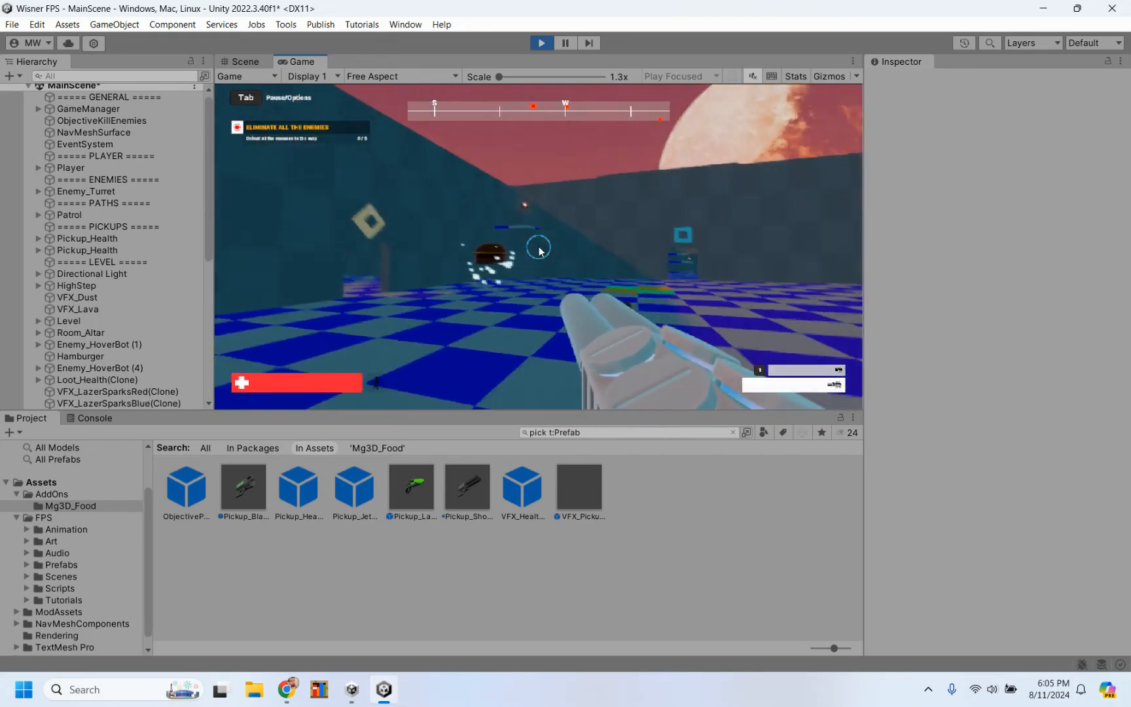
key(w)
click(539, 251)
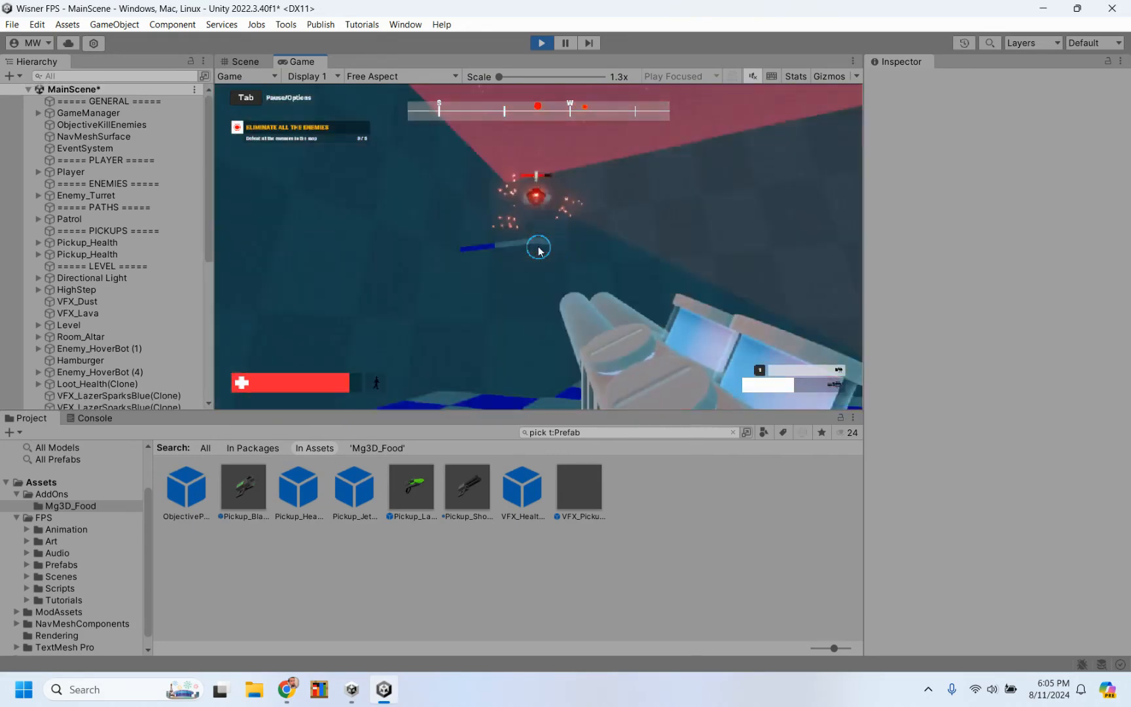
click(539, 251)
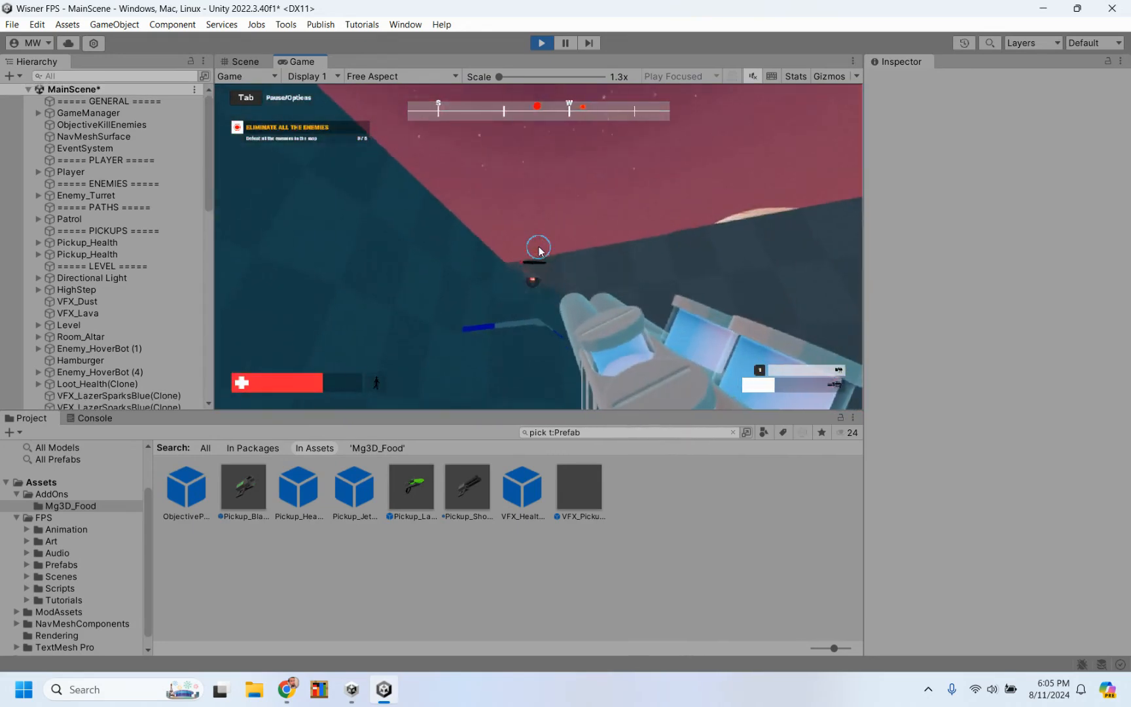
Step: Finish off the HoverBot near the corner, fire the shotgun through the doorway at the distant enemy, and back away
click(539, 251)
key(w)
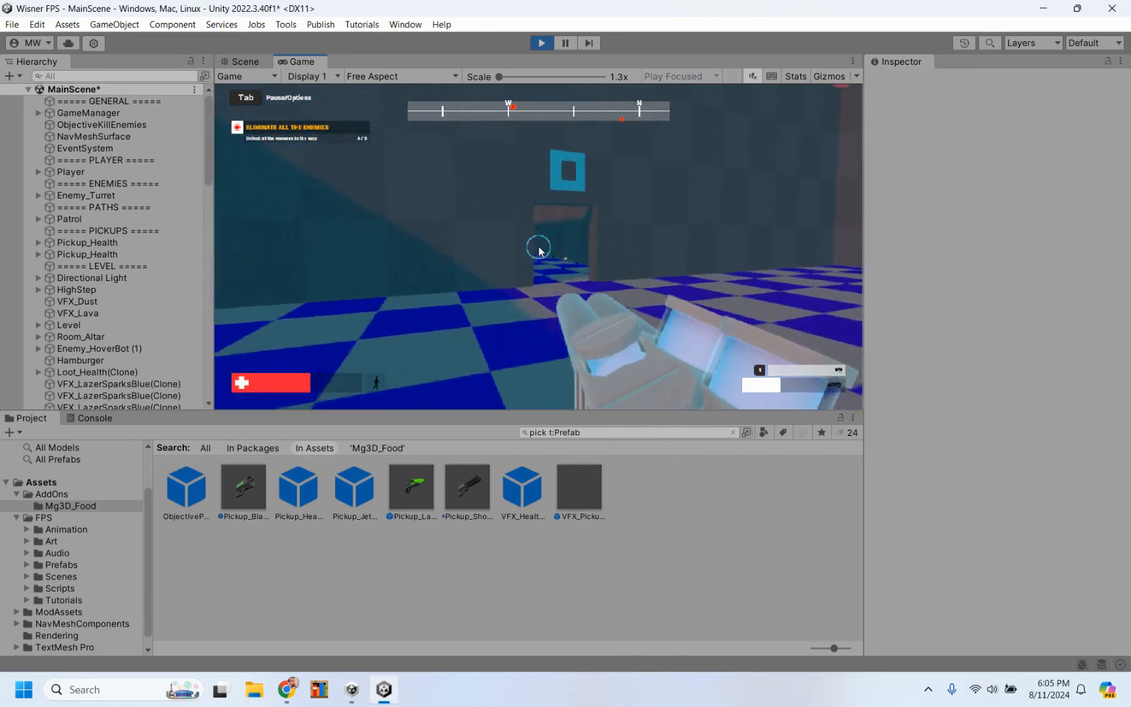
key(w)
click(538, 252)
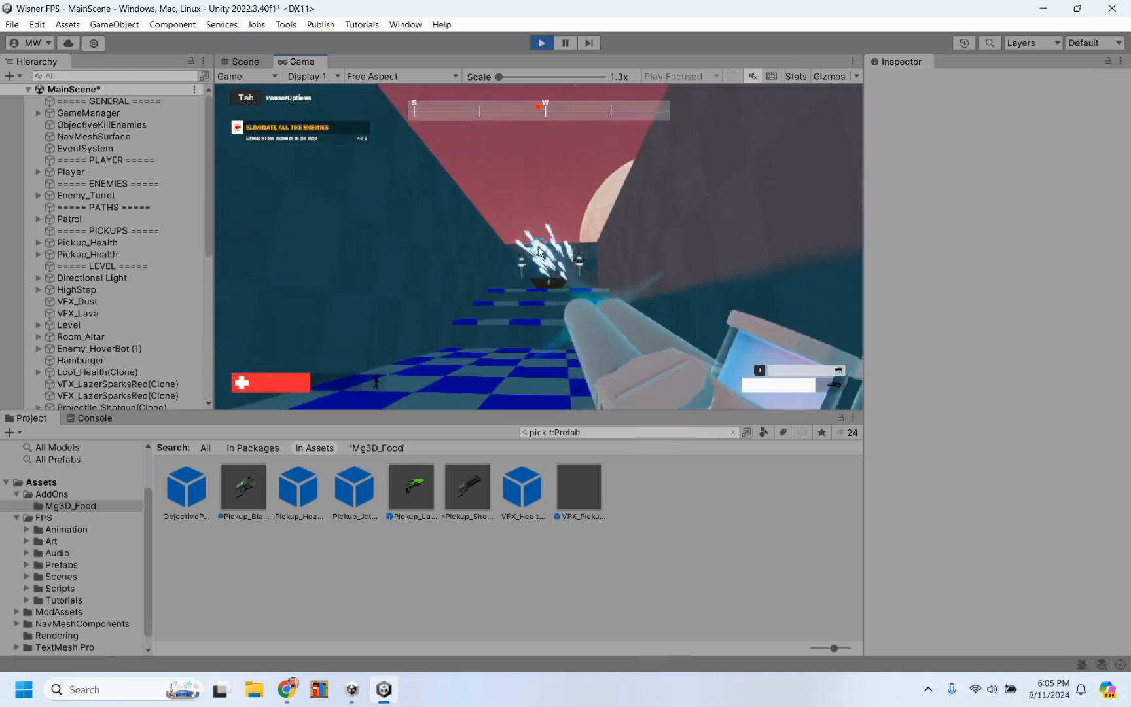
click(539, 252)
key(s)
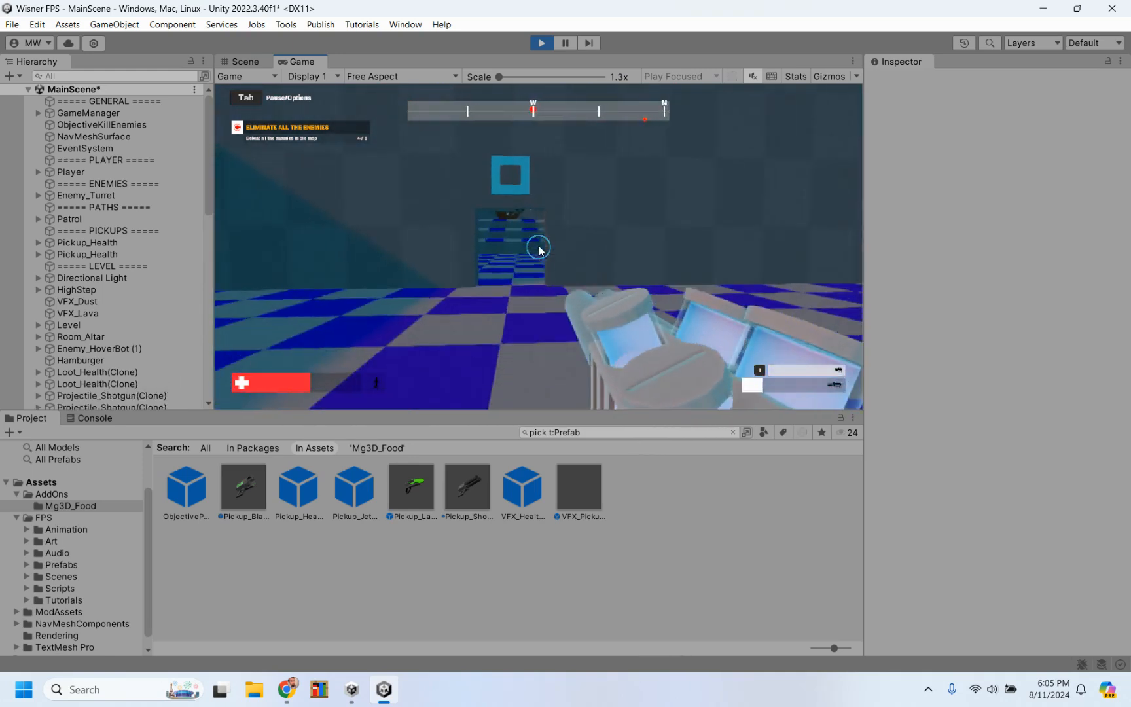
Step: Switch to the blaster, shoot the enemy at the far end beyond the doorway, and stop the playtest
key(1)
key(w)
click(538, 250)
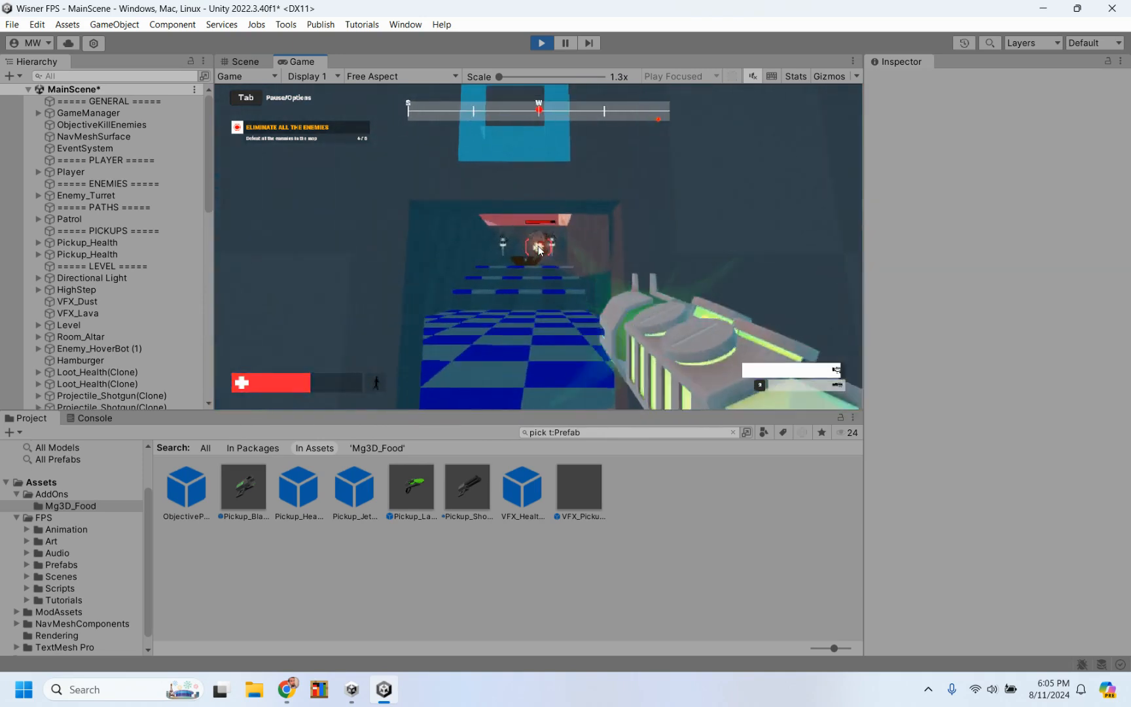
click(539, 250)
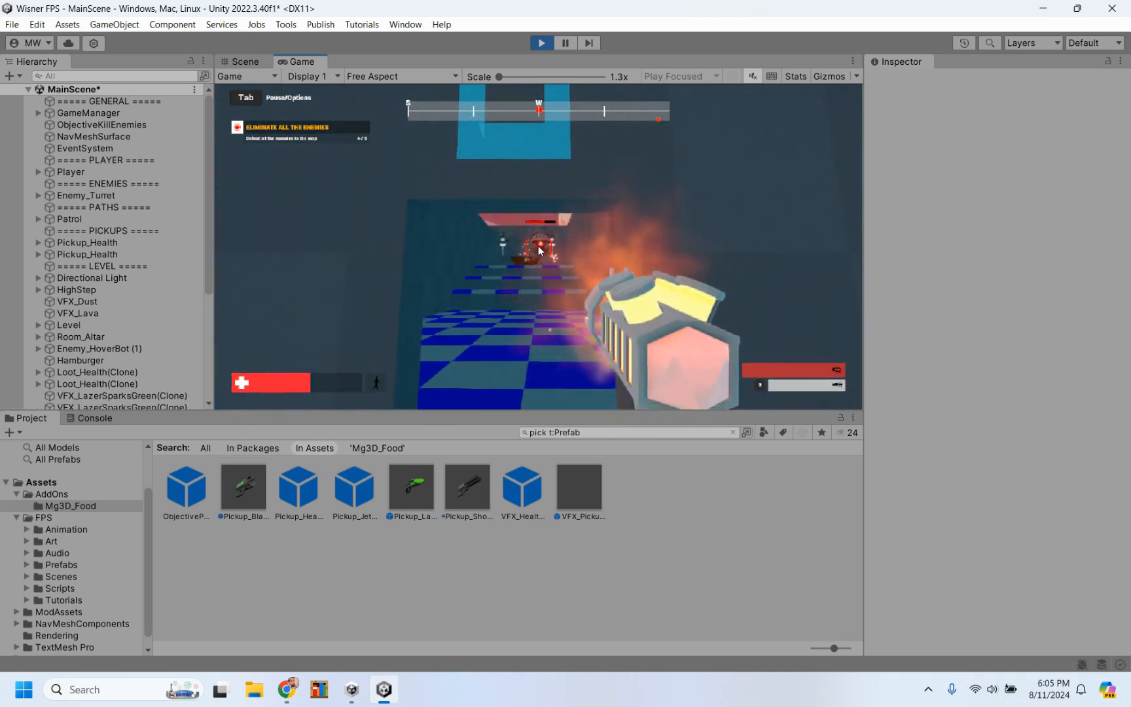
key(s)
key(w)
click(538, 251)
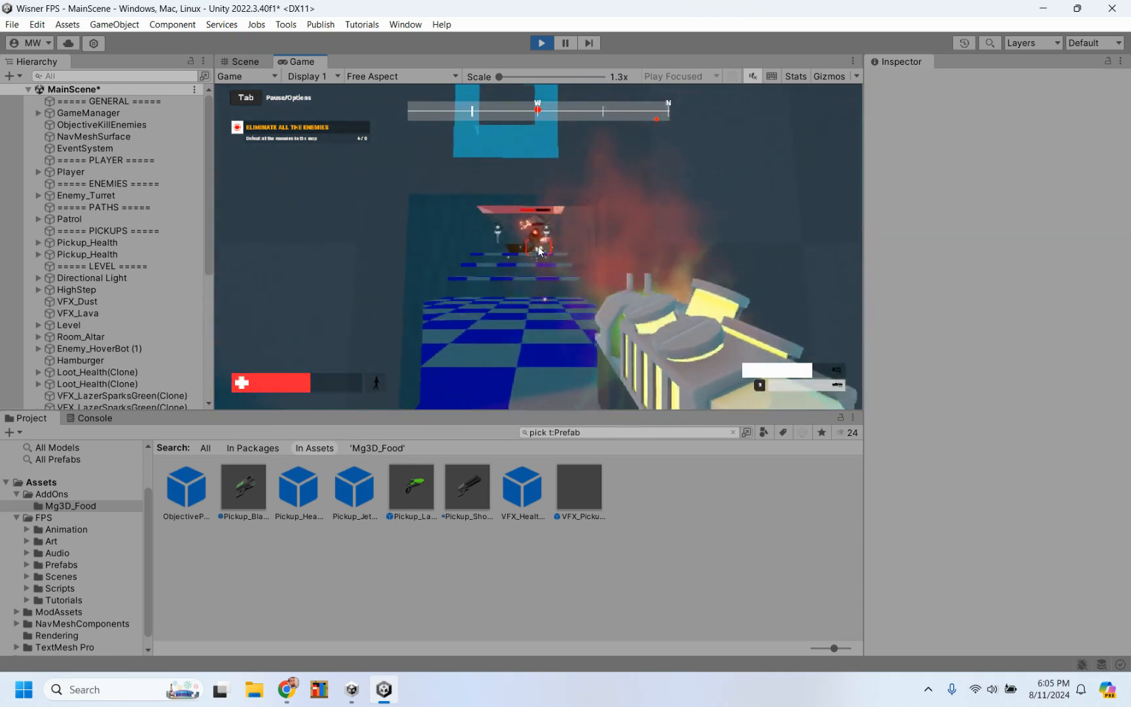
click(542, 42)
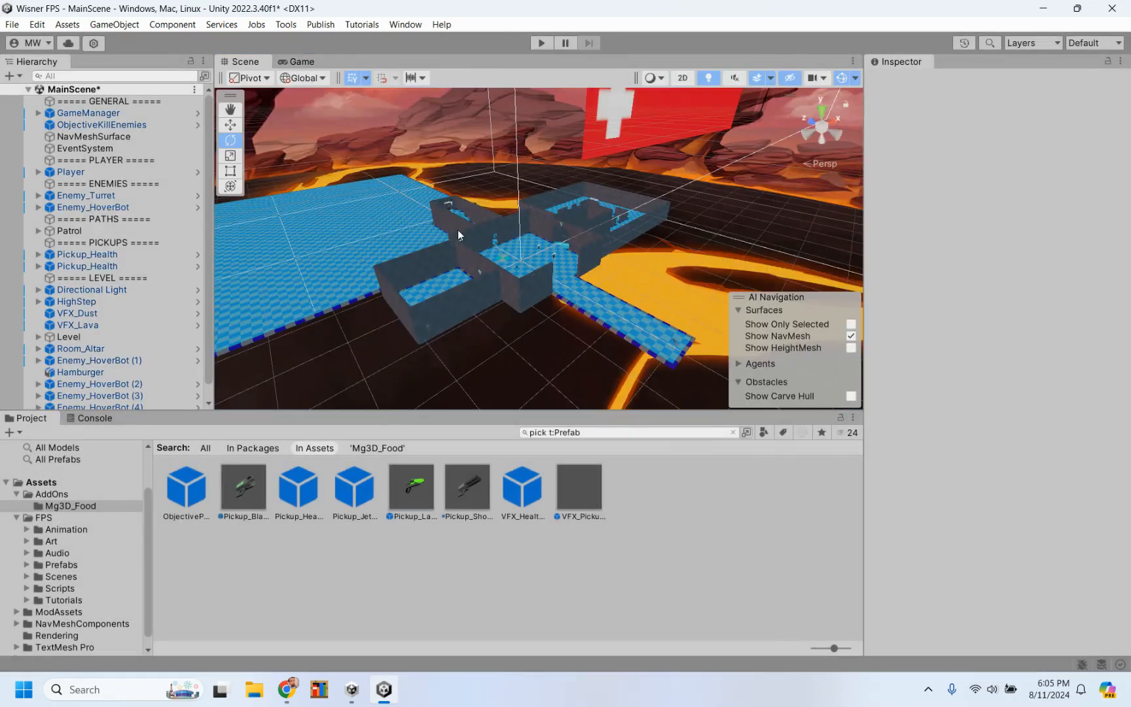
Step: Select the Pickup_Shotgun prefab and review its collider, Rigidbody and Weapon Pickup settings
click(477, 494)
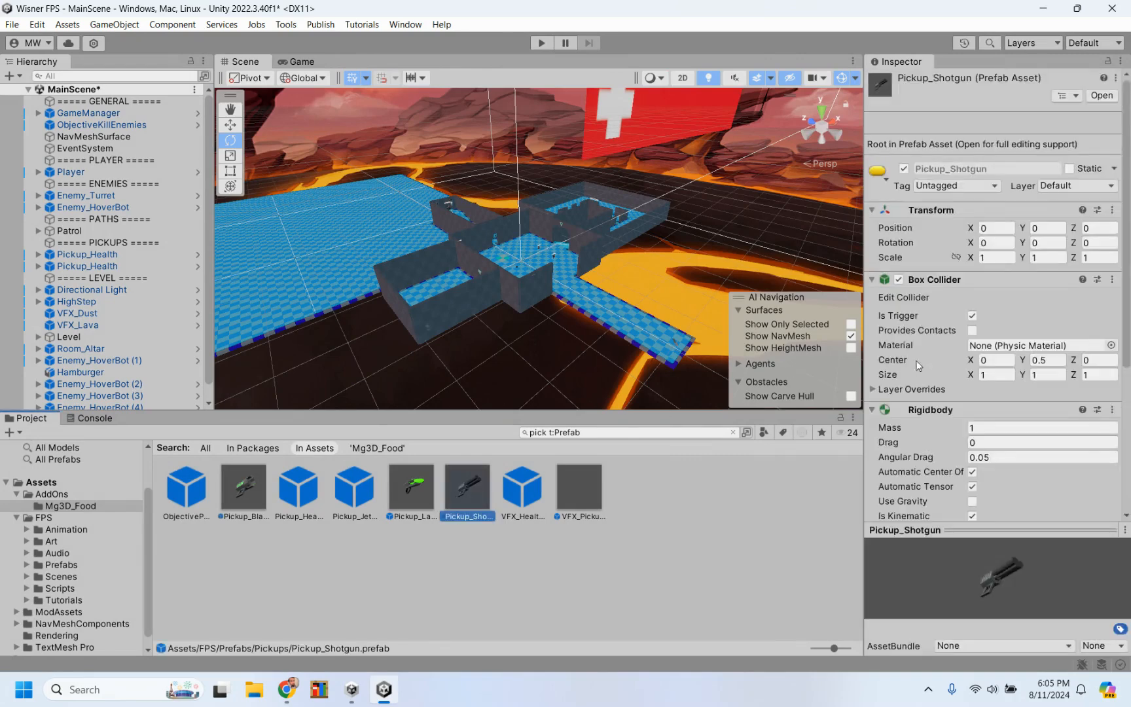
scroll(934, 406, down, 5)
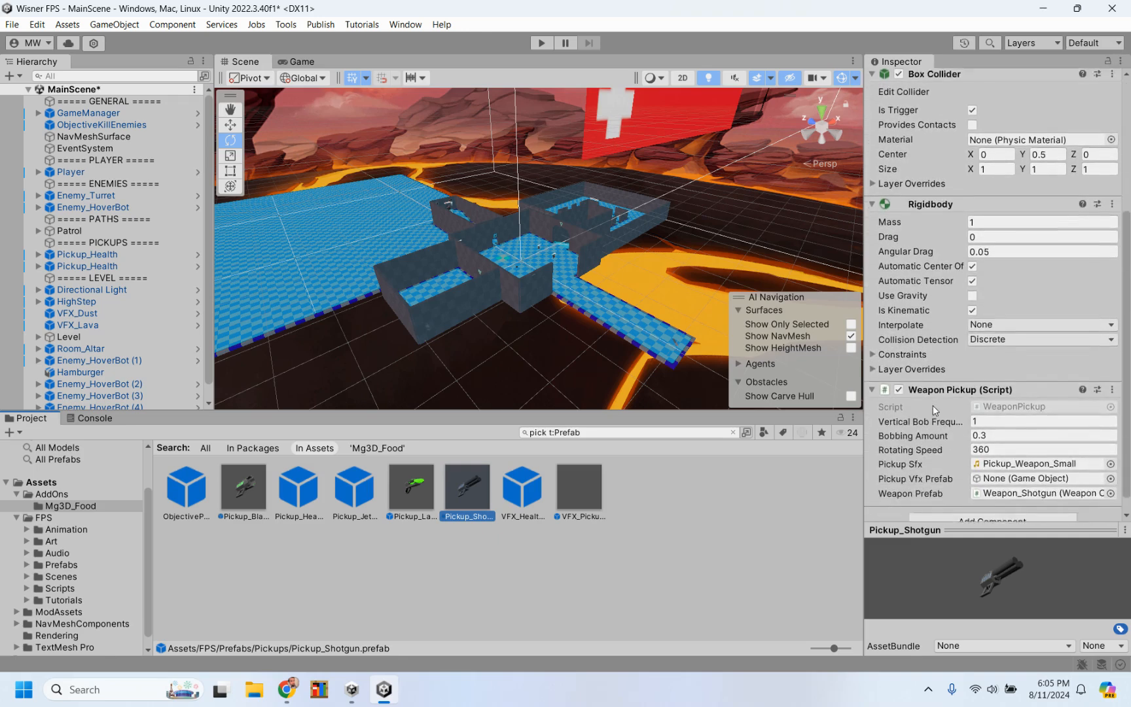
scroll(933, 406, down, 1)
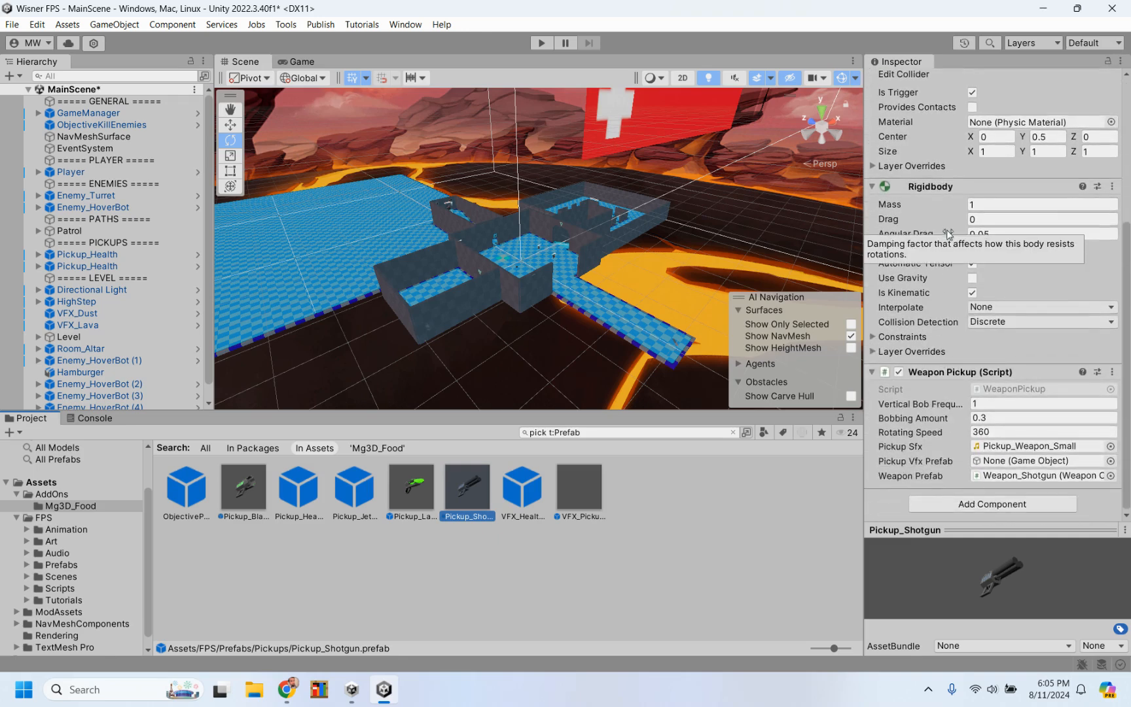
scroll(925, 398, up, 5)
scroll(924, 399, down, 5)
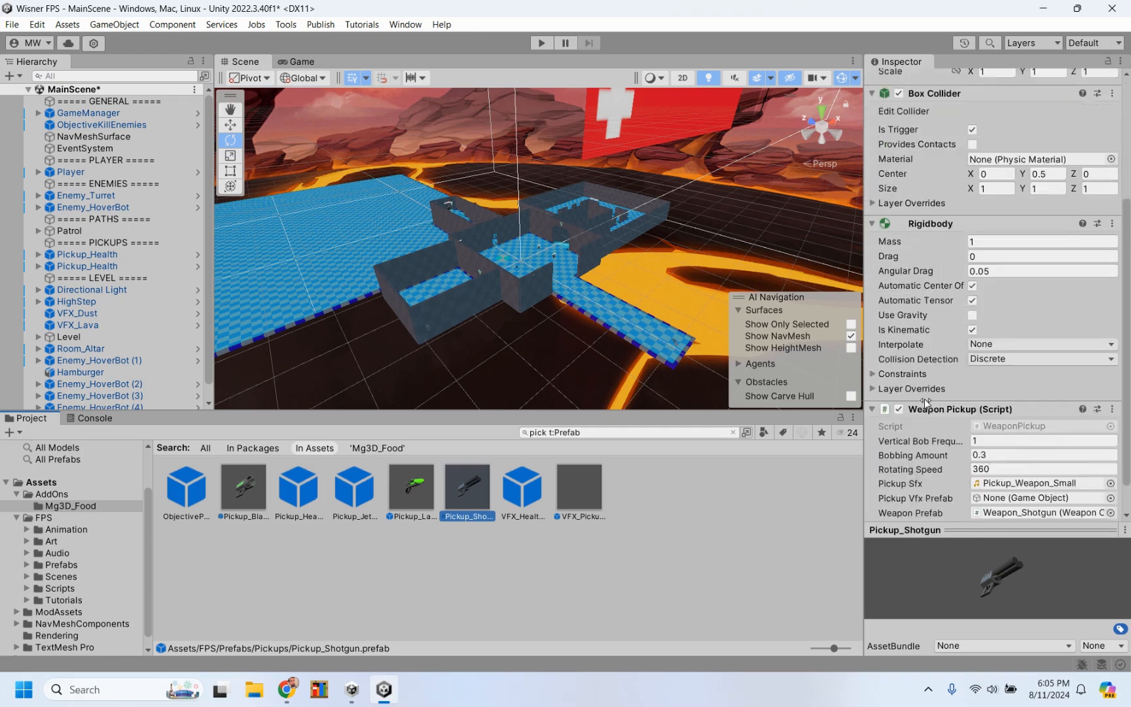
scroll(924, 399, up, 5)
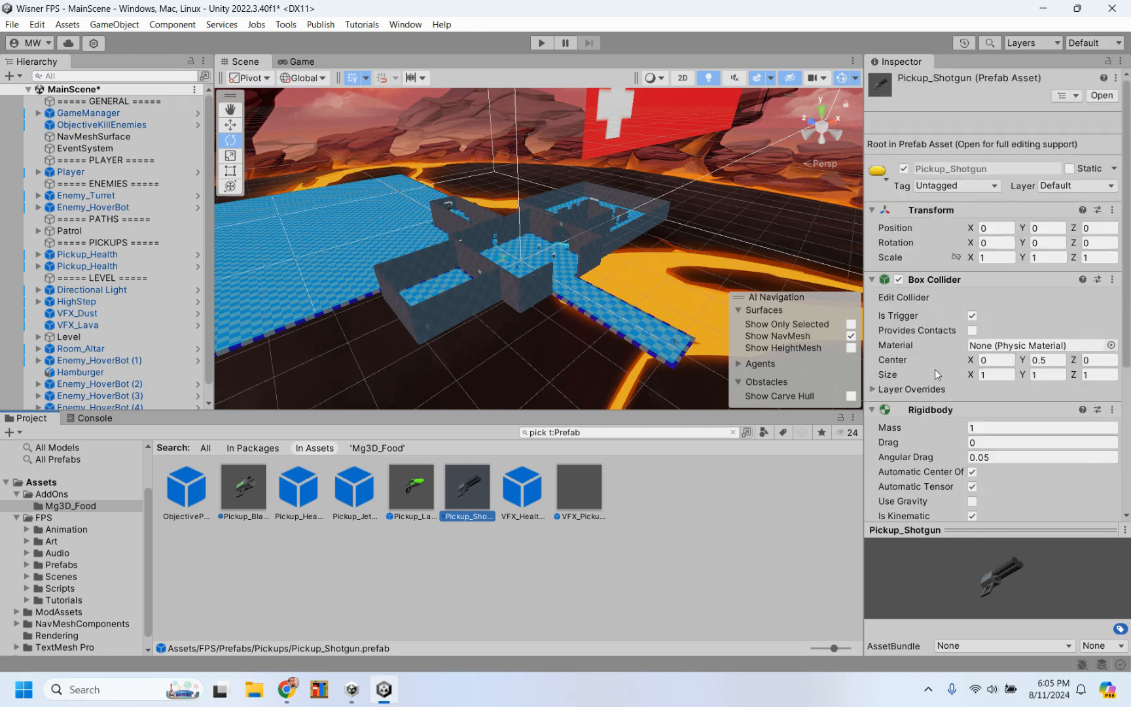
Step: List all prefabs in the project and browse them for the shotgun weapon
click(543, 433)
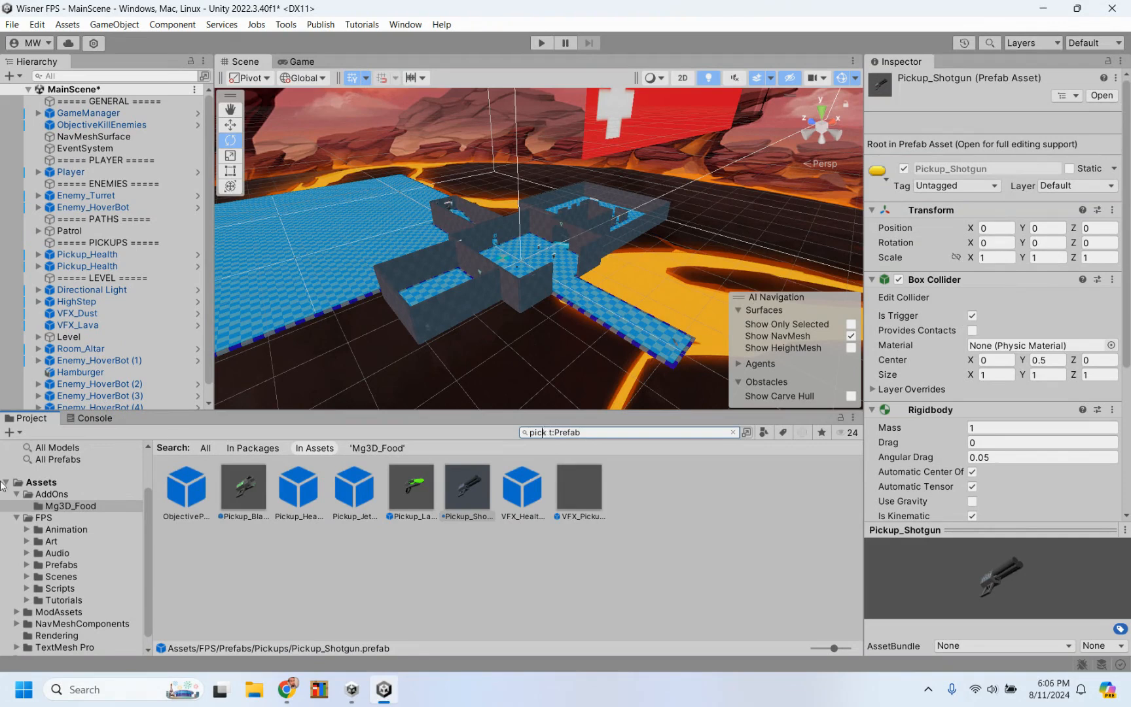
click(59, 464)
scroll(478, 594, down, 3)
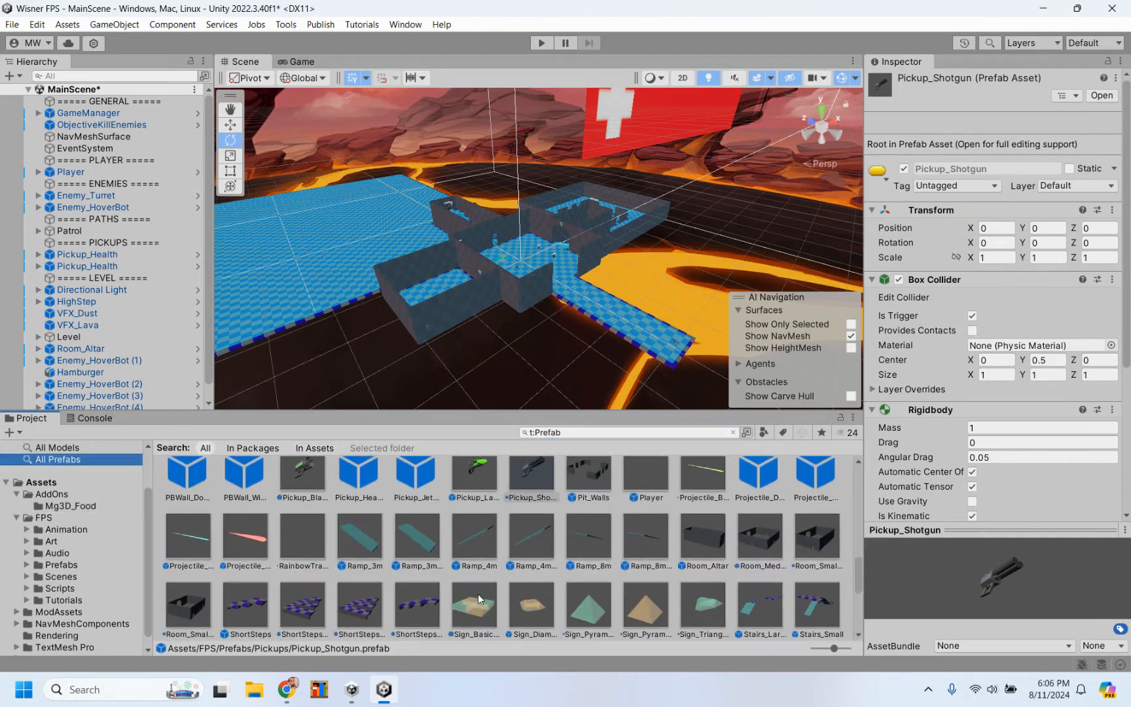
scroll(478, 594, down, 1)
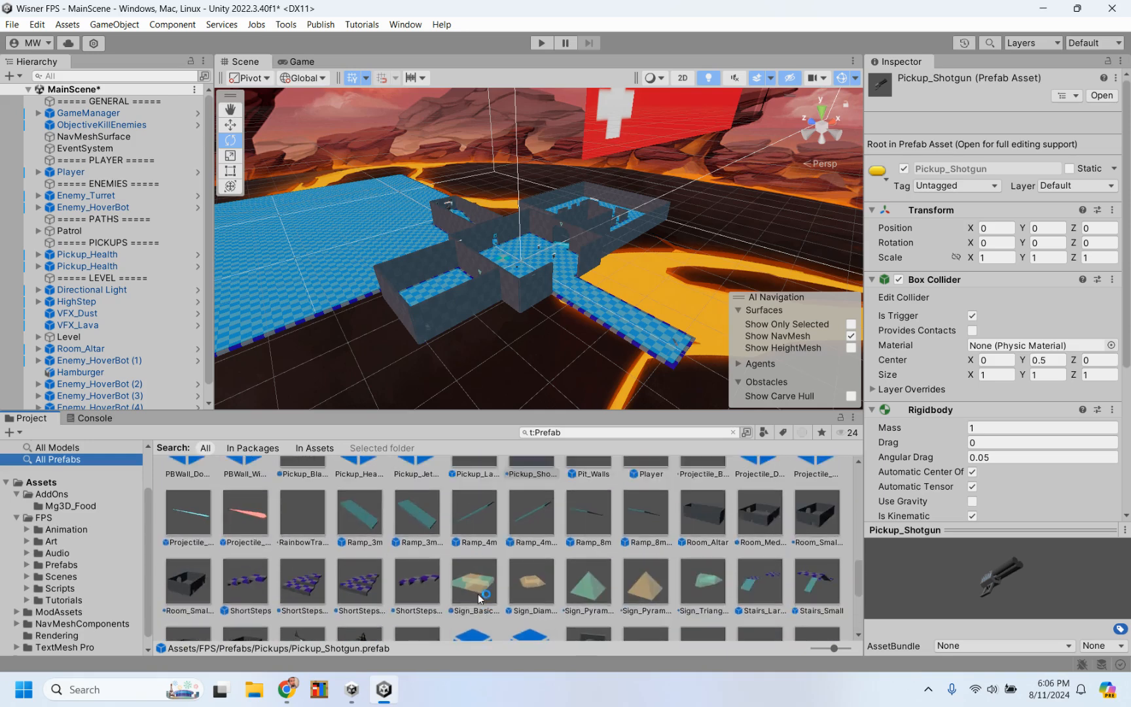
scroll(513, 577, down, 4)
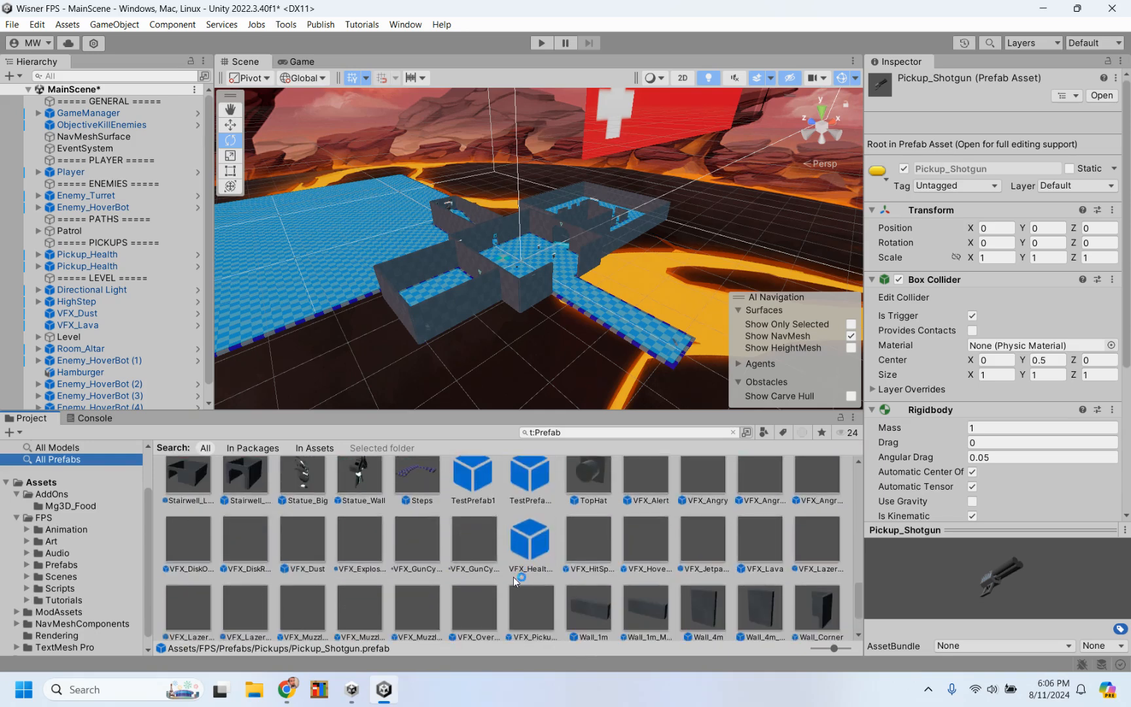
scroll(513, 577, up, 1)
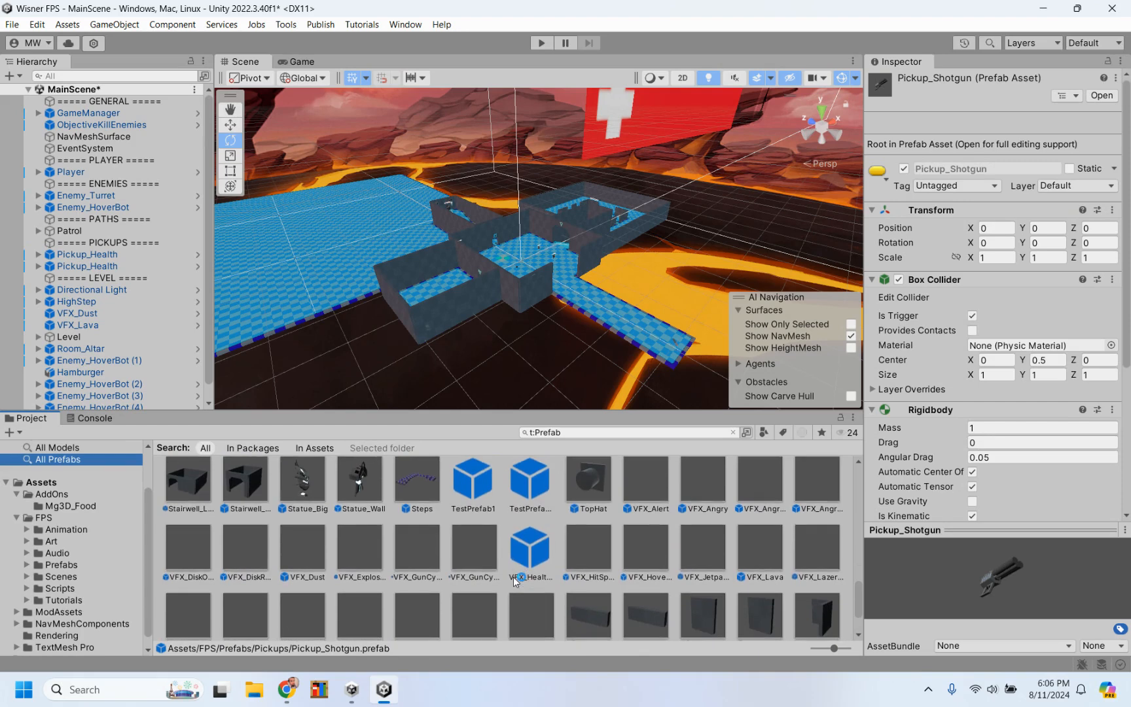
scroll(513, 577, up, 3)
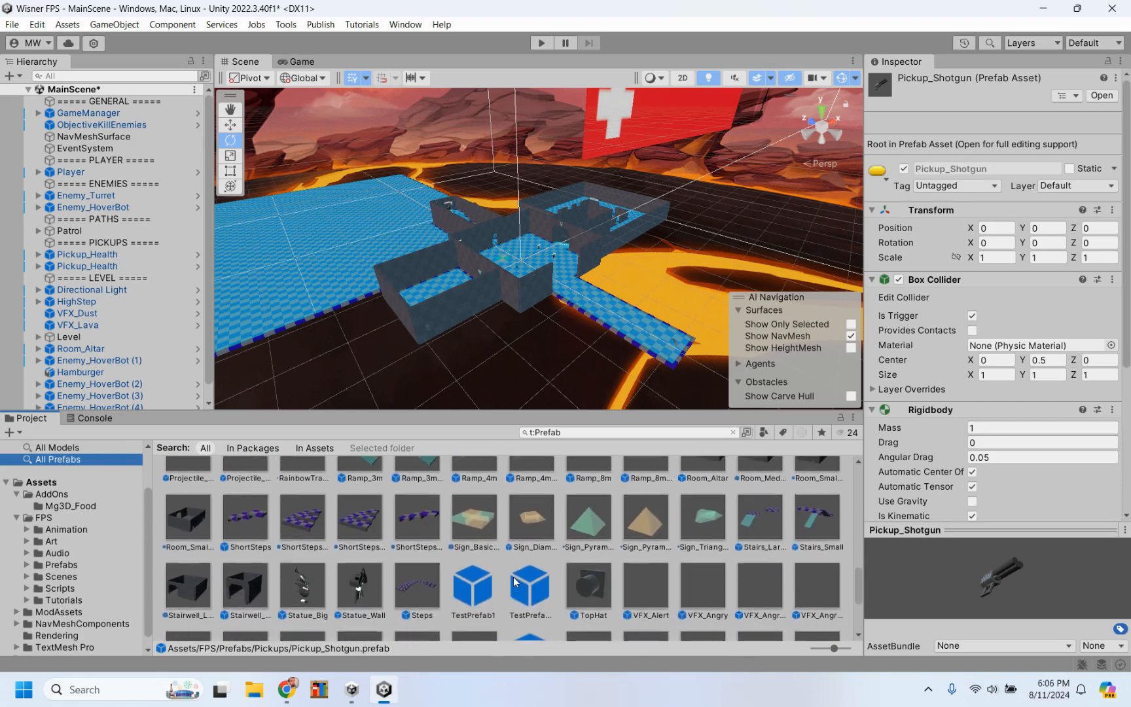
scroll(515, 581, down, 1)
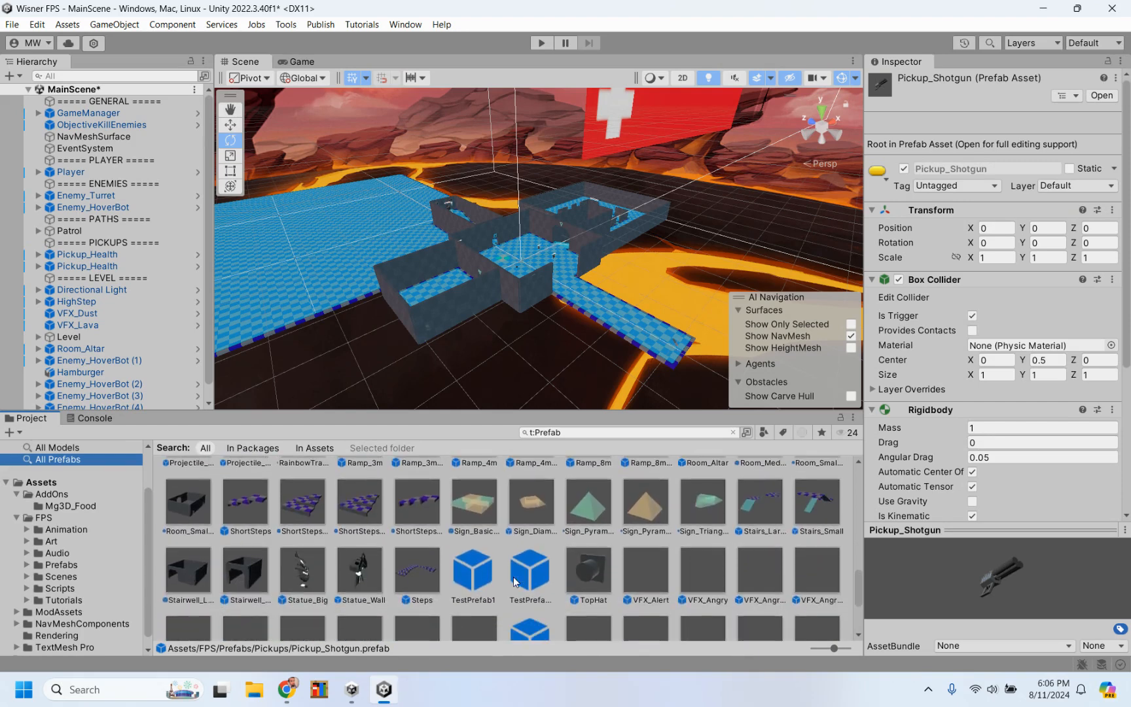
Step: Search the prefabs for "shot" and select Weapon_Shotgun to view its Weapon Controller settings
click(596, 432)
text(shot)
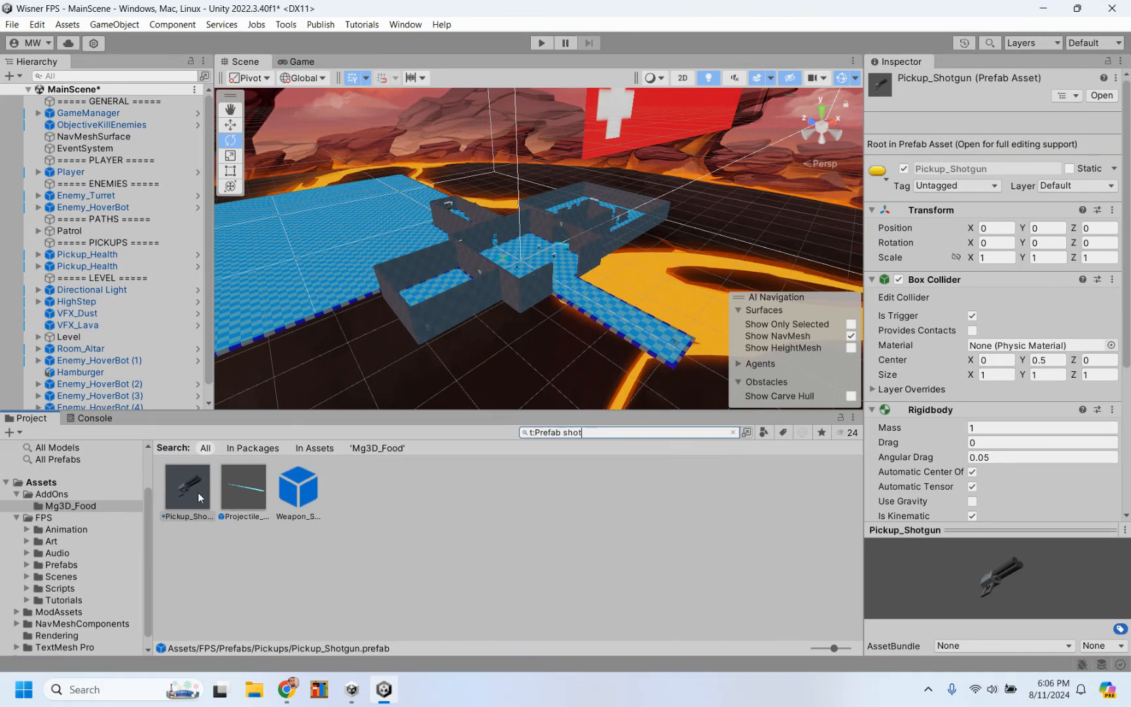
click(298, 504)
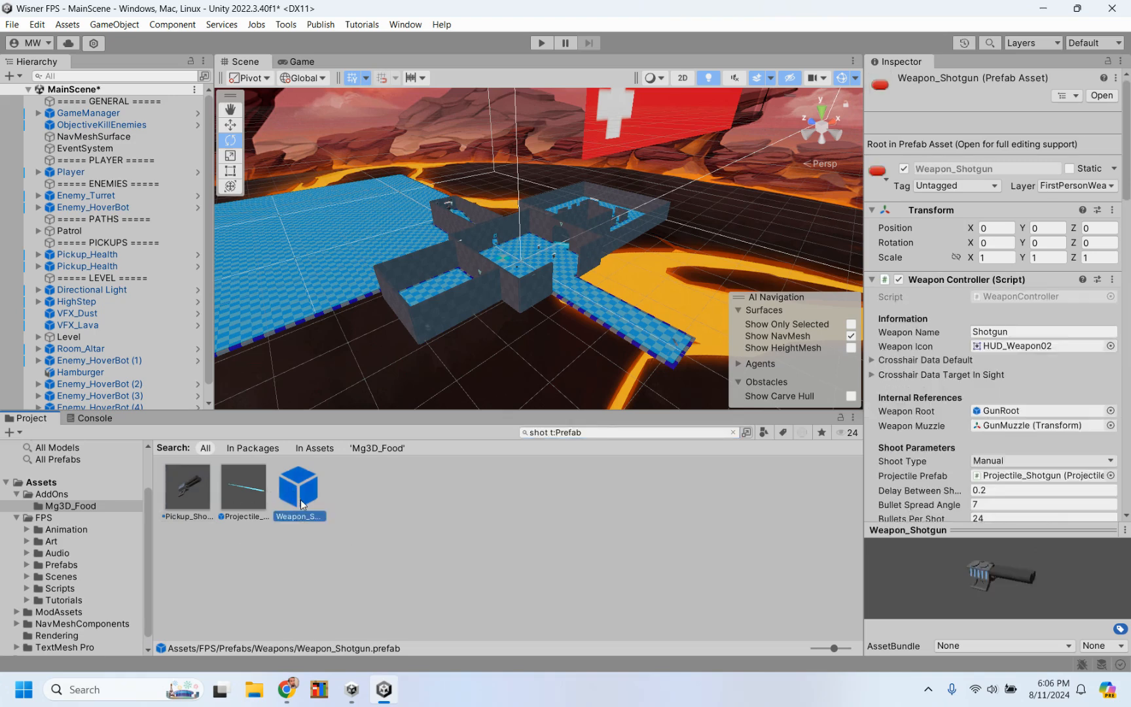
scroll(926, 377, down, 5)
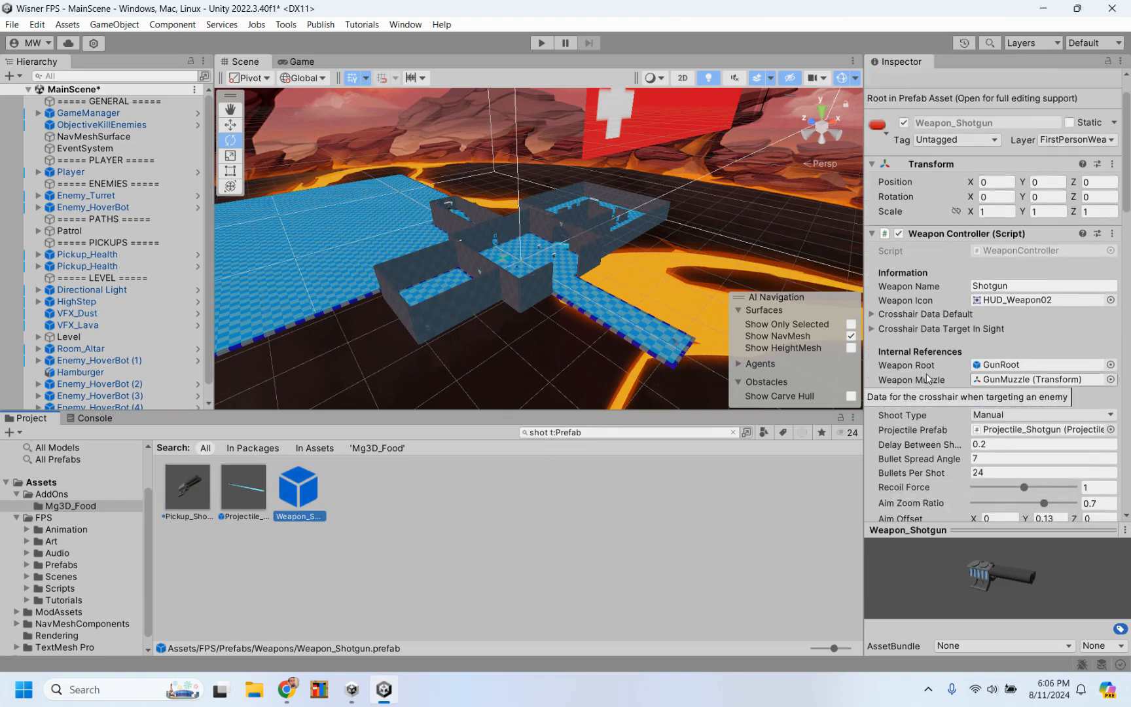
scroll(927, 377, up, 6)
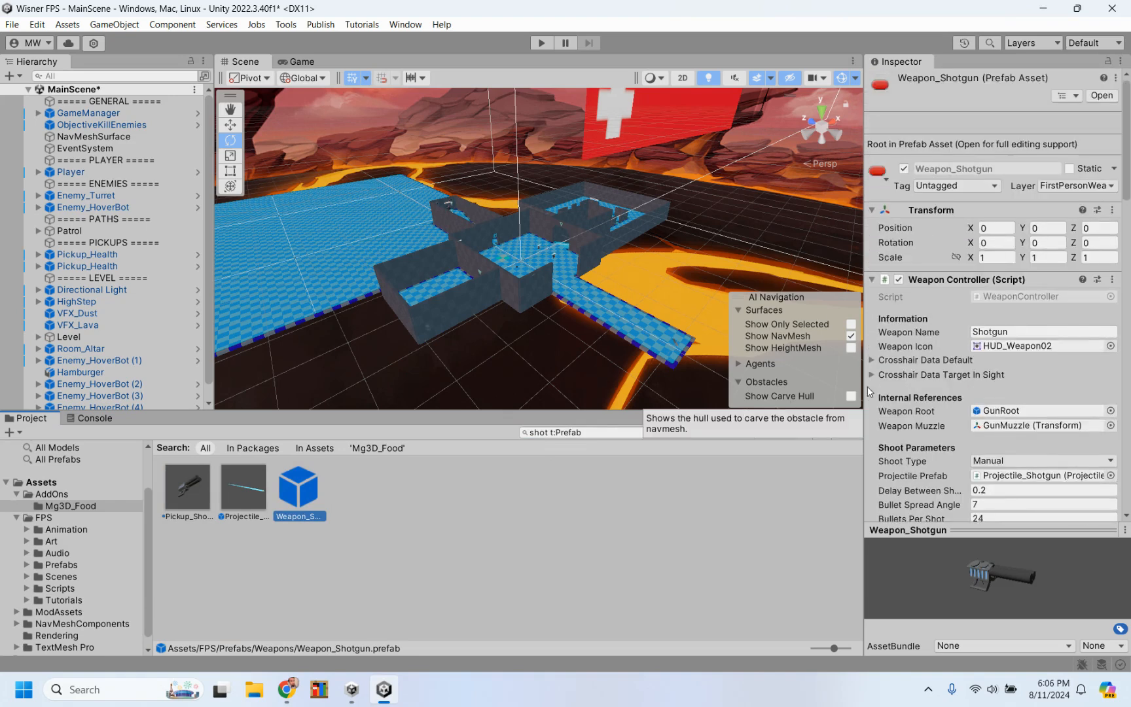
Step: Open the Weapon_Shotgun prefab for editing and examine its shooting, ammo, charging, fuel cell and audio parameters
double_click(298, 489)
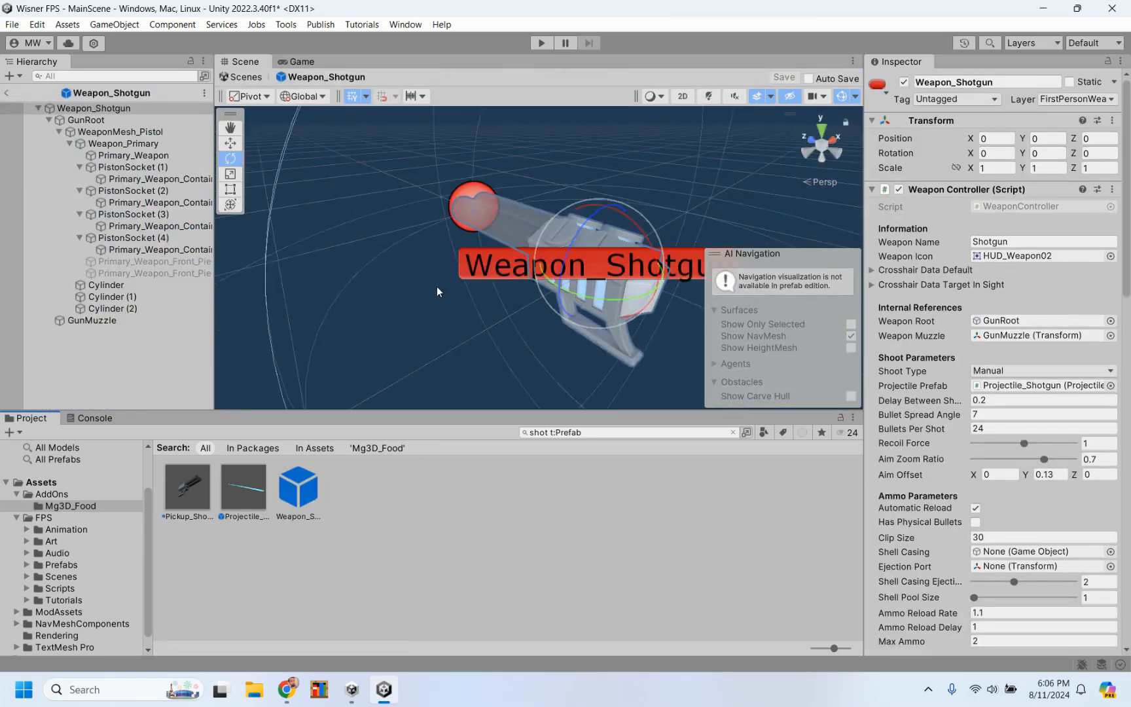
scroll(894, 360, down, 3)
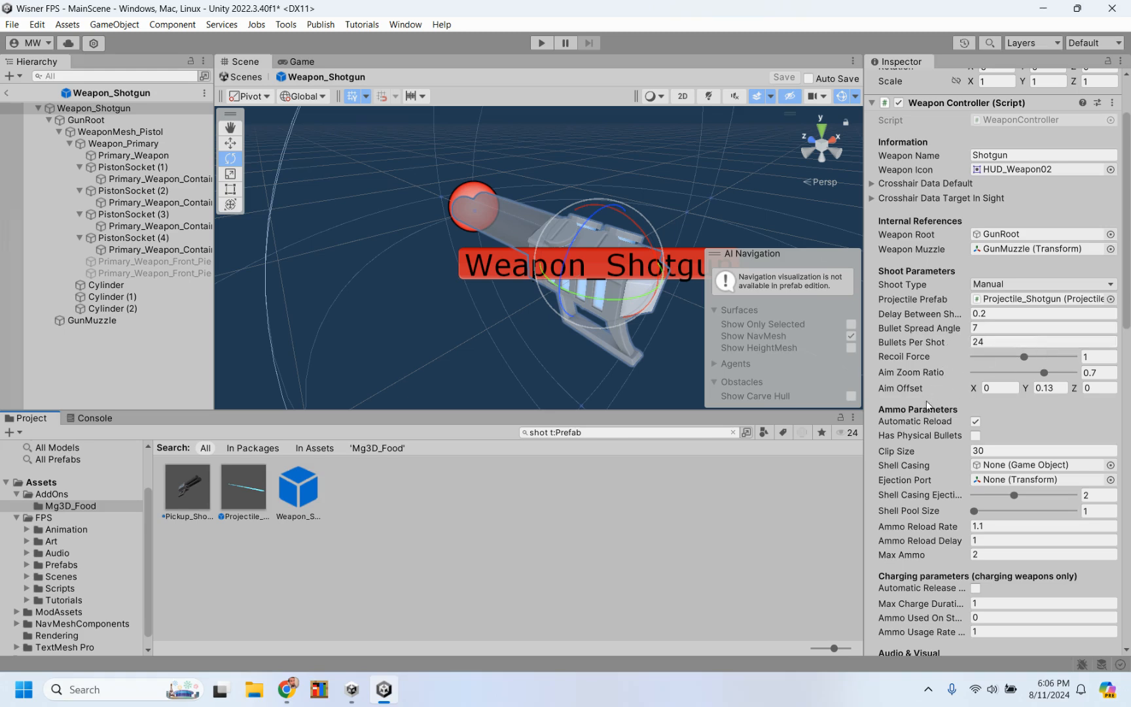
scroll(926, 400, down, 5)
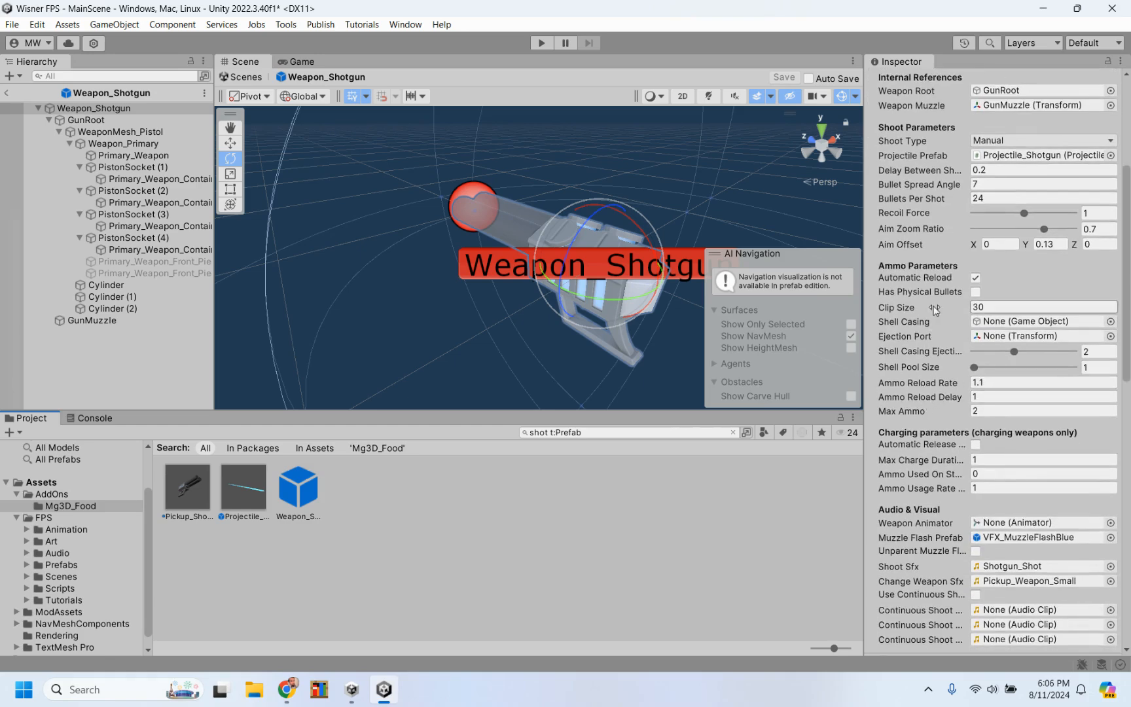
scroll(924, 378, down, 2)
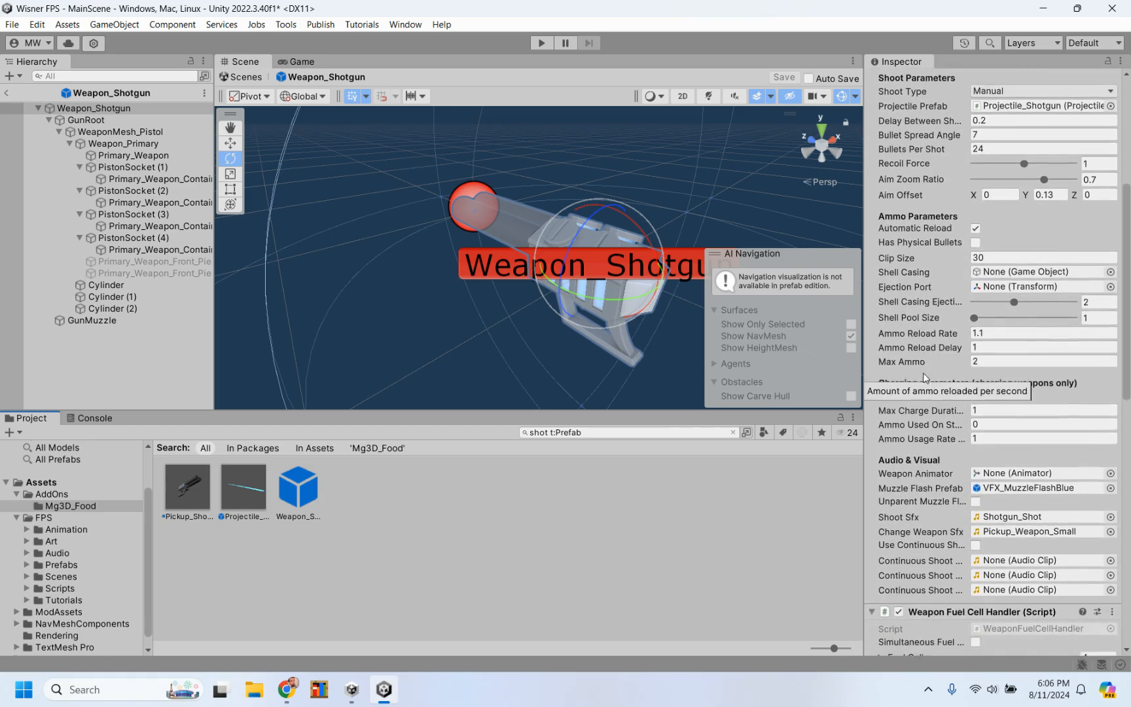
scroll(924, 378, down, 3)
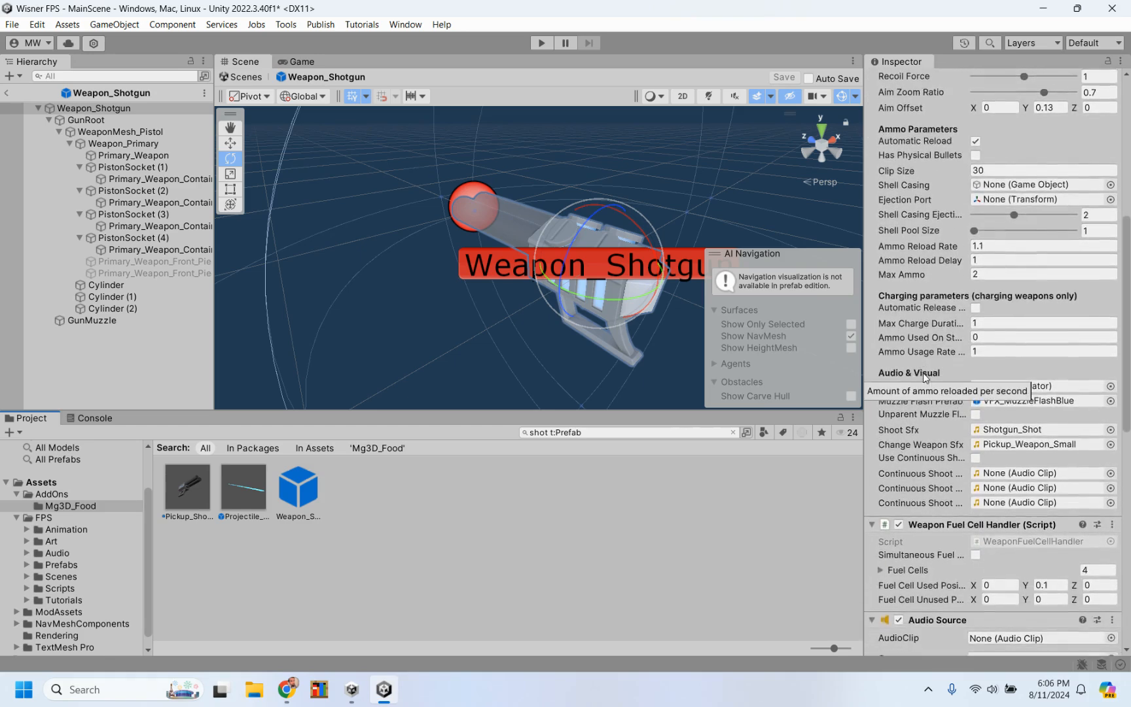
scroll(923, 374, down, 2)
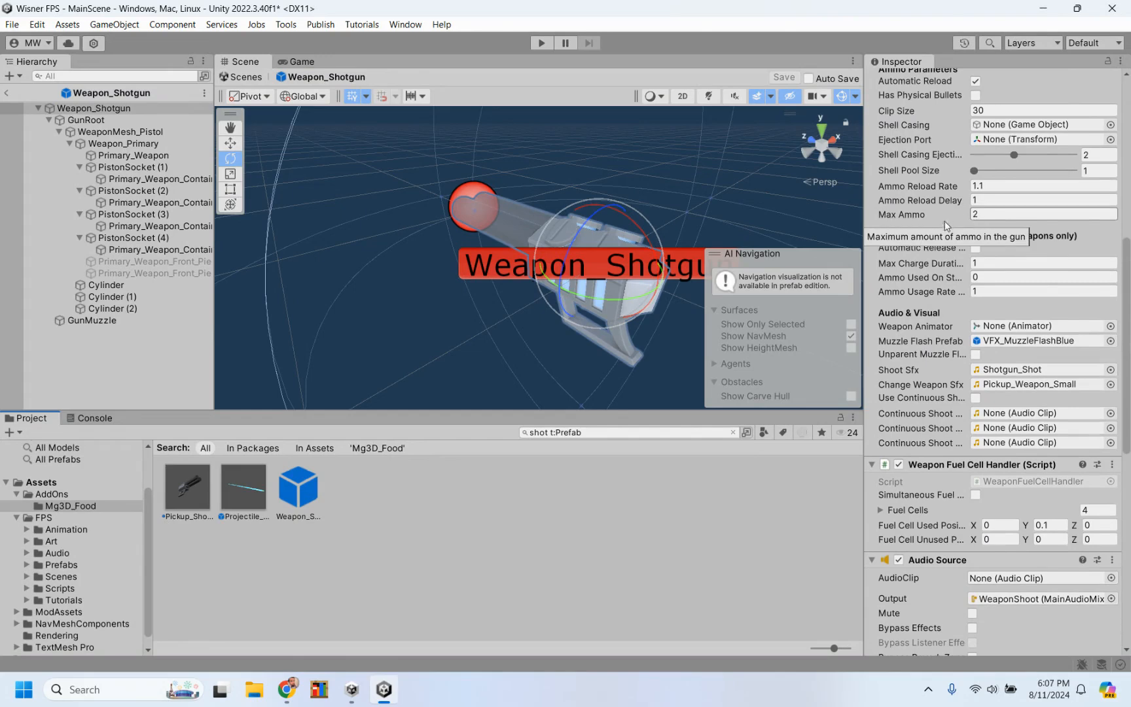
scroll(941, 354, down, 3)
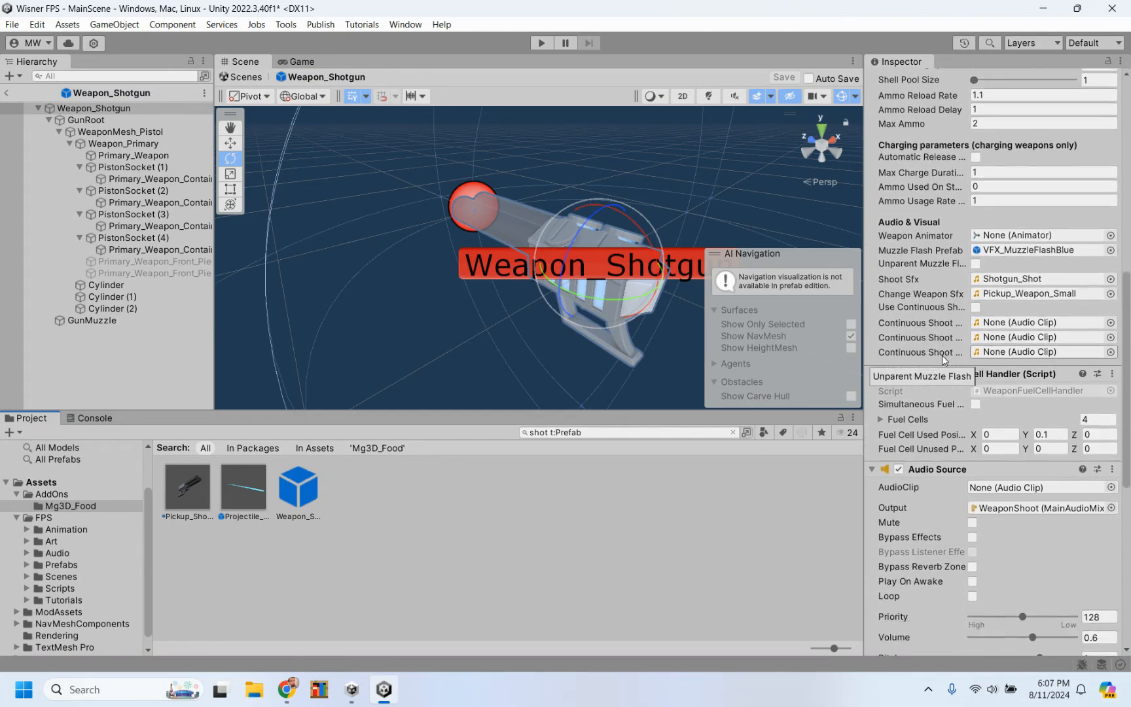
scroll(942, 354, down, 10)
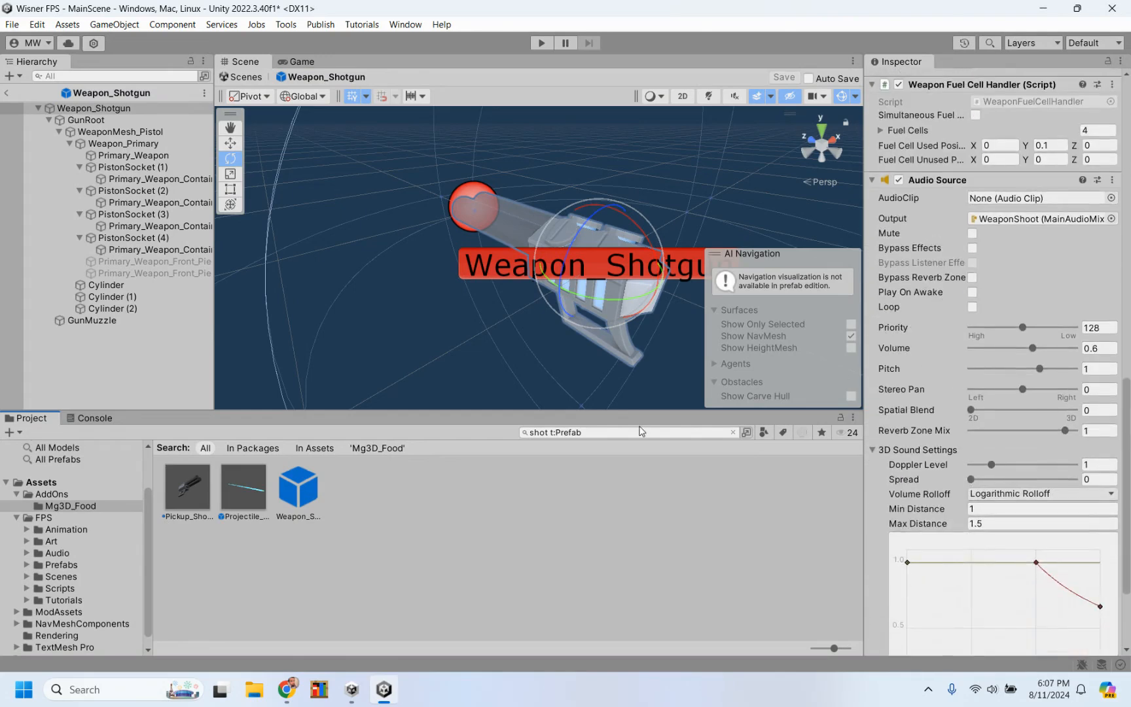
Step: Search the prefabs for "weapon" and inspect the components of Weapon_Blaster and Weapon_Launcher
click(557, 433)
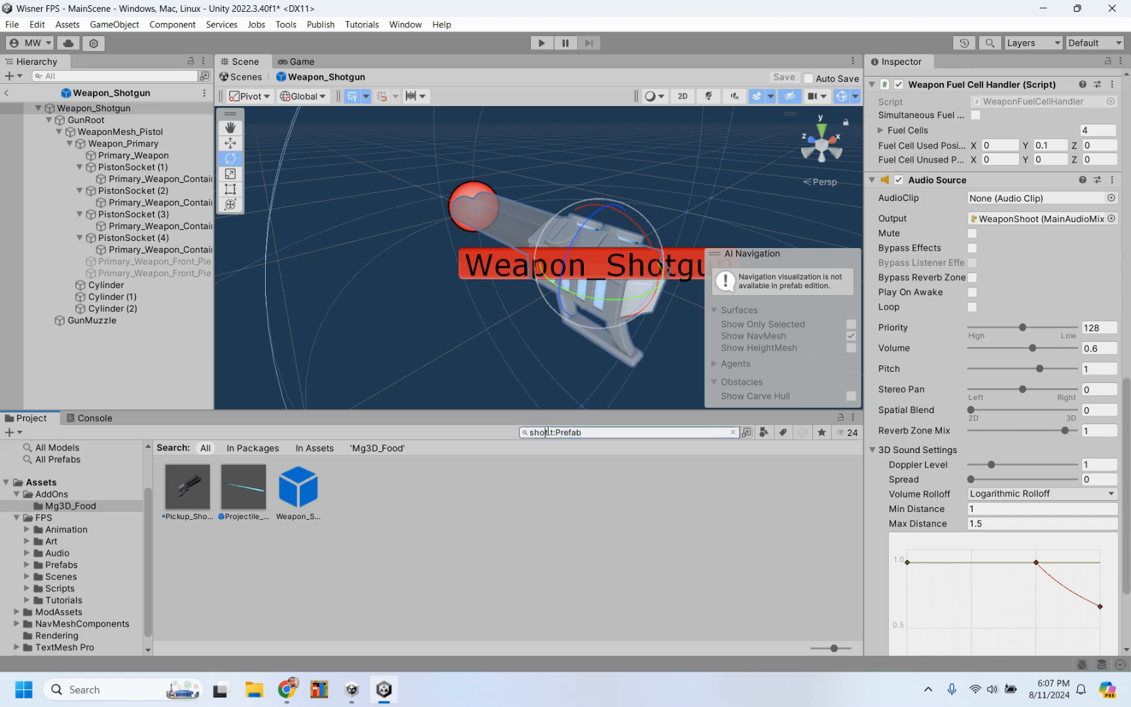
key(BackSpace)
key(BackSpace)
key(BackSpace)
key(BackSpace)
text(weapon)
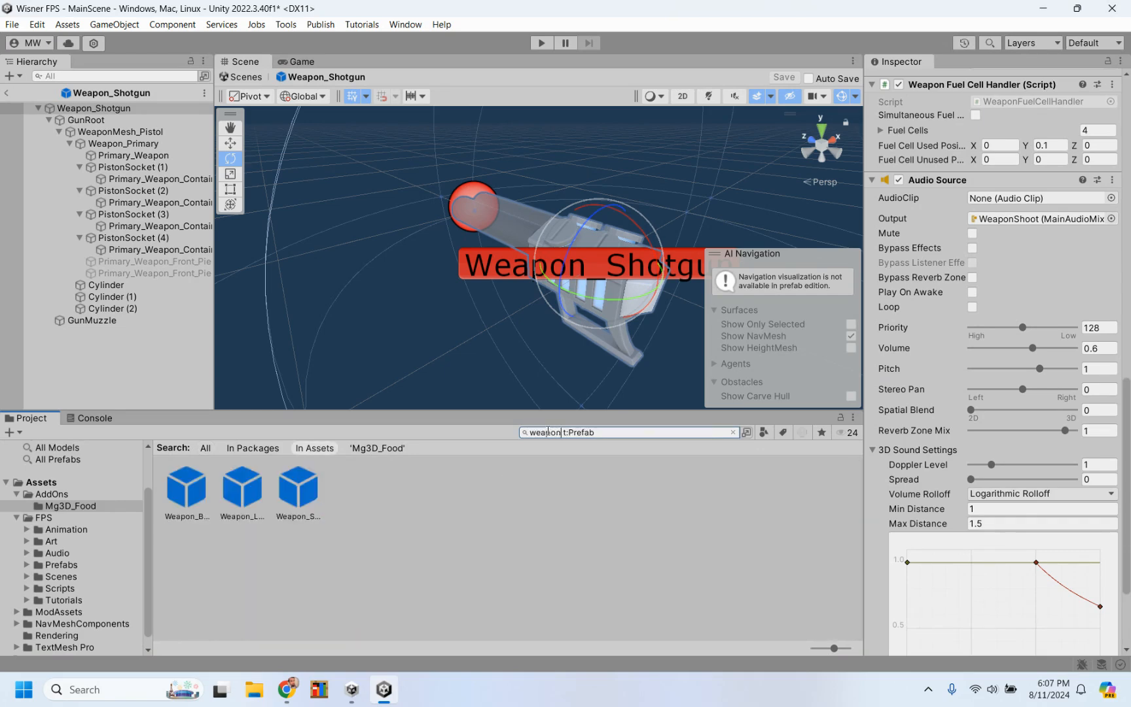
click(189, 491)
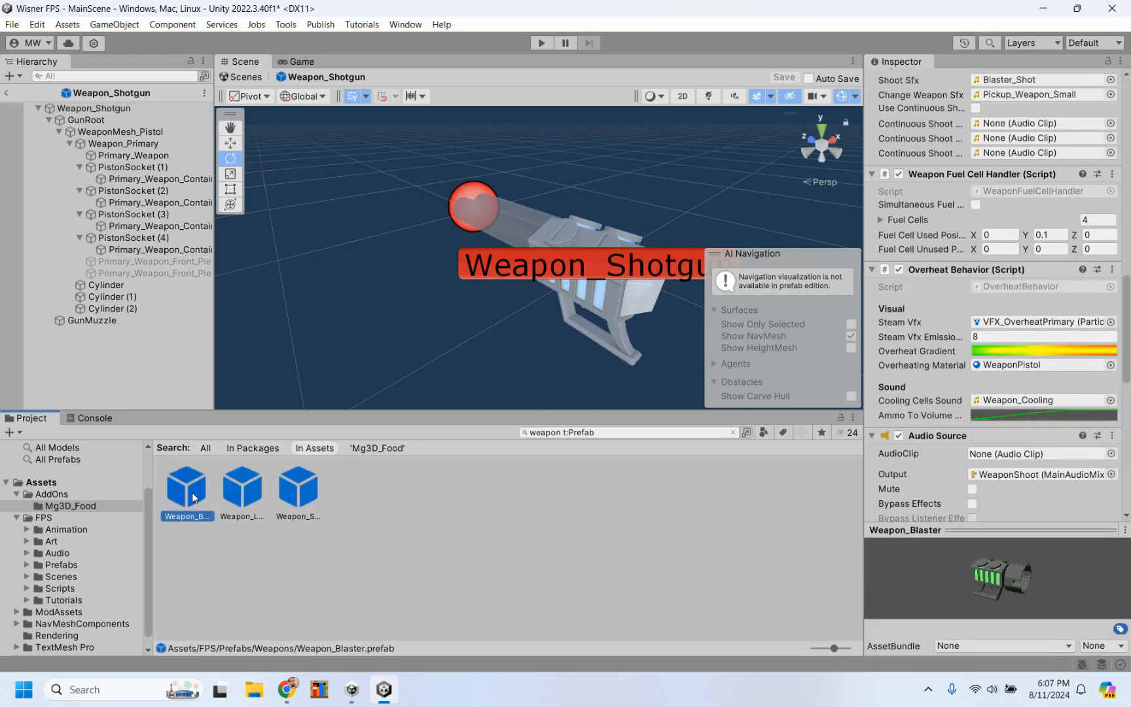
click(243, 494)
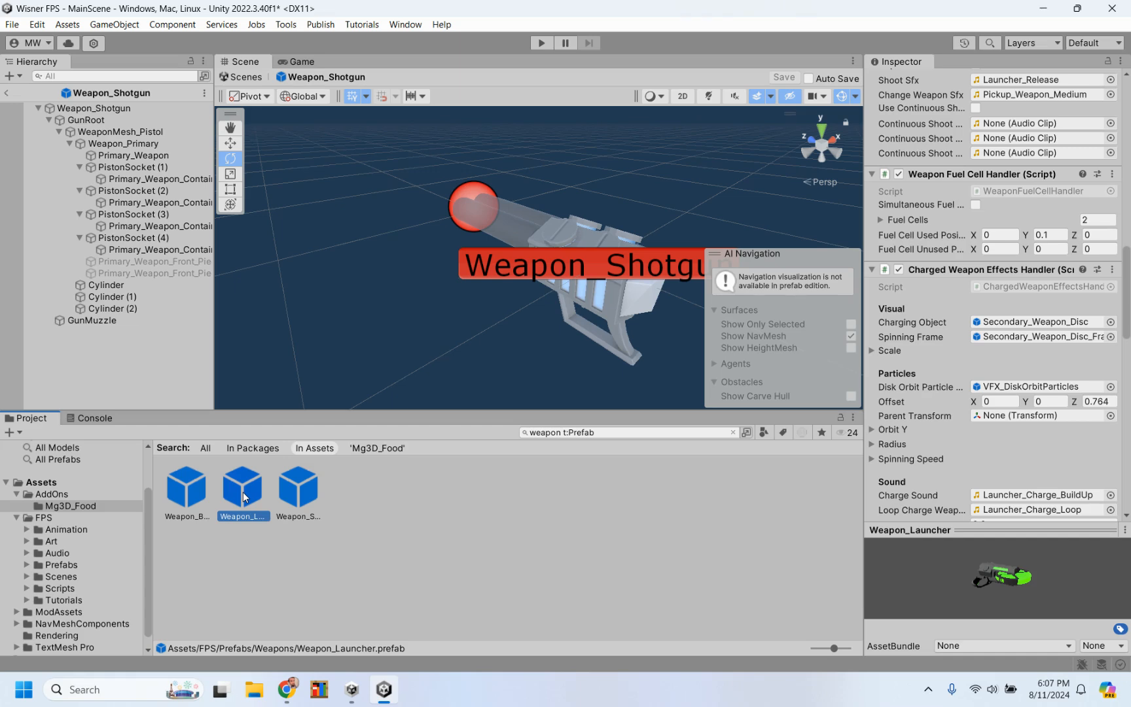
Step: Compare the component settings of the Weapon_Launcher, Weapon_Shotgun and Weapon_Blaster prefabs, including charged weapon effects, overheat behavior and audio source
scroll(920, 388, down, 5)
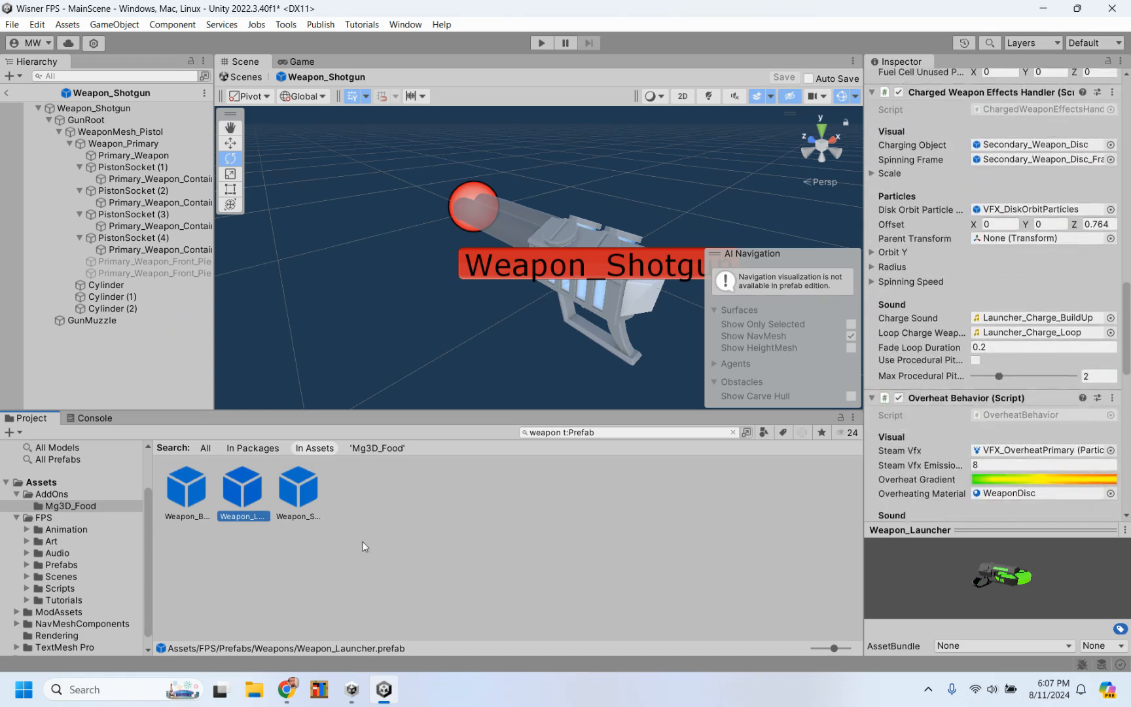
click(311, 483)
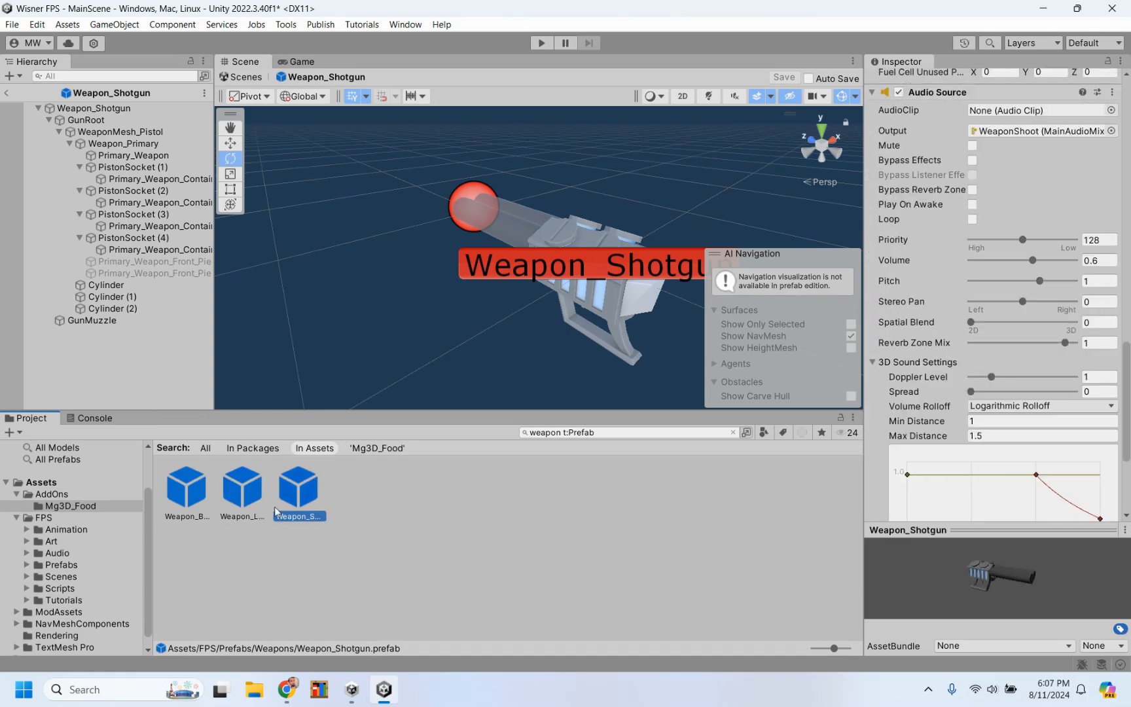
click(254, 508)
click(191, 492)
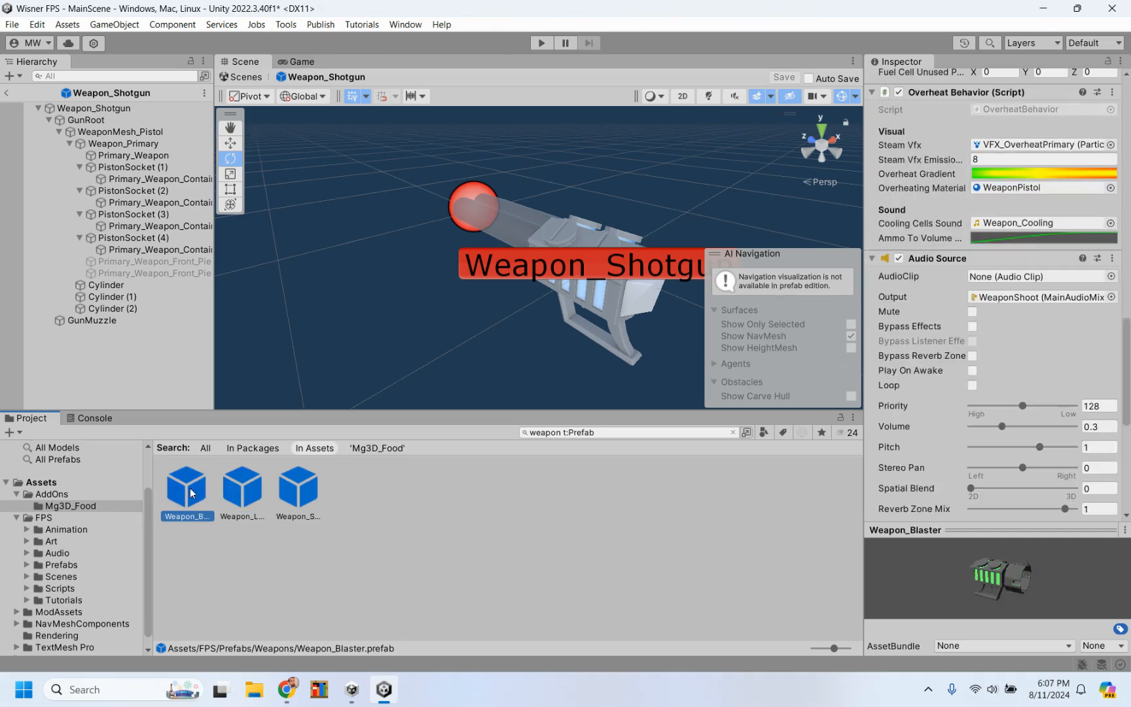
Step: Leave the Weapon_Shotgun prefab for the main scene and examine the Player's input handler and character controller settings
click(7, 93)
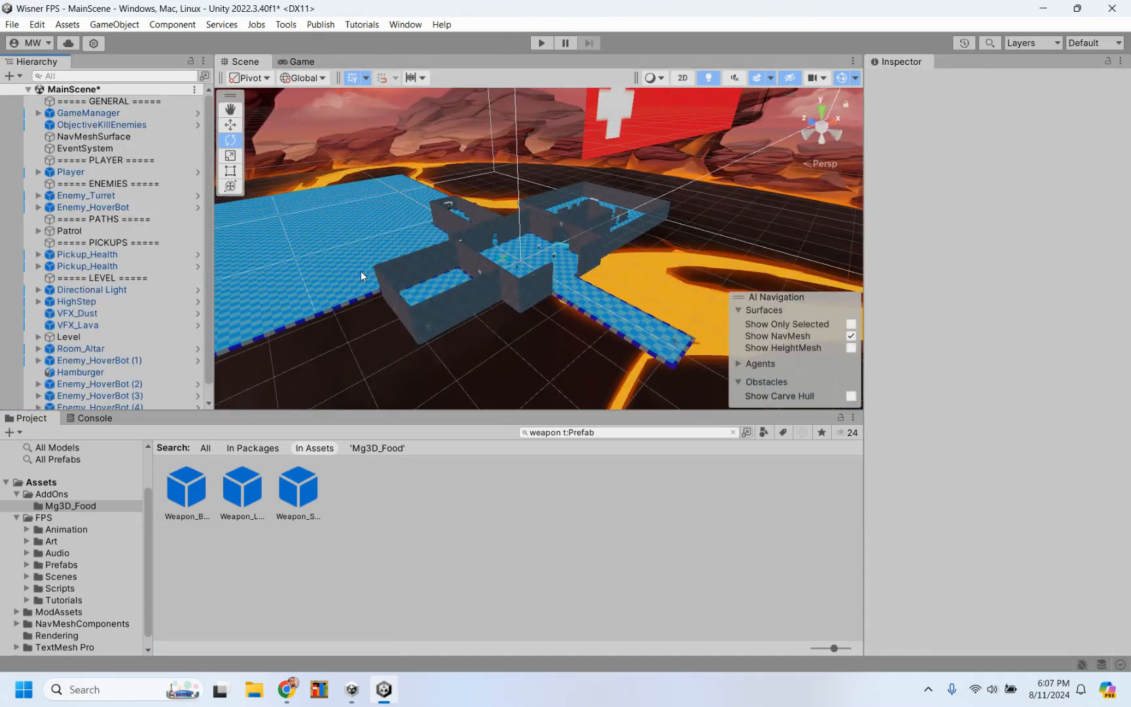
scroll(491, 279, up, 8)
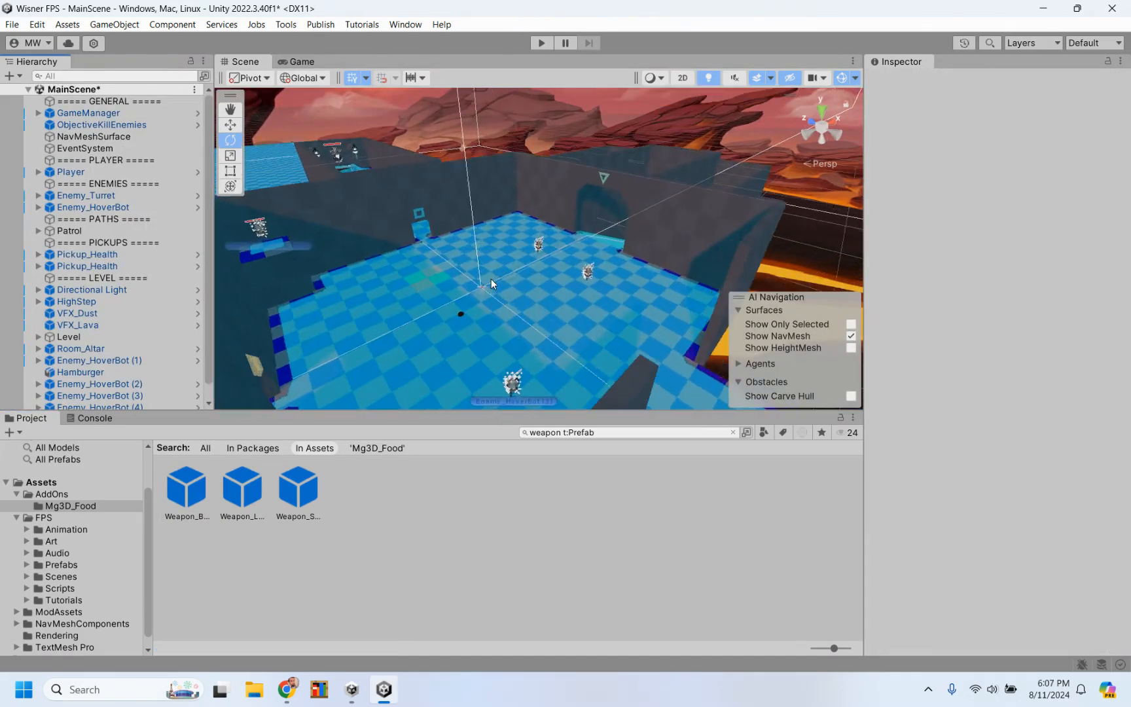
scroll(492, 279, down, 10)
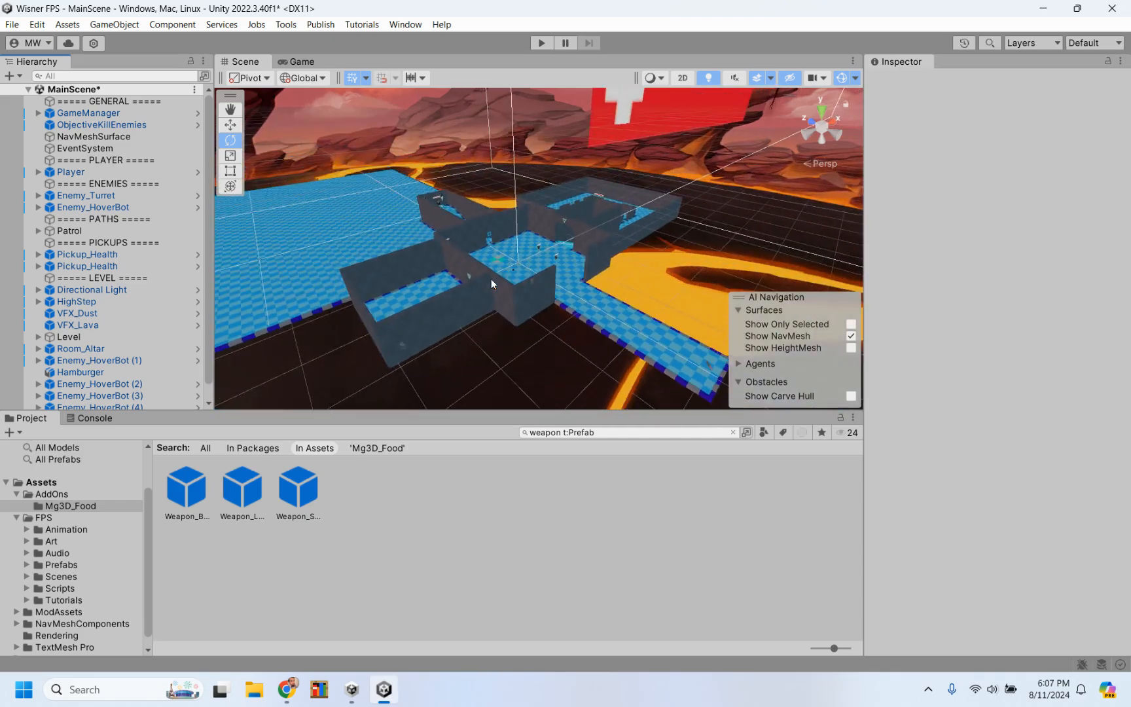
scroll(492, 280, up, 3)
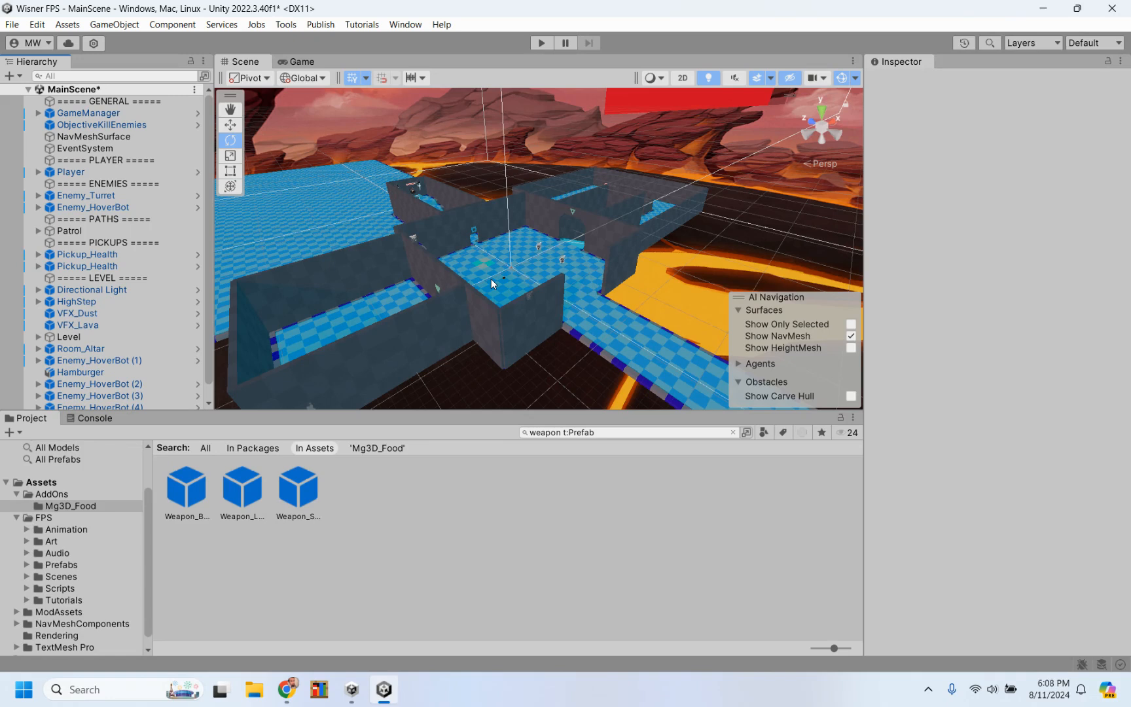
click(125, 172)
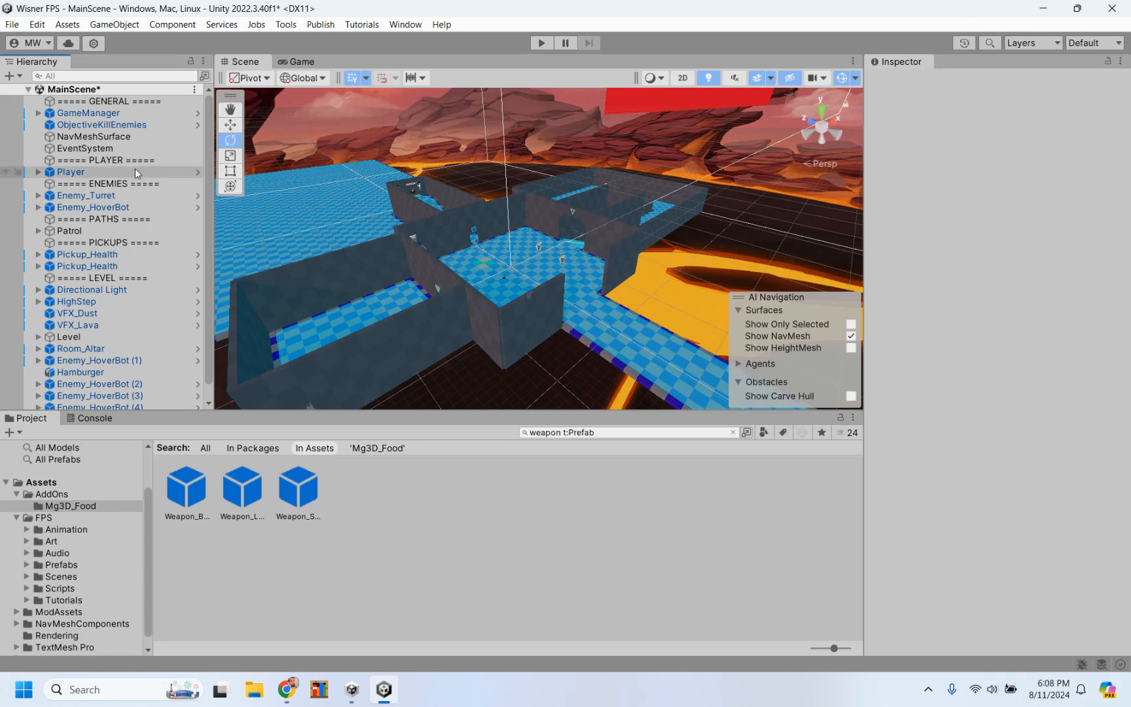
scroll(907, 401, down, 5)
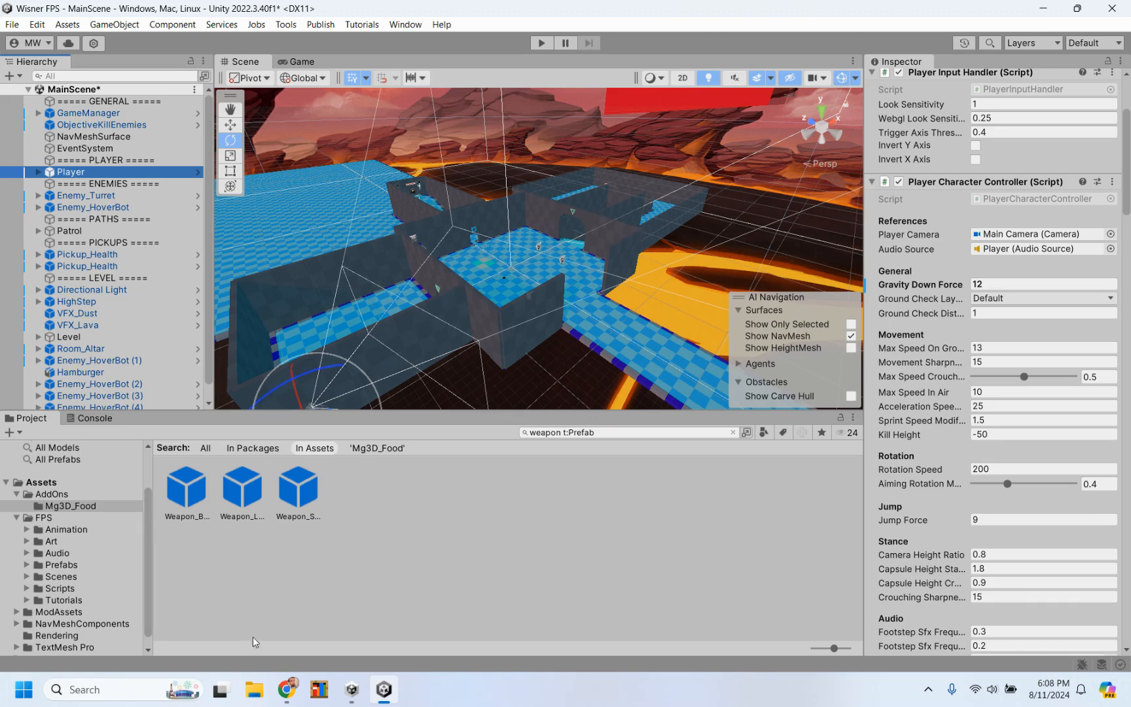
Step: Switch to the Chrome window showing the Food Props page on the Unity Asset Store
mouse_move(292, 697)
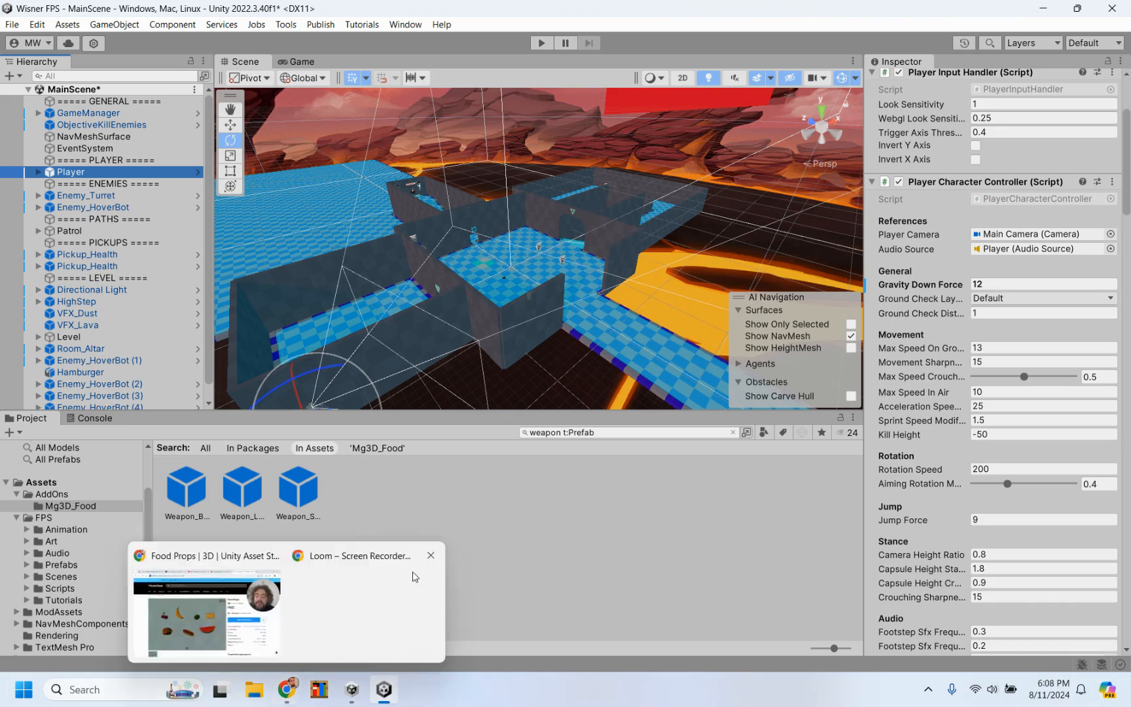
click(248, 626)
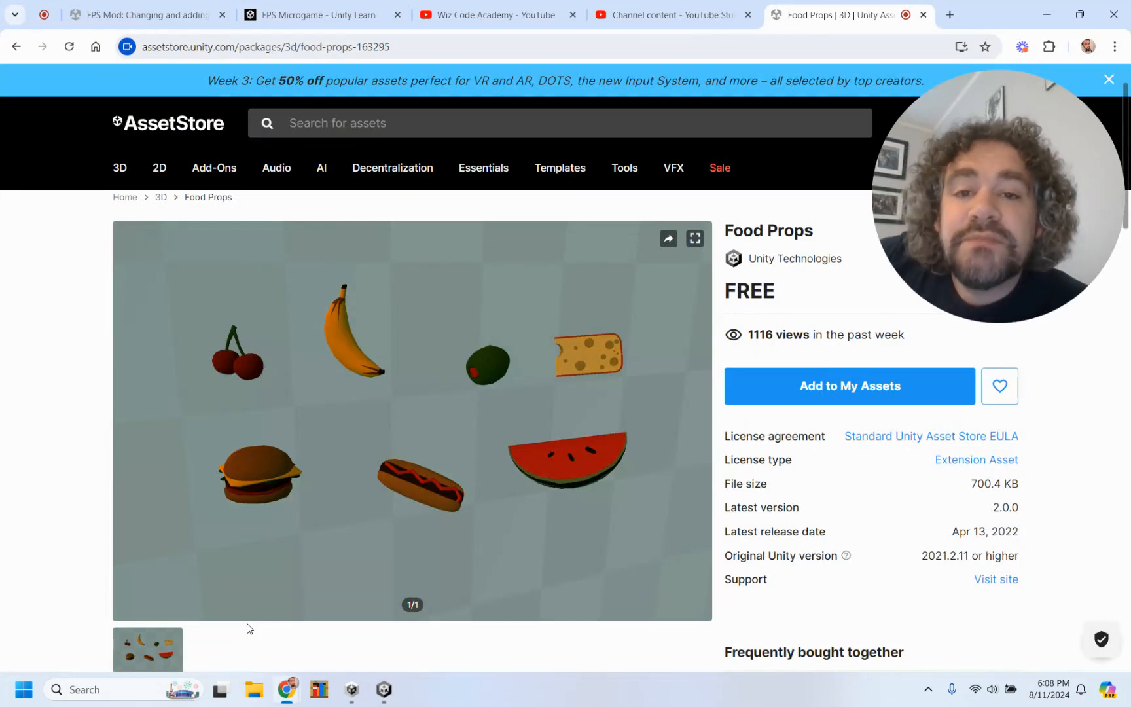